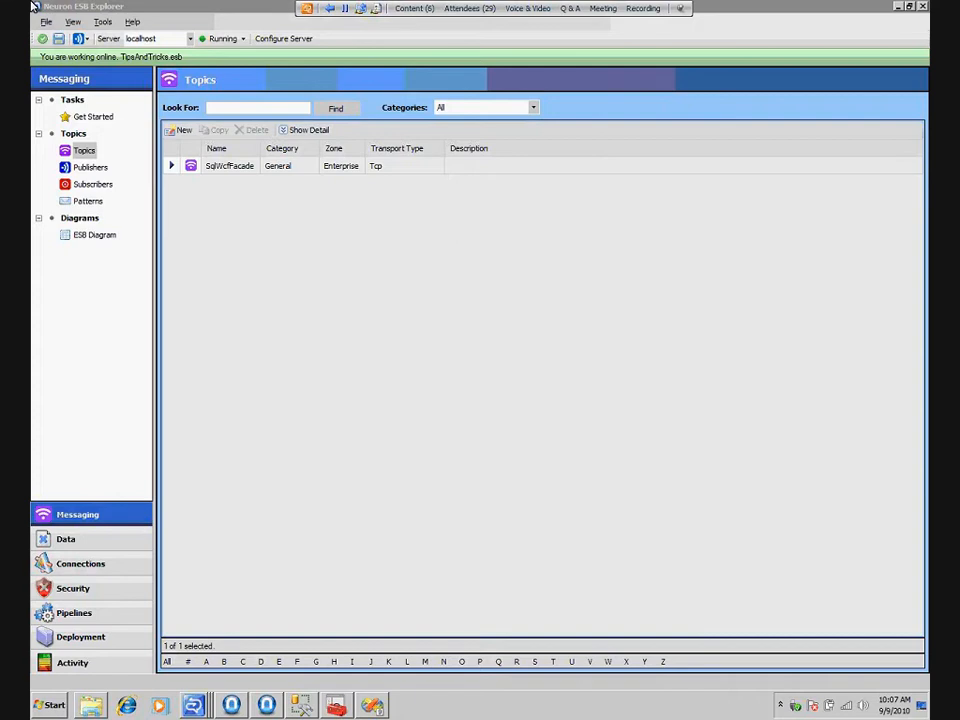
# Review the SqlWcfFacade topic's general and networking properties and the SqlWcfOnRamp publisher's topic subscriptions
pyautogui.doubleClick(245, 170)
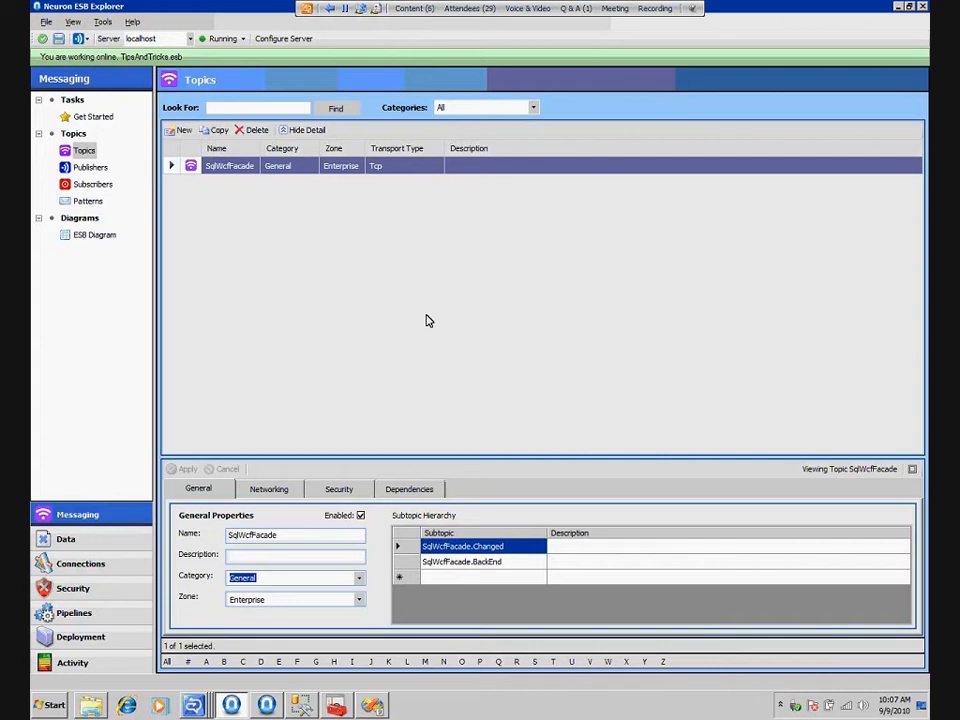
pyautogui.click(272, 490)
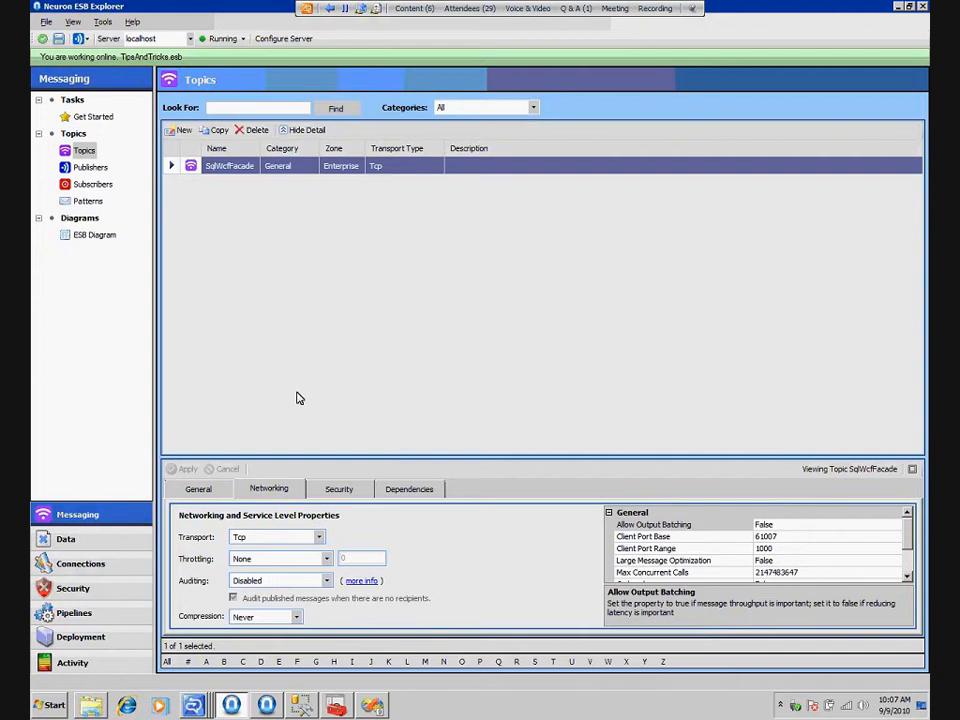
pyautogui.click(102, 168)
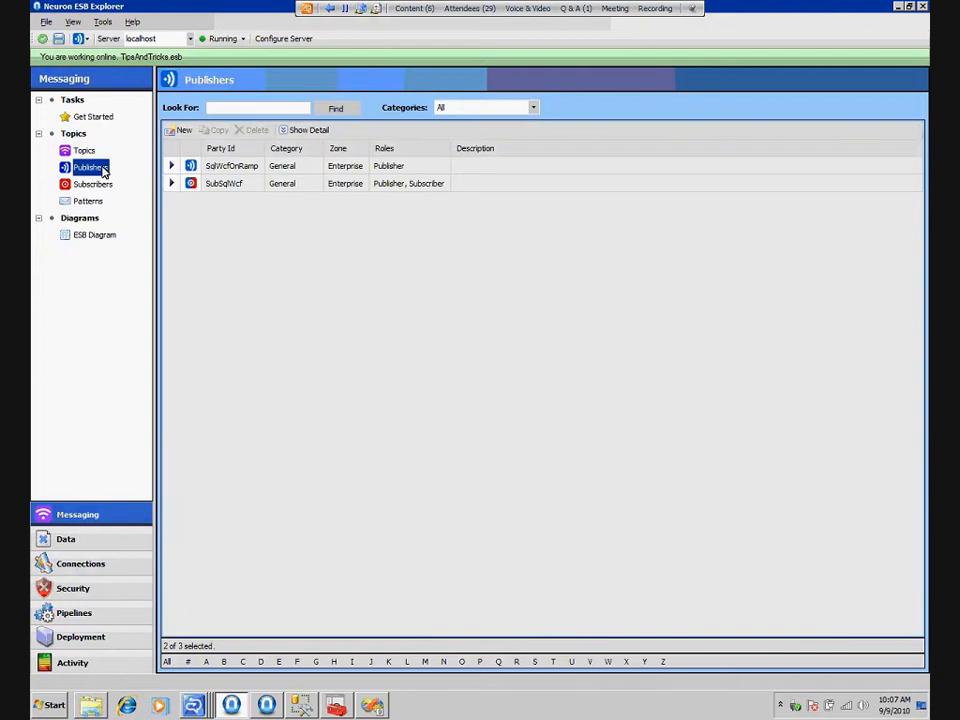
pyautogui.click(258, 167)
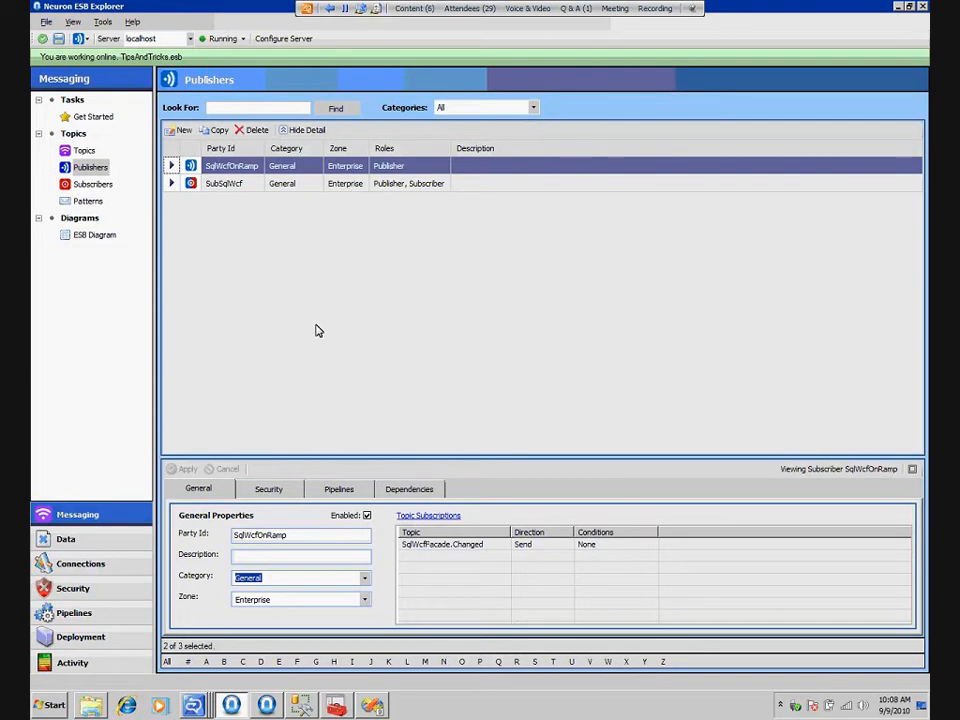
# Create a party named TestSubscriber with Send, Receive subscriptions to the SqlWcfFacade.BackEnd and SqlWcfFacade.Changed topics
pyautogui.press('Down')
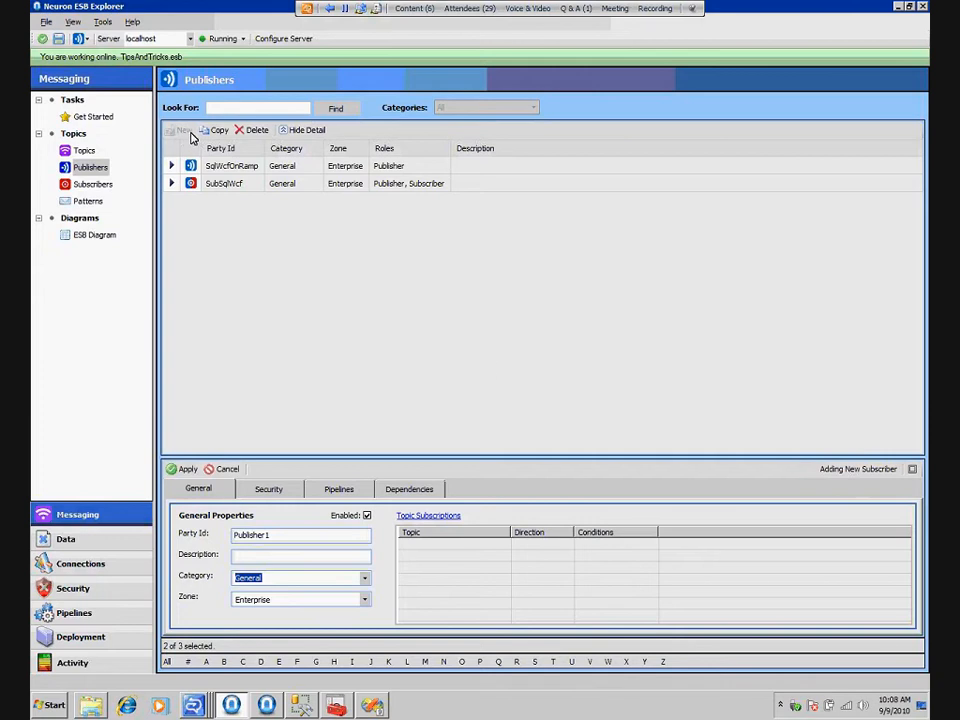
pyautogui.moveTo(269, 534); pyautogui.dragTo(178, 530)
pyautogui.write('TestSubscriber')
pyautogui.click(450, 517)
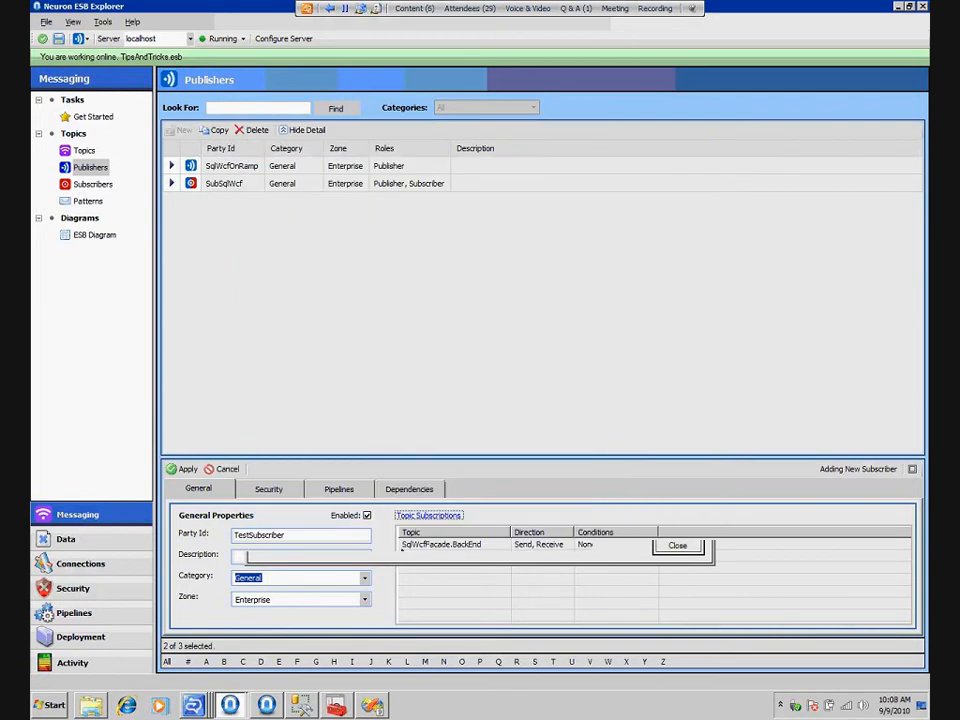
pyautogui.click(188, 470)
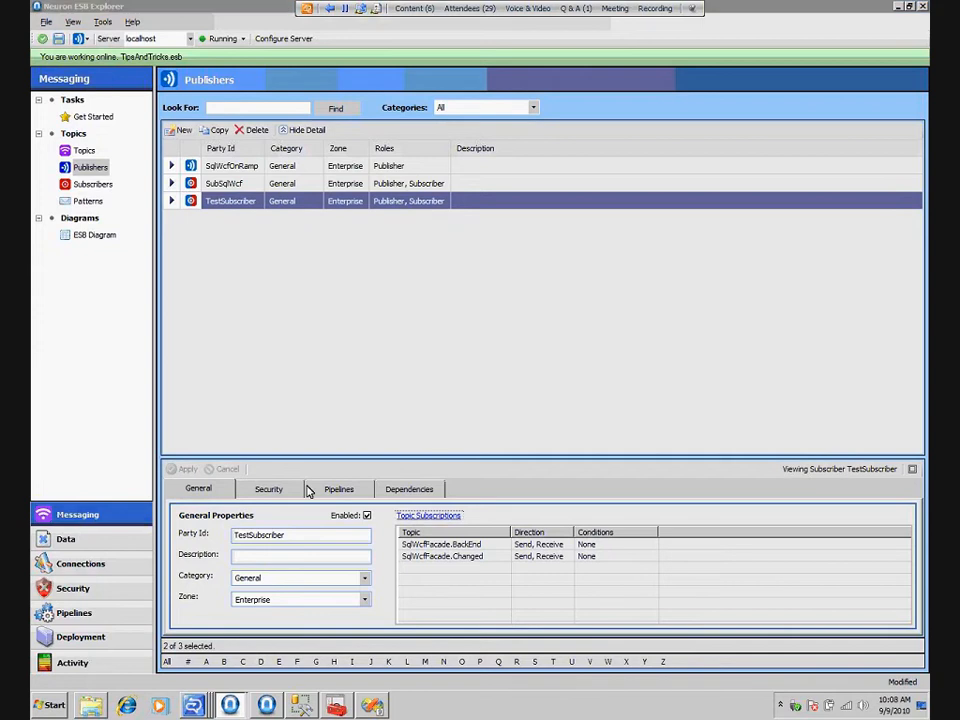
pyautogui.click(574, 396)
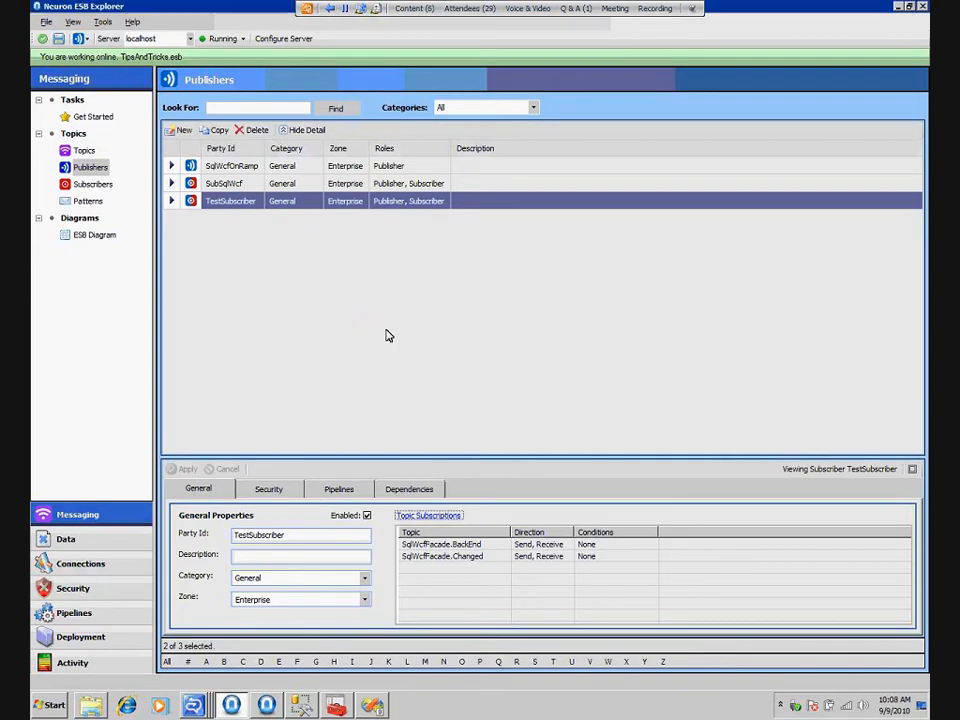
# View the general properties of the existing SqlWcfAdapter among the connection adapters
pyautogui.click(117, 567)
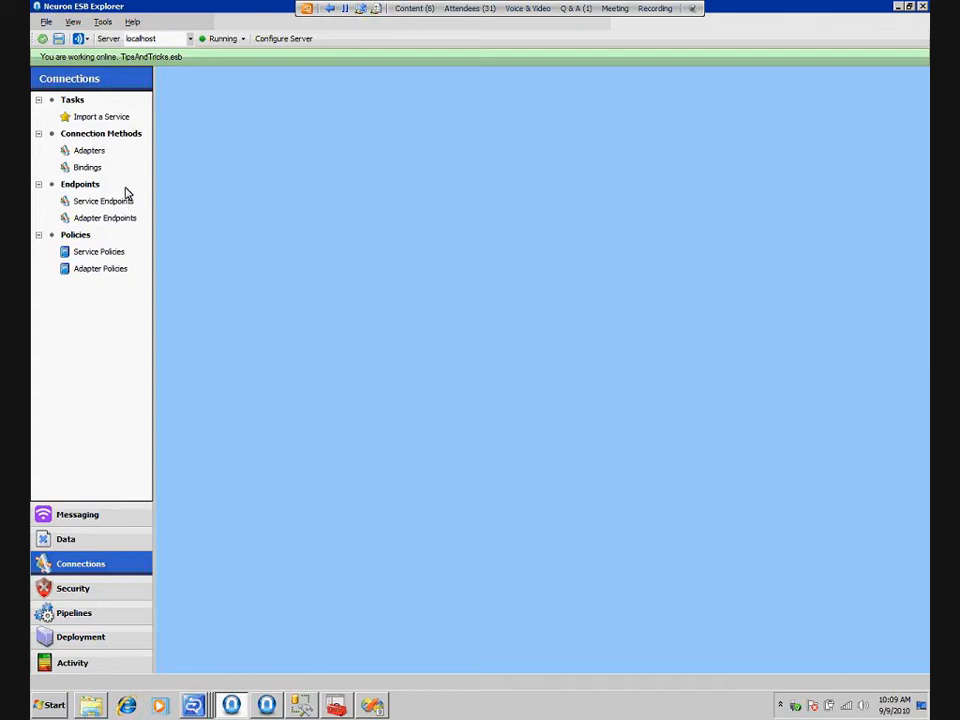
pyautogui.click(90, 152)
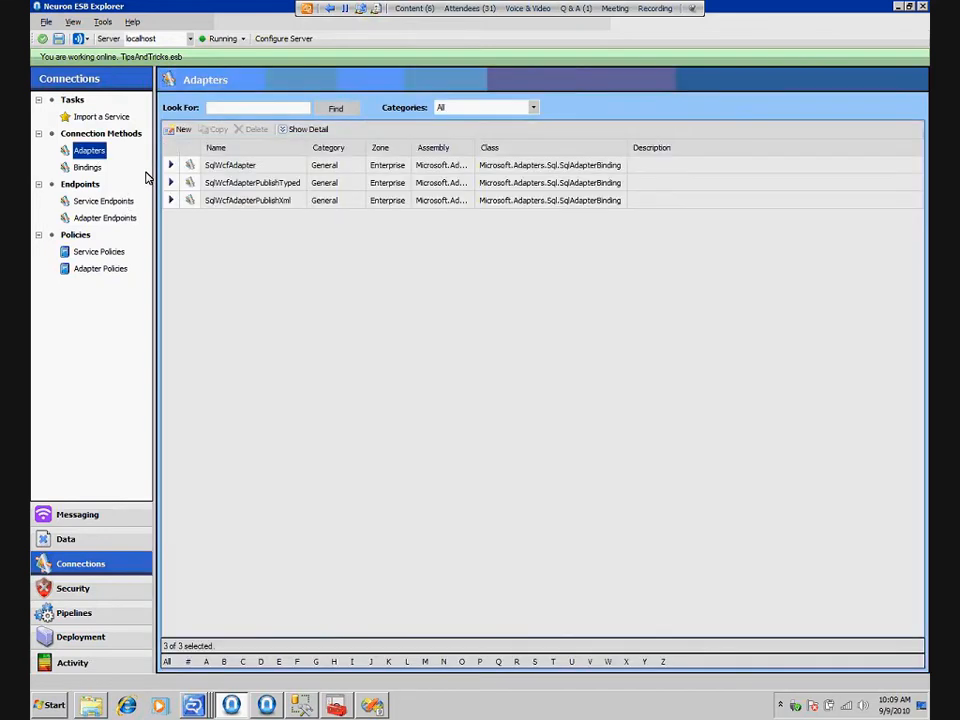
pyautogui.click(251, 167)
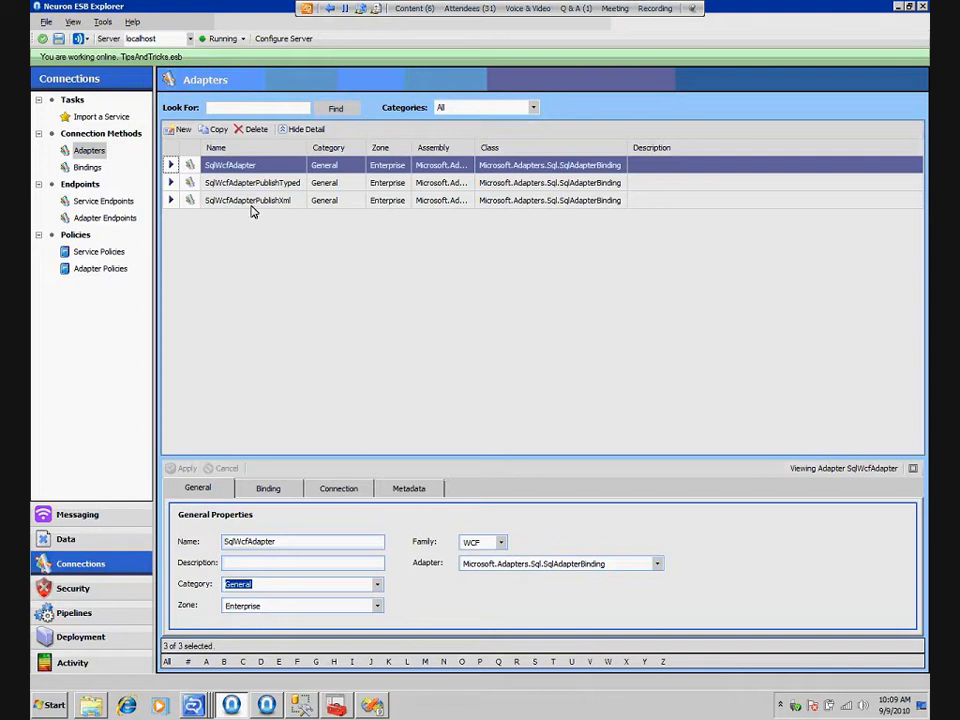
# Create an adapter named SqlWcfNewAdapter in the WCF family, using Microsoft.Adapters.Sql.SqlAdapterBinding
pyautogui.click(184, 130)
pyautogui.write('Sql')
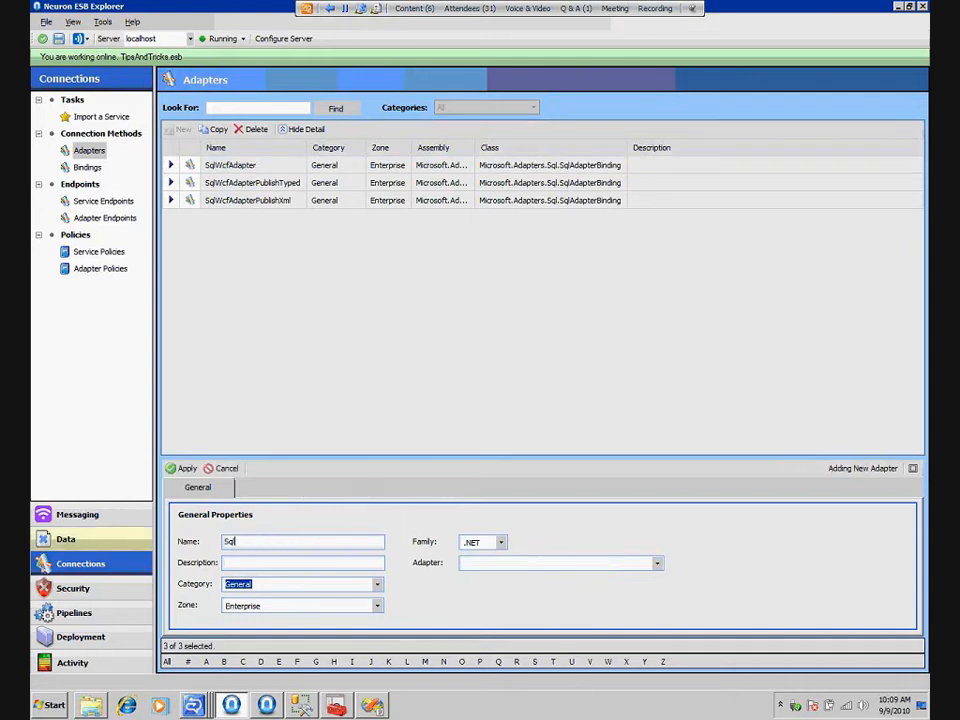
pyautogui.write('WcfNewAdapter')
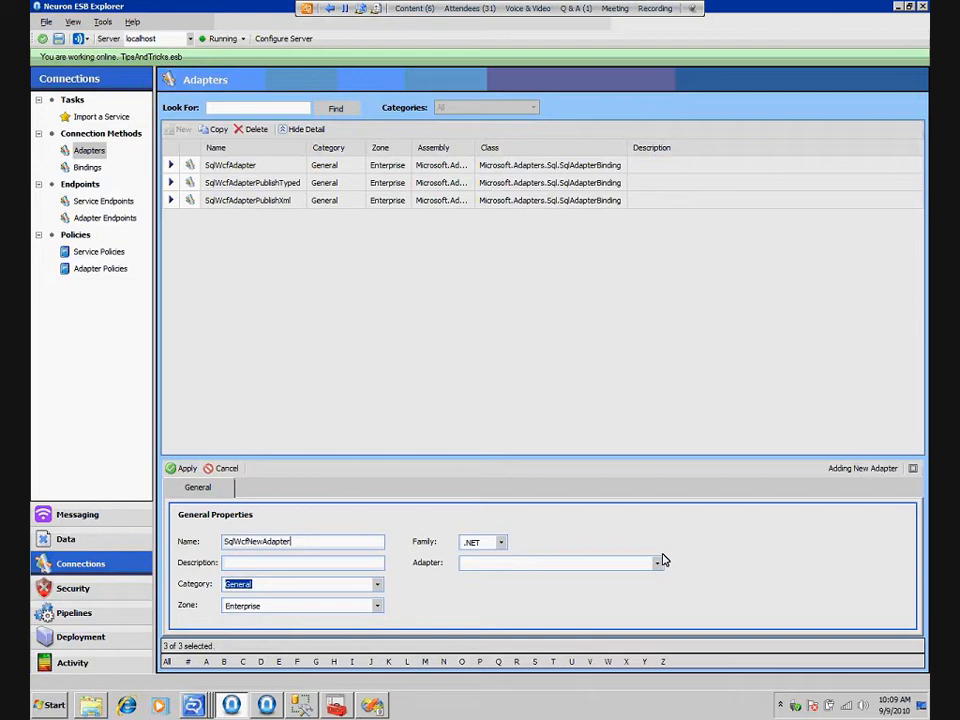
pyautogui.click(502, 543)
pyautogui.click(496, 564)
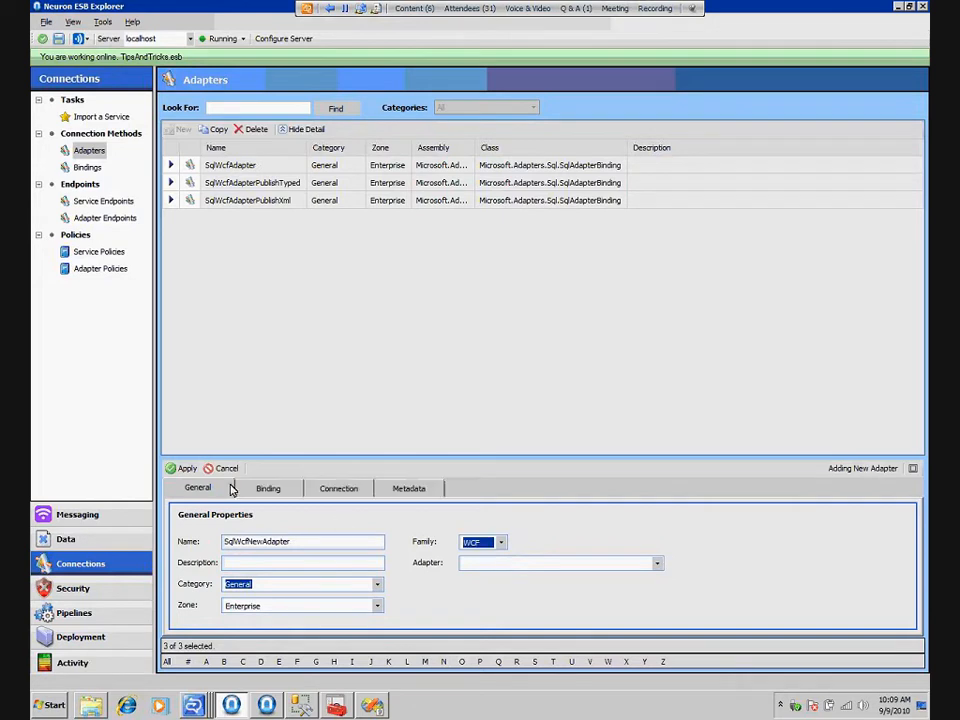
pyautogui.click(658, 566)
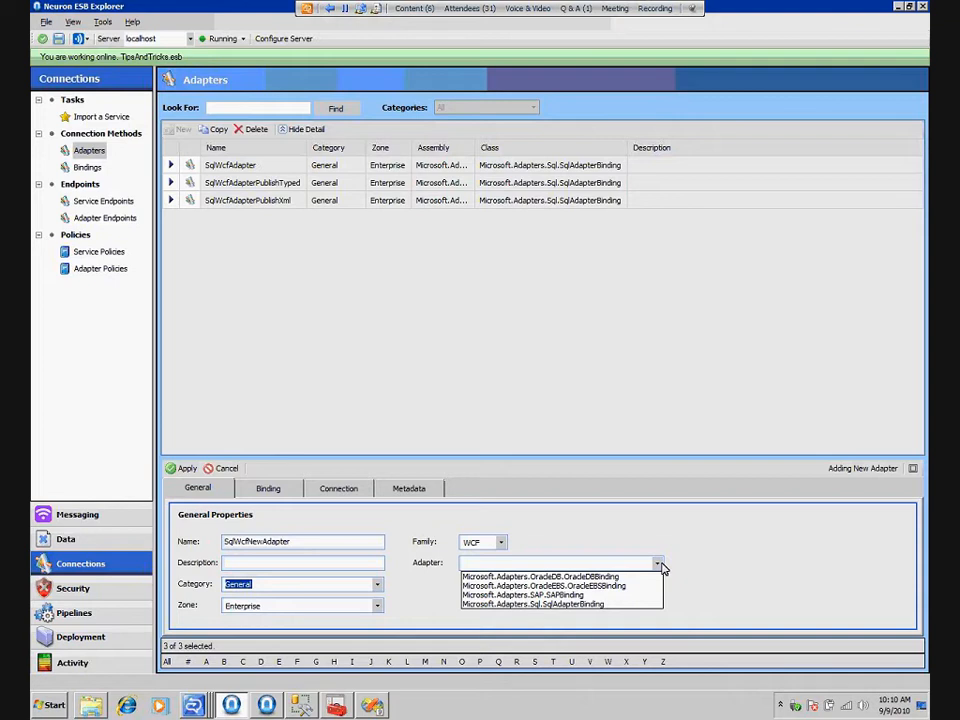
pyautogui.click(598, 604)
pyautogui.click(182, 468)
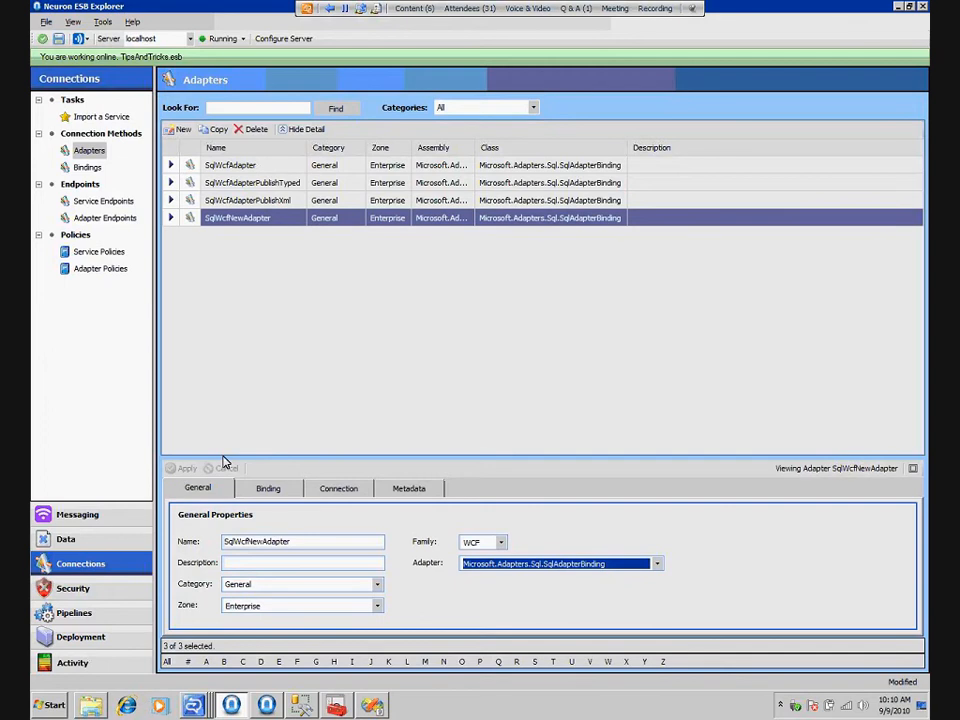
# Enlarge the details of SqlWcfNewAdapter and examine its binding properties, including the inbound operation types and the notification and polling statements
pyautogui.moveTo(223, 457); pyautogui.dragTo(228, 281)
pyautogui.click(267, 312)
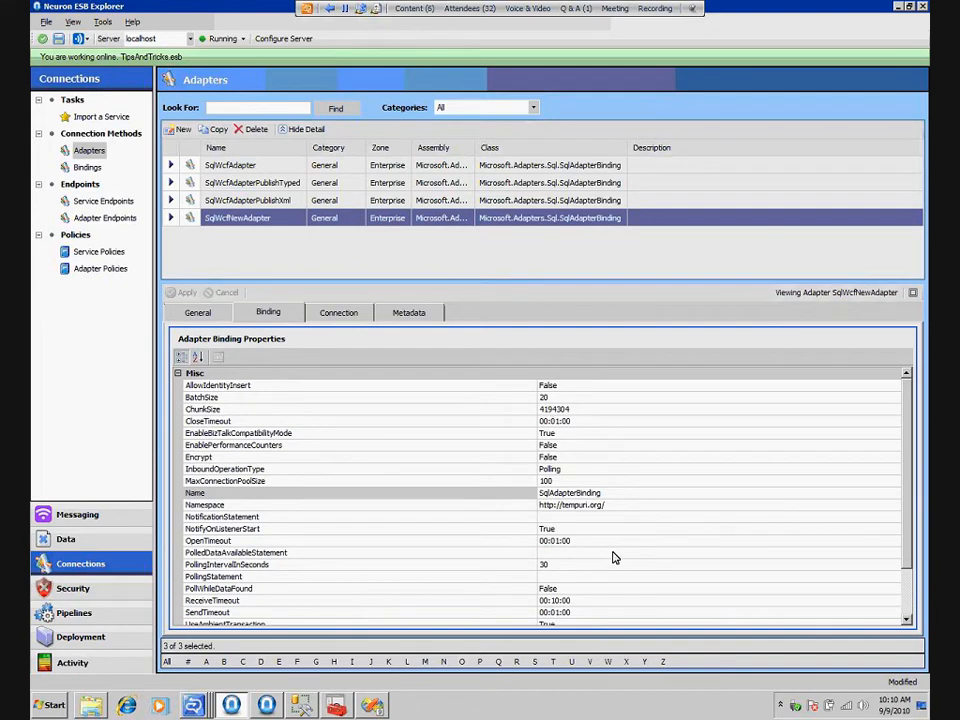
pyautogui.click(906, 599)
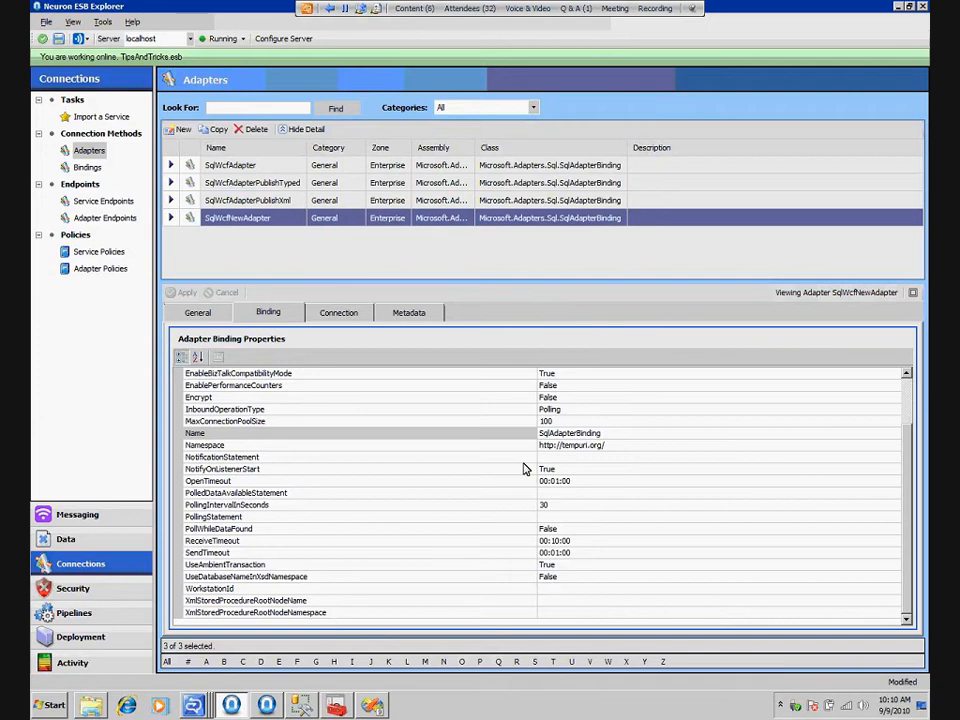
pyautogui.click(884, 411)
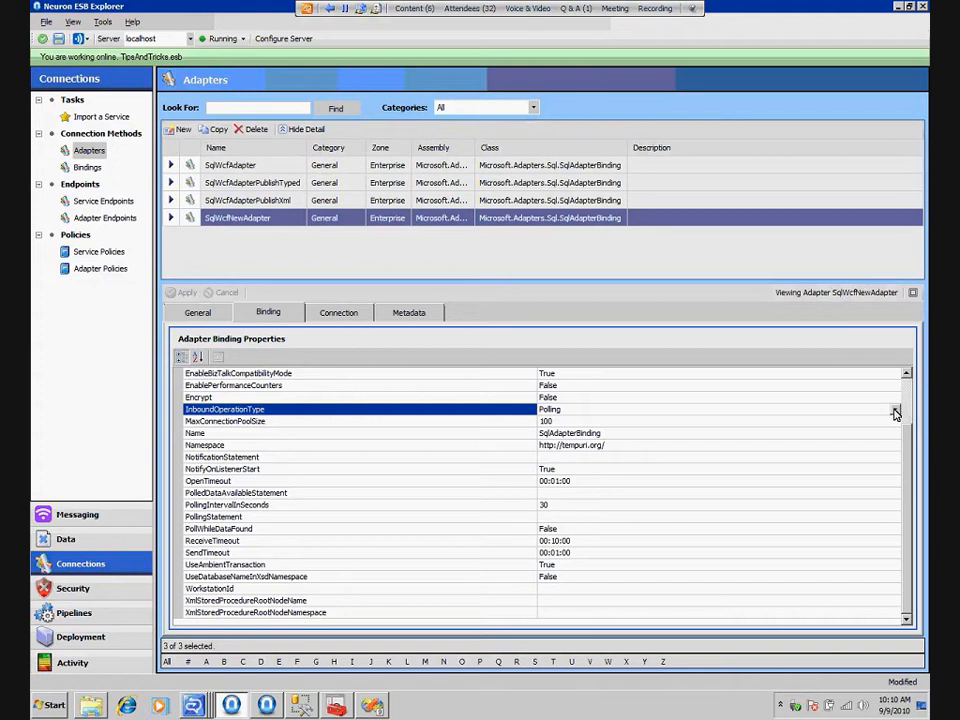
pyautogui.click(895, 413)
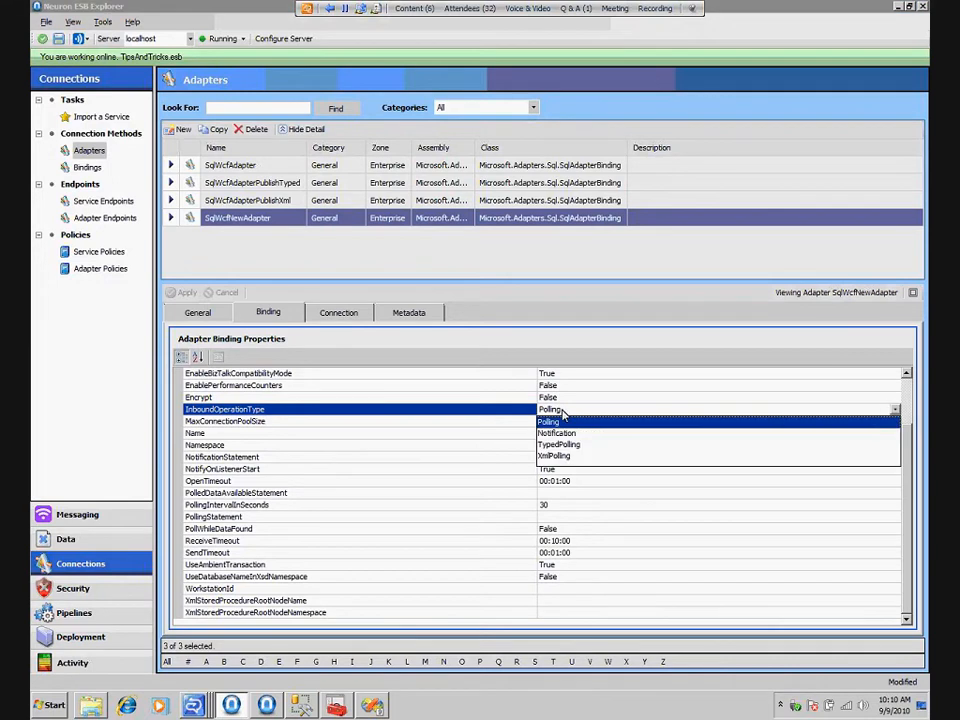
pyautogui.click(554, 461)
pyautogui.click(562, 460)
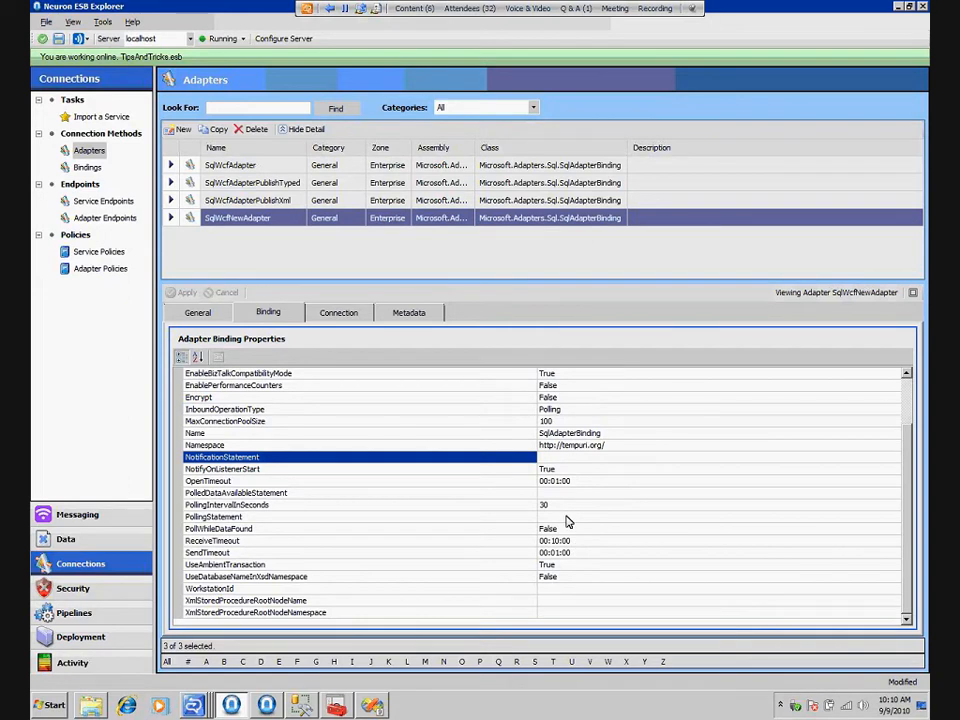
pyautogui.press('Down')
pyautogui.press('Down')
pyautogui.press('Down')
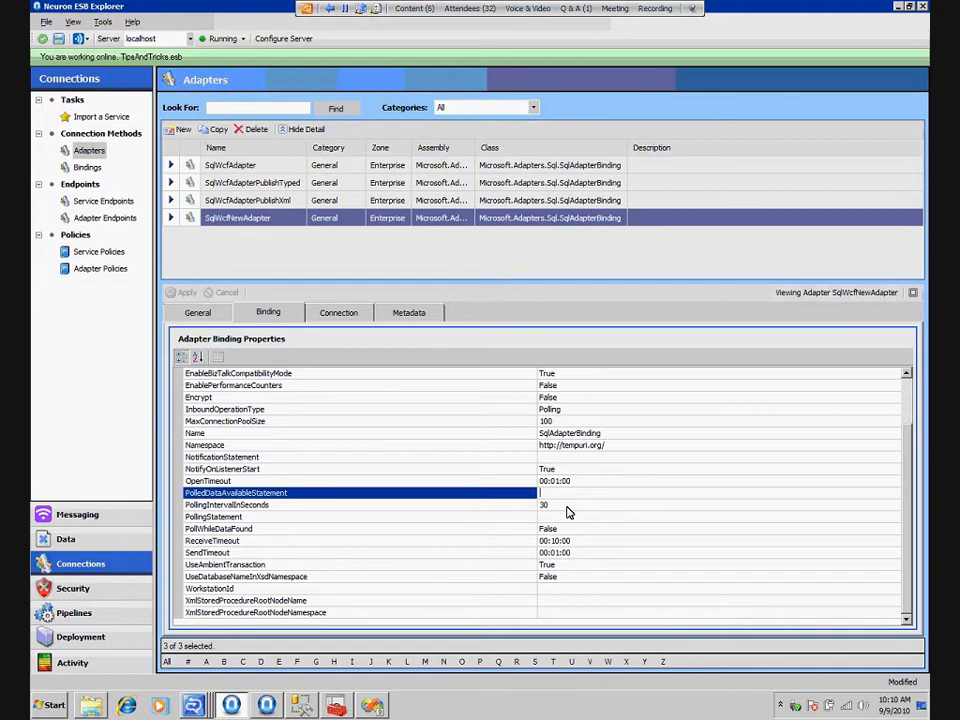
pyautogui.press('Down')
pyautogui.press('Down')
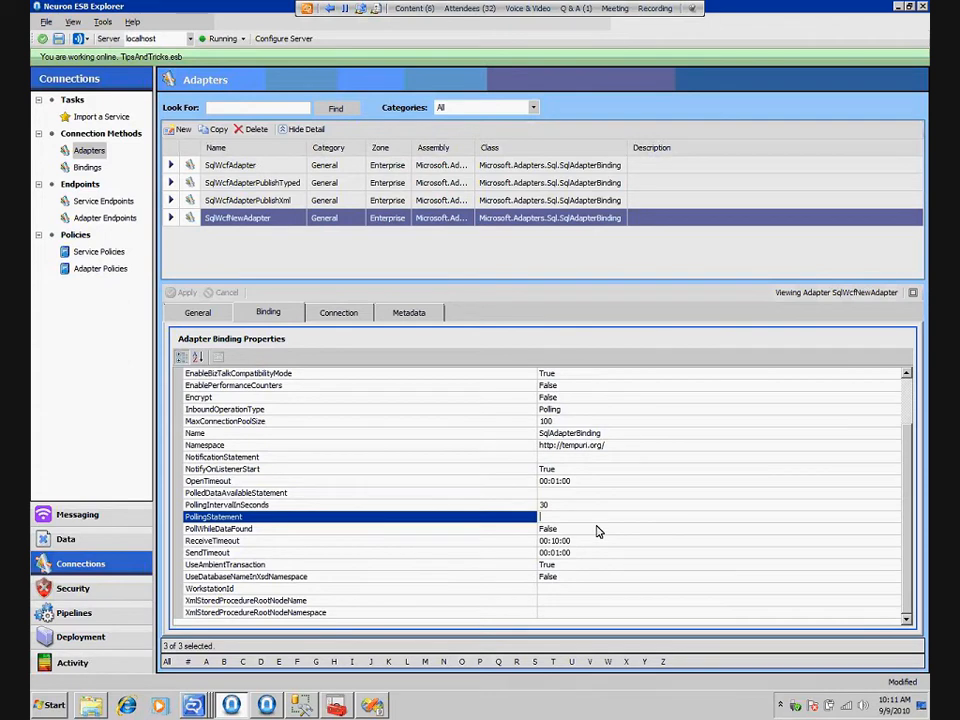
# Examine SqlWcfNewAdapter's connection properties and return to its general properties
pyautogui.click(350, 316)
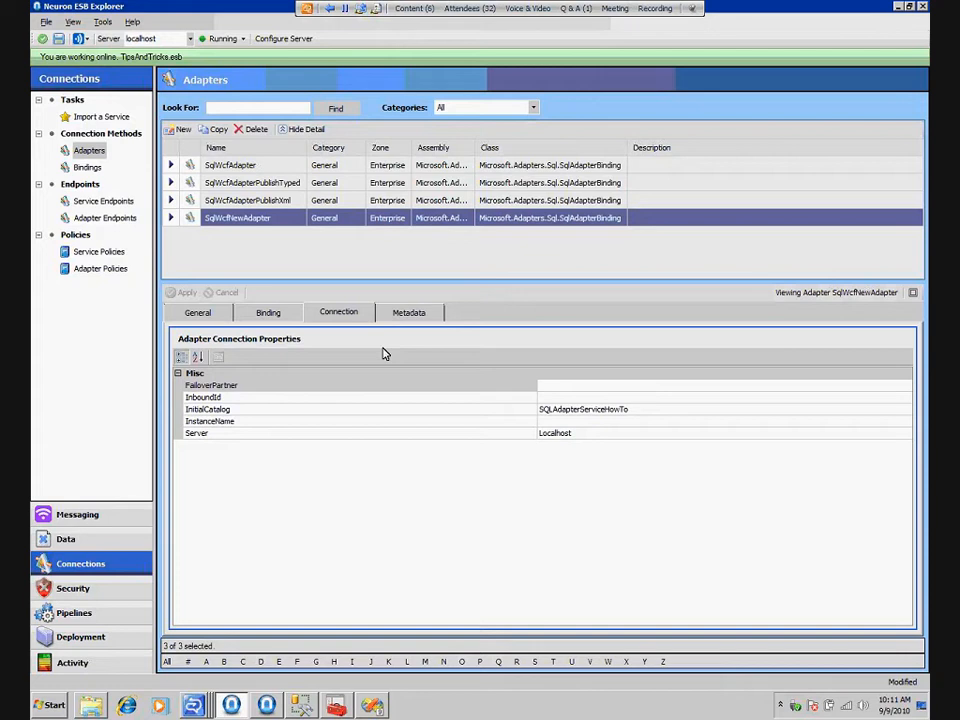
pyautogui.click(266, 313)
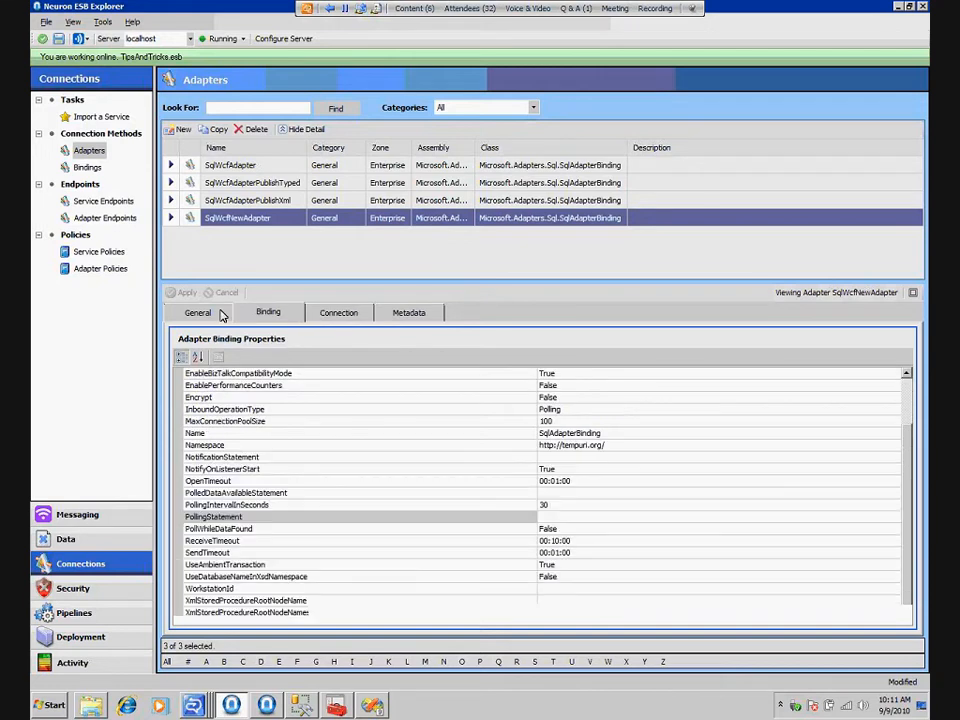
pyautogui.click(222, 314)
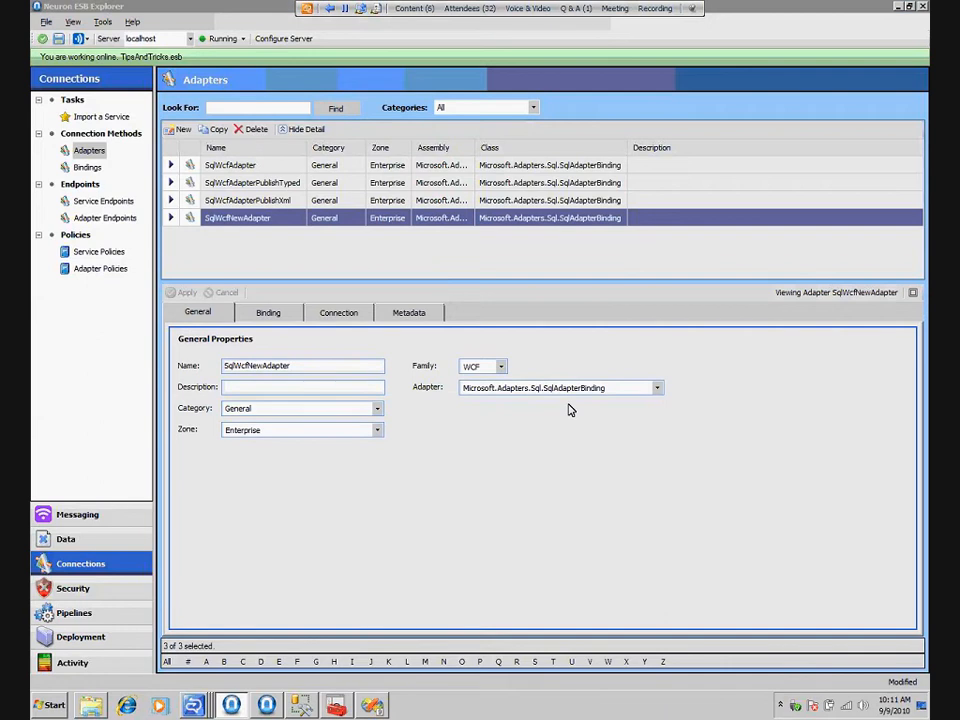
# Review the binding and connection properties of the existing SqlWcfAdapter
pyautogui.click(275, 166)
pyautogui.click(272, 318)
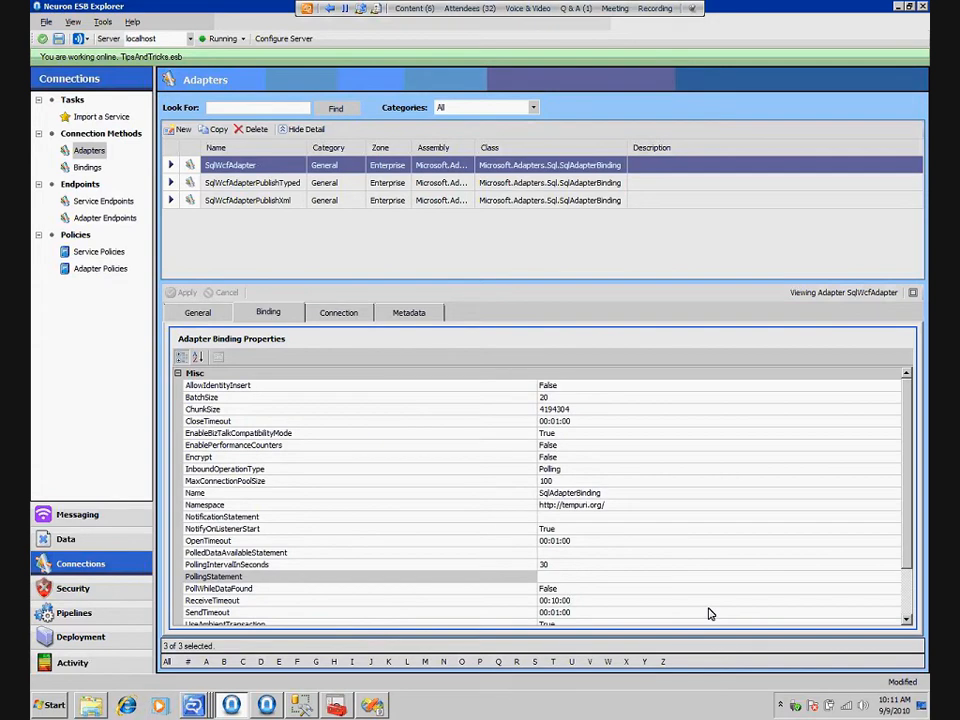
pyautogui.click(338, 312)
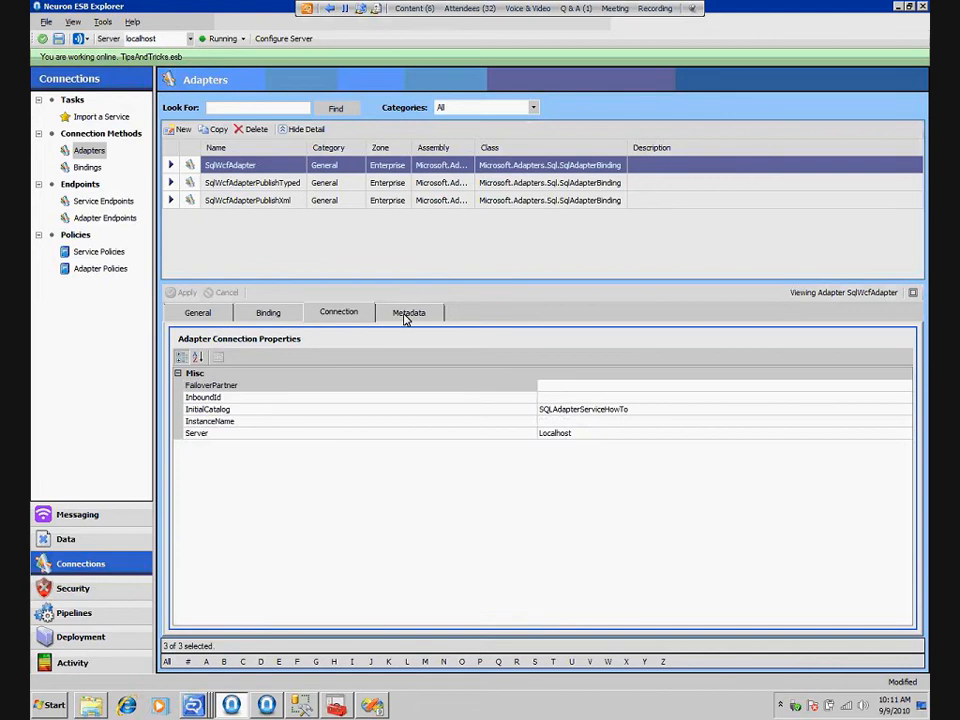
# Import metadata for the [dbo].[uspGetEntryById] stored procedure through SqlWcfAdapter
pyautogui.click(407, 312)
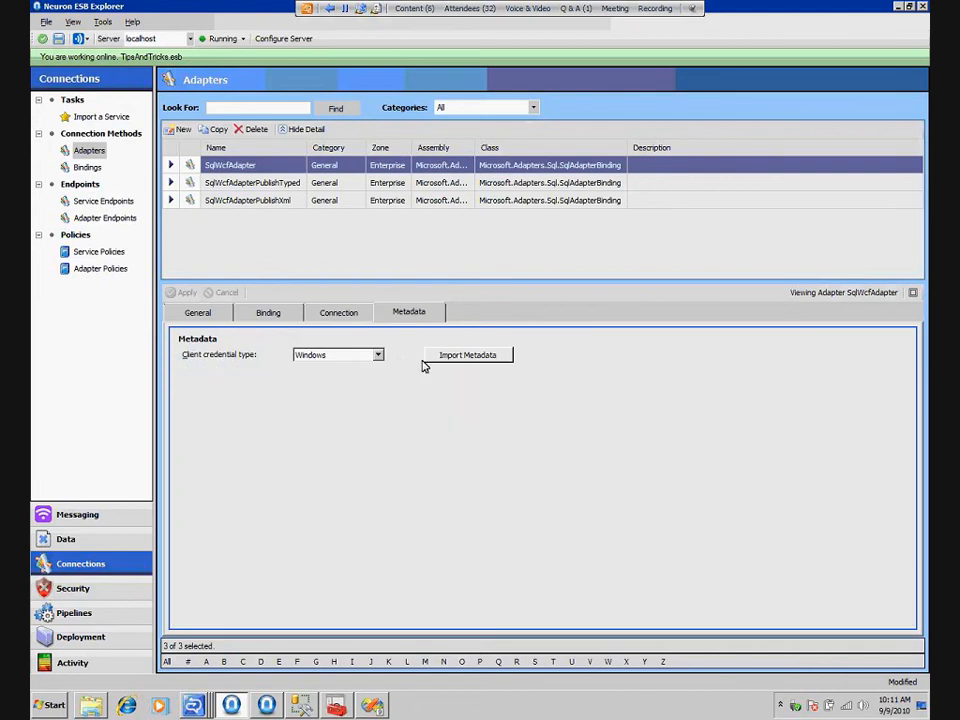
pyautogui.click(490, 359)
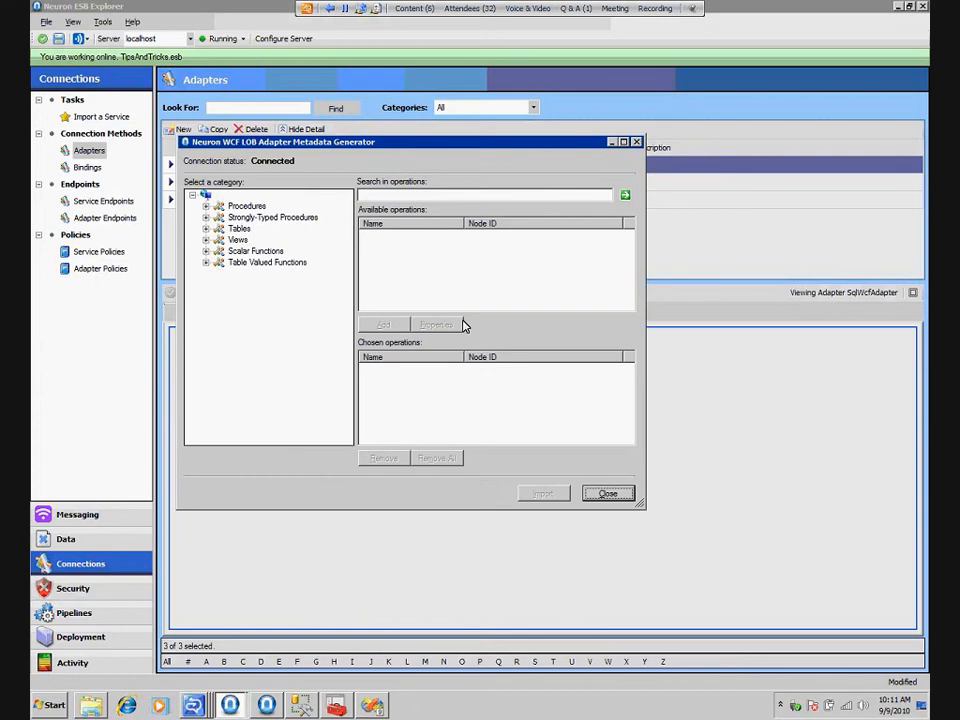
pyautogui.click(254, 207)
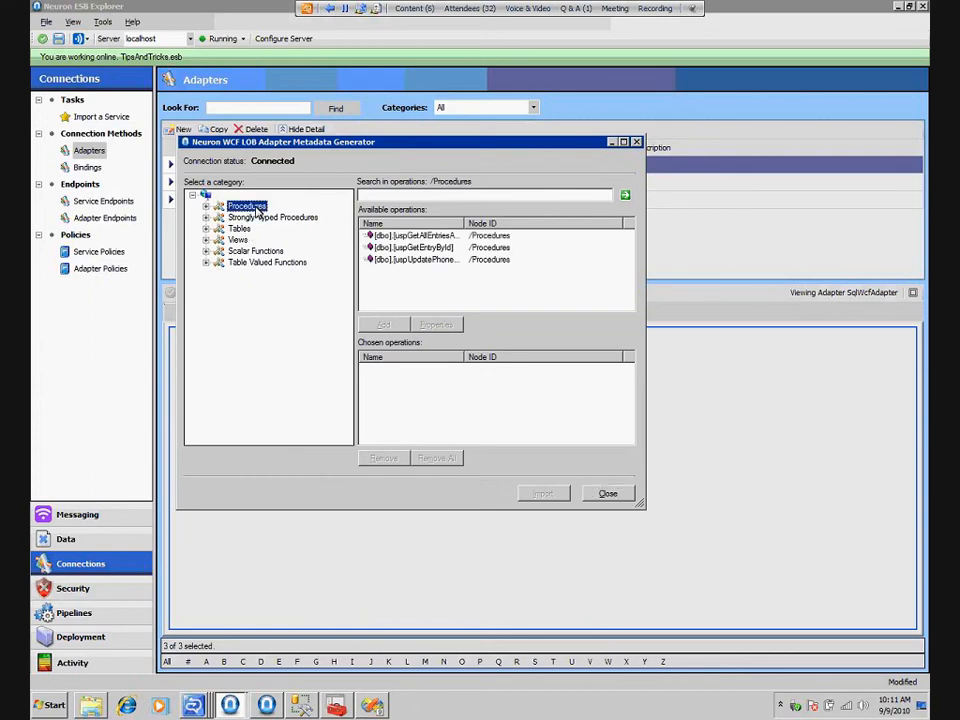
pyautogui.click(497, 236)
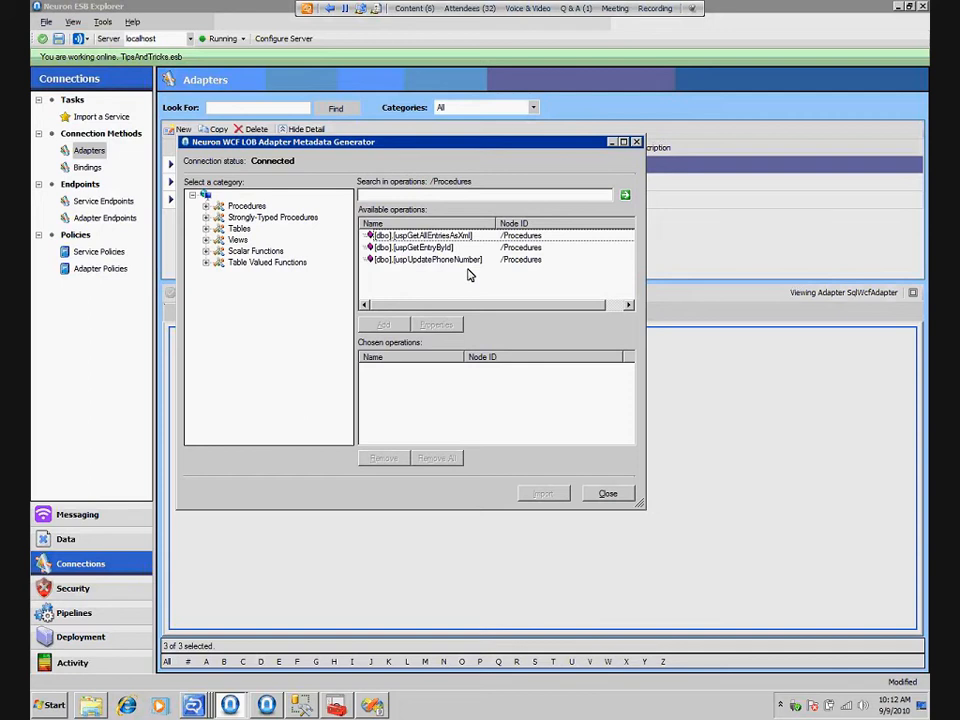
pyautogui.click(438, 248)
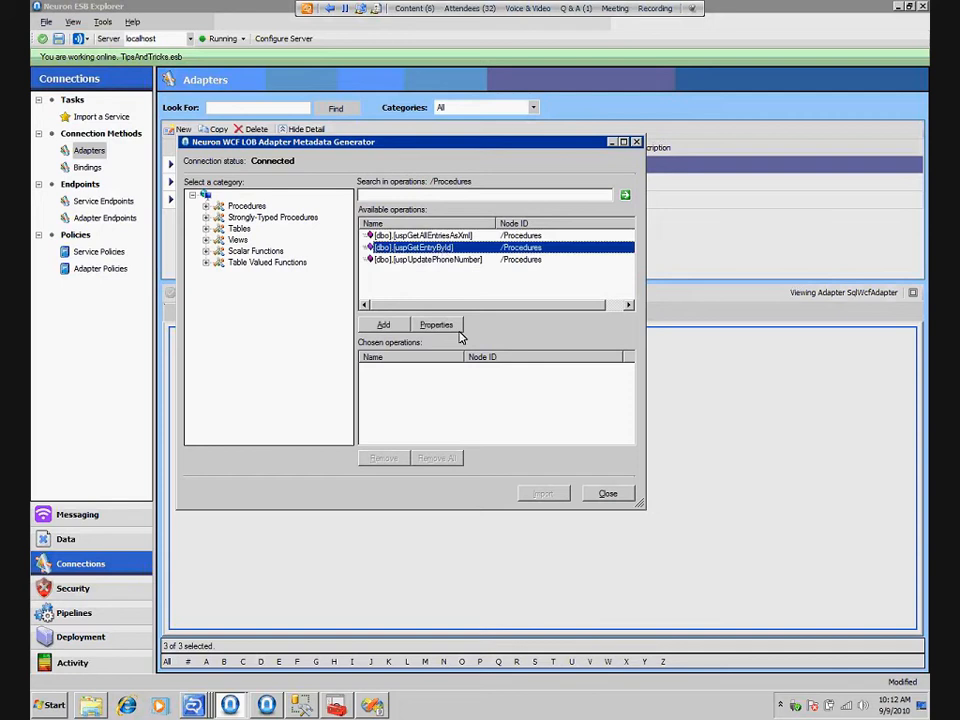
pyautogui.click(383, 324)
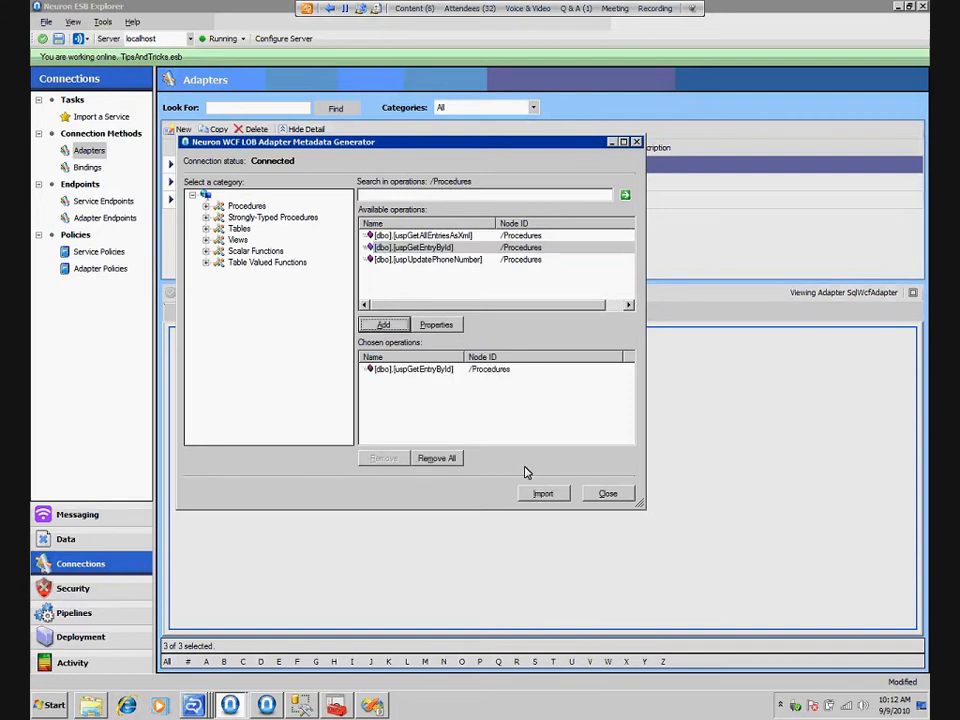
pyautogui.click(543, 494)
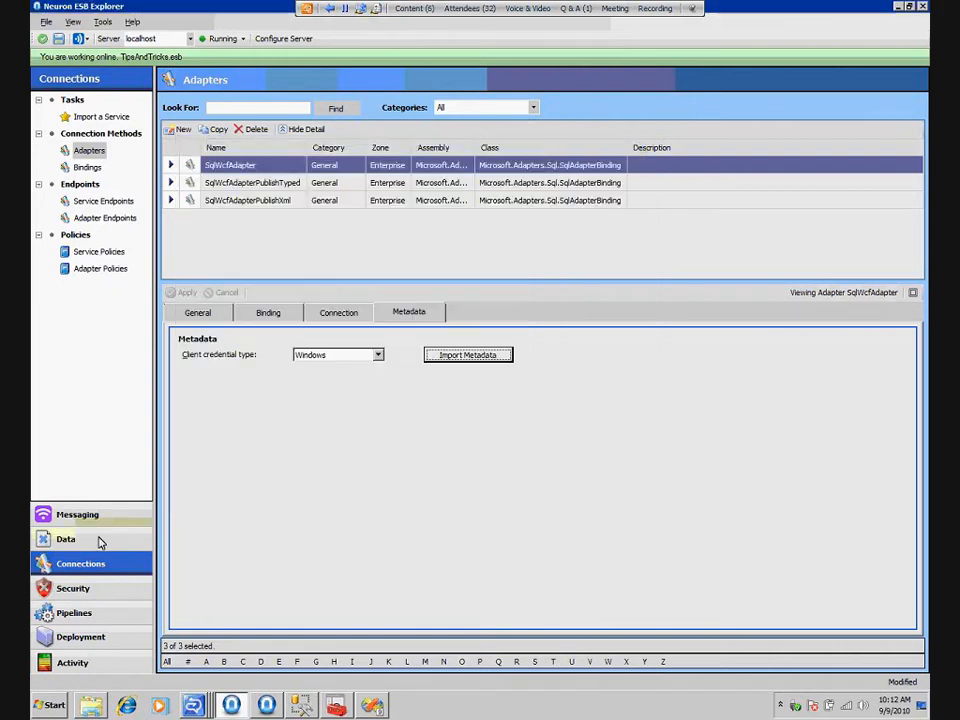
# Examine the XSD of both schemas imported for SqlWcfAdapter, including the uspGetEntryById procedure action in the second schema
pyautogui.click(100, 538)
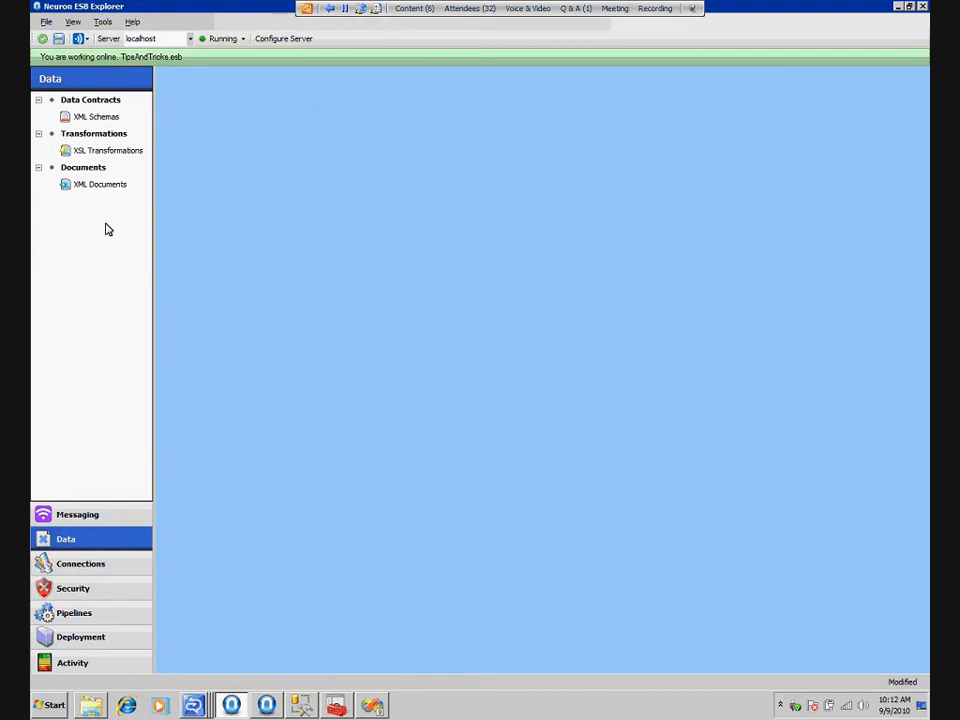
pyautogui.click(96, 117)
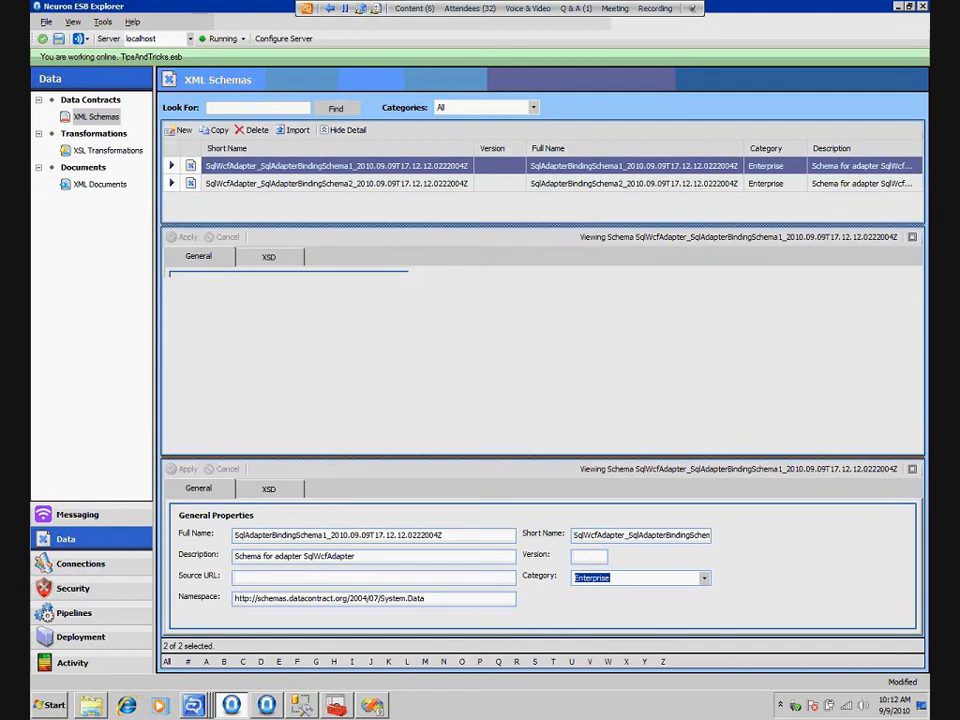
pyautogui.click(268, 258)
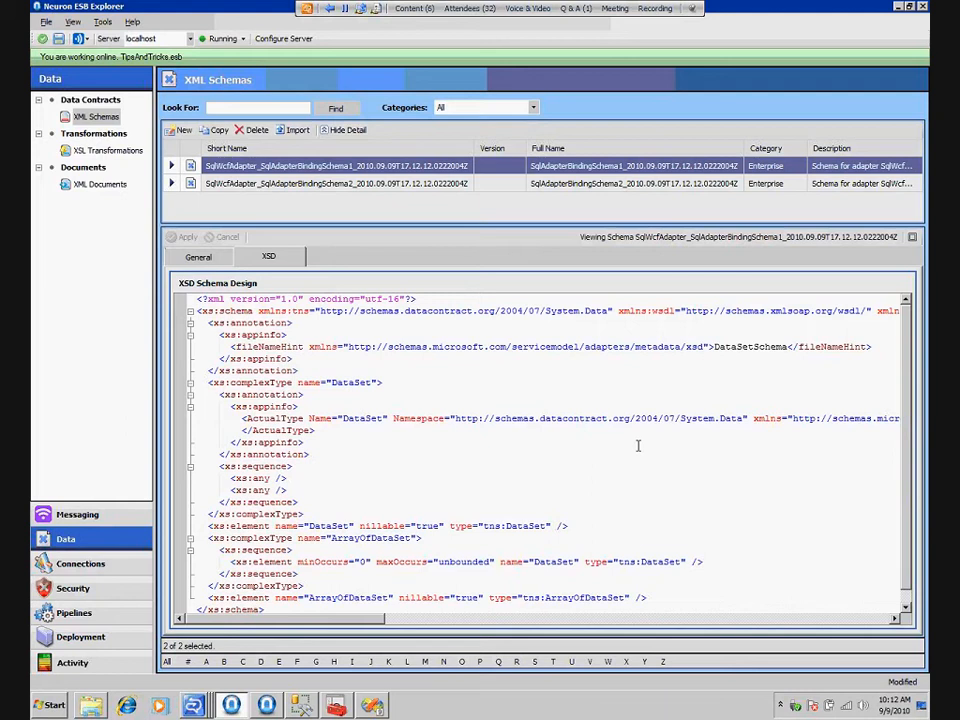
pyautogui.click(428, 185)
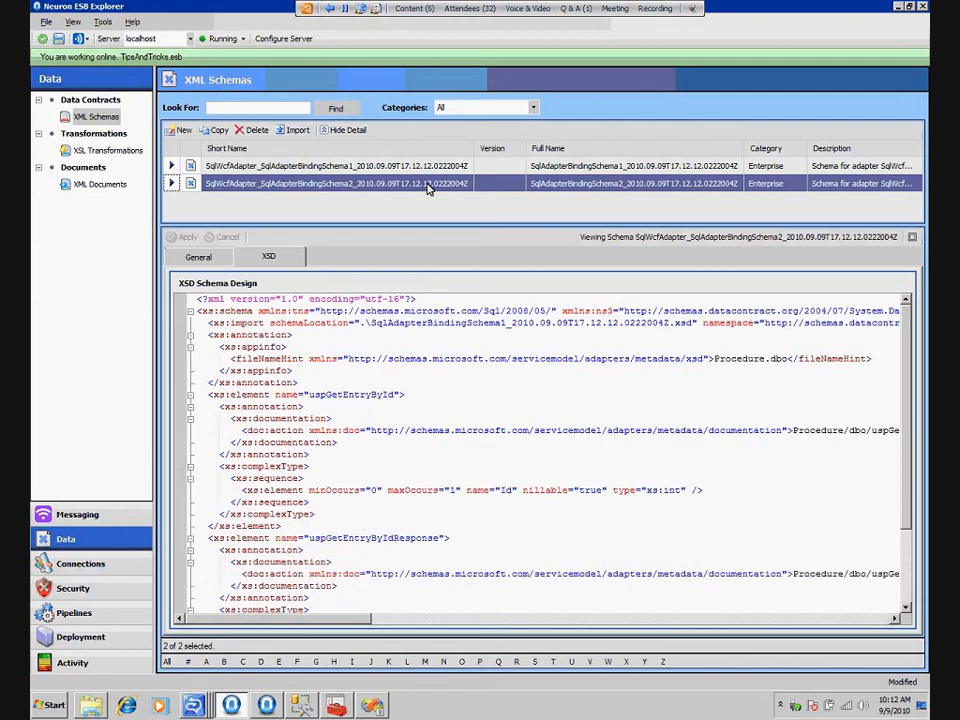
pyautogui.hscroll(3, 548, 455)
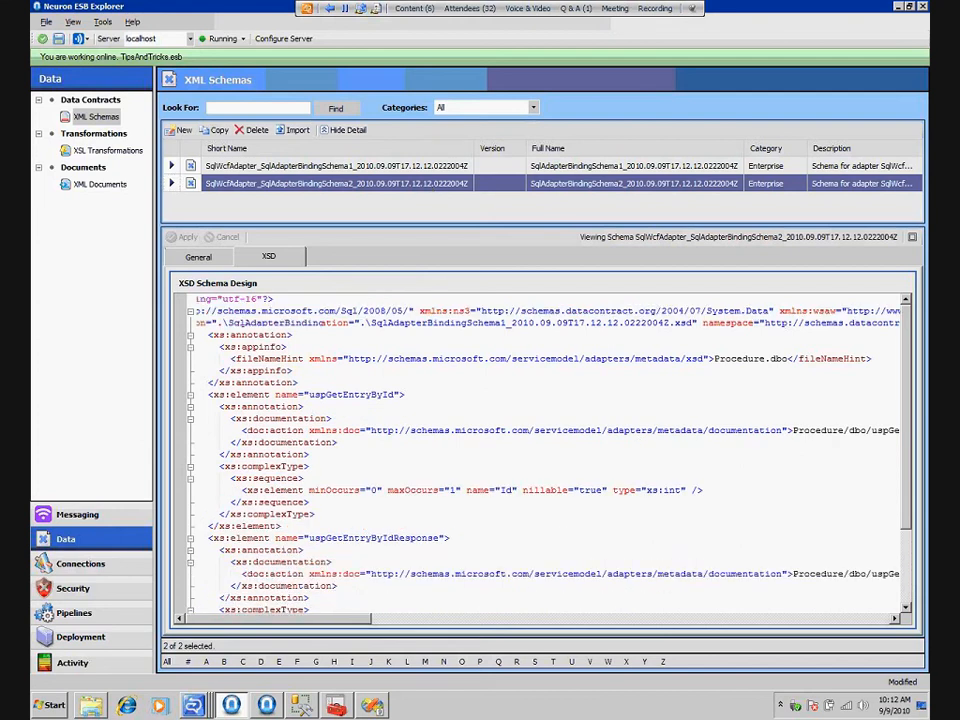
pyautogui.moveTo(651, 431); pyautogui.dragTo(678, 432)
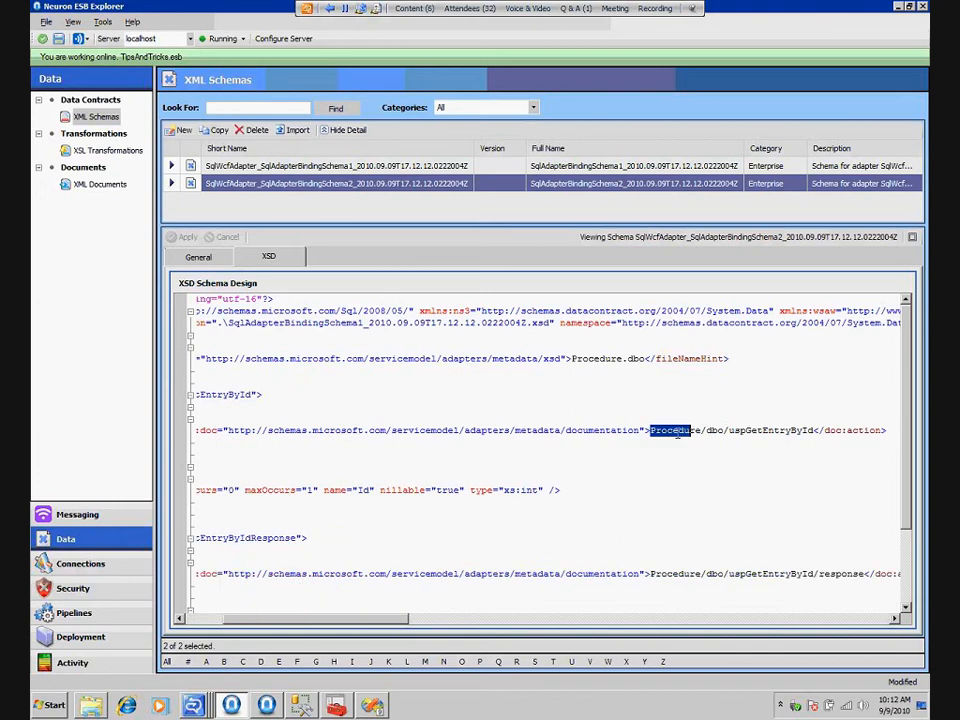
pyautogui.hscroll(-3, 678, 432)
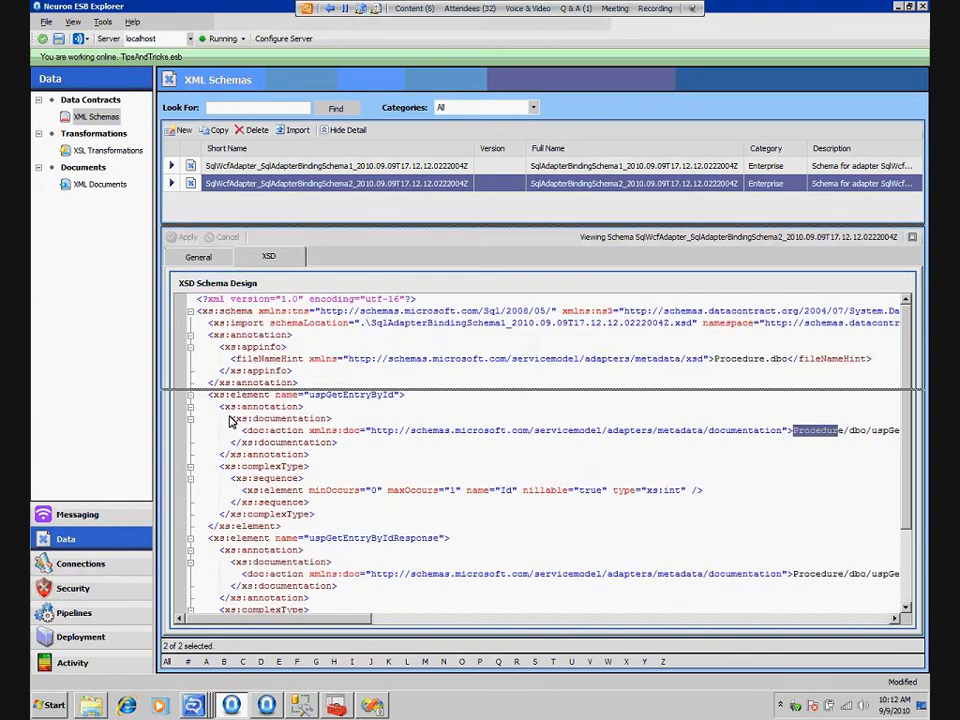
pyautogui.moveTo(229, 421); pyautogui.dragTo(229, 418)
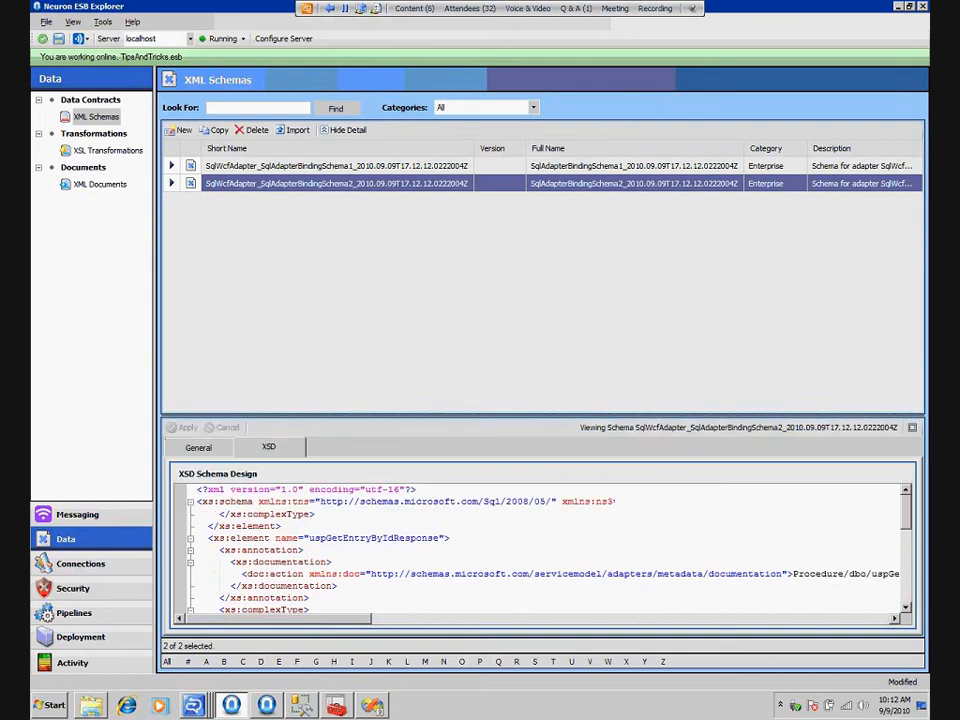
# Review the binding properties of the SqlWcfAdapterPublishXml adapter
pyautogui.click(118, 566)
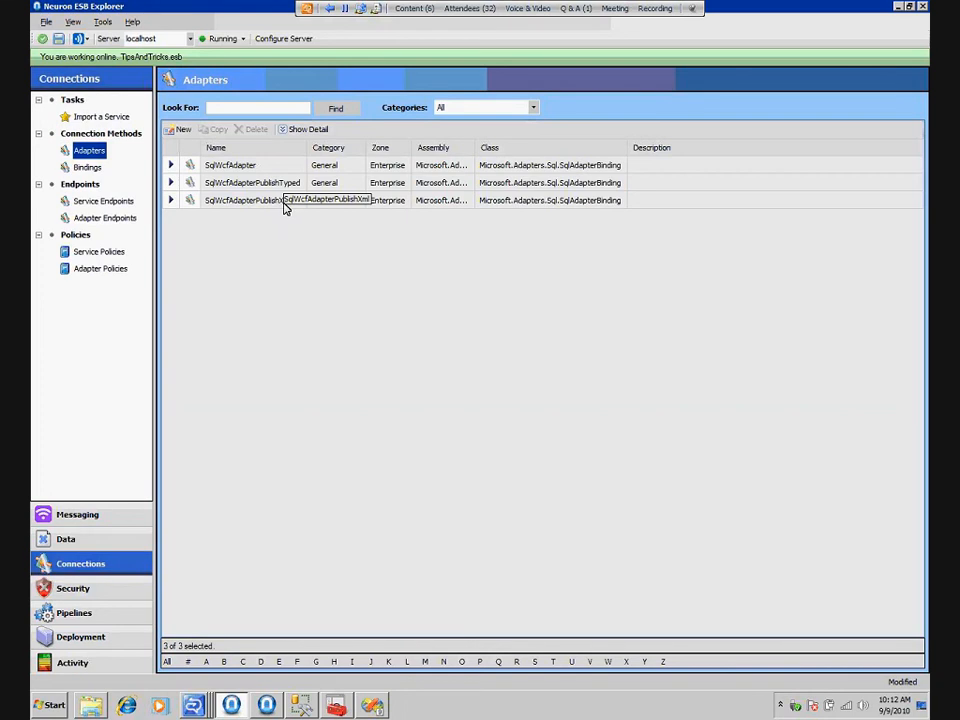
pyautogui.doubleClick(285, 202)
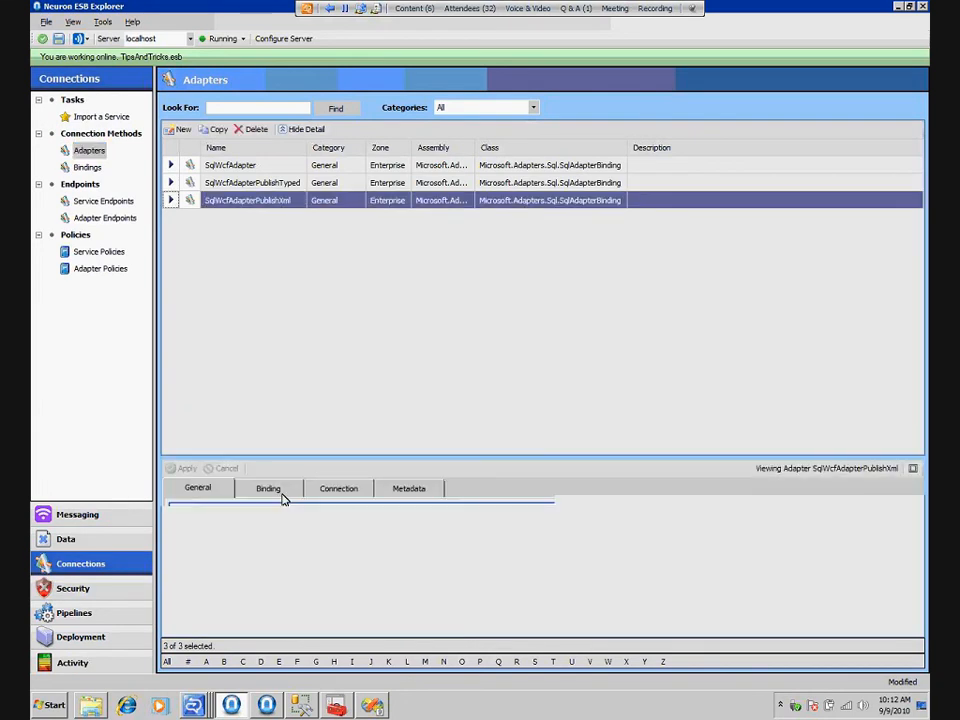
pyautogui.click(281, 493)
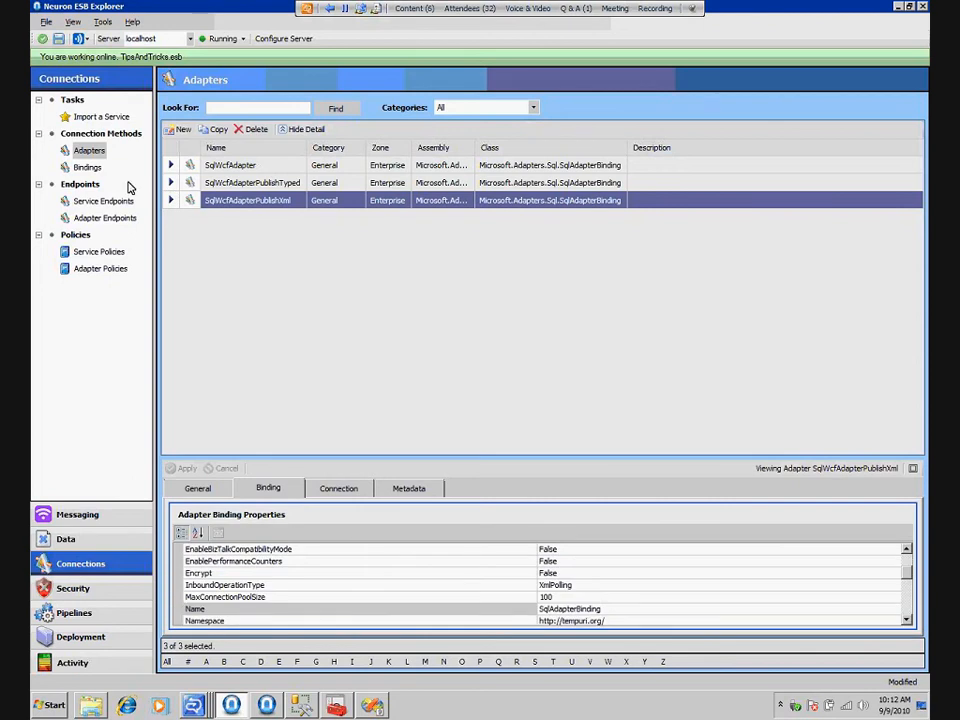
# Copy the complete XML of the SqlWcfCustomBinding document
pyautogui.click(88, 168)
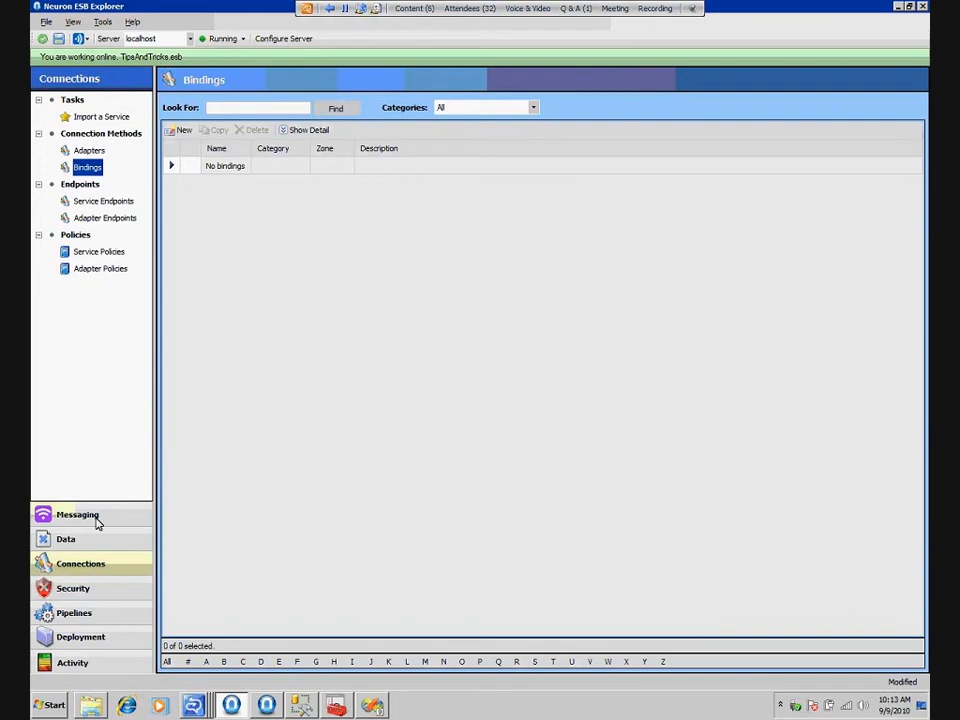
pyautogui.click(97, 540)
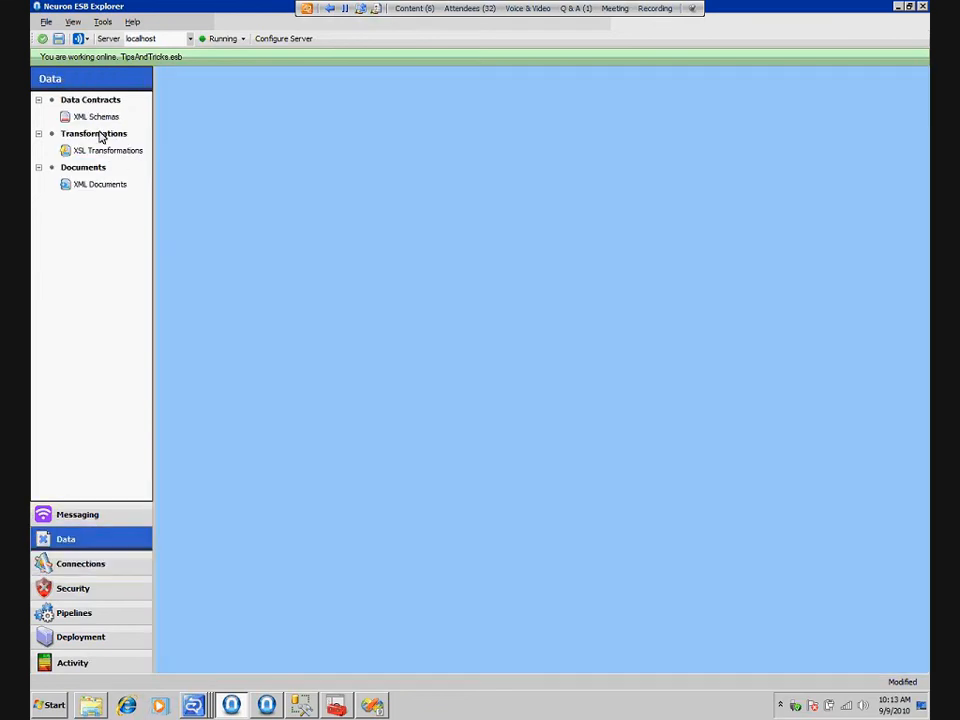
pyautogui.click(96, 116)
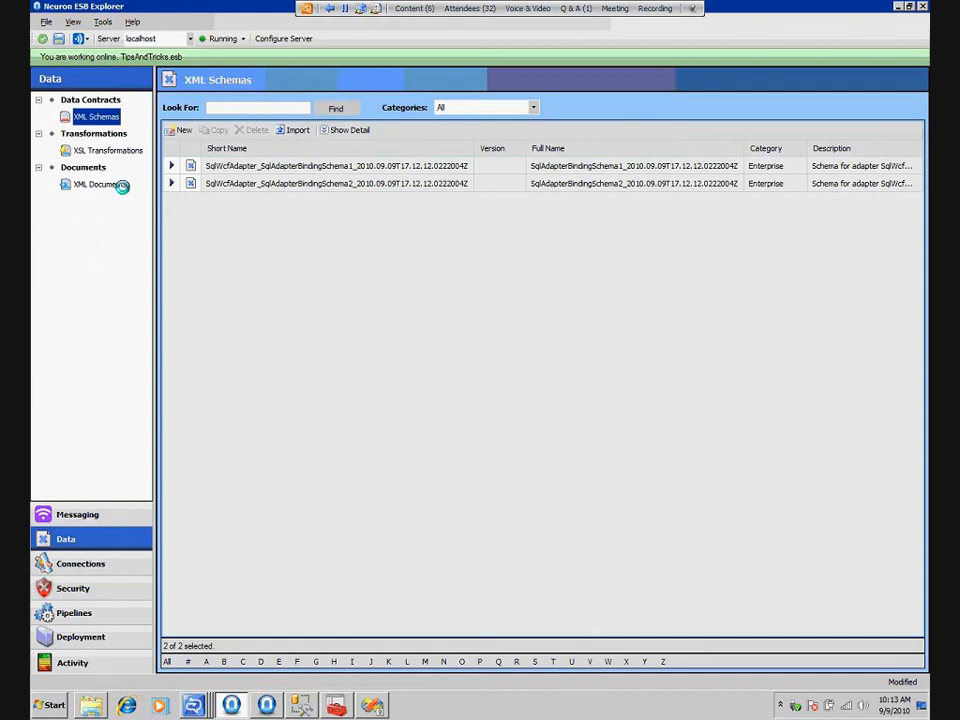
pyautogui.click(100, 184)
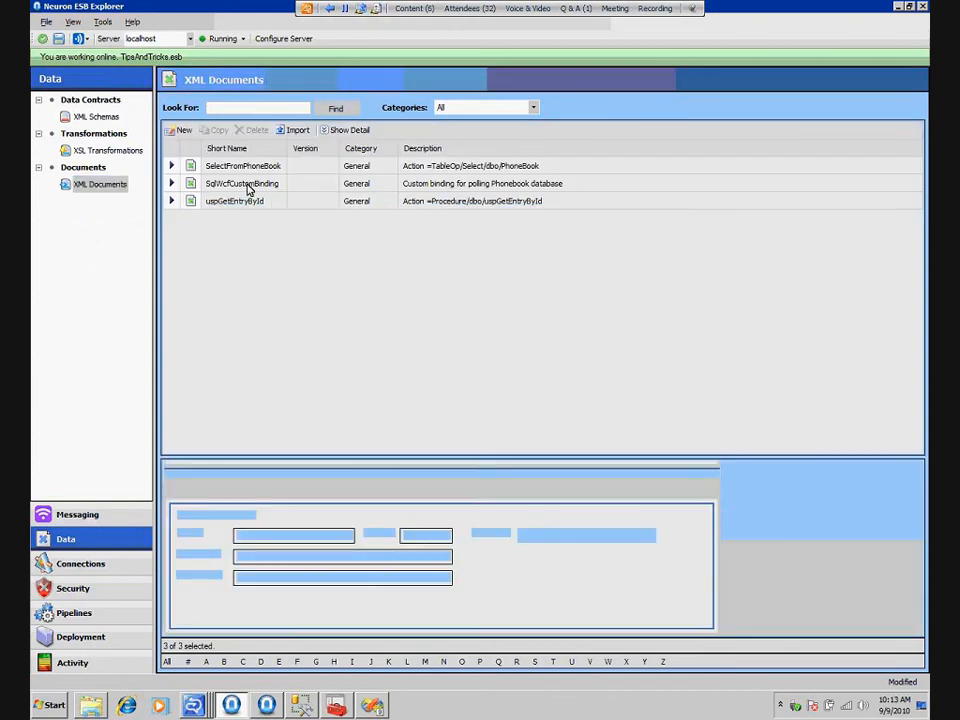
pyautogui.click(249, 188)
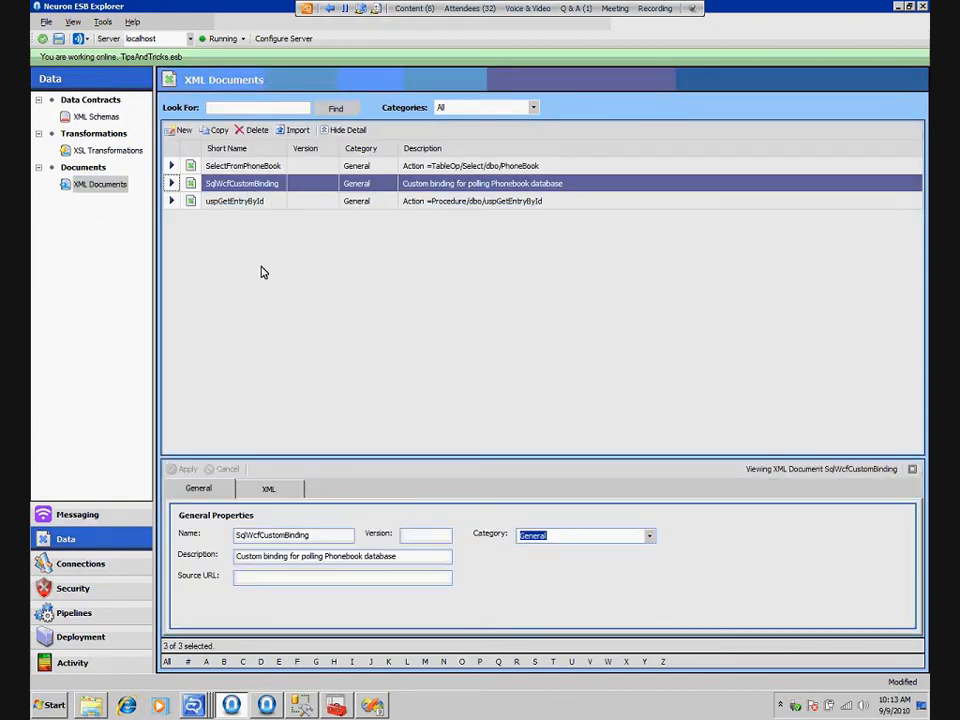
pyautogui.click(270, 488)
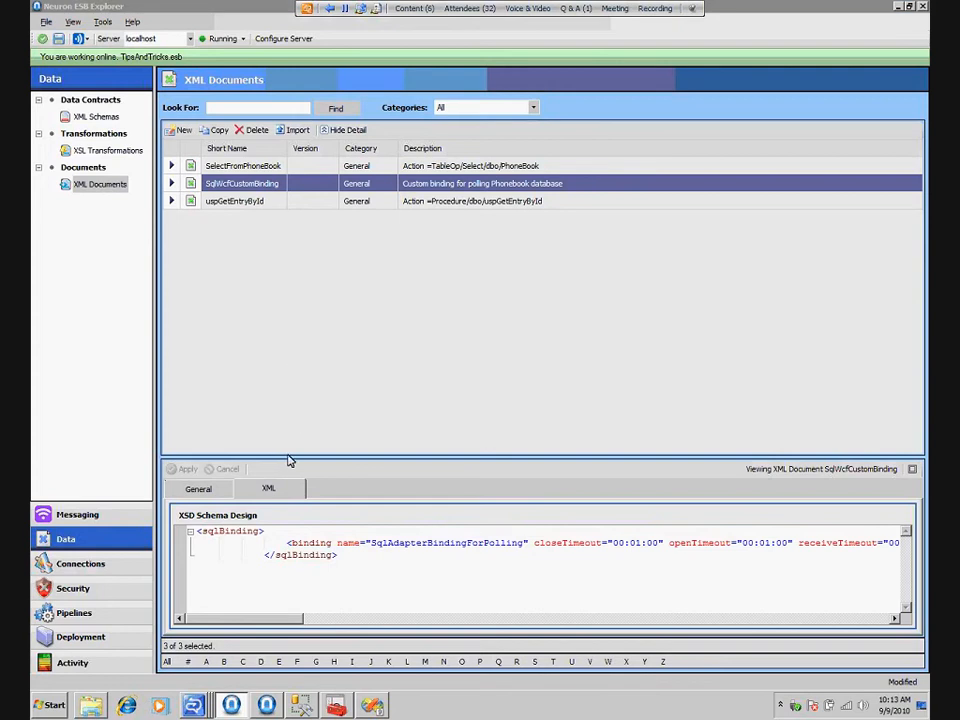
pyautogui.moveTo(289, 459); pyautogui.dragTo(310, 262)
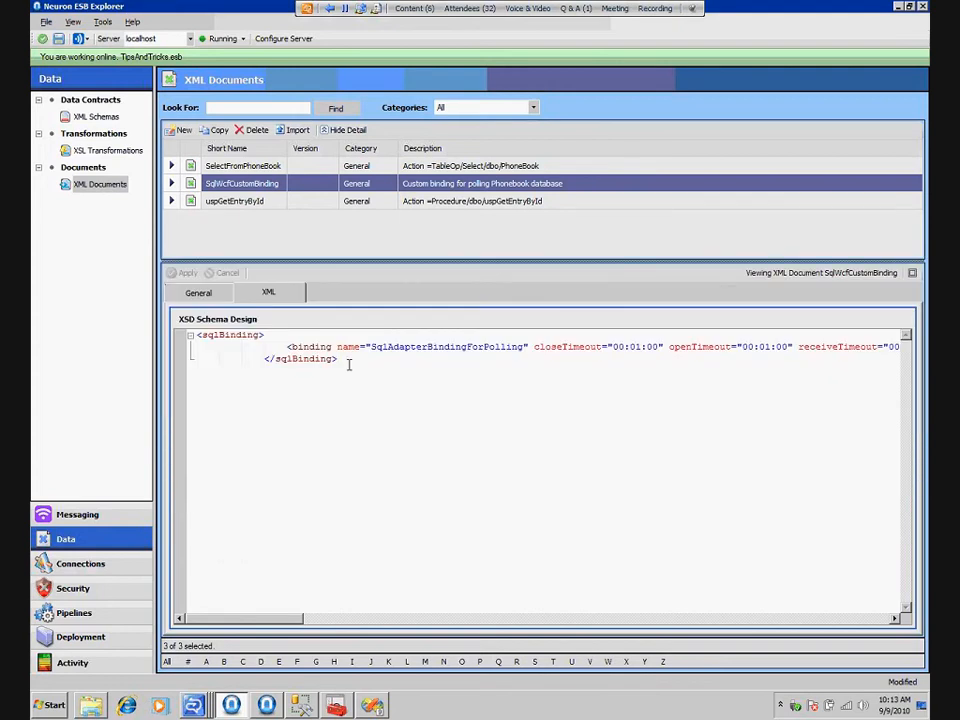
pyautogui.hotkey('ctrl', 'a')
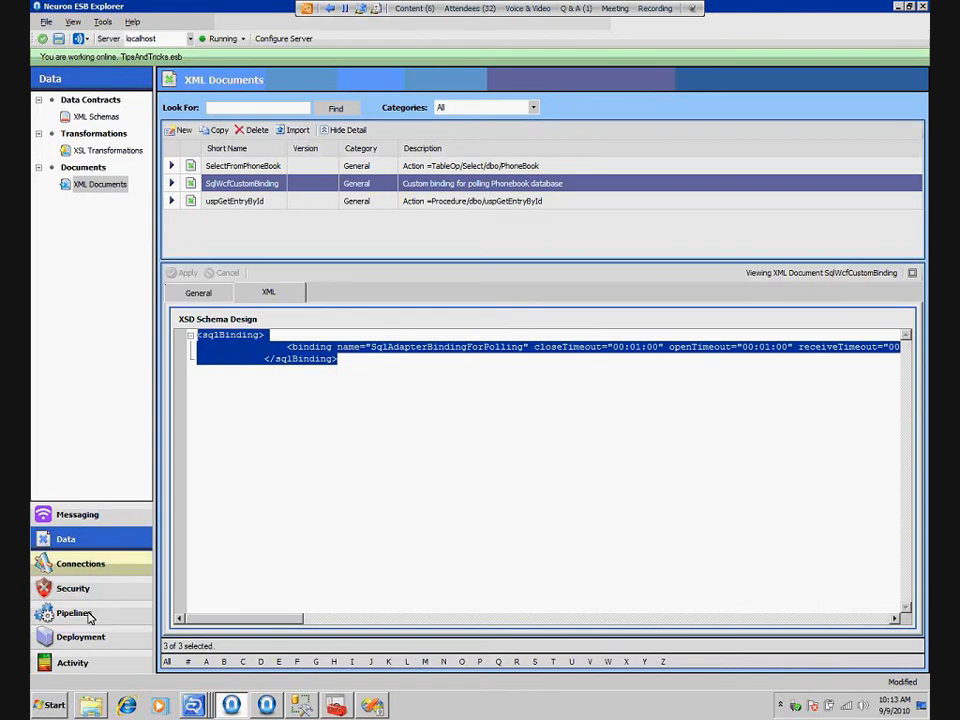
# Create a new binding, insert the copied sqlBinding XML as its binding XML and look through its polling attributes
pyautogui.click(80, 563)
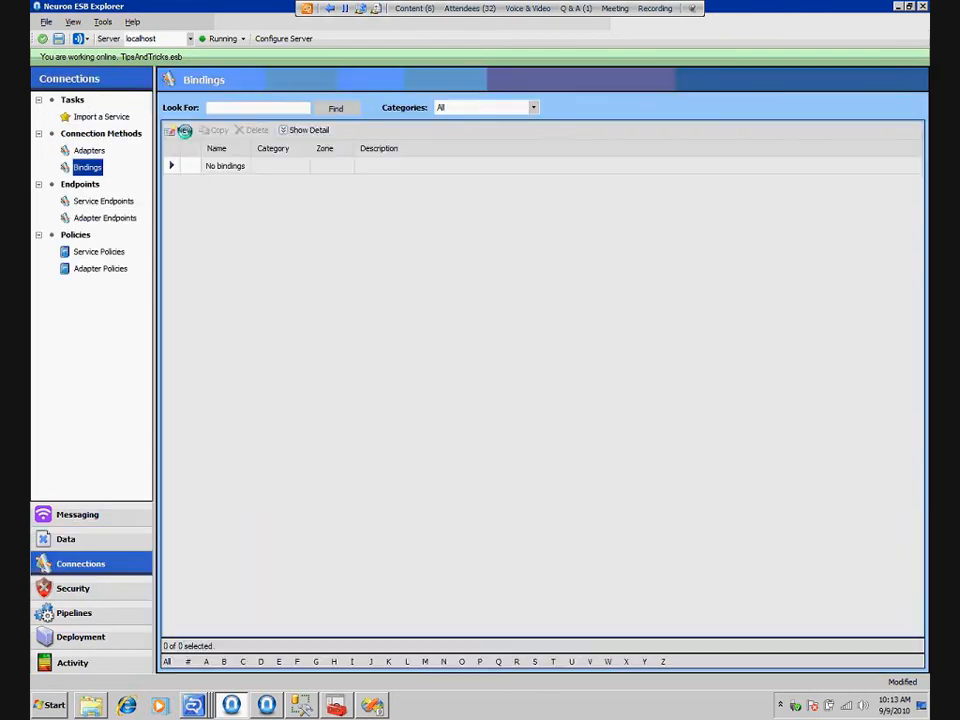
pyautogui.click(184, 131)
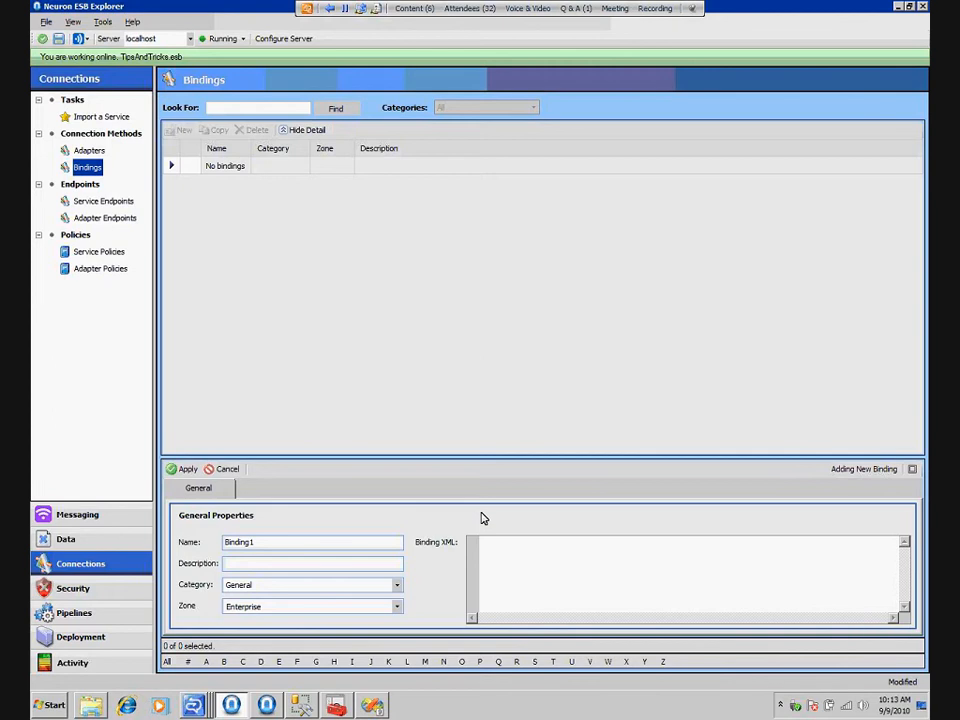
pyautogui.click(495, 570)
pyautogui.hotkey('ctrl', 'v')
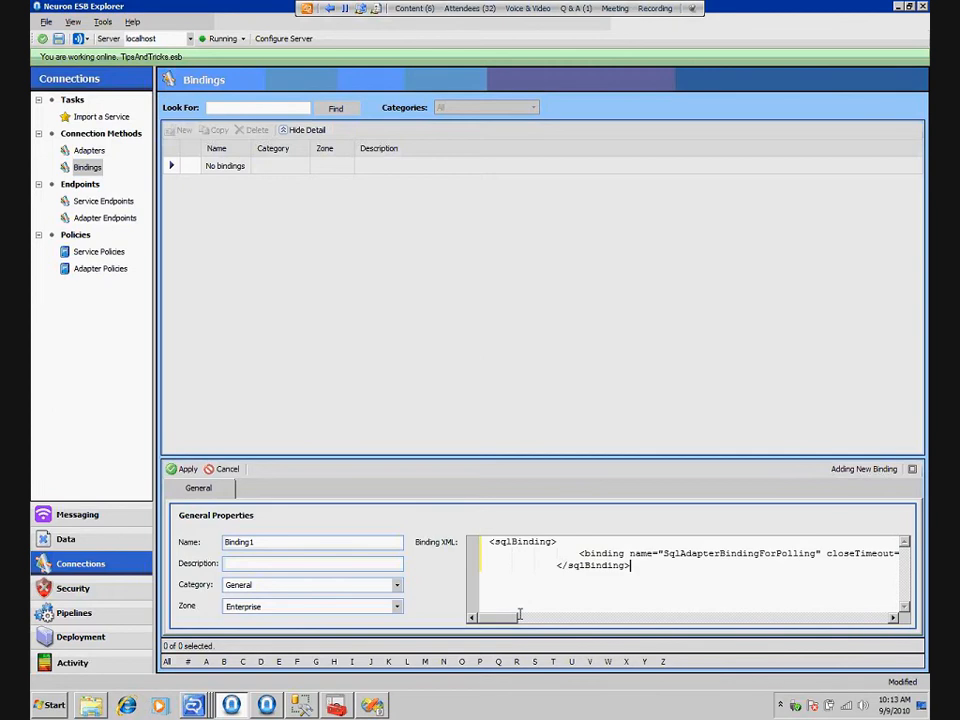
pyautogui.moveTo(519, 614); pyautogui.dragTo(643, 618)
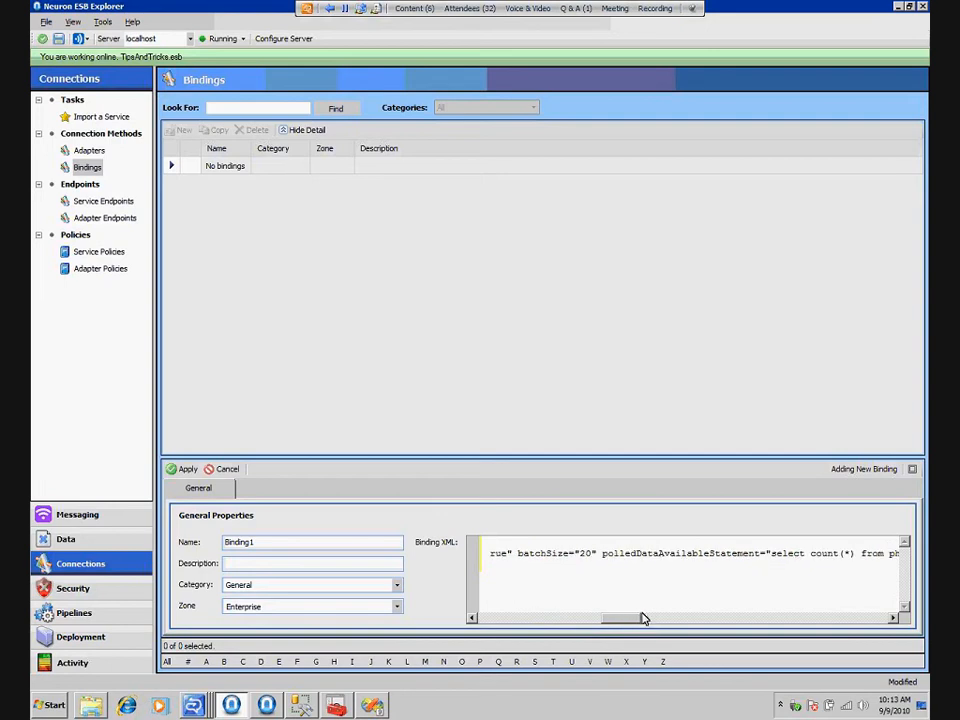
pyautogui.click(505, 619)
pyautogui.click(638, 572)
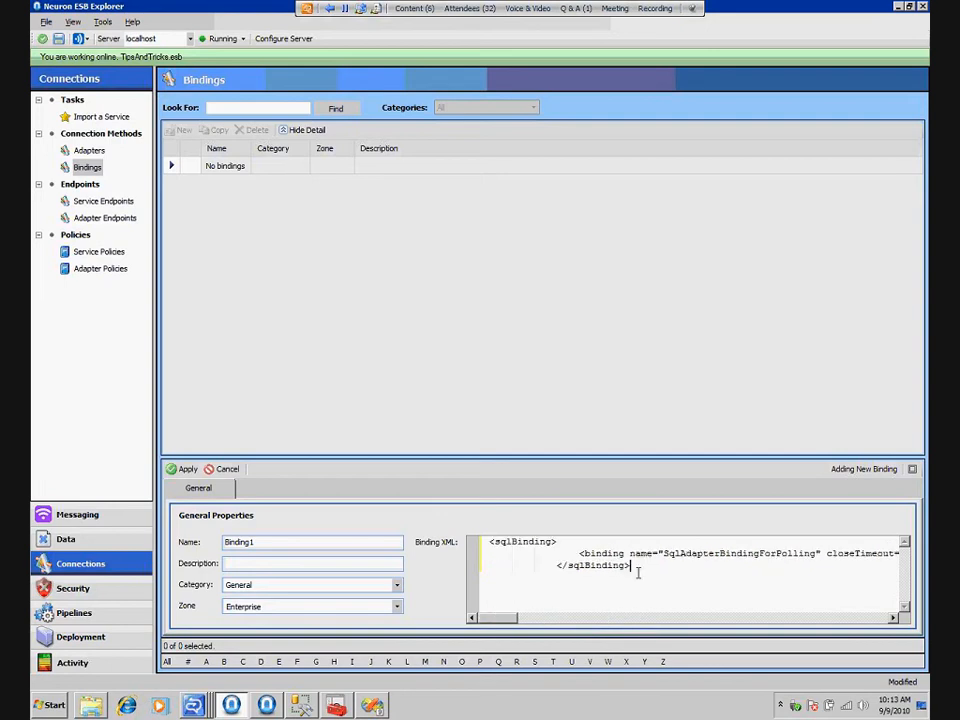
# Replace the new binding's entire XML with an opening <httpBinaryBinding> tag
pyautogui.hotkey('shift', 'Left')
pyautogui.moveTo(466, 540); pyautogui.dragTo(466, 537)
pyautogui.press('Delete')
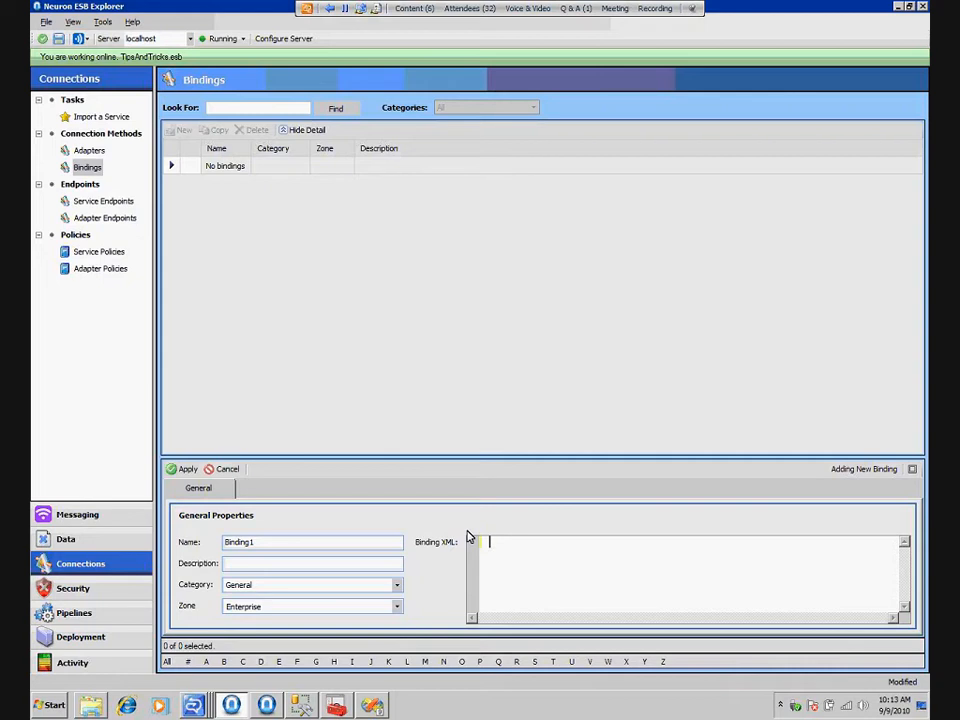
pyautogui.write('<httpBinaryBindin')
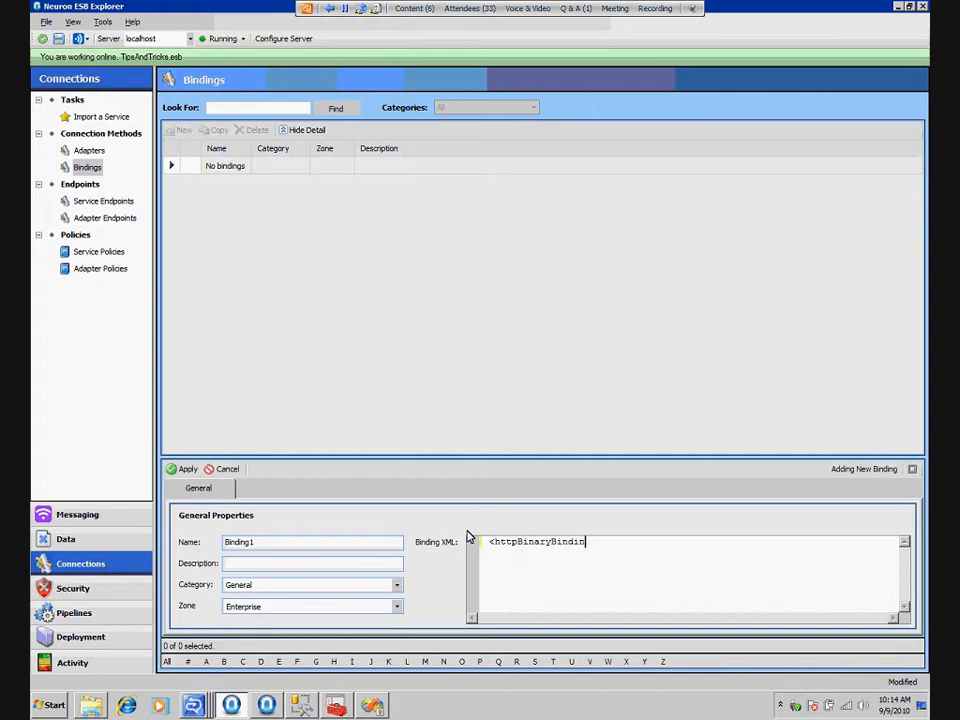
pyautogui.write('g>')
pyautogui.moveTo(486, 541); pyautogui.dragTo(615, 563)
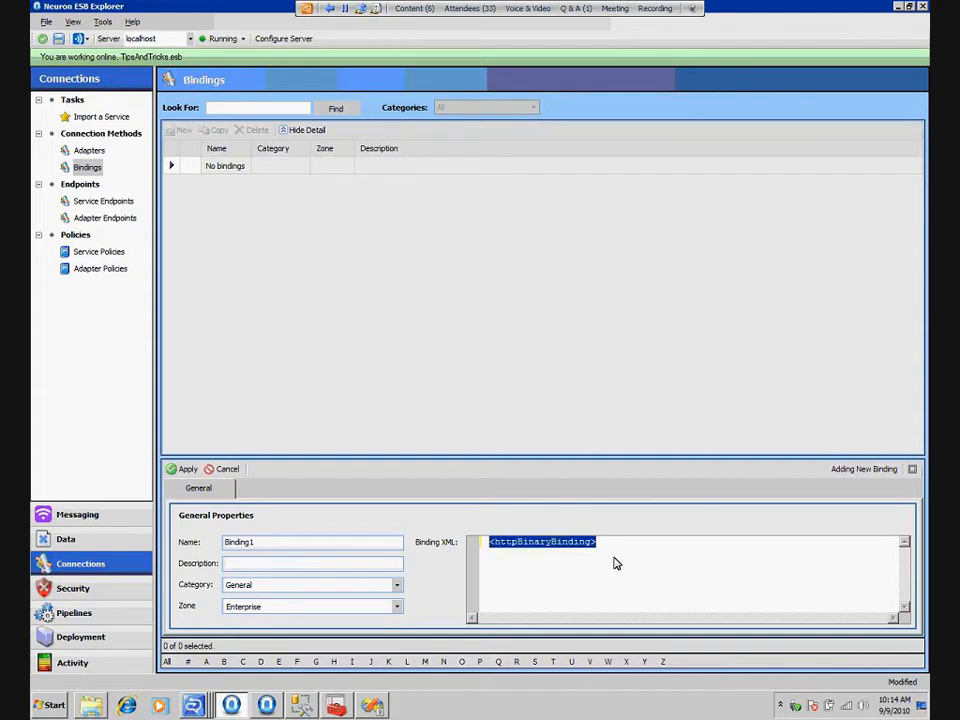
pyautogui.click(628, 541)
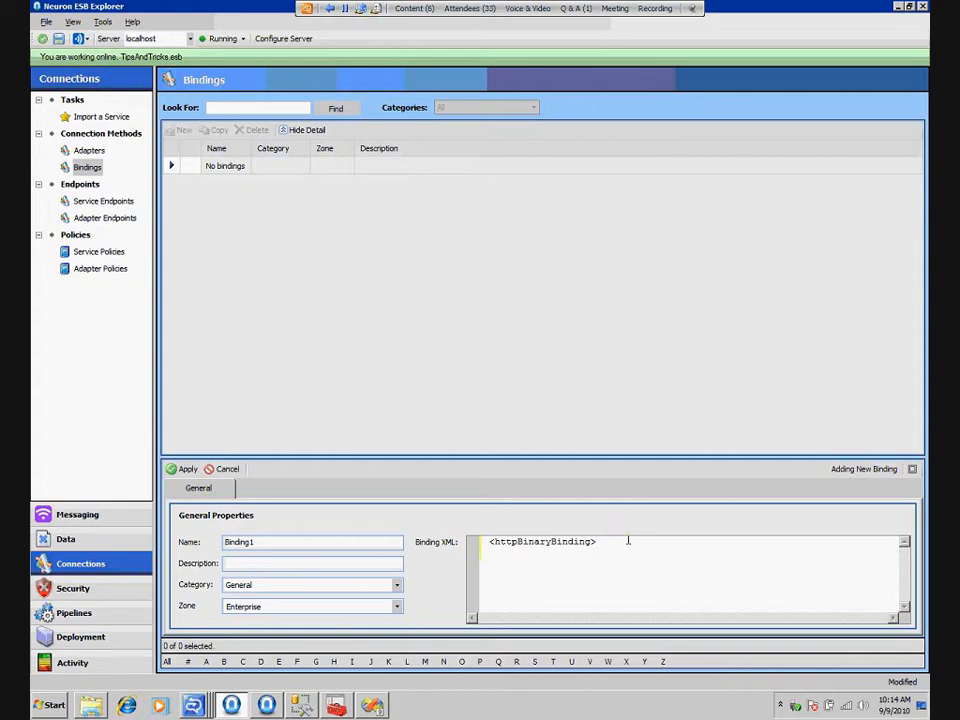
# Add the opening line <binding name="httpBinary"> beneath the <httpBinaryBinding> tag
pyautogui.press('Return')
pyautogui.write('<binding name="httpBinary"')
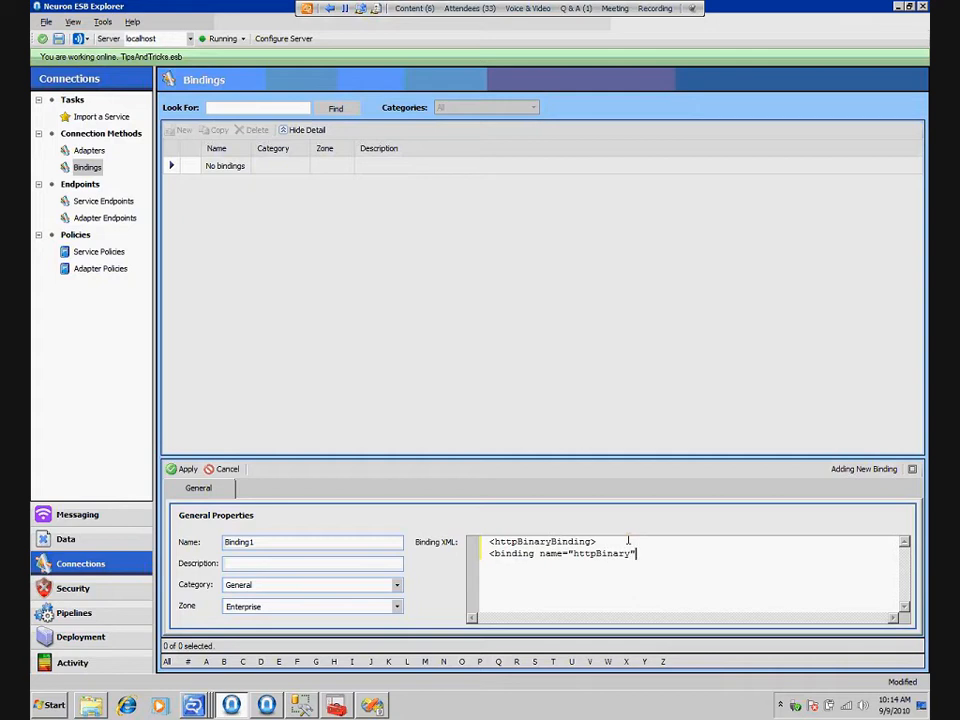
pyautogui.write('>')
# Add the lines <binaryMessageEncoding /> and <httpTransport> beneath the binding name line
pyautogui.press('Return')
pyautogui.write('<binaryMessageEncoding')
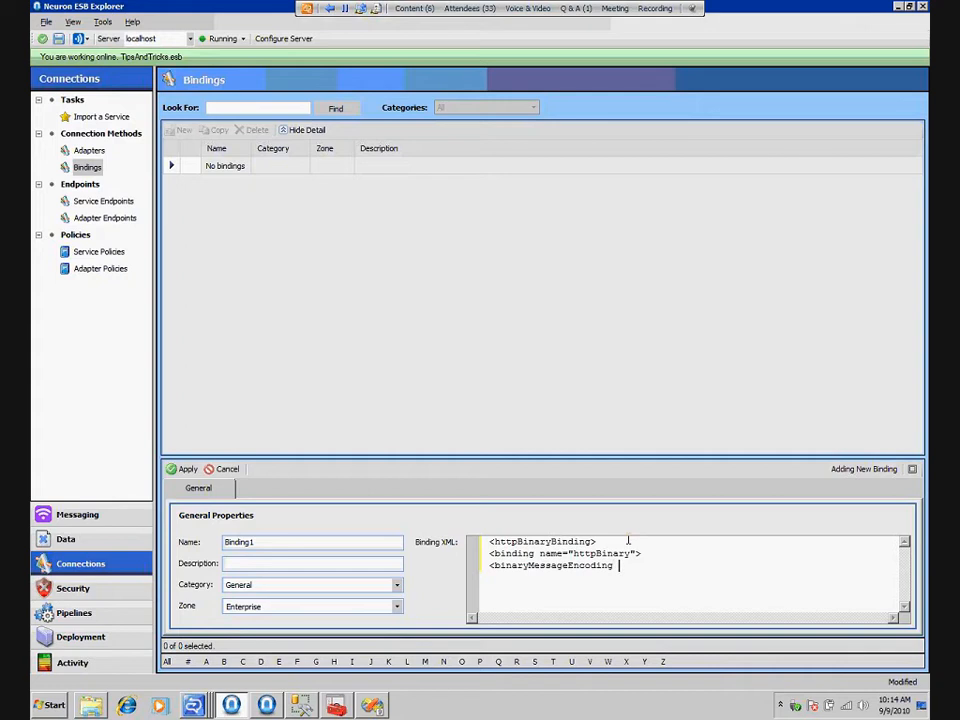
pyautogui.write(' />')
pyautogui.press('Return')
pyautogui.write('<httpTransport>')
# Close the binding XML with the </binding> and </httpBinaryBinding> tags
pyautogui.press('Return')
pyautogui.write('</bindin')
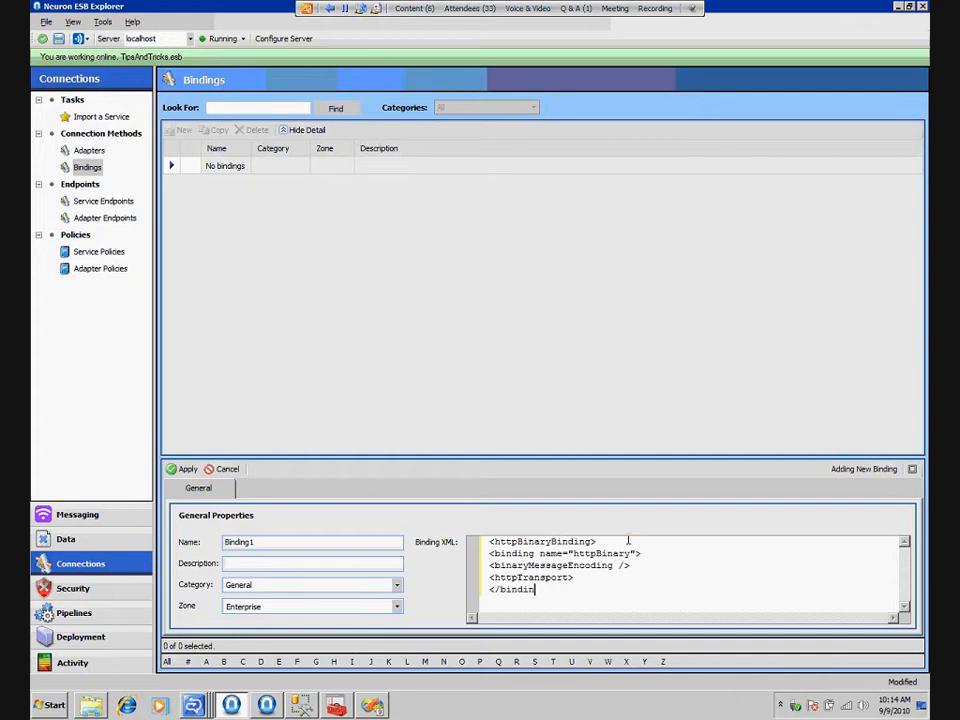
pyautogui.write('g>')
pyautogui.press('Return')
pyautogui.write('<httpBinaryBinding>')
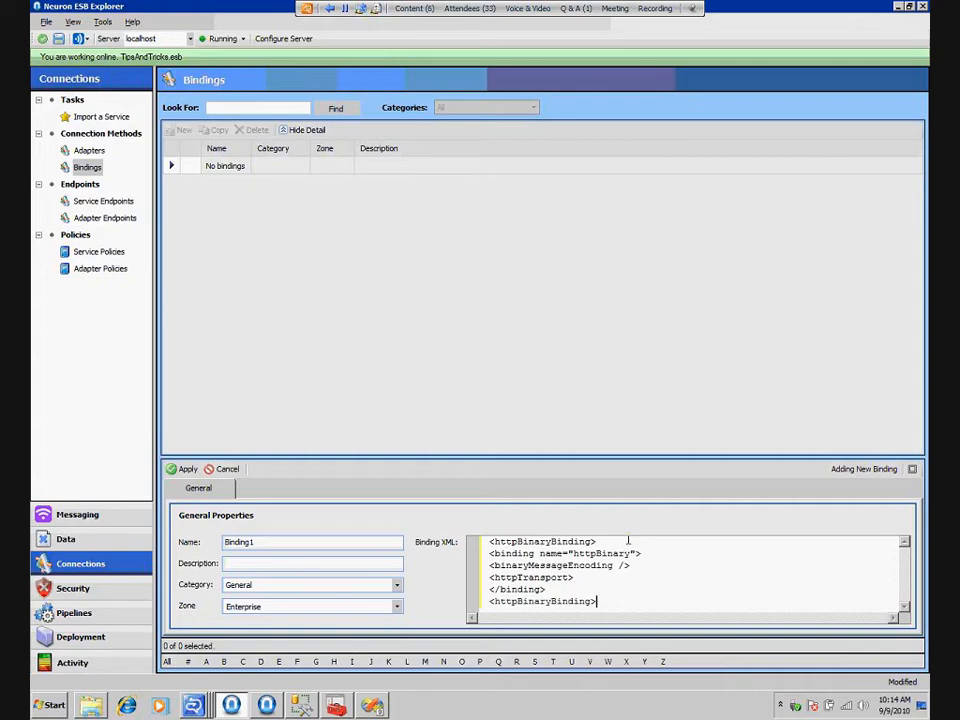
pyautogui.press('Home')
pyautogui.press('Right')
pyautogui.write('/')
# Indent the <binding> and </binding> lines one level, <binaryMessageEncoding /> two levels and <httpTransport> three levels in the binding XML
pyautogui.click(491, 555)
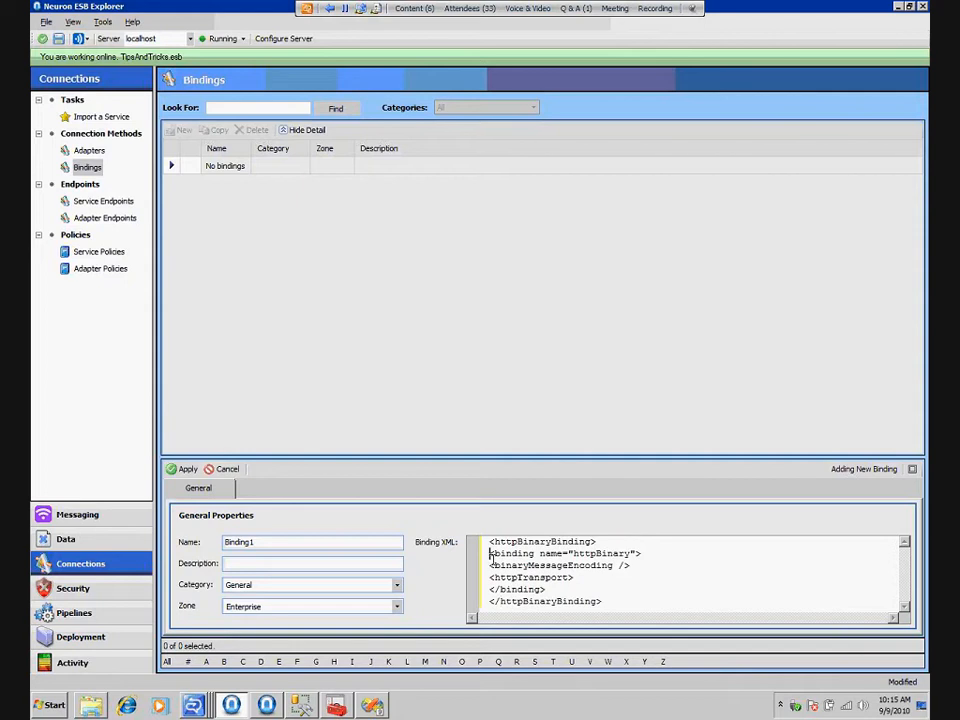
pyautogui.press('Tab')
pyautogui.click(489, 566)
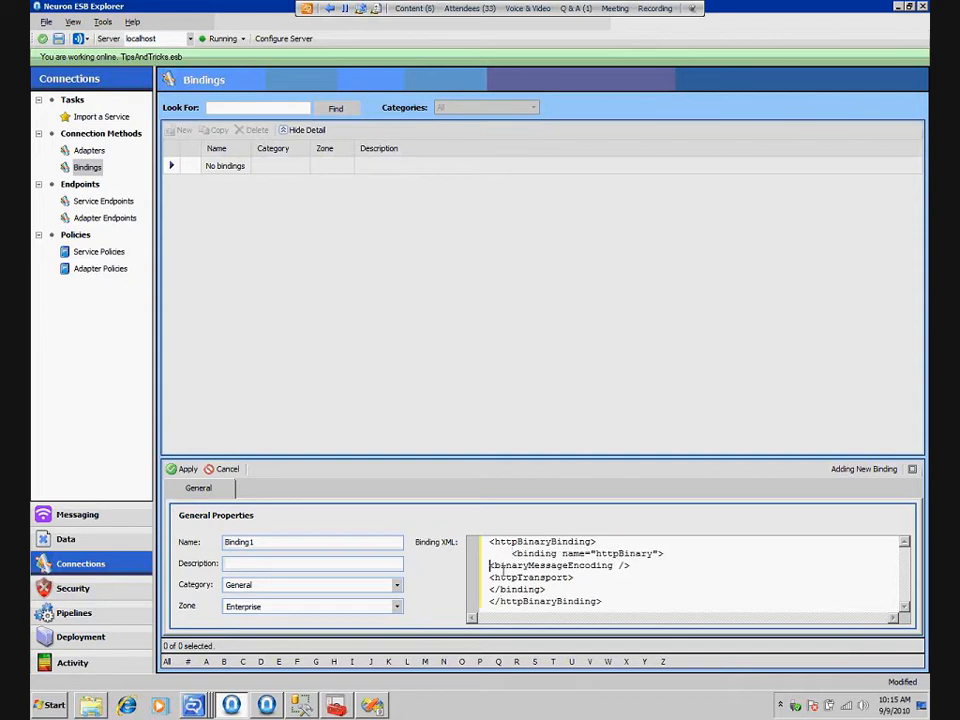
pyautogui.press('Tab')
pyautogui.press('Tab')
pyautogui.click(490, 578)
pyautogui.press('Tab')
pyautogui.press('Tab')
pyautogui.press('Tab')
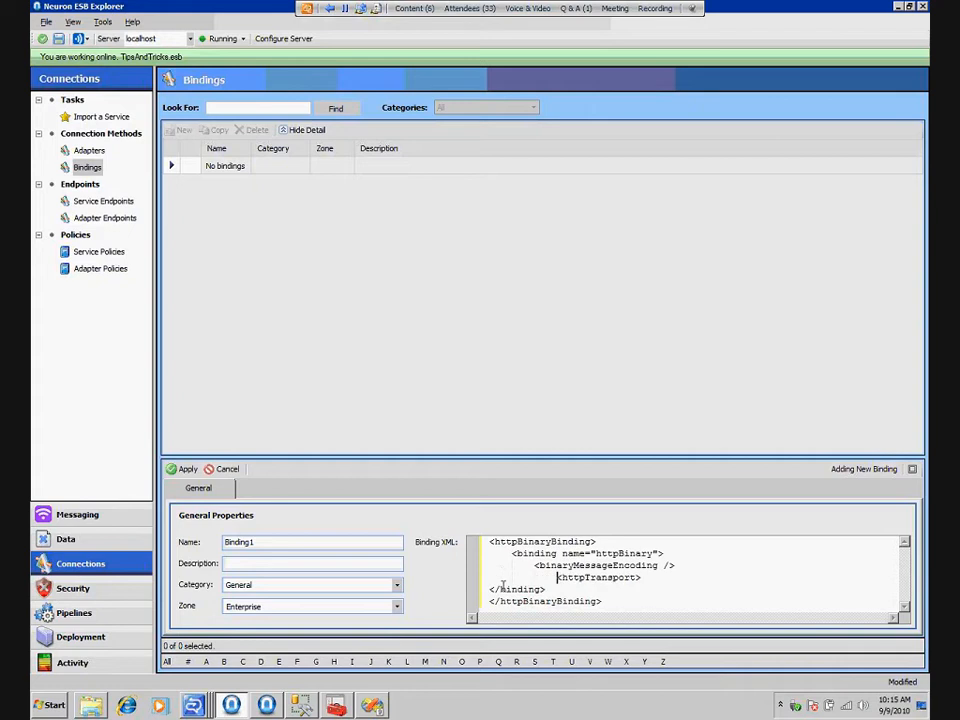
pyautogui.click(490, 590)
pyautogui.press('Tab')
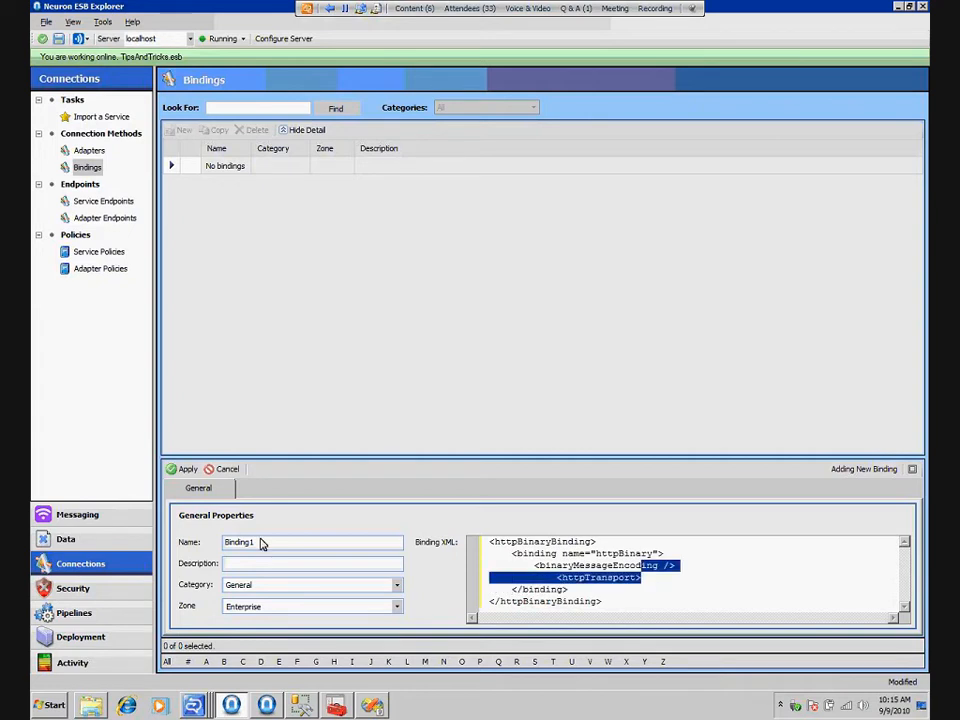
# Name the new binding HttpBinary and apply it
pyautogui.doubleClick(259, 542)
pyautogui.write('H')
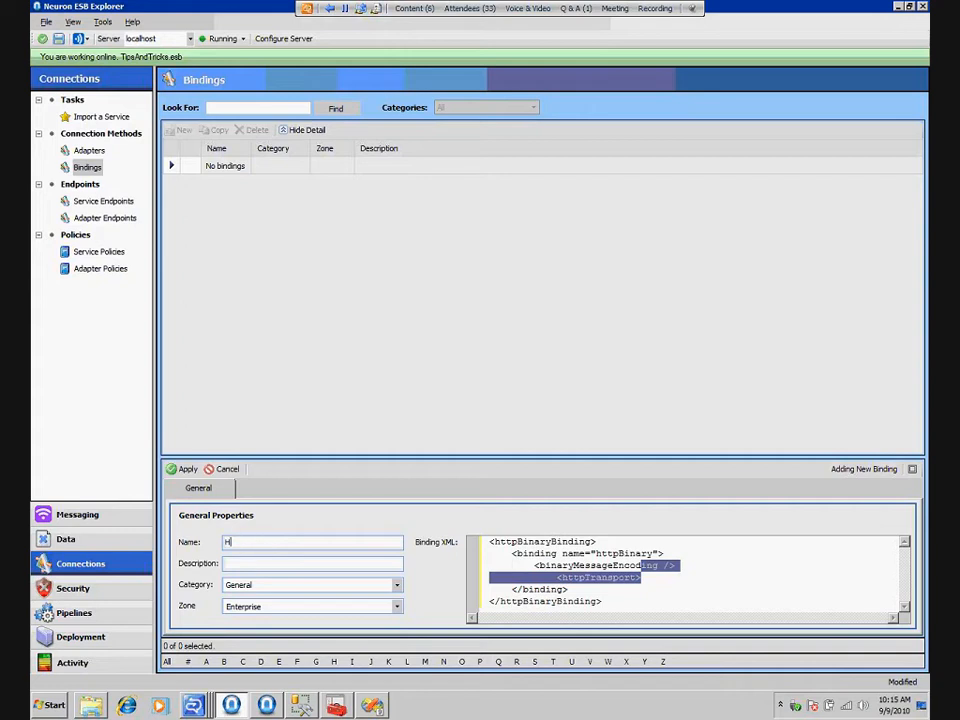
pyautogui.write('ttpBinary')
pyautogui.click(185, 469)
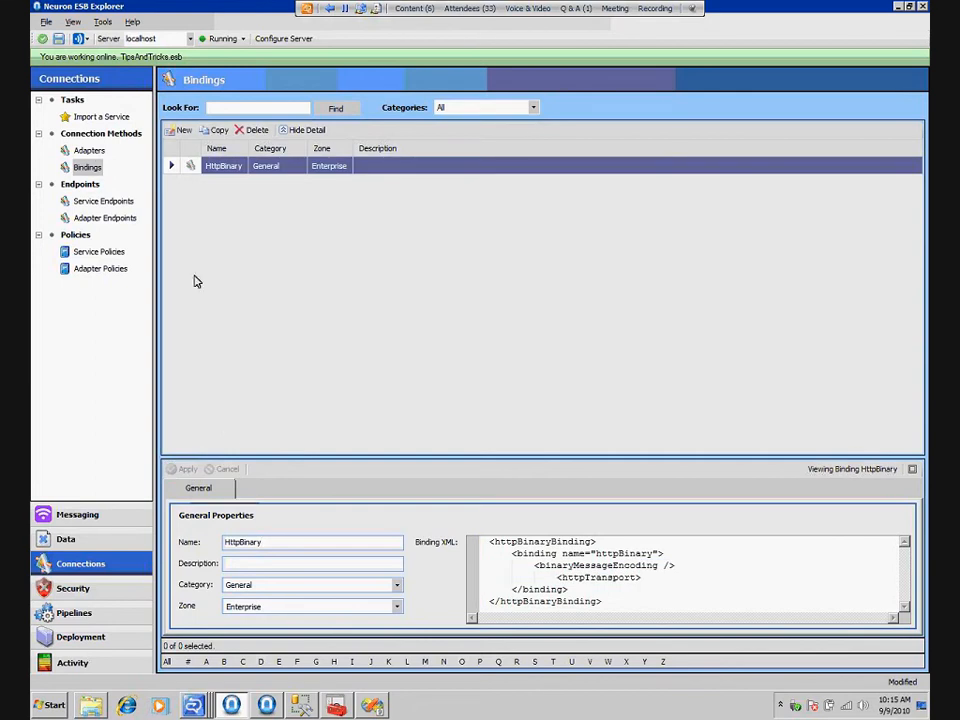
# Review the general properties of the SqlWcfAdapter, SqlWcfAdapterPublishTyped and SqlWcfAdapterPublishXml adapters
pyautogui.click(92, 153)
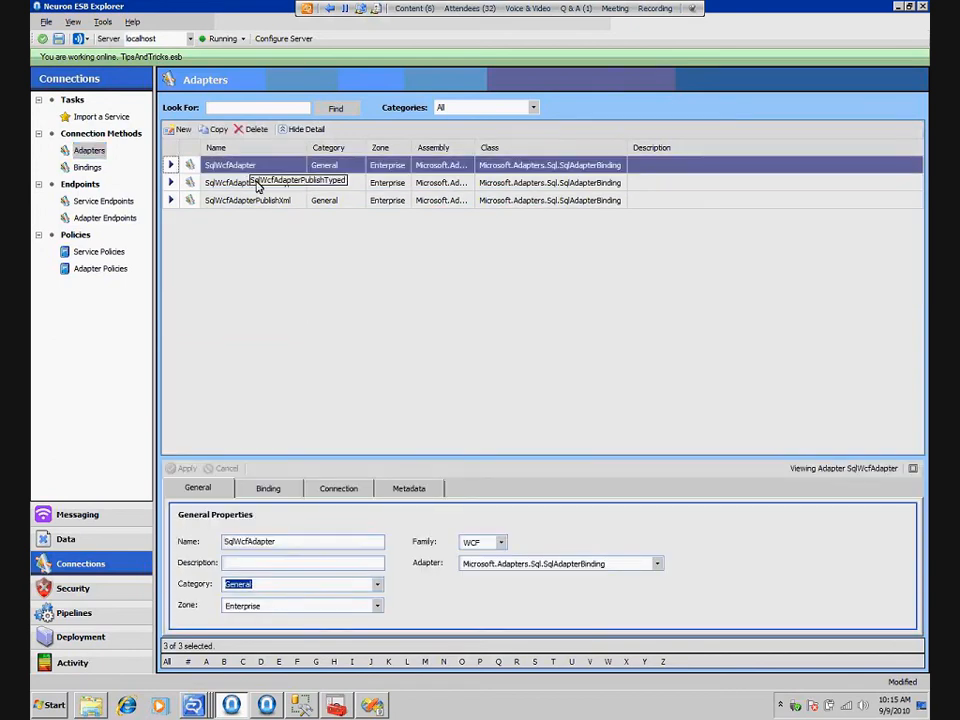
pyautogui.click(256, 184)
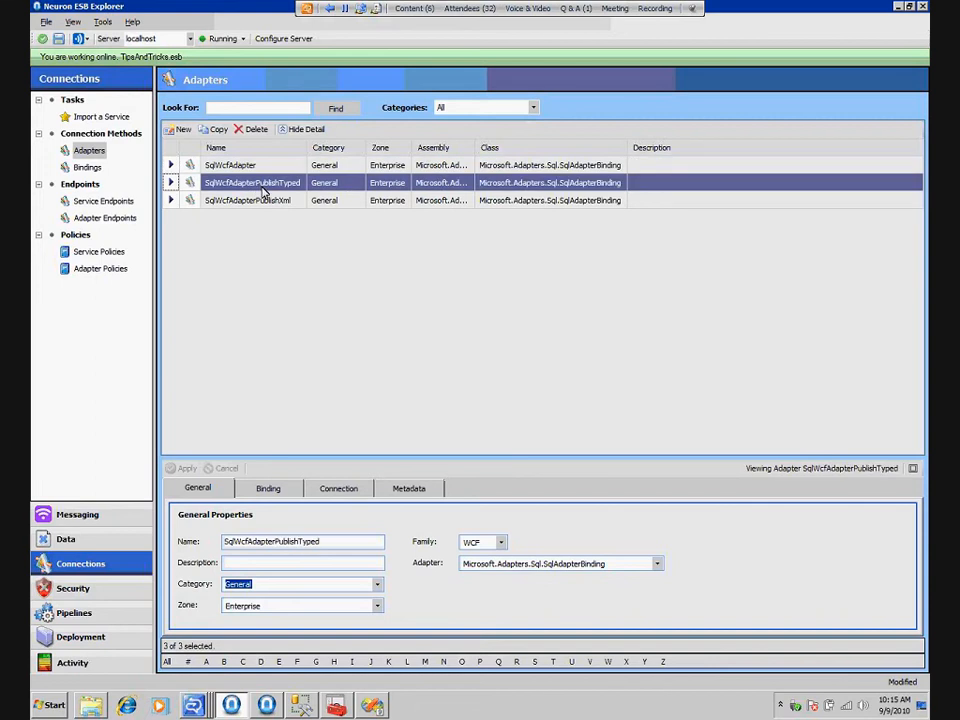
pyautogui.click(252, 167)
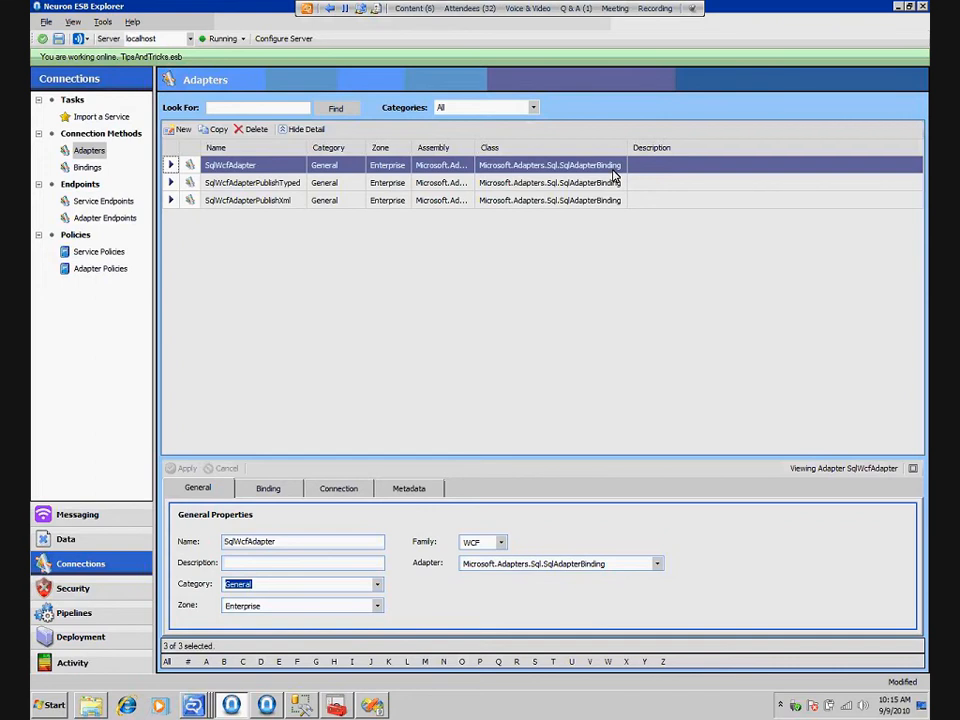
pyautogui.click(440, 183)
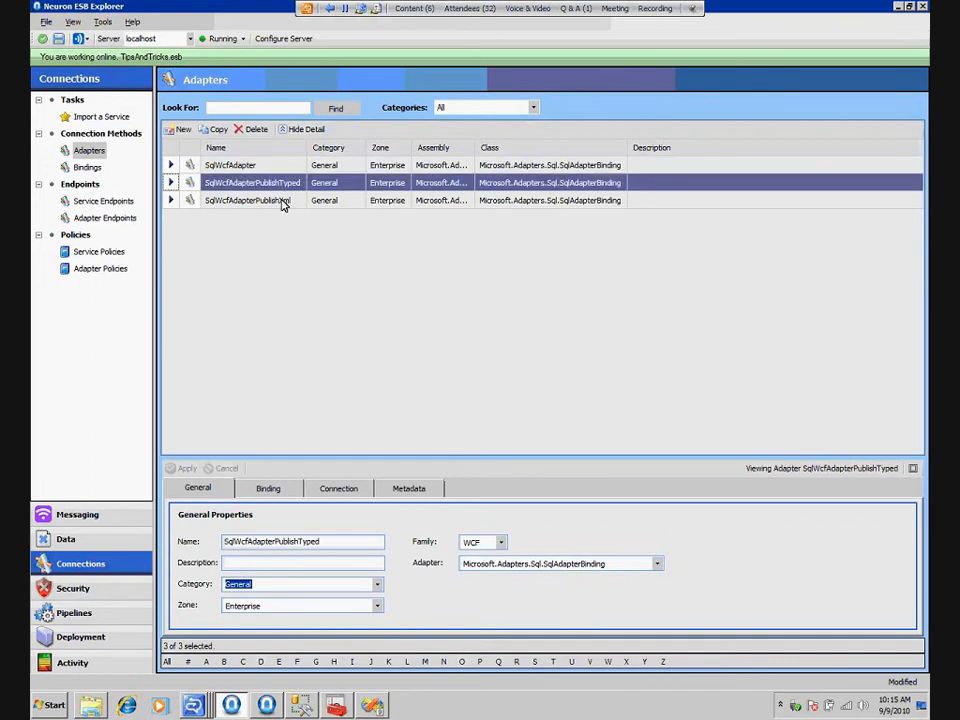
pyautogui.click(282, 200)
pyautogui.click(277, 187)
pyautogui.click(279, 199)
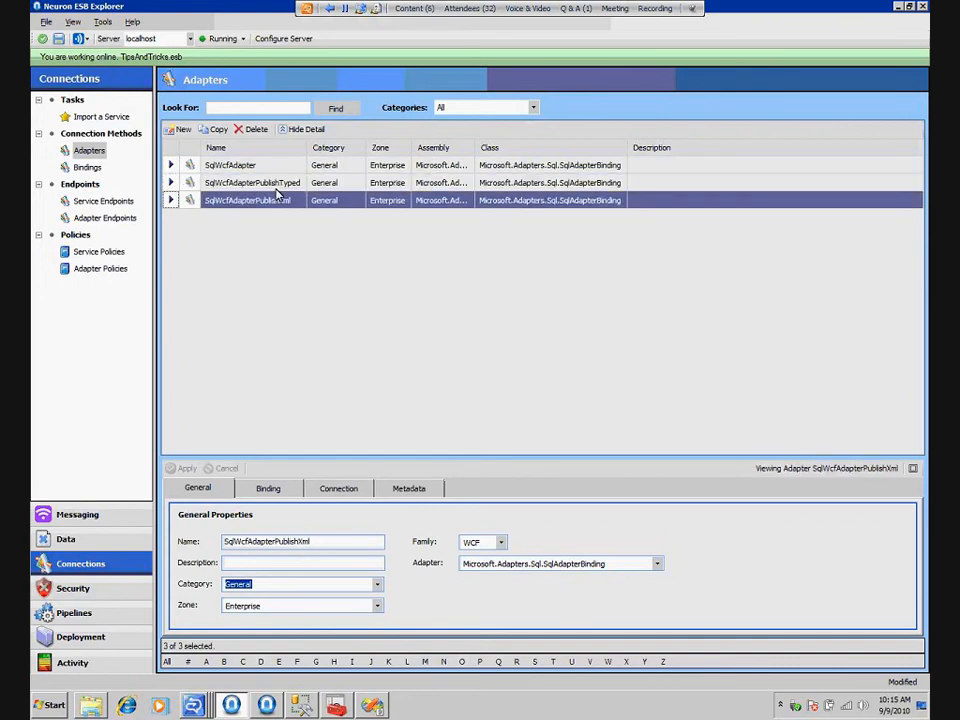
# Examine the inbound operation type and polling statements in the binding properties of SqlWcfAdapterPublishXml and SqlWcfAdapterPublishTyped
pyautogui.click(268, 488)
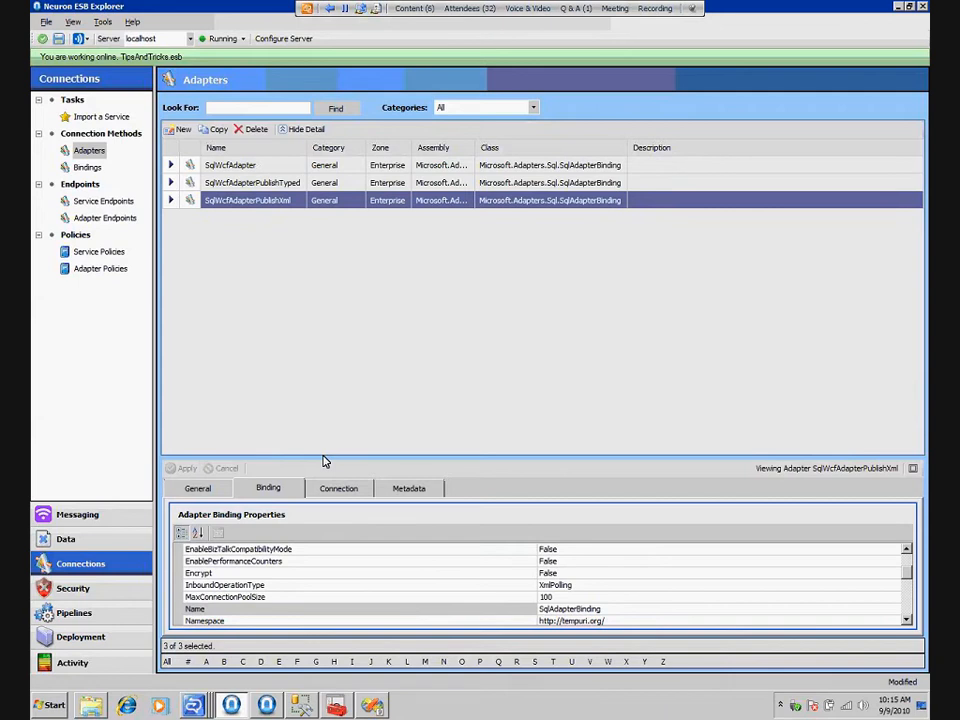
pyautogui.moveTo(323, 457); pyautogui.dragTo(323, 237)
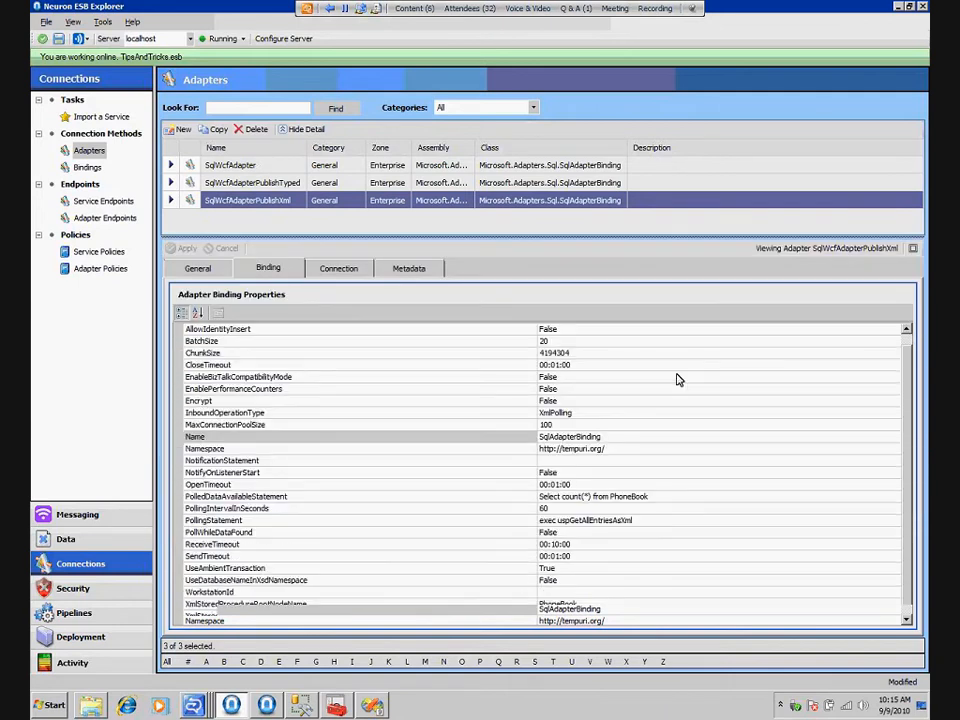
pyautogui.click(585, 414)
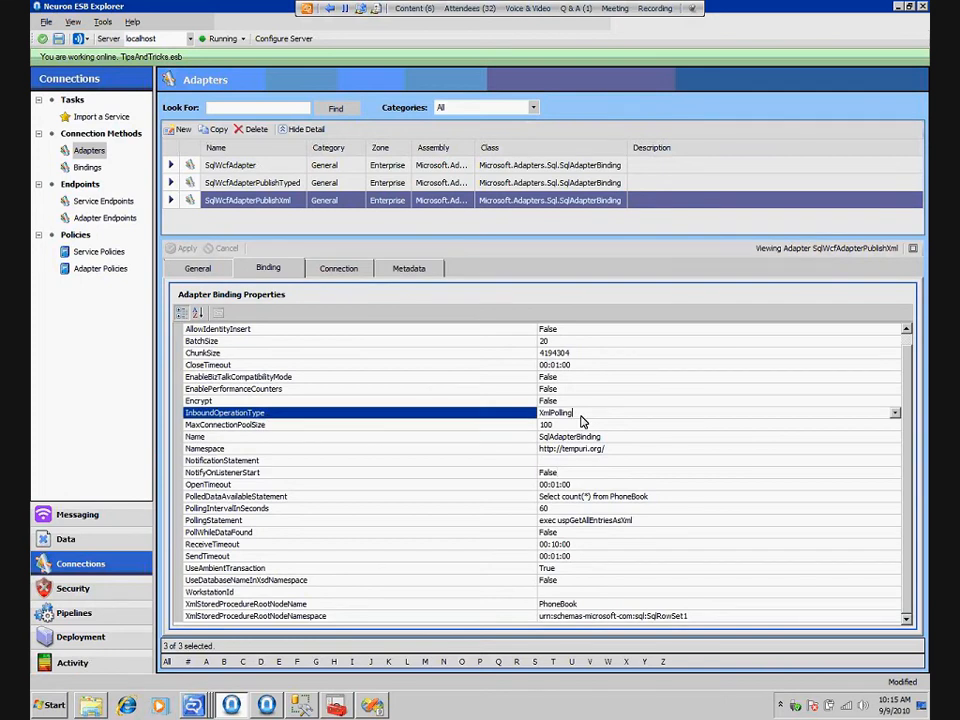
pyautogui.click(620, 497)
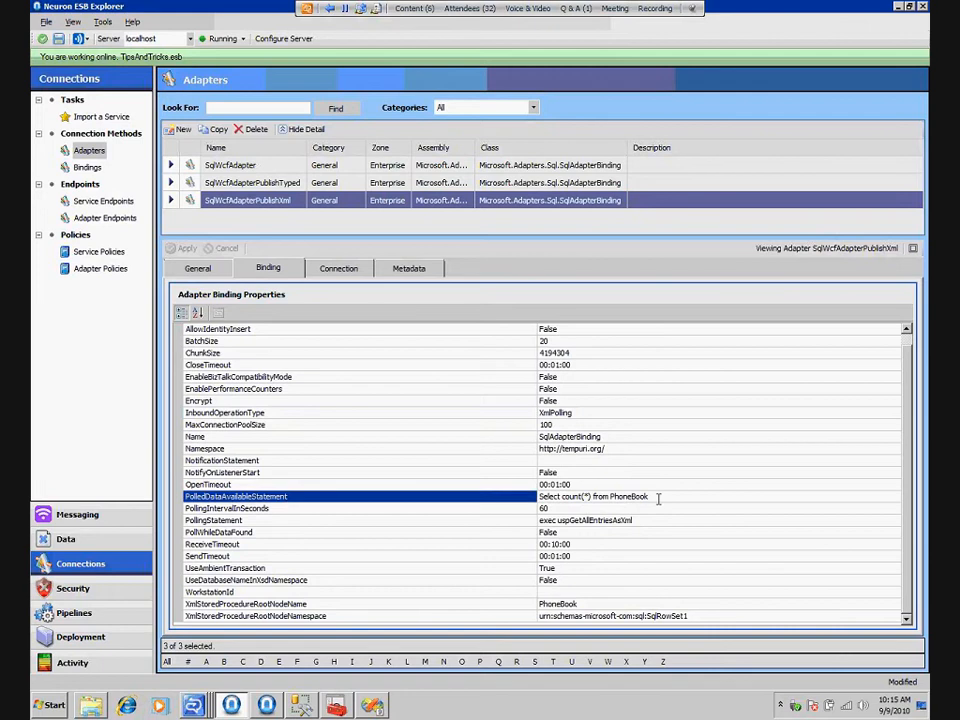
pyautogui.click(640, 521)
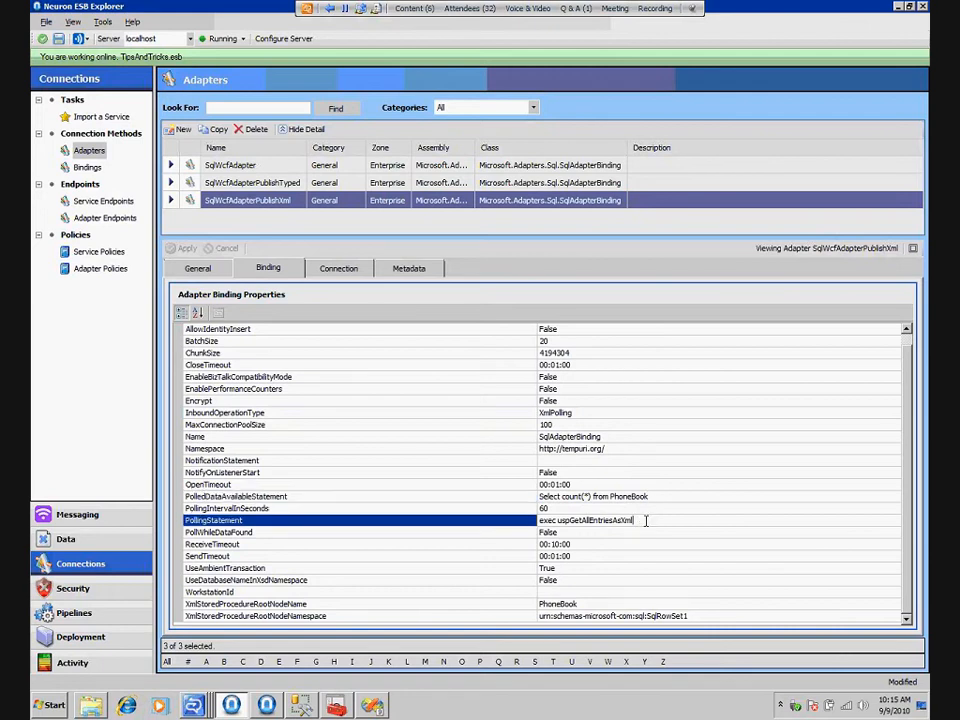
pyautogui.click(419, 186)
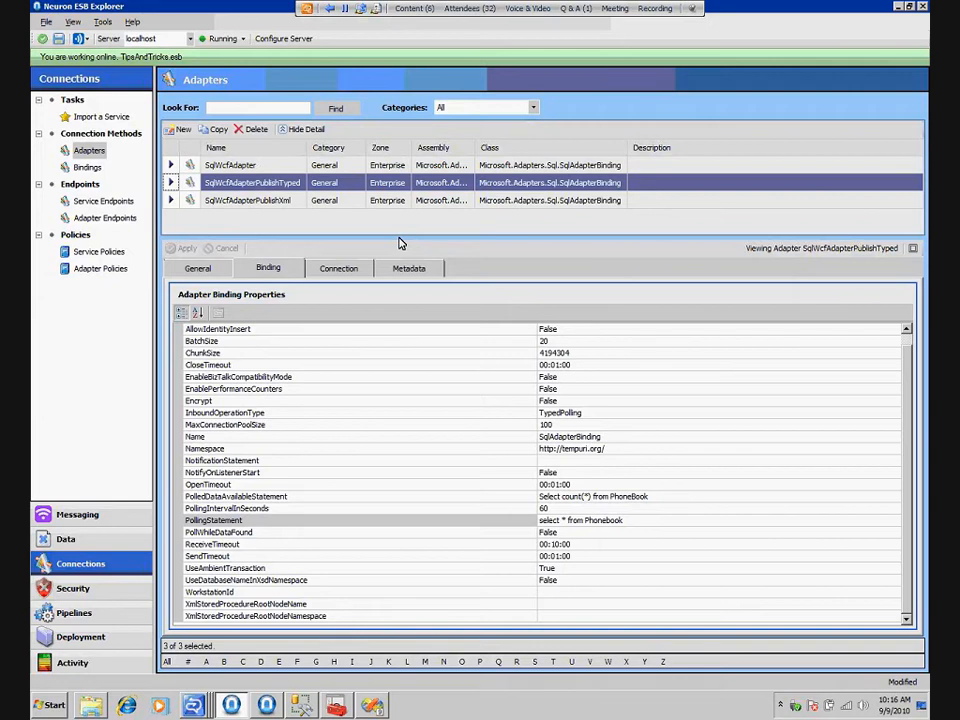
# Create a .NET adapter named MqSeriesAdapter based on the WebSphere MQ Adapter and apply it
pyautogui.click(104, 203)
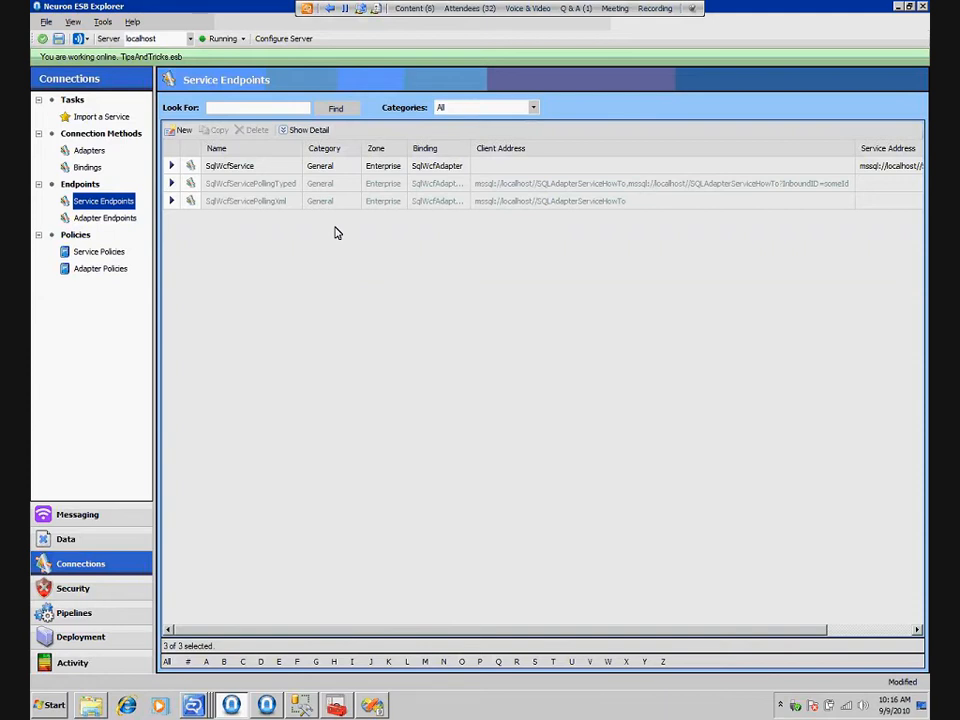
pyautogui.click(86, 150)
pyautogui.click(180, 131)
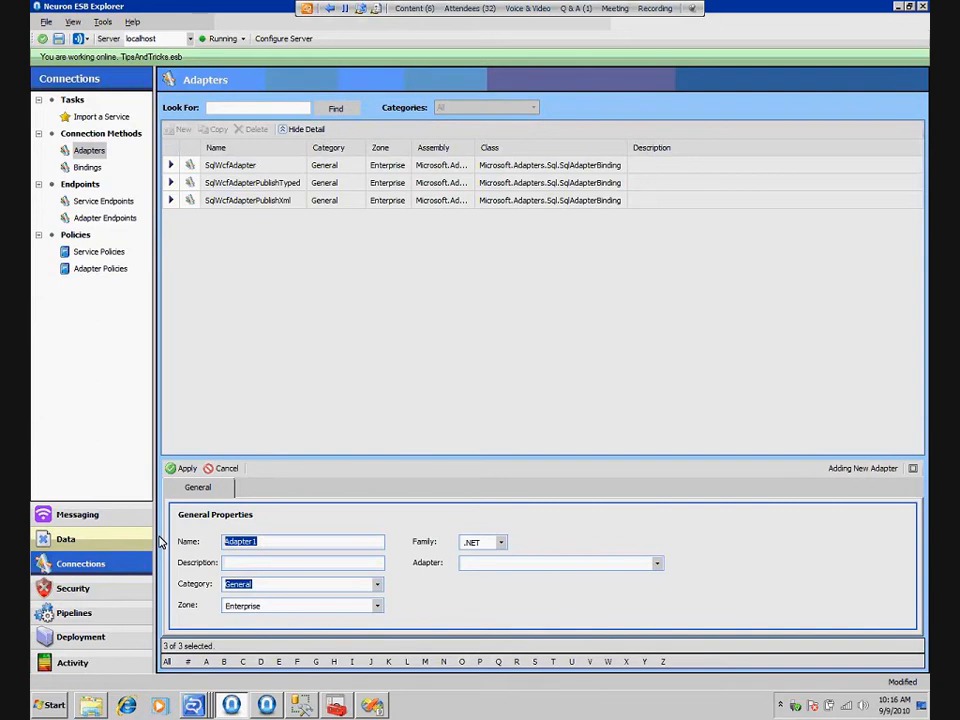
pyautogui.write('MqSeriesAdapter')
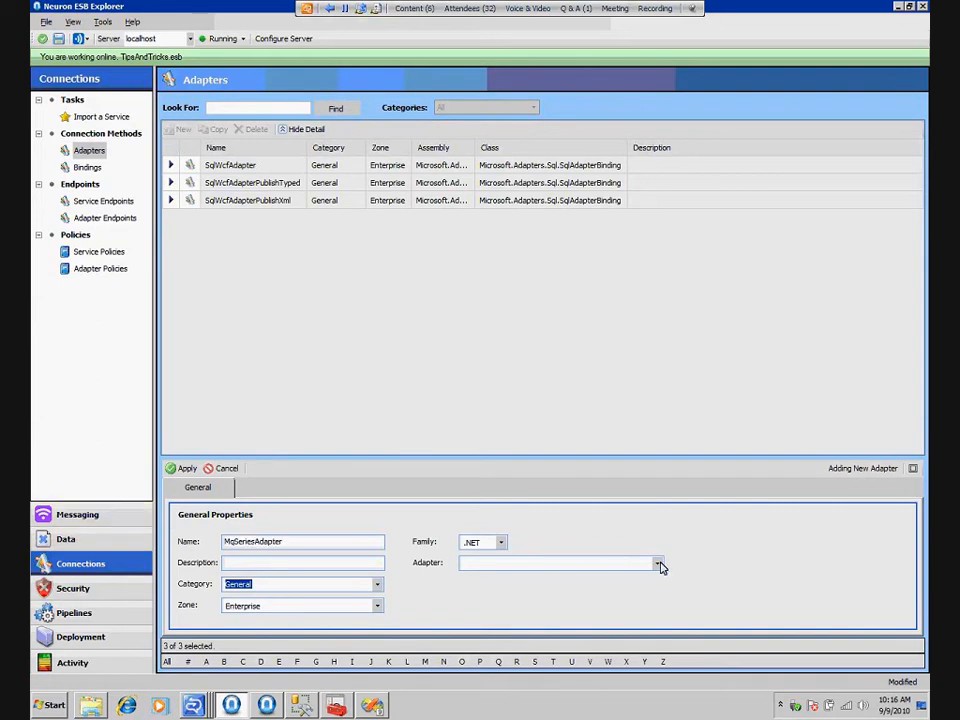
pyautogui.click(520, 643)
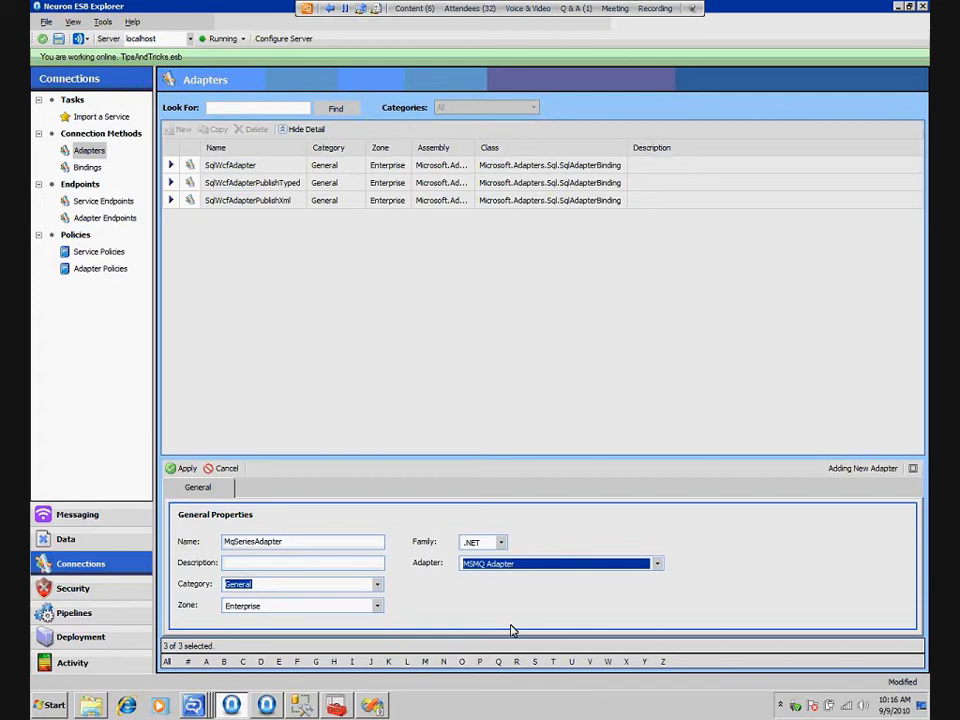
pyautogui.click(520, 564)
pyautogui.click(536, 661)
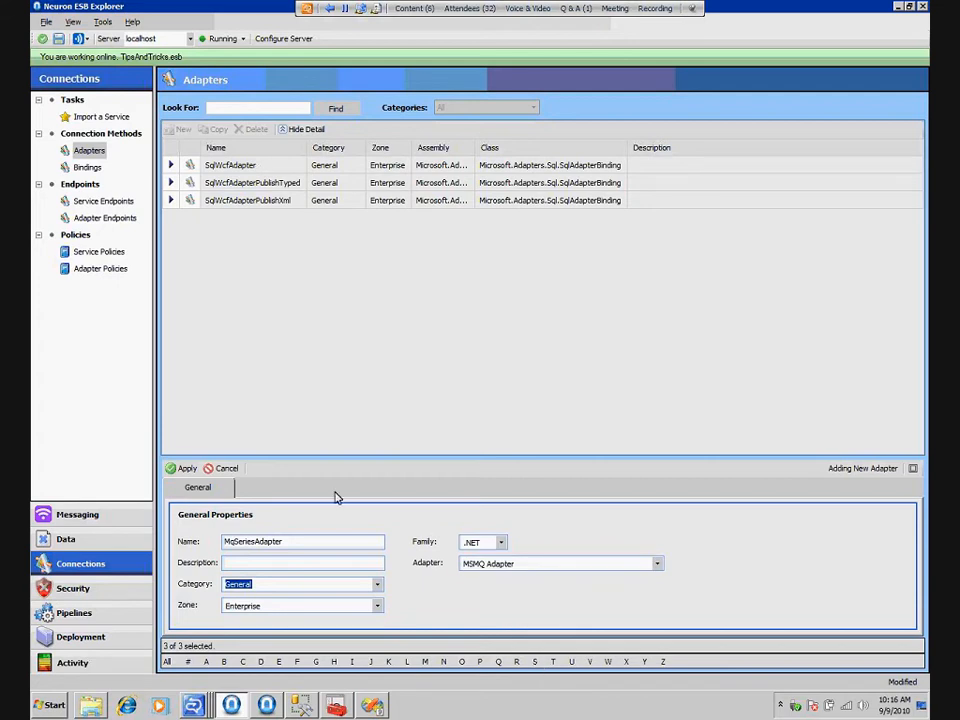
pyautogui.click(190, 469)
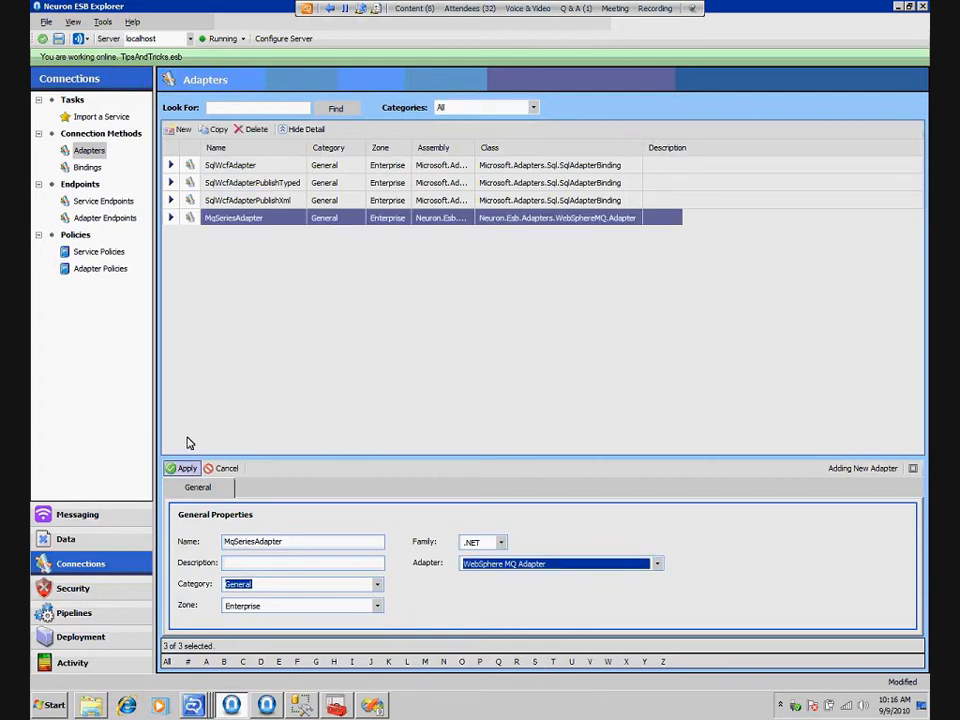
# Start a new adapter endpoint using MqSeriesAdapter, RequestReply mode and the SqlWcfOnRamp party, and view its properties
pyautogui.click(103, 219)
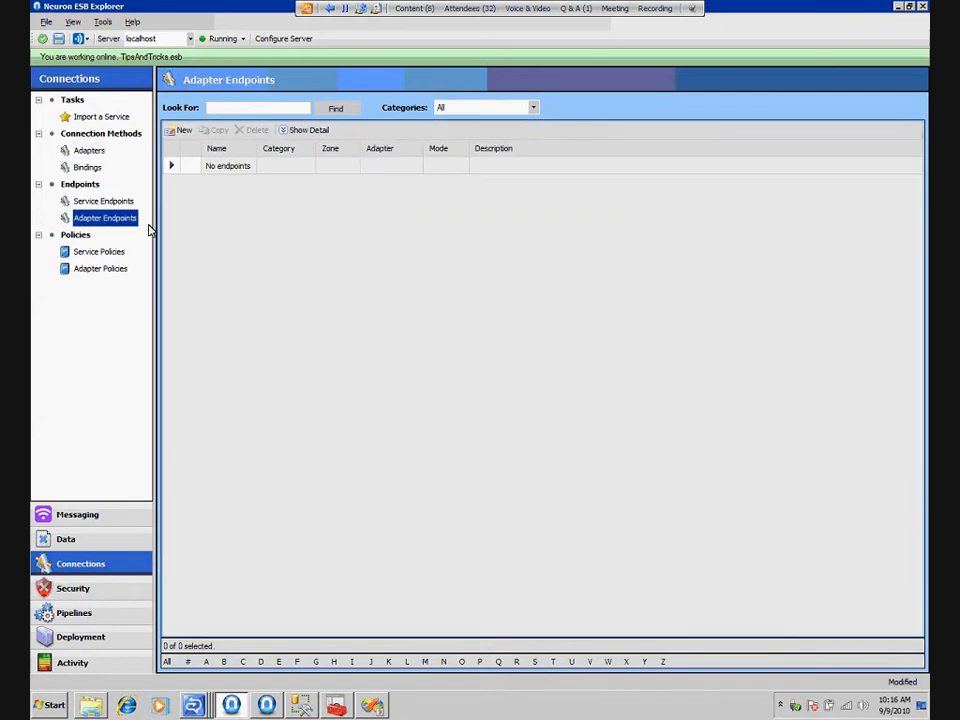
pyautogui.click(180, 130)
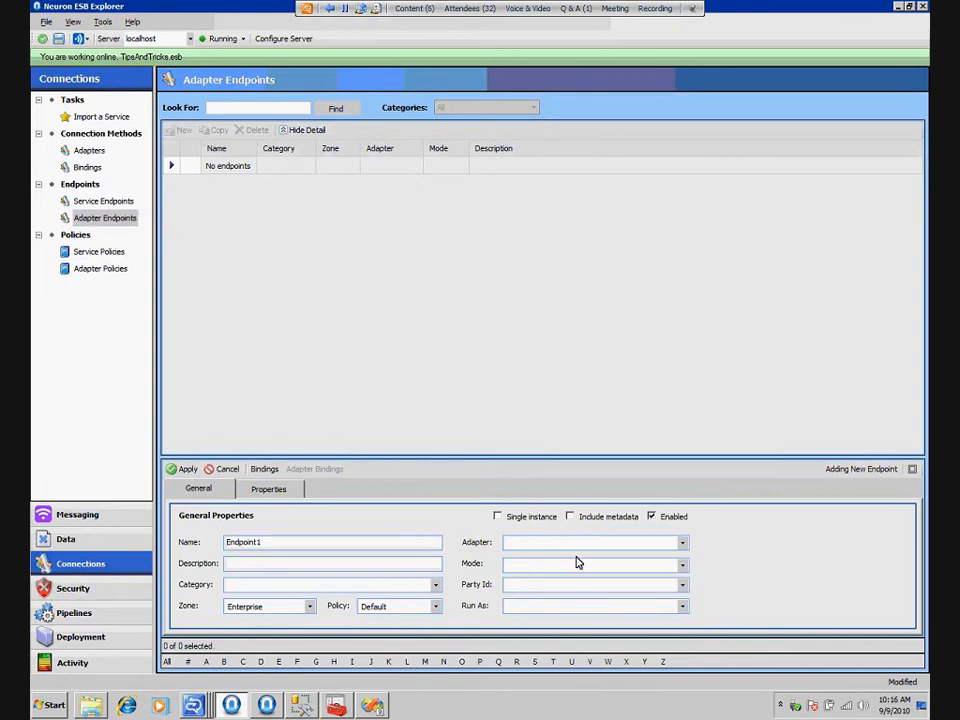
pyautogui.click(641, 566)
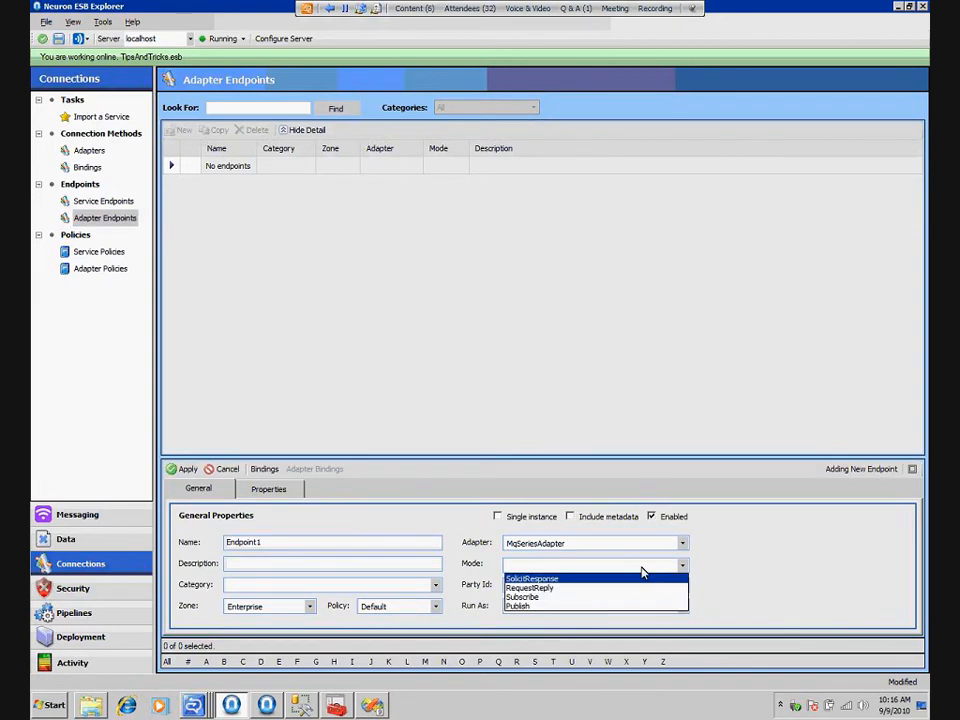
pyautogui.click(564, 588)
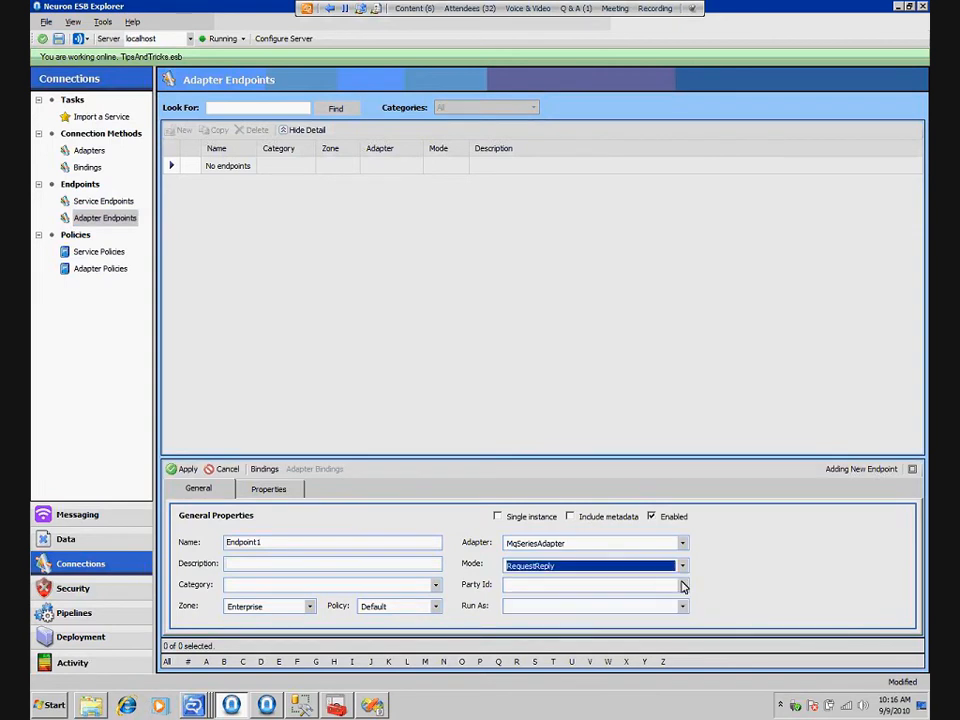
pyautogui.click(613, 582)
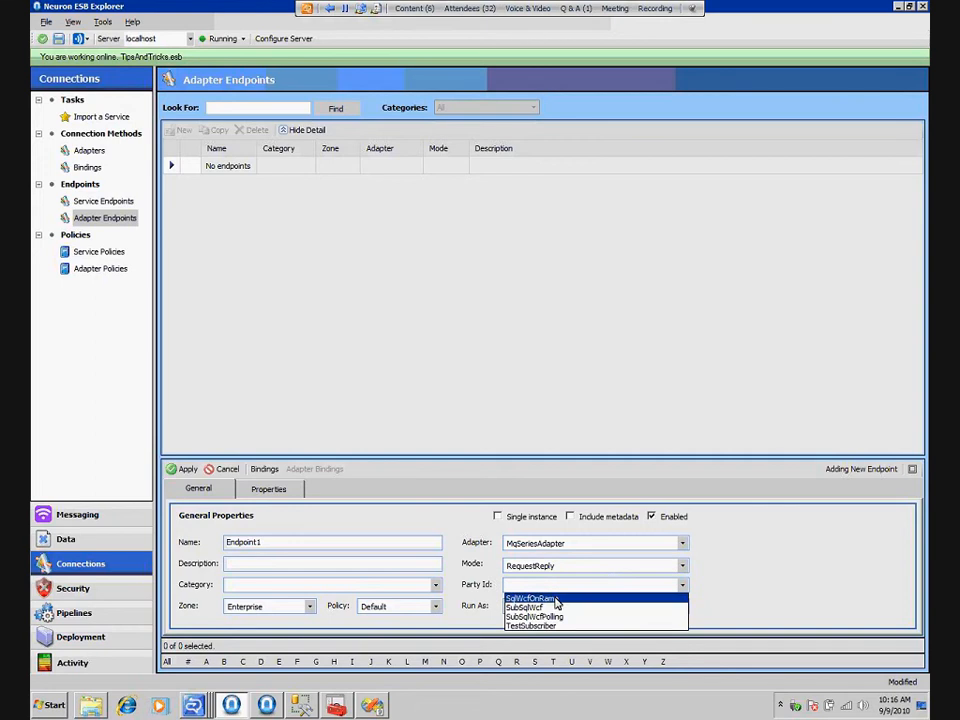
pyautogui.click(557, 600)
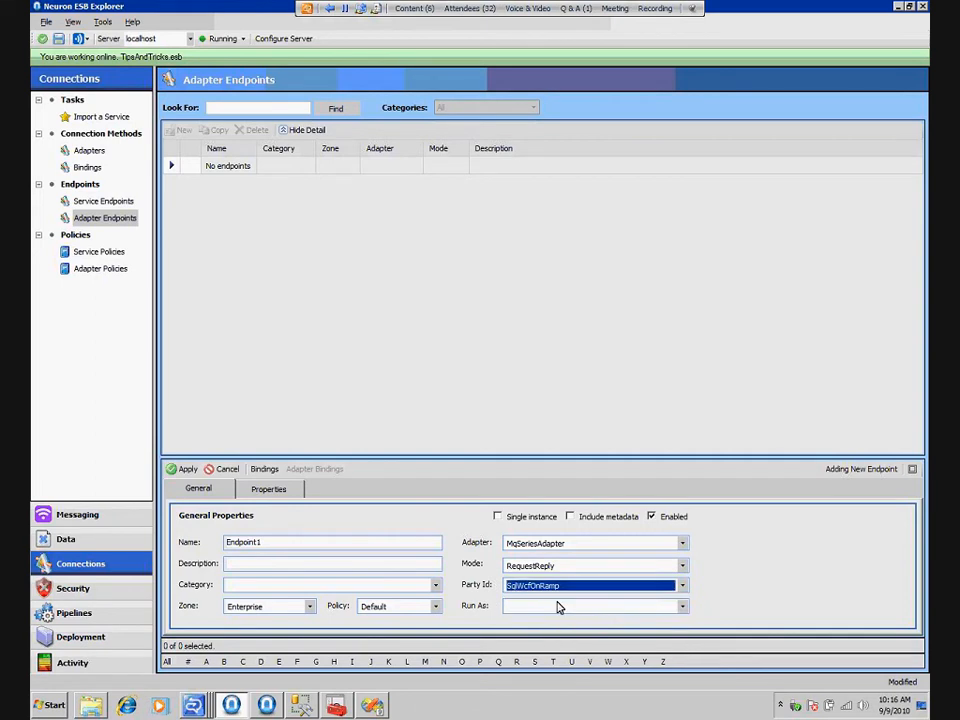
pyautogui.click(270, 489)
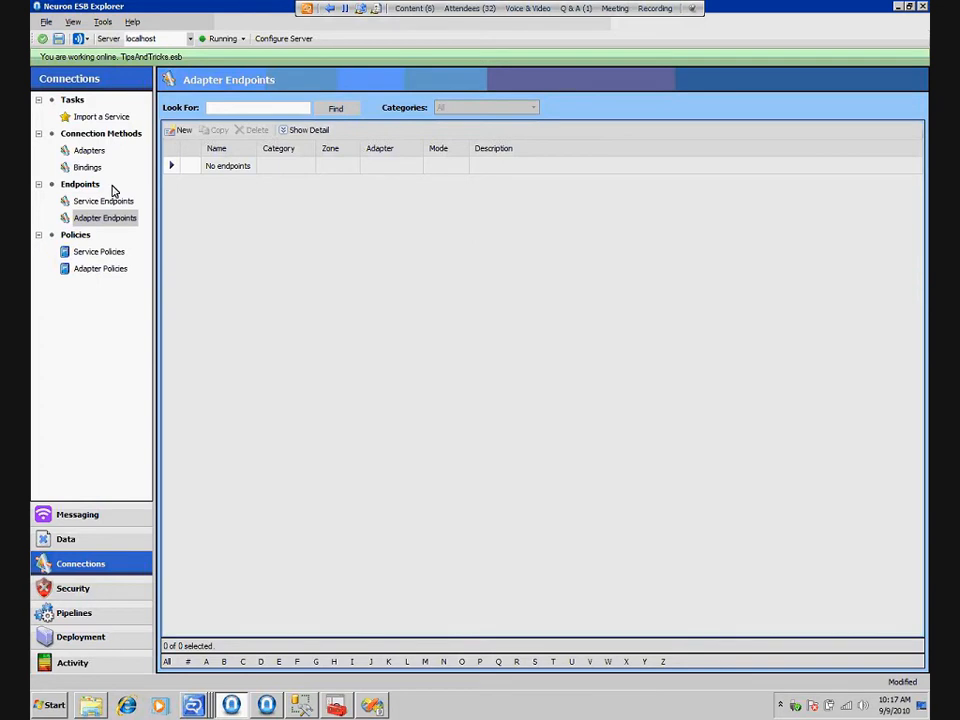
# Delete the MqSeriesAdapter adapter
pyautogui.click(87, 149)
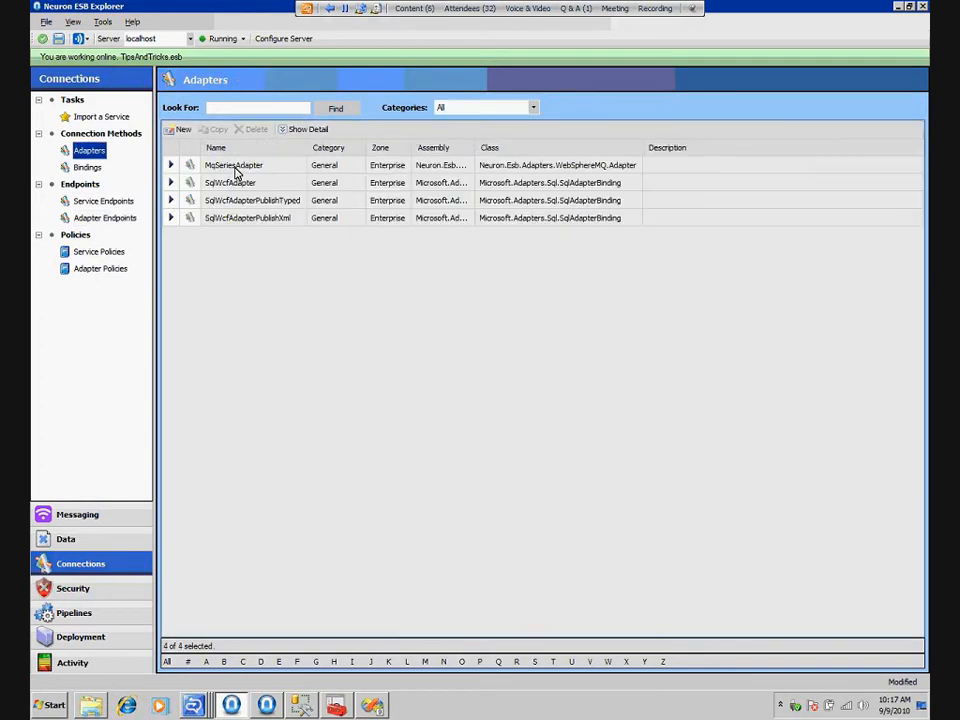
pyautogui.click(236, 168)
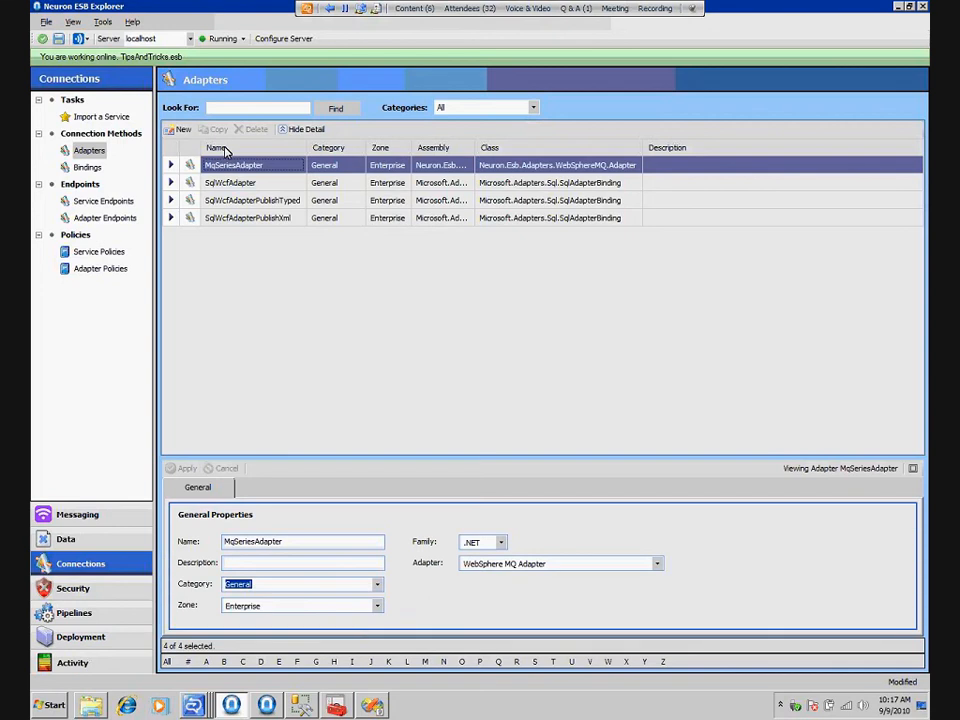
pyautogui.press('Delete')
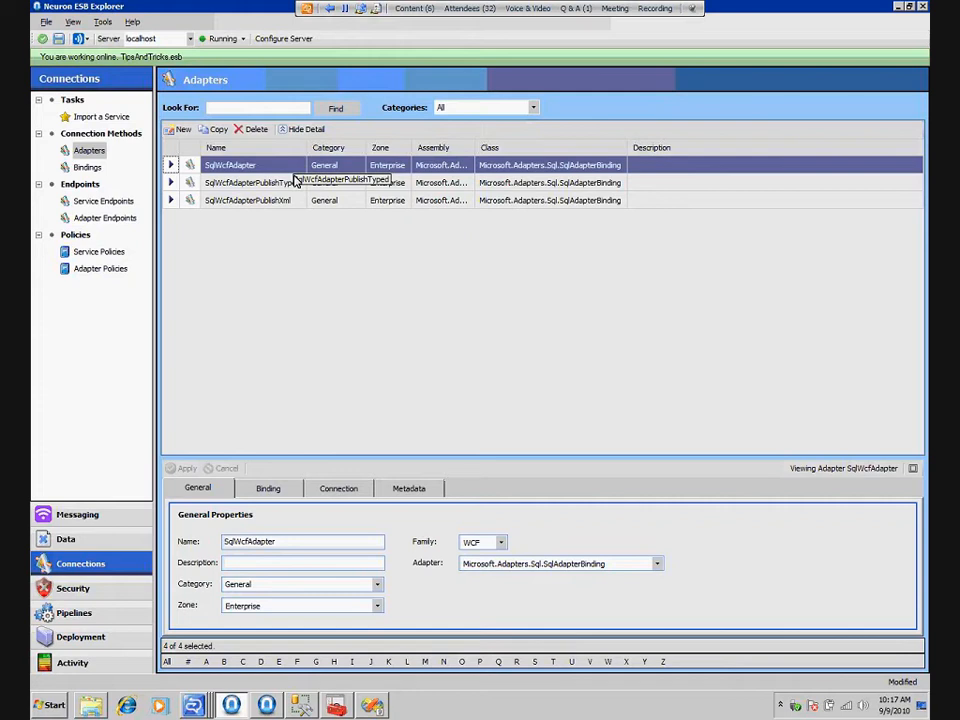
# Open the SqlWcfService service endpoint and examine the bindings available for it
pyautogui.click(120, 200)
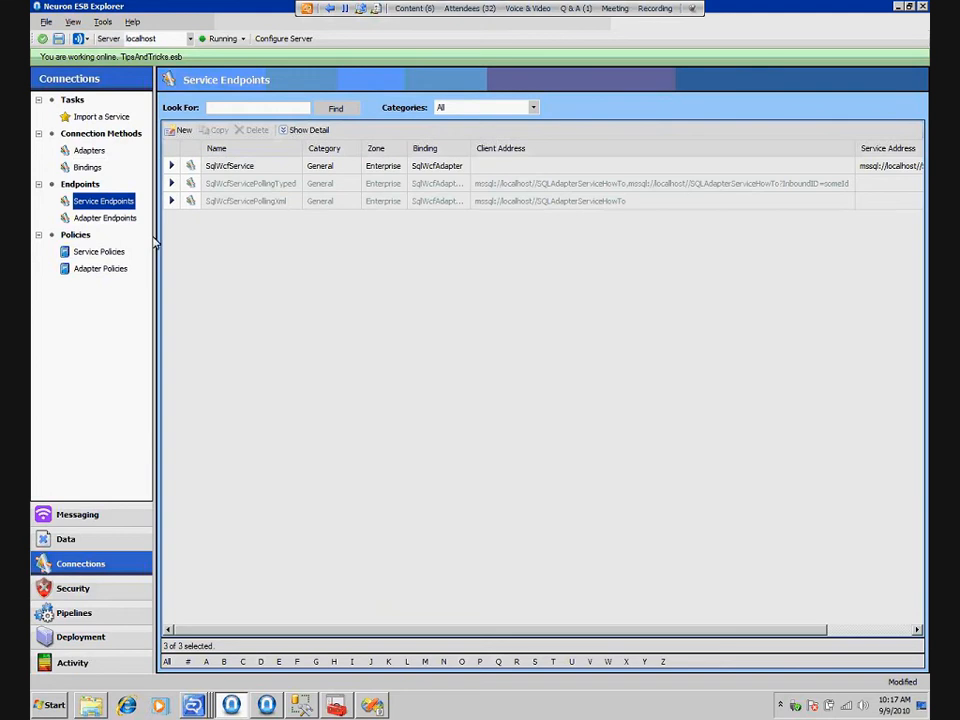
pyautogui.doubleClick(276, 170)
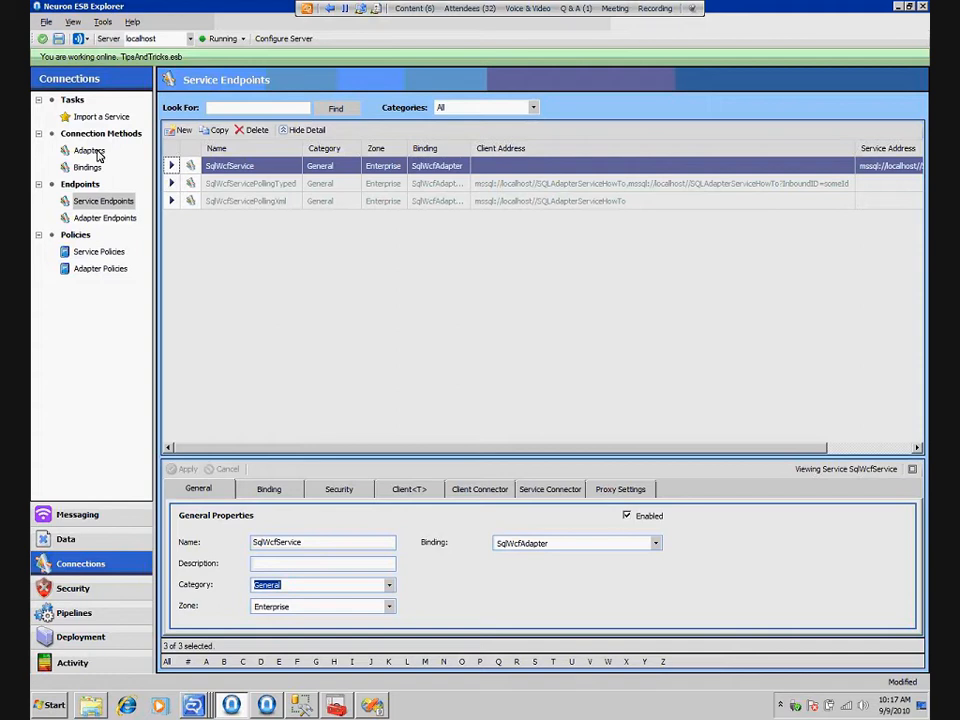
pyautogui.click(655, 543)
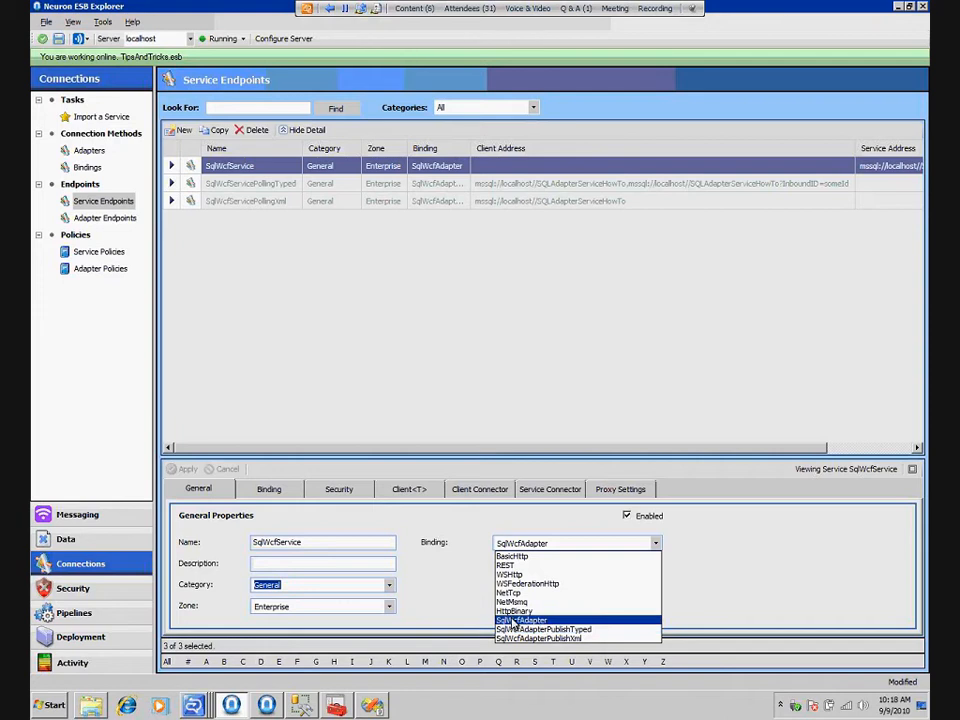
# Review the binding properties and service connector URL of SqlWcfService, then discard any edits
pyautogui.click(279, 489)
pyautogui.click(278, 490)
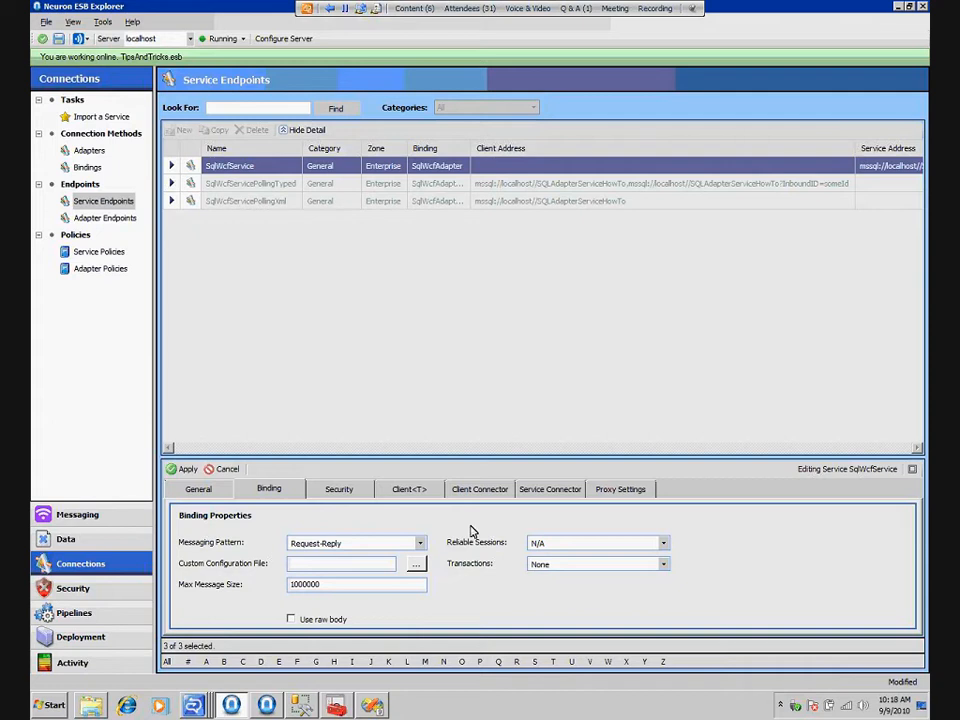
pyautogui.click(549, 490)
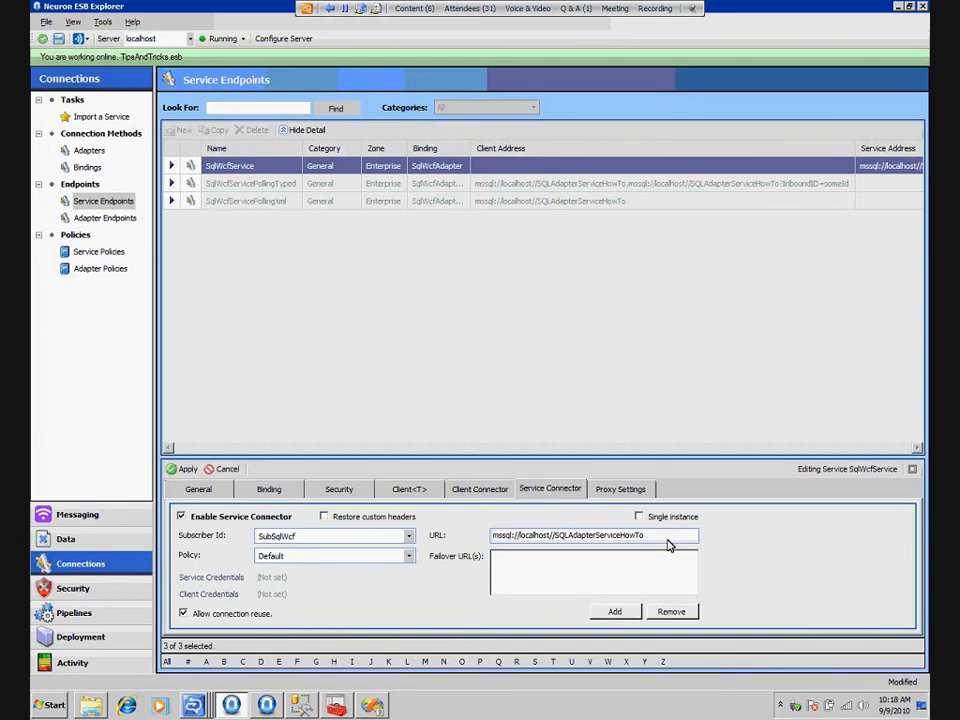
pyautogui.click(663, 535)
pyautogui.hotkey('ctrl', 'a')
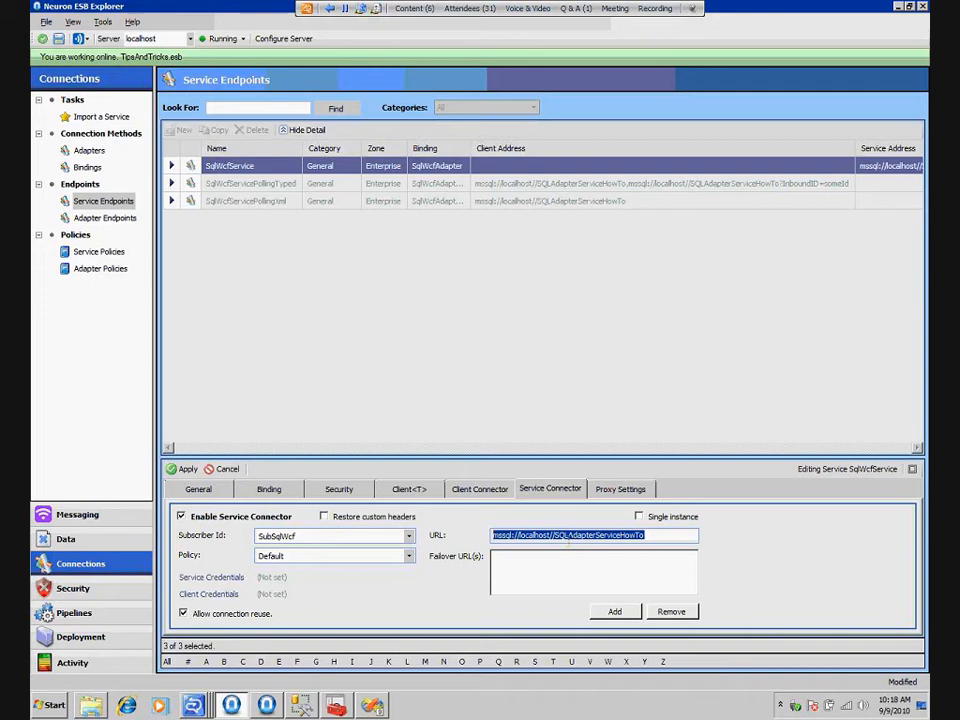
pyautogui.click(534, 535)
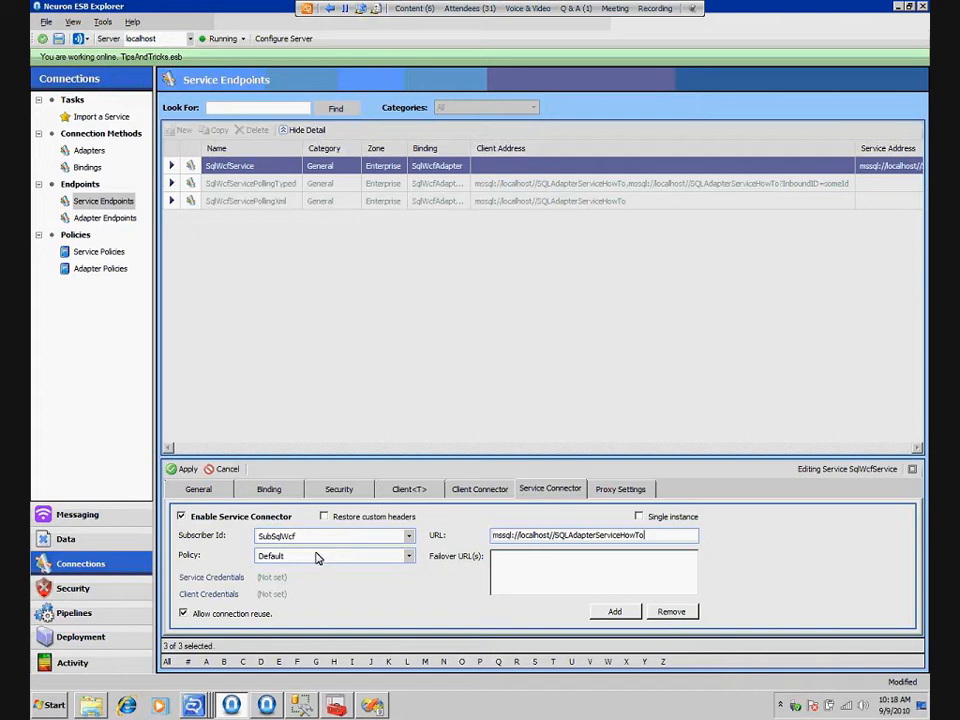
pyautogui.click(228, 471)
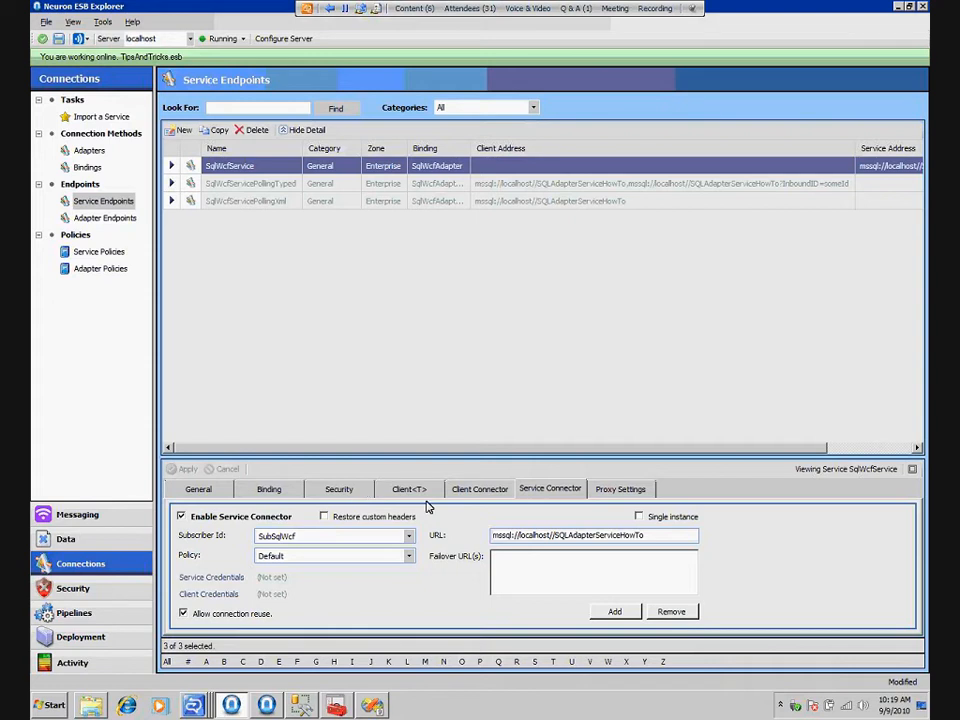
# Switch to SQL Server Management Studio, examine the tables of the SQLAdapterServiceHowTo database, and return to Neuron ESB Explorer
pyautogui.click(305, 712)
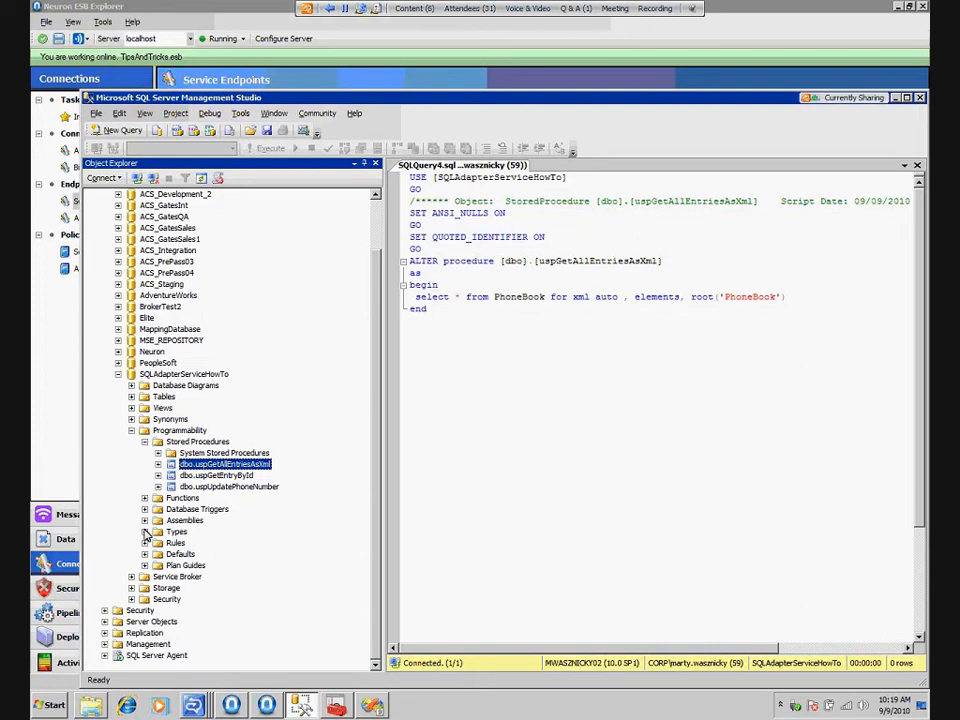
pyautogui.click(131, 396)
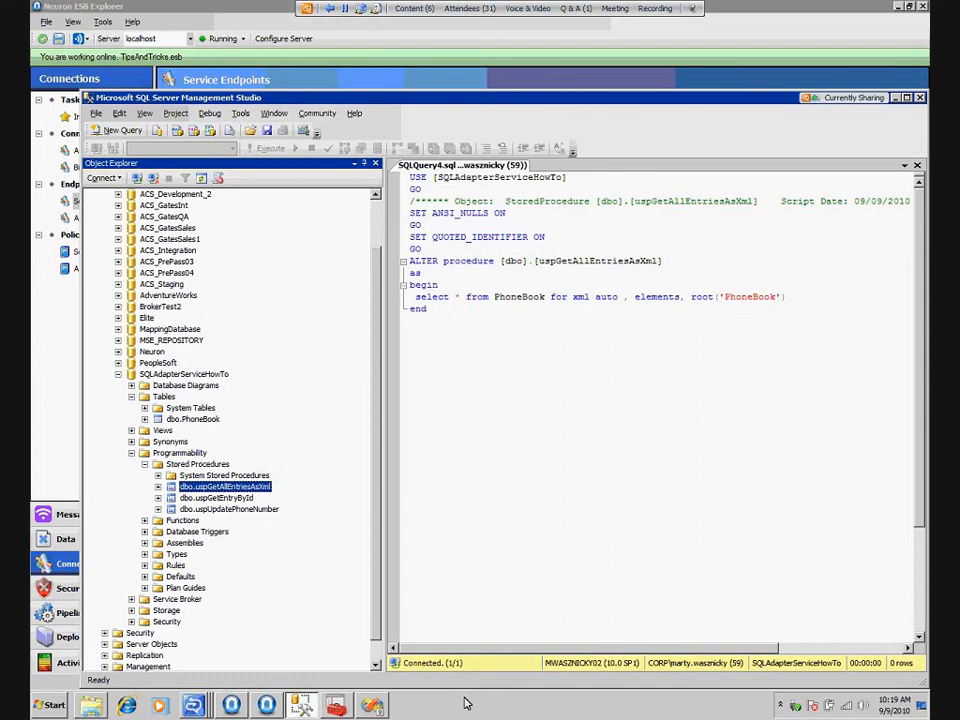
pyautogui.click(232, 706)
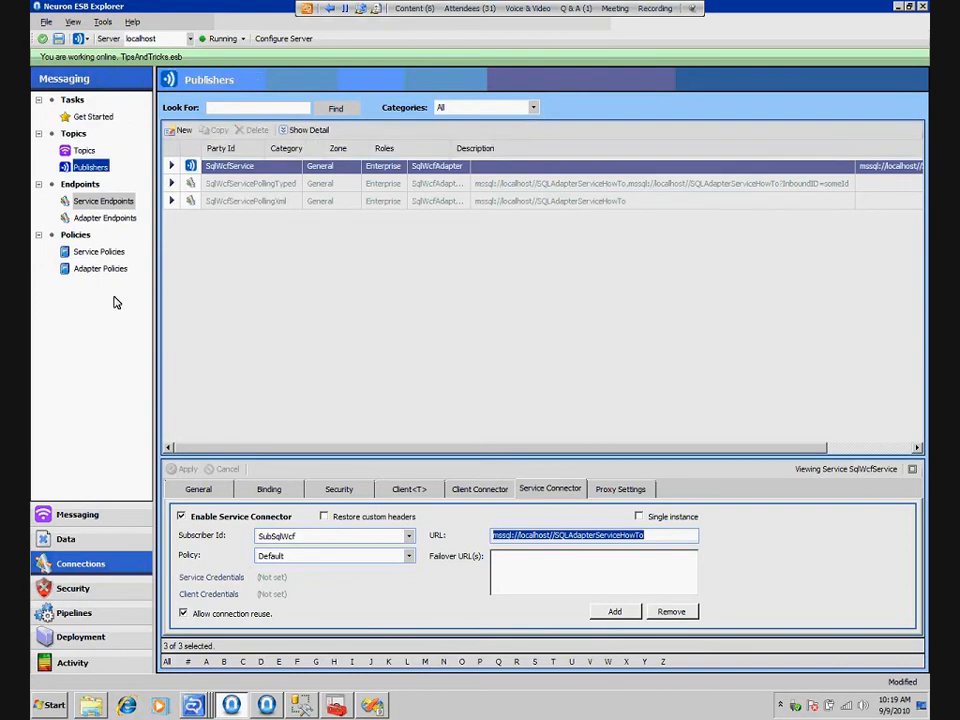
# Launch a Neuron Test Client, connect it as party TestSubscriber, and open its message-sending form for topic SqlWcfFacade.BackEnd
pyautogui.click(103, 22)
pyautogui.moveTo(131, 38)
pyautogui.click(213, 41)
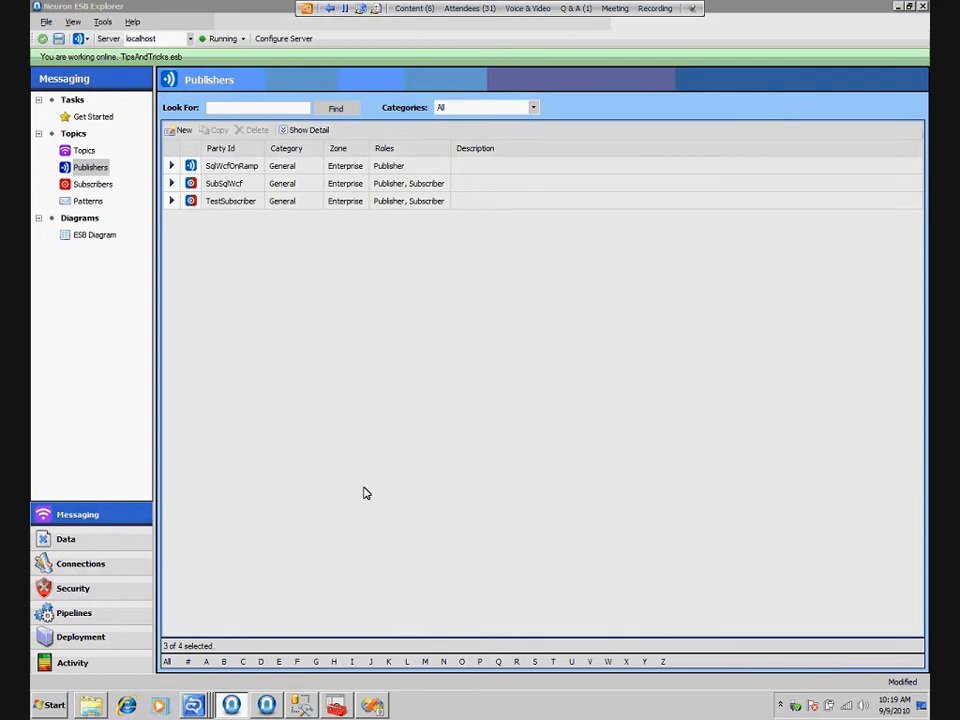
pyautogui.click(584, 397)
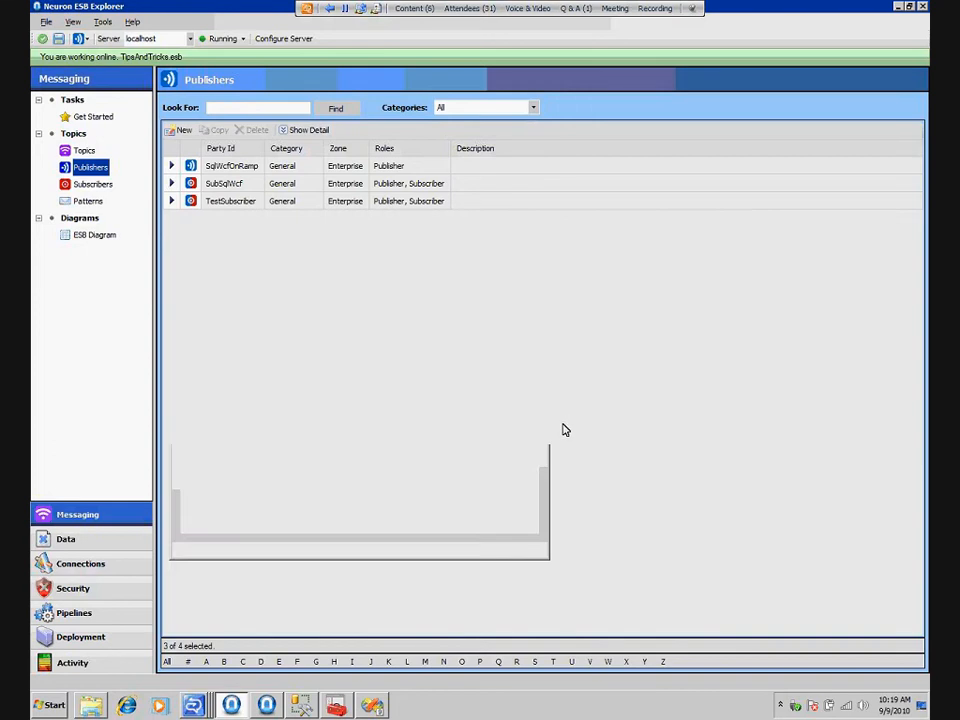
pyautogui.moveTo(380, 152); pyautogui.dragTo(558, 197)
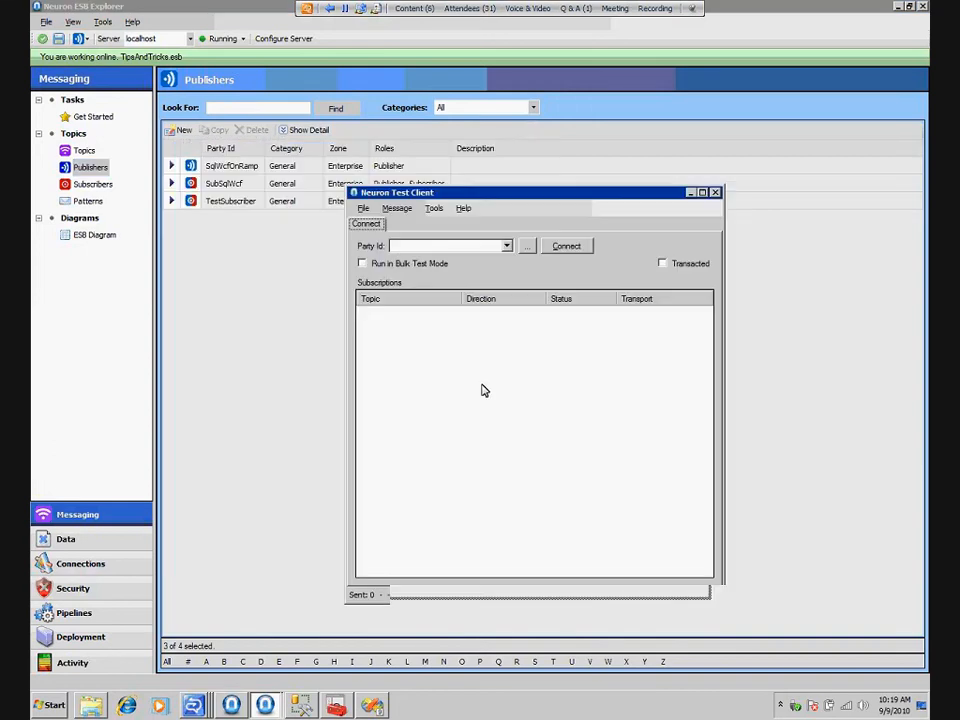
pyautogui.click(508, 246)
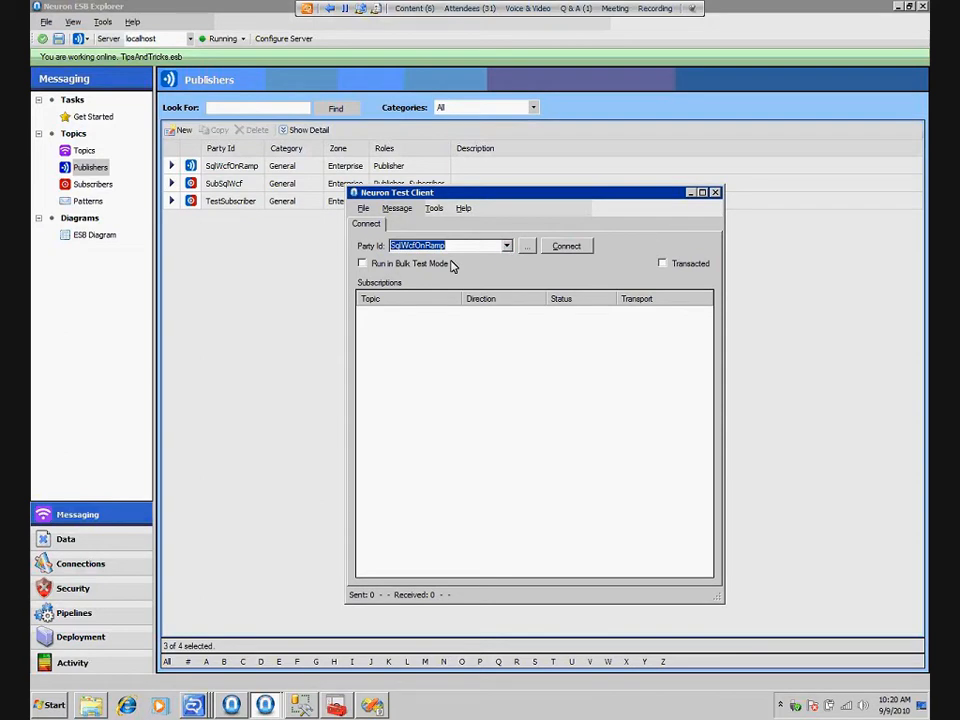
pyautogui.click(506, 245)
pyautogui.click(422, 281)
pyautogui.click(578, 248)
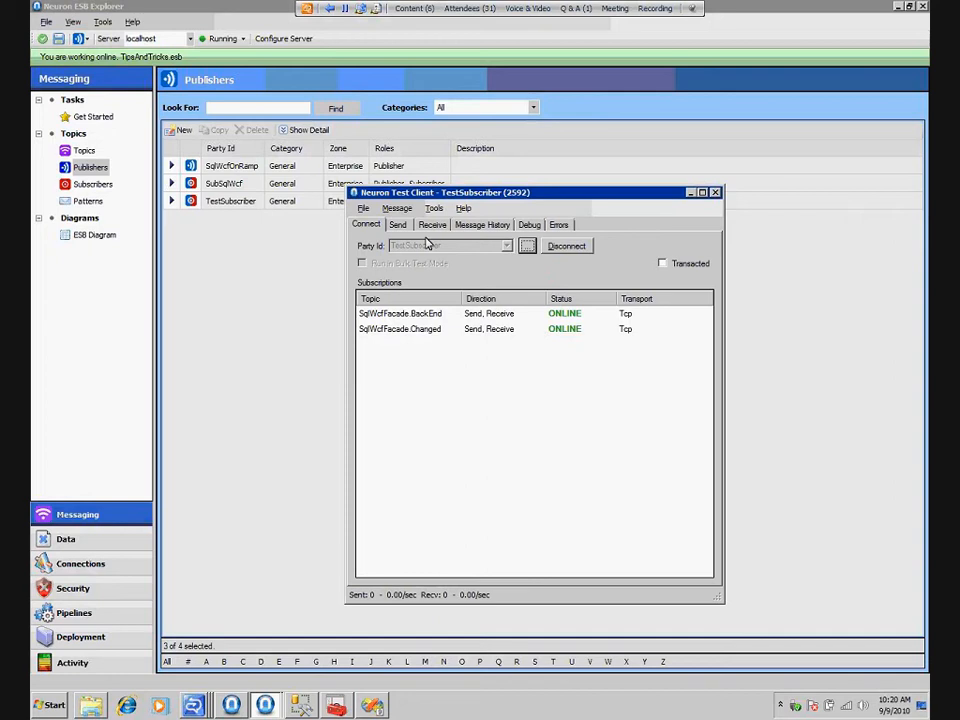
pyautogui.click(397, 224)
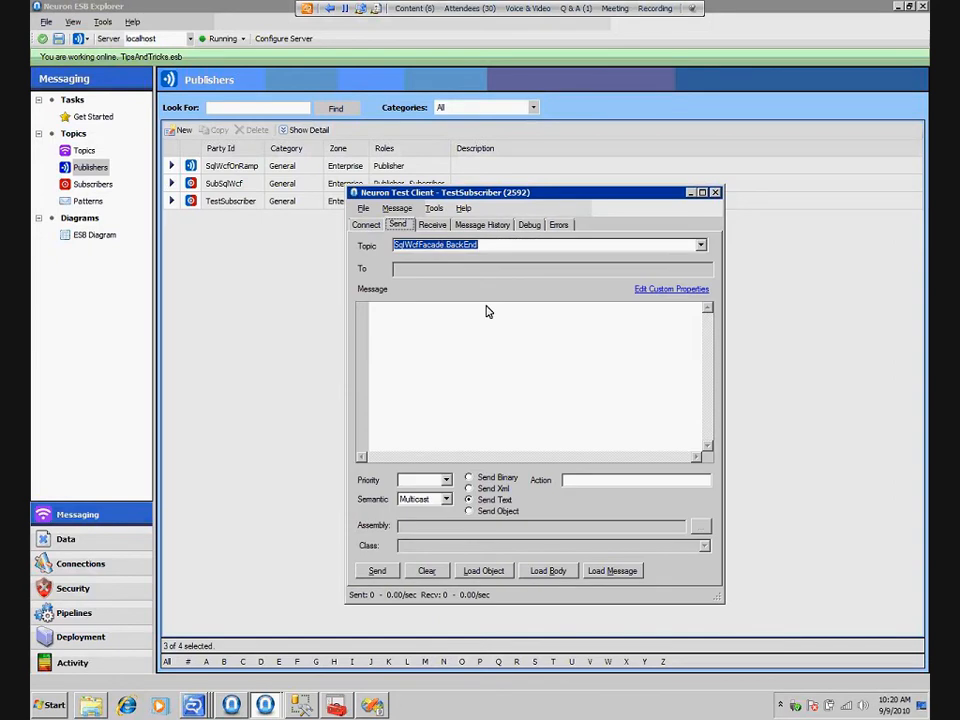
pyautogui.click(474, 366)
pyautogui.click(530, 248)
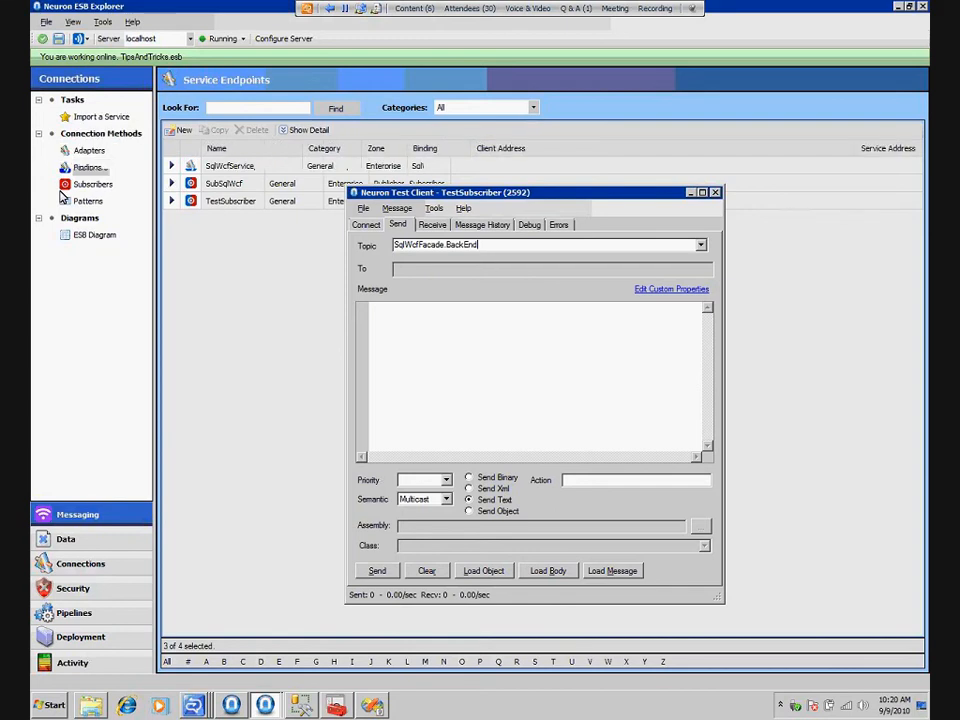
# Review the service connector of SqlWcfService and the topic subscriptions of the SubSqlWcf subscriber
pyautogui.click(229, 170)
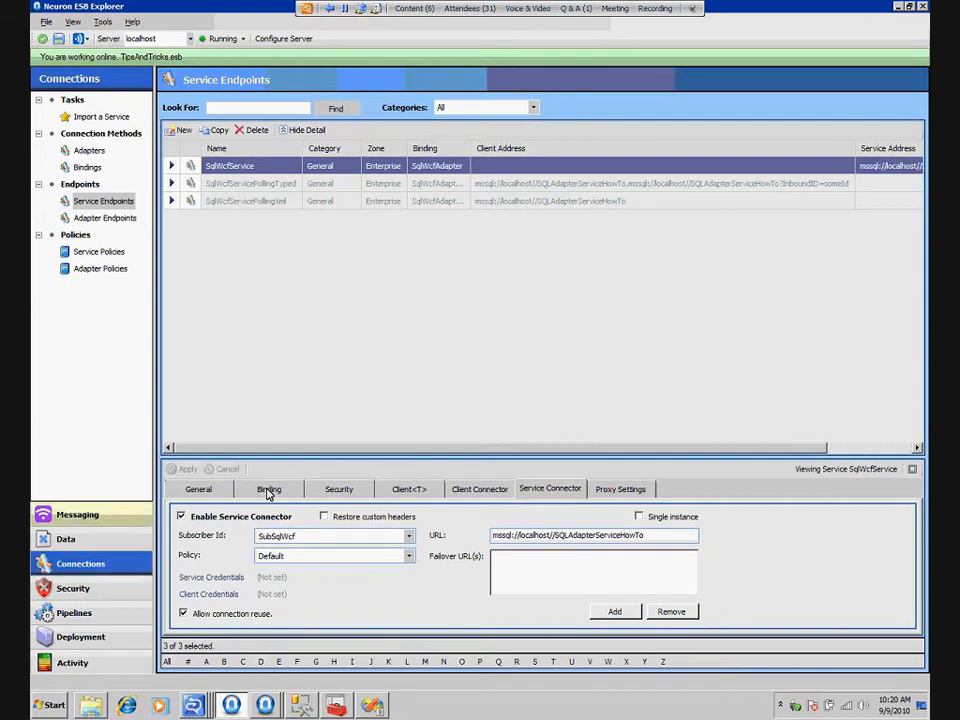
pyautogui.click(77, 514)
pyautogui.click(92, 185)
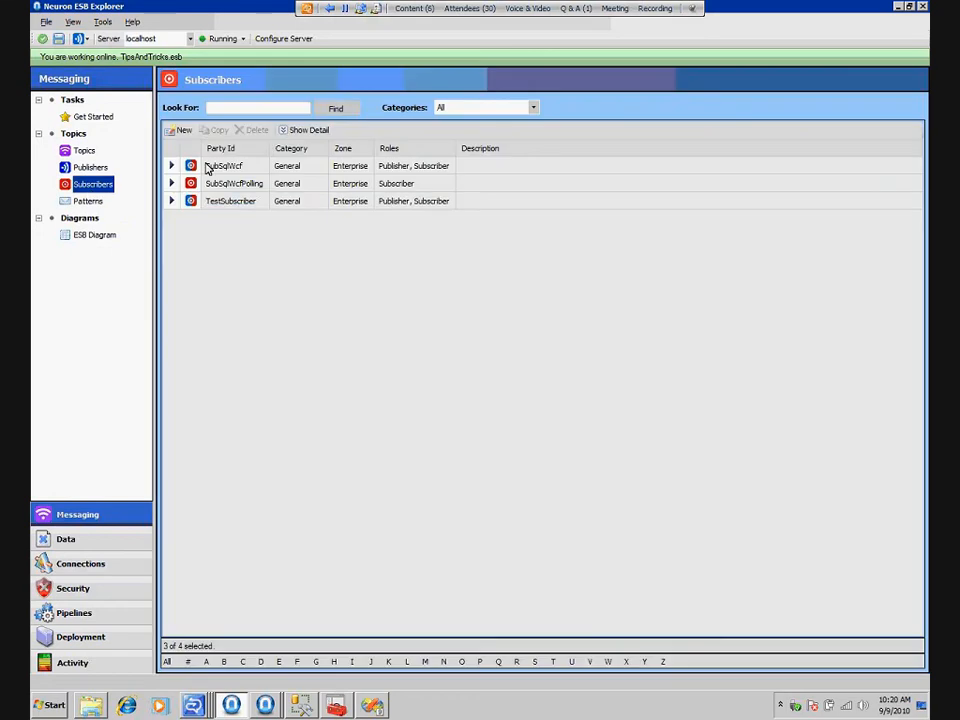
pyautogui.click(208, 167)
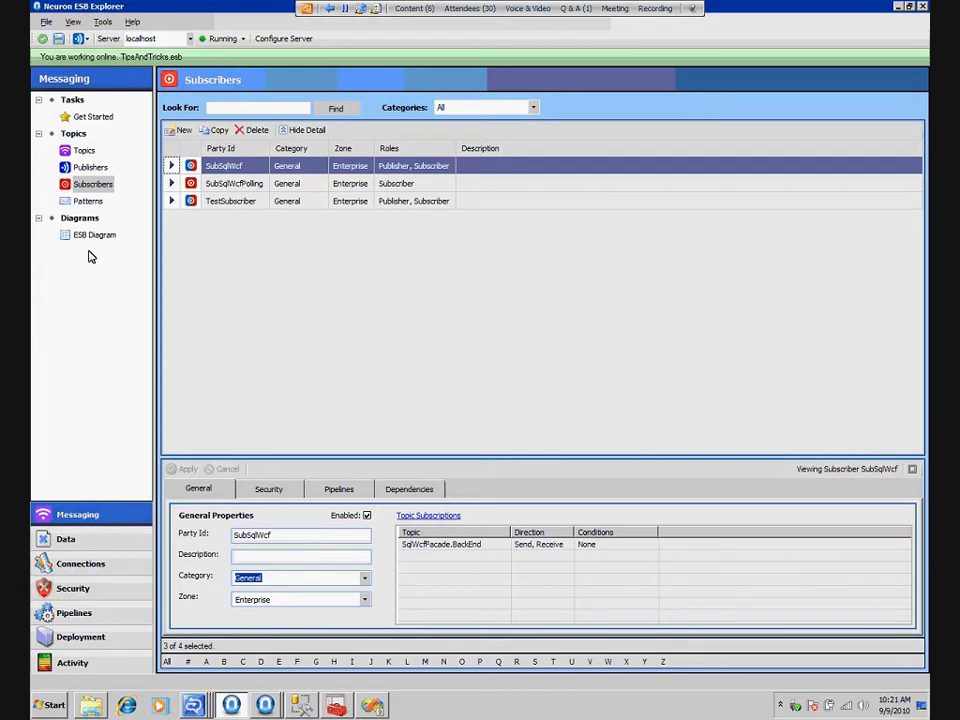
# Close the unconnected SqlWcfOnRamp test client
pyautogui.click(263, 705)
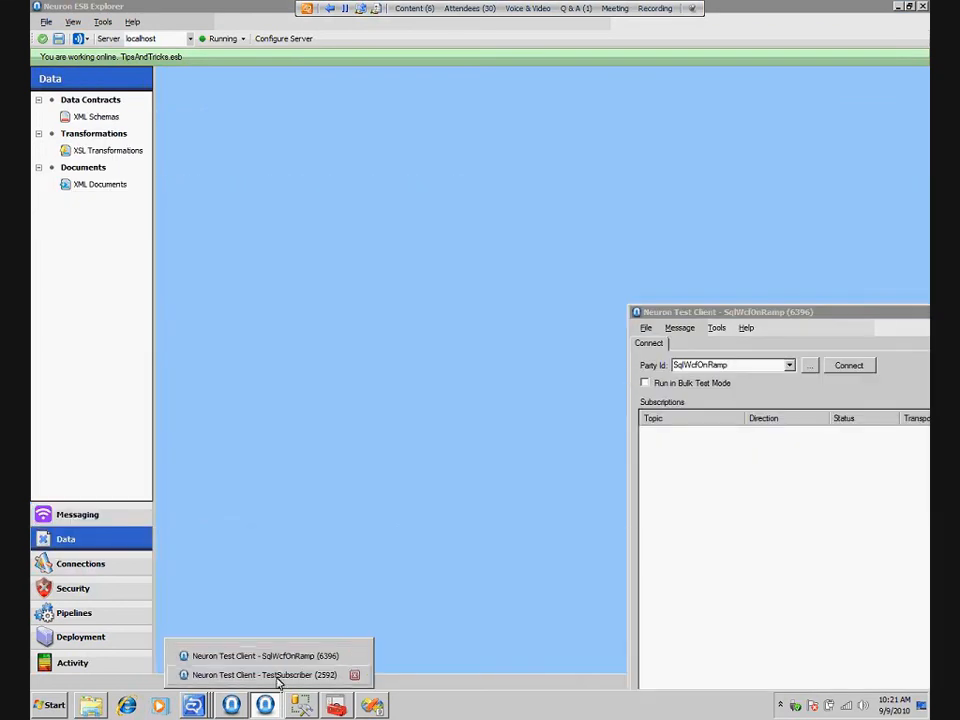
pyautogui.moveTo(879, 318); pyautogui.dragTo(627, 189)
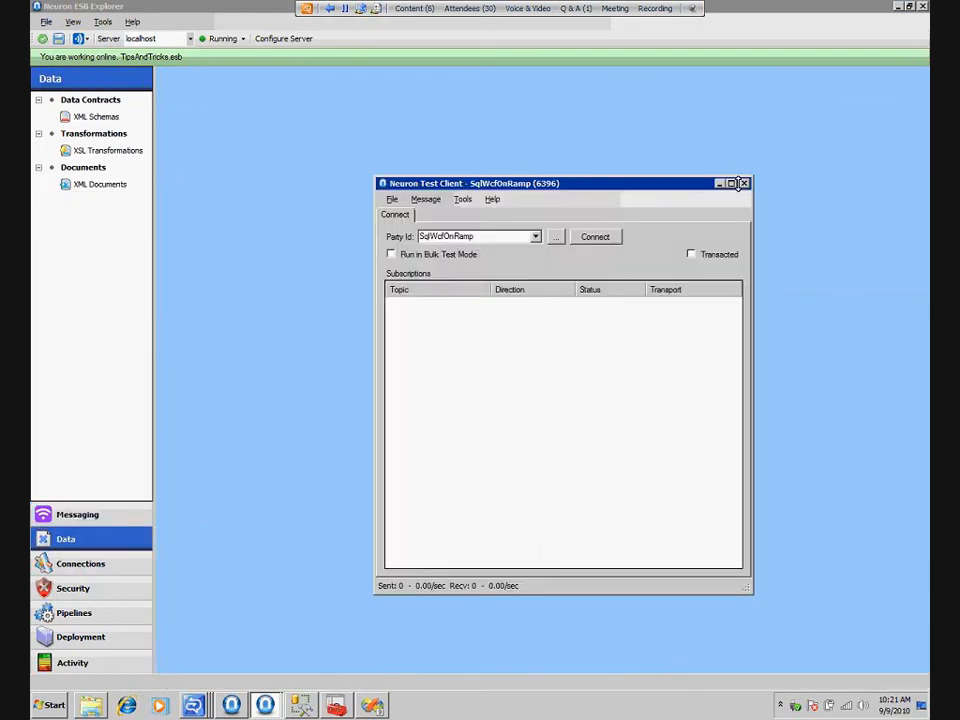
pyautogui.click(744, 182)
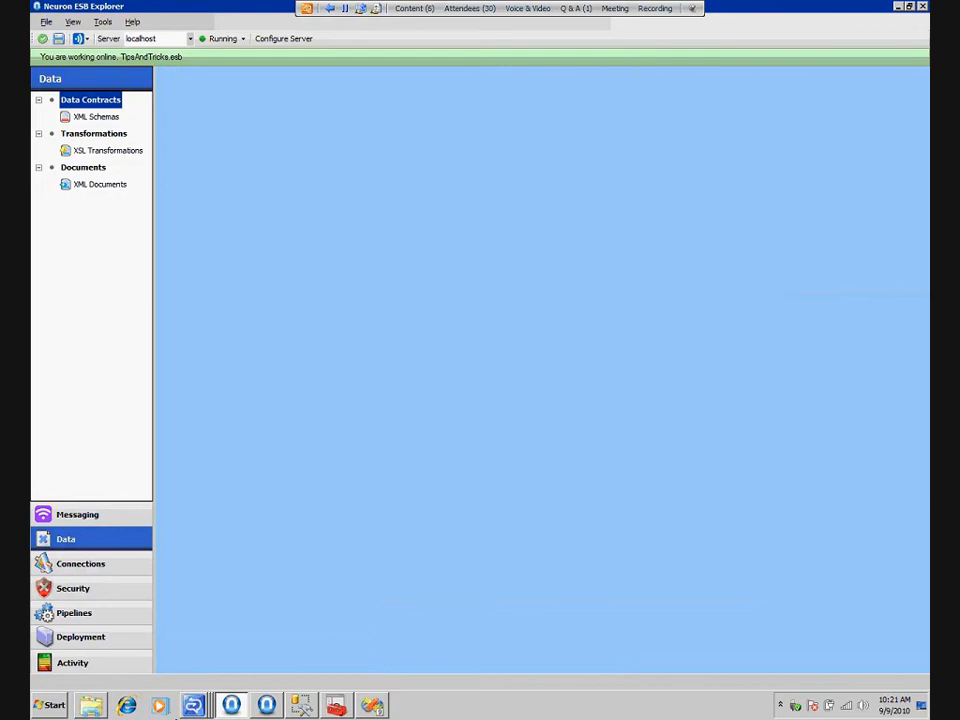
# Set the TestSubscriber test client to send XML with the Request semantic
pyautogui.click(268, 707)
pyautogui.click(514, 331)
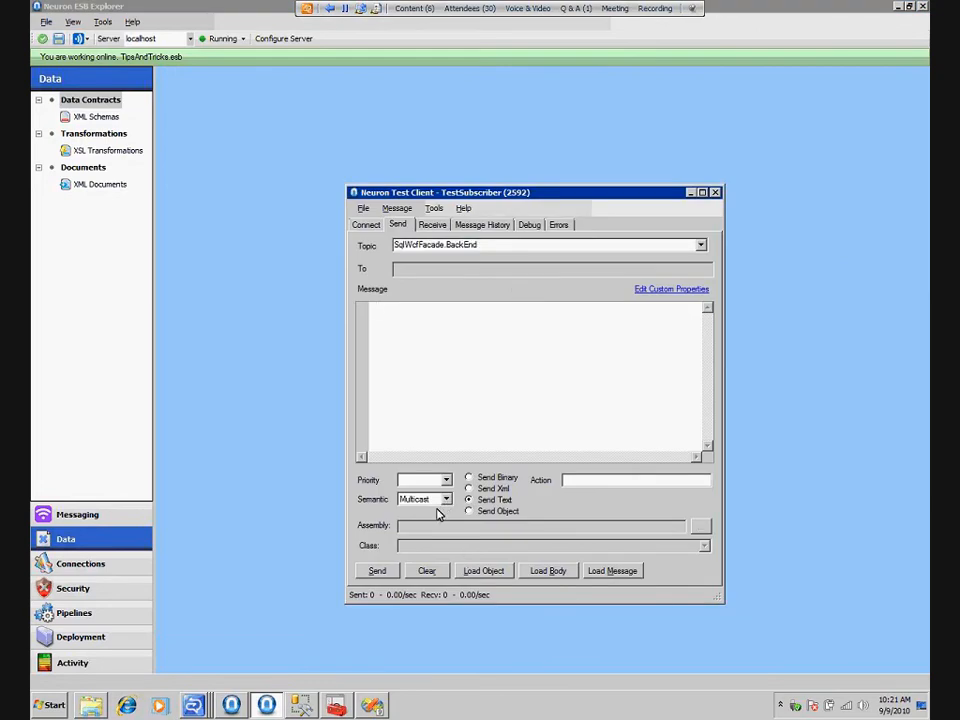
pyautogui.click(438, 500)
pyautogui.click(436, 531)
pyautogui.click(490, 488)
# Copy the XML of the SelectFromPhoneBook document into the message body of the TestSubscriber test client
pyautogui.click(79, 184)
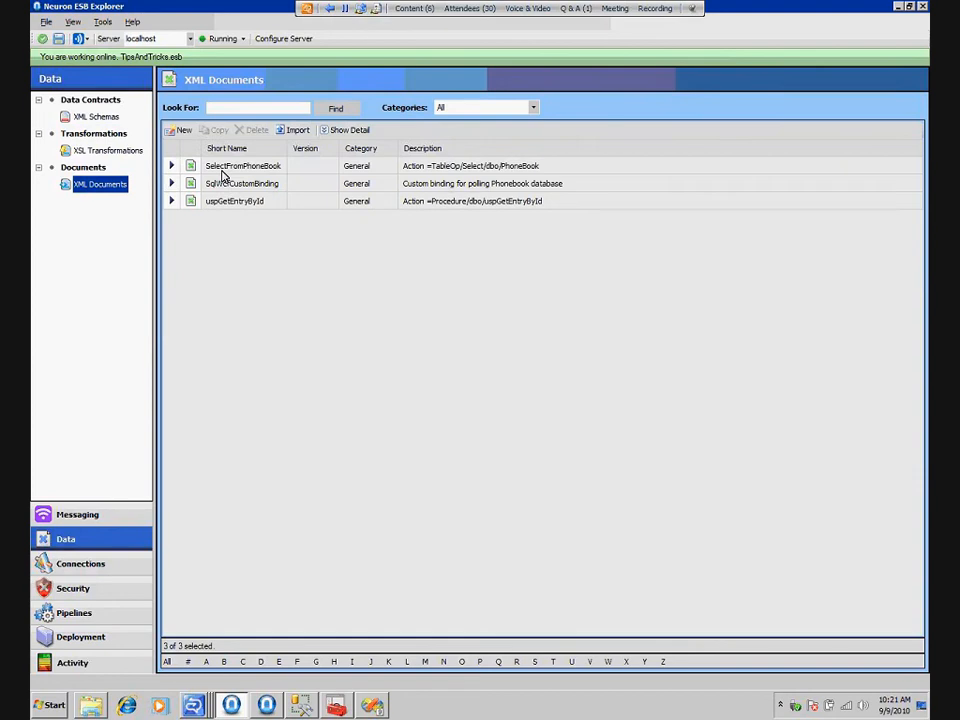
pyautogui.click(245, 167)
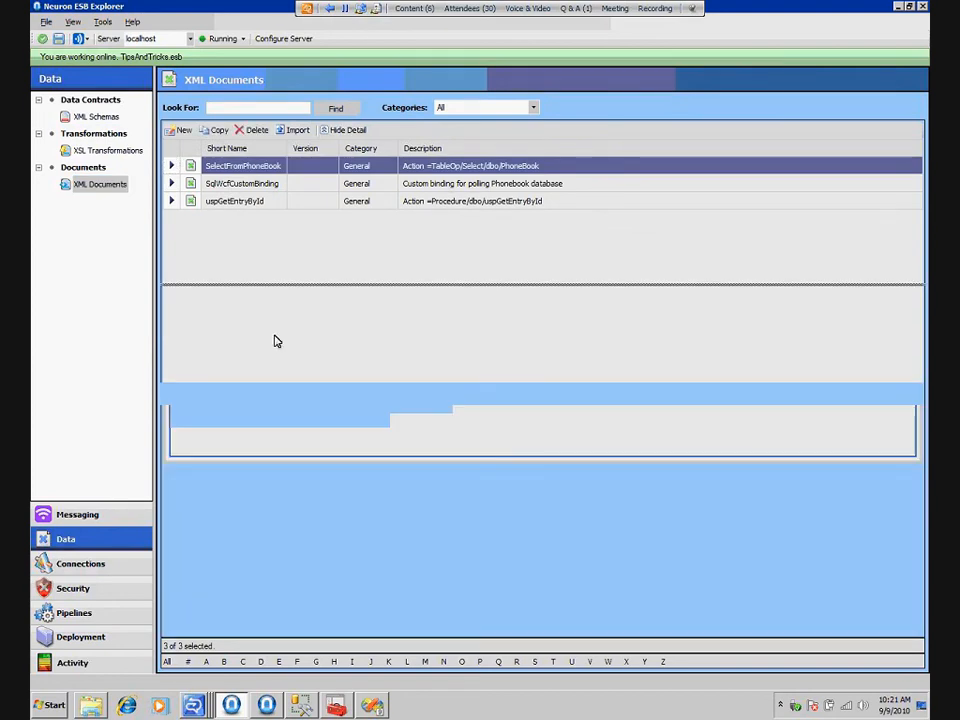
pyautogui.click(269, 317)
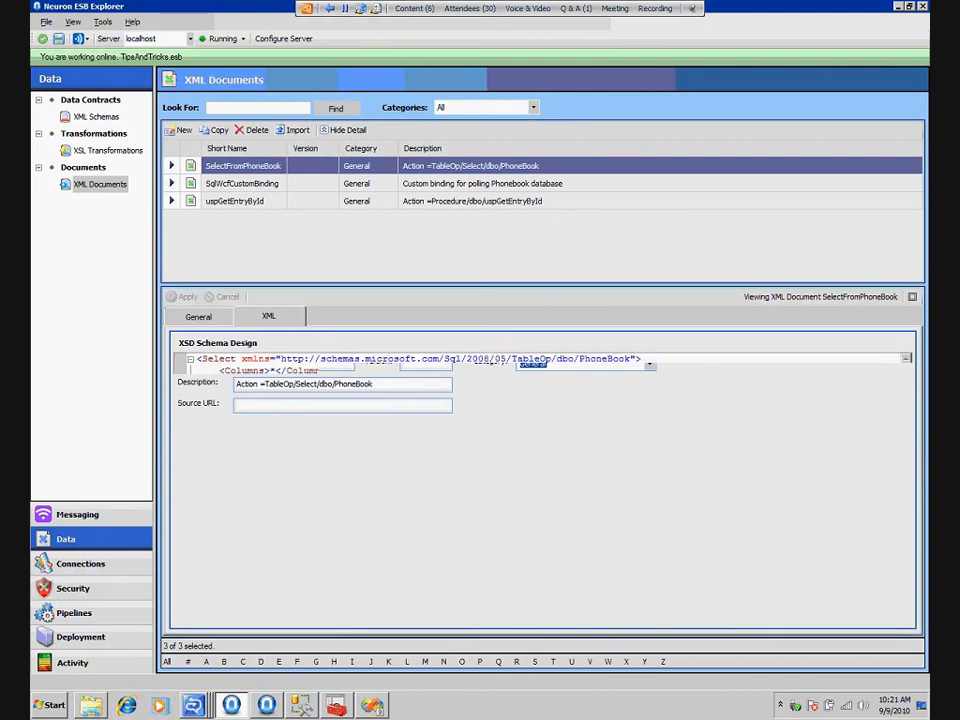
pyautogui.hotkey('ctrl', 'a')
pyautogui.hotkey('ctrl', 'c')
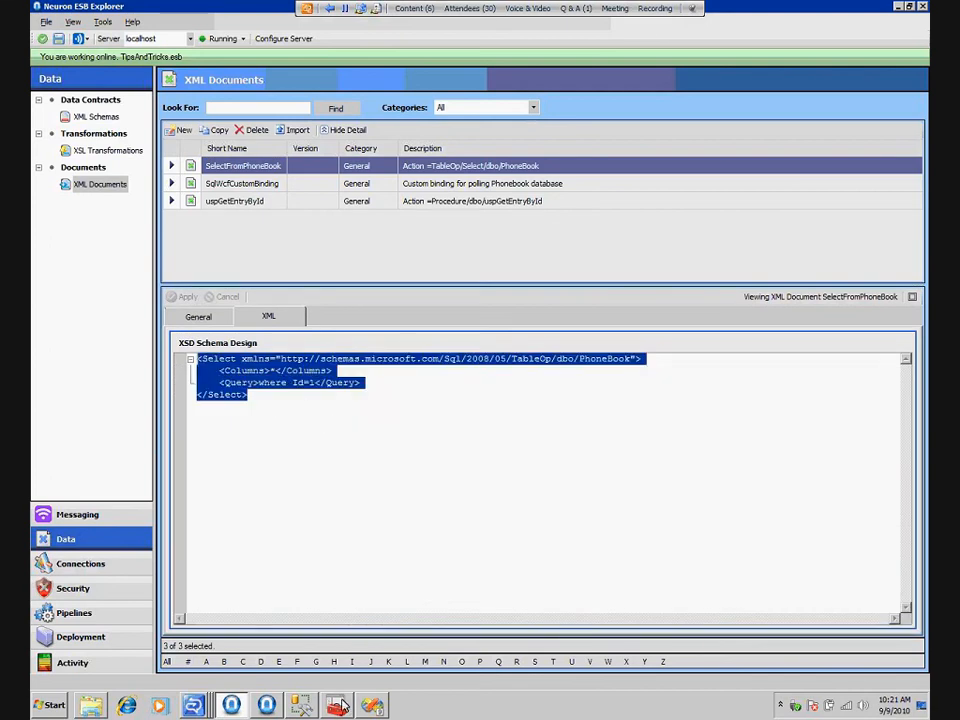
pyautogui.click(266, 706)
pyautogui.click(430, 346)
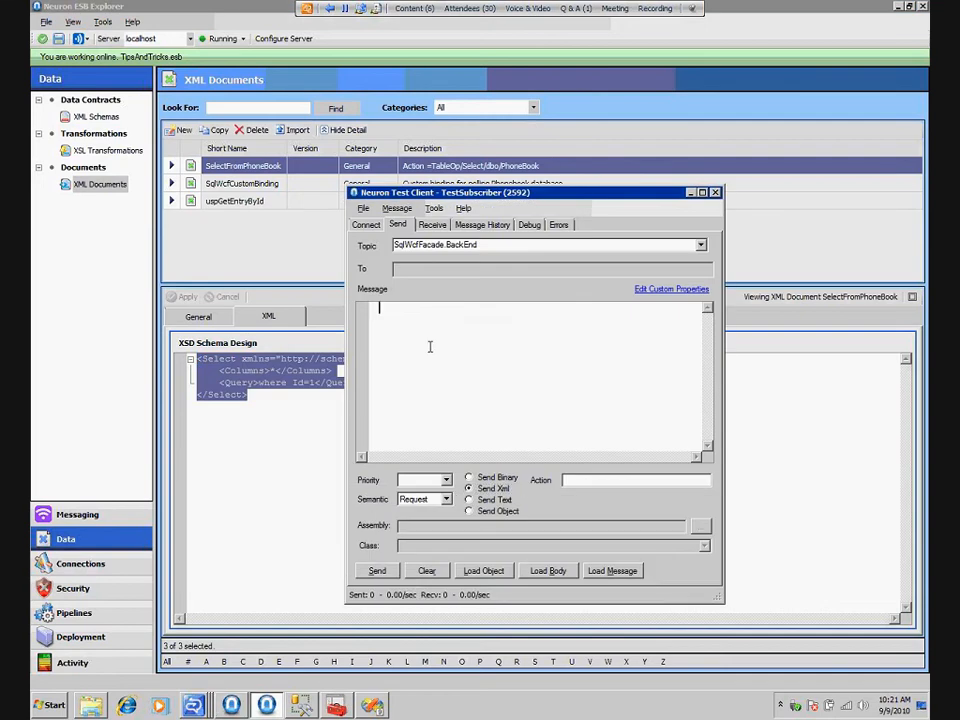
pyautogui.hotkey('ctrl', 'v')
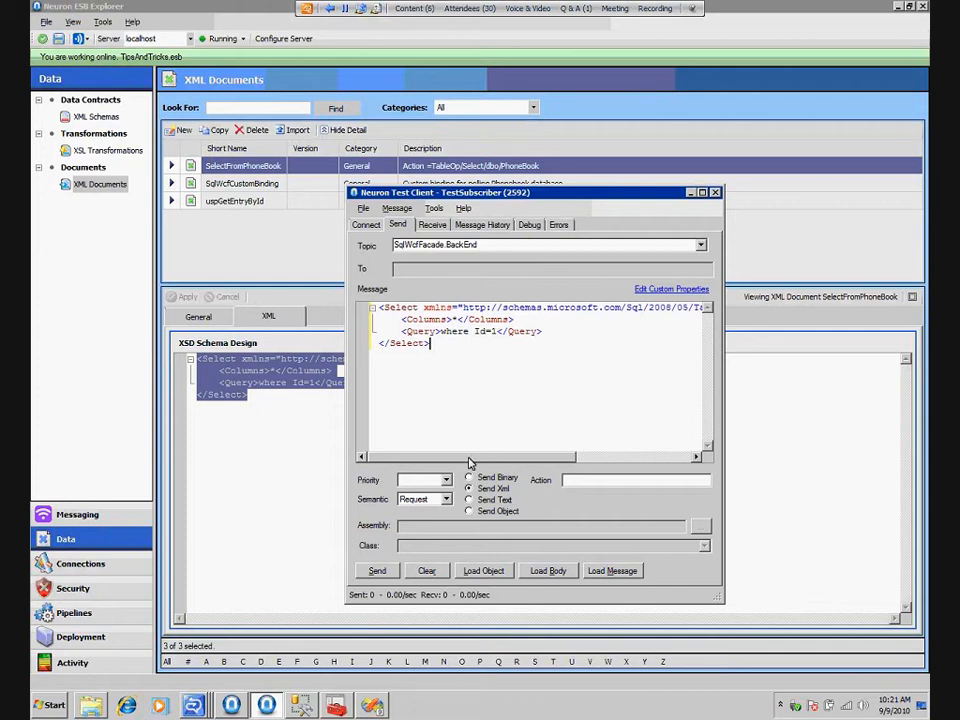
pyautogui.moveTo(480, 461); pyautogui.dragTo(557, 452)
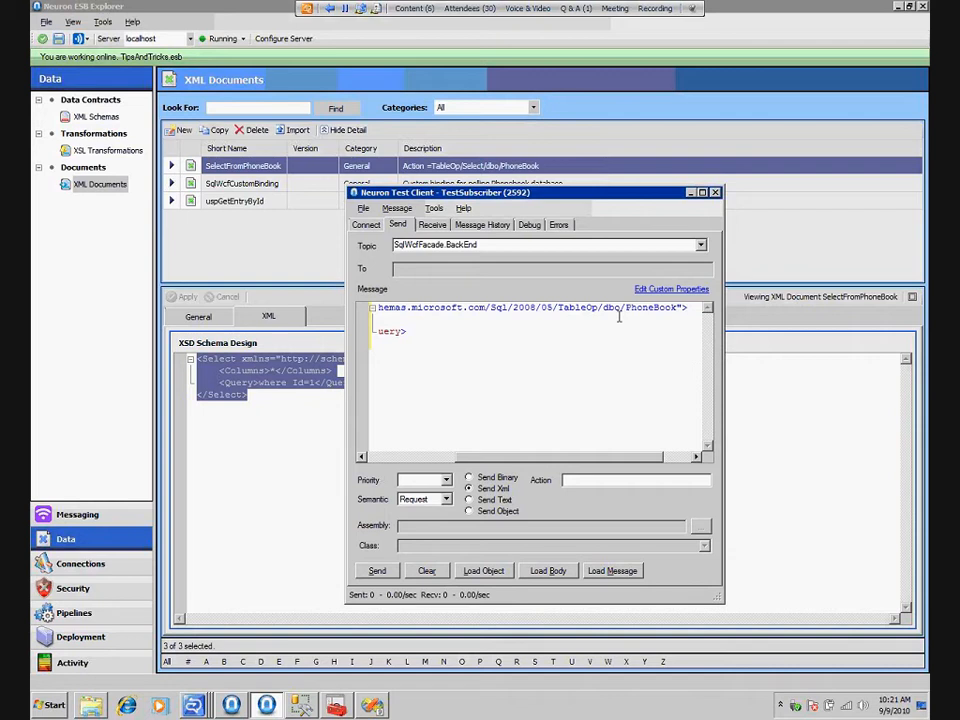
pyautogui.click(401, 457)
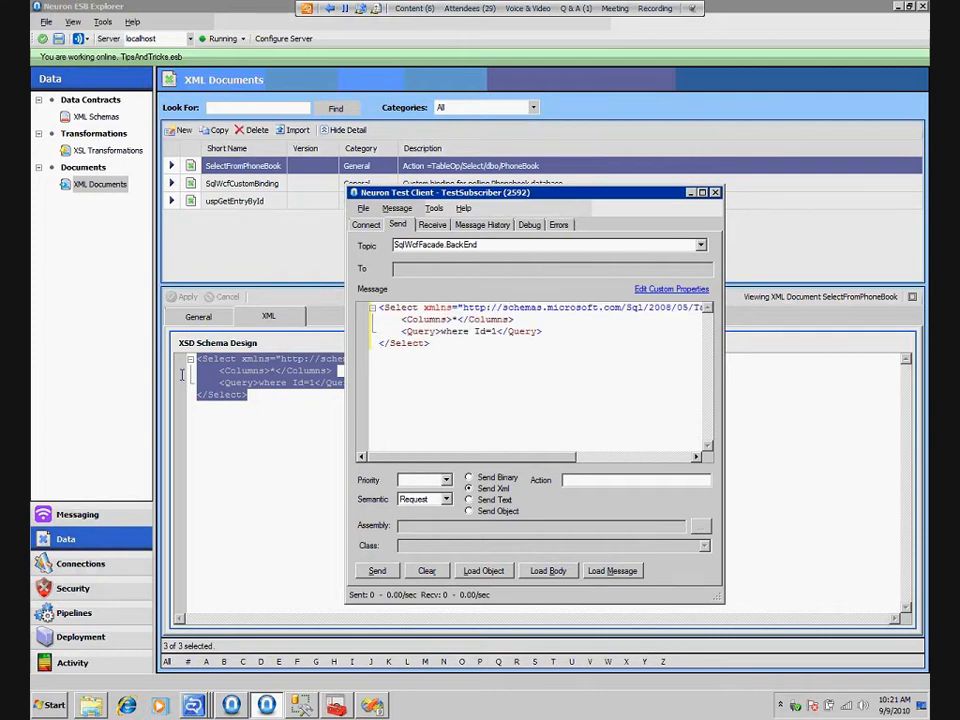
# Copy the action TableOp/Select/dbo/PhoneBook from the document's description into the test message, and send the request to view its reply
pyautogui.click(326, 404)
pyautogui.click(199, 316)
pyautogui.moveTo(265, 384); pyautogui.dragTo(396, 384)
pyautogui.hotkey('ctrl', 'c')
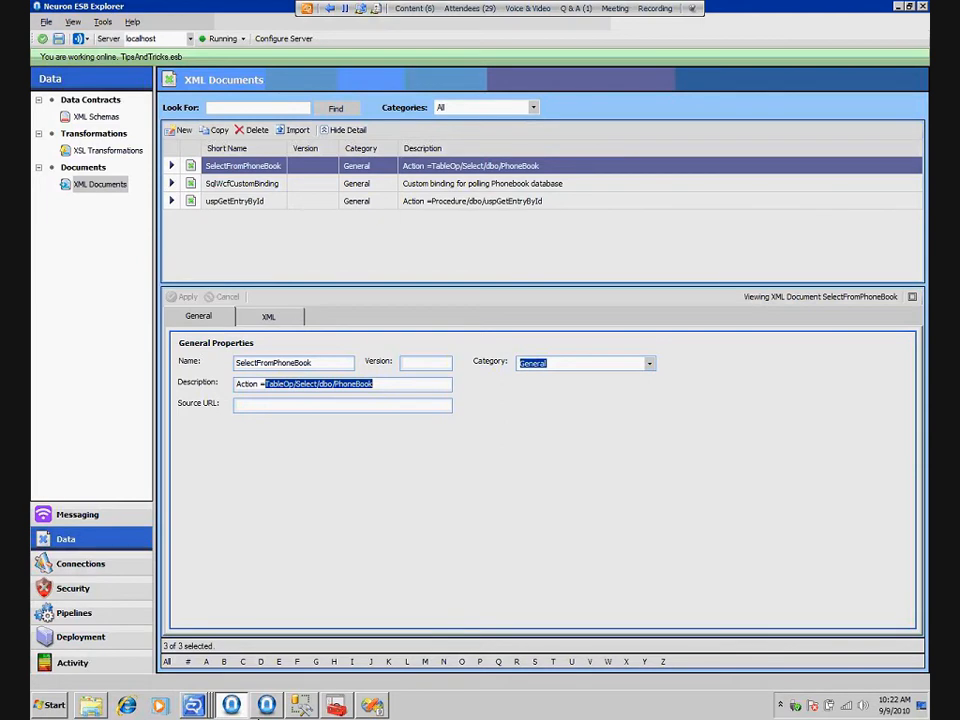
pyautogui.click(266, 705)
pyautogui.click(640, 480)
pyautogui.hotkey('ctrl', 'v')
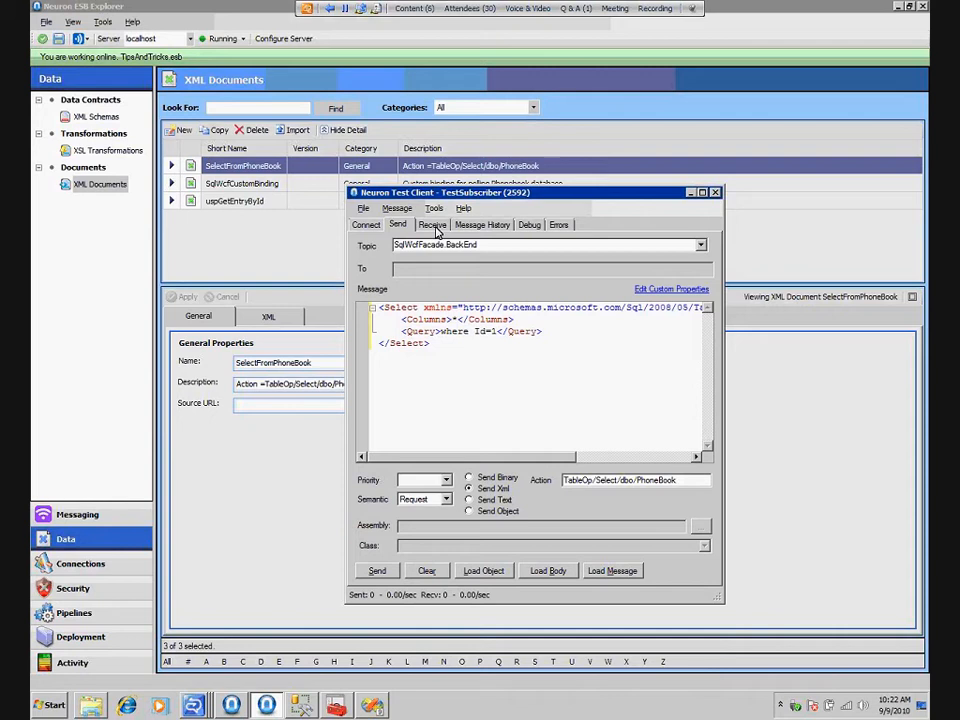
pyautogui.click(388, 568)
pyautogui.click(432, 224)
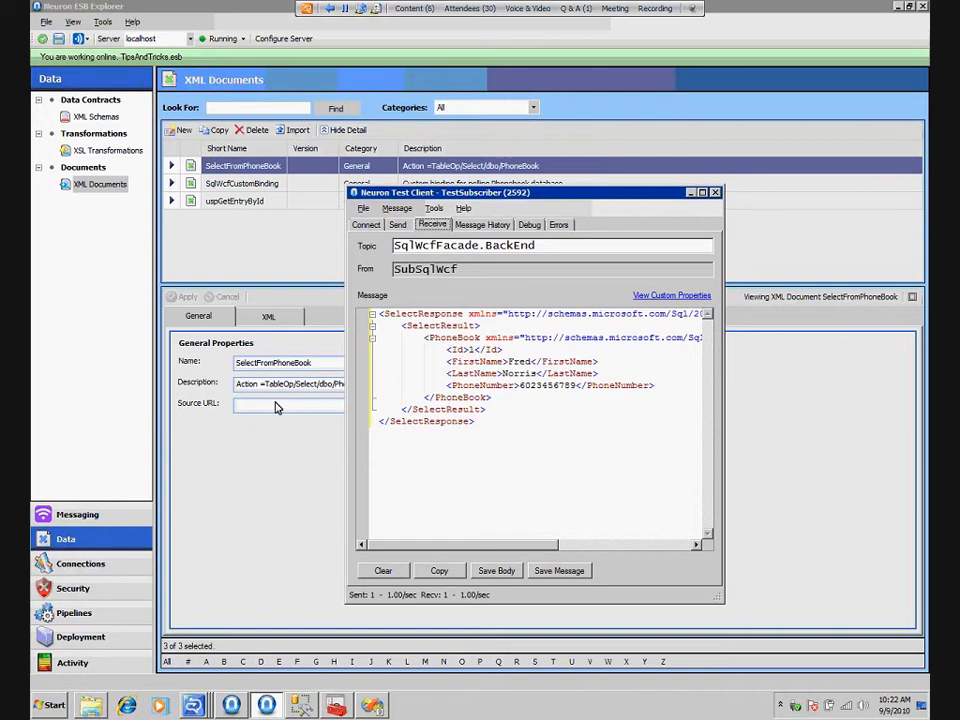
# Copy the uspGetEntryById document's XML into the TestSubscriber test client's message body and its action Procedure/dbo/uspGetEntryById into the action field
pyautogui.click(250, 204)
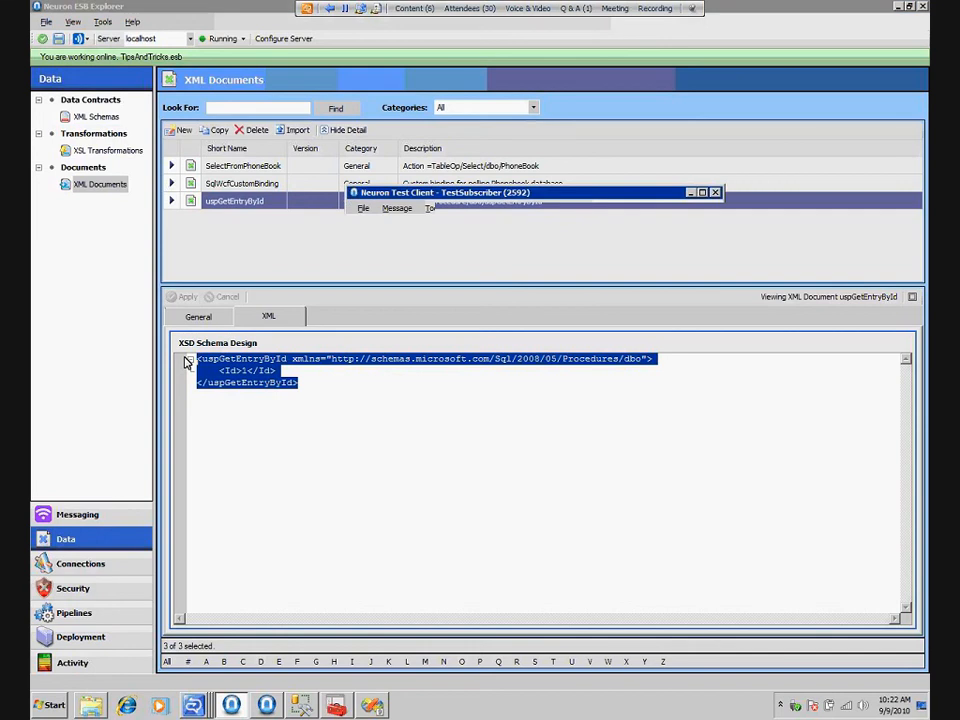
pyautogui.click(398, 225)
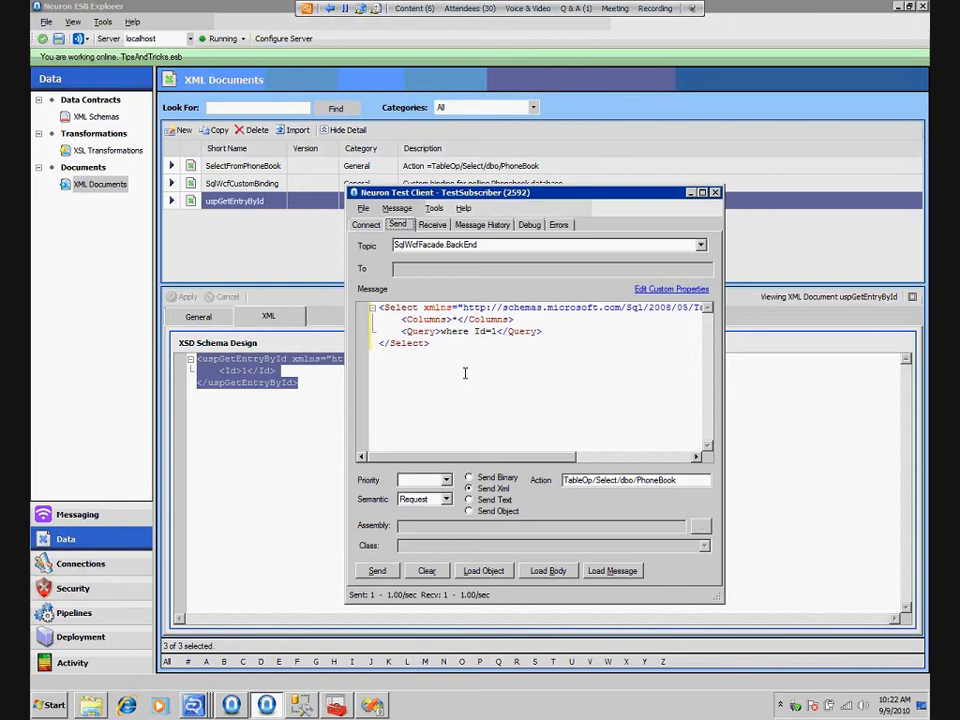
pyautogui.click(198, 317)
pyautogui.moveTo(266, 384); pyautogui.dragTo(373, 383)
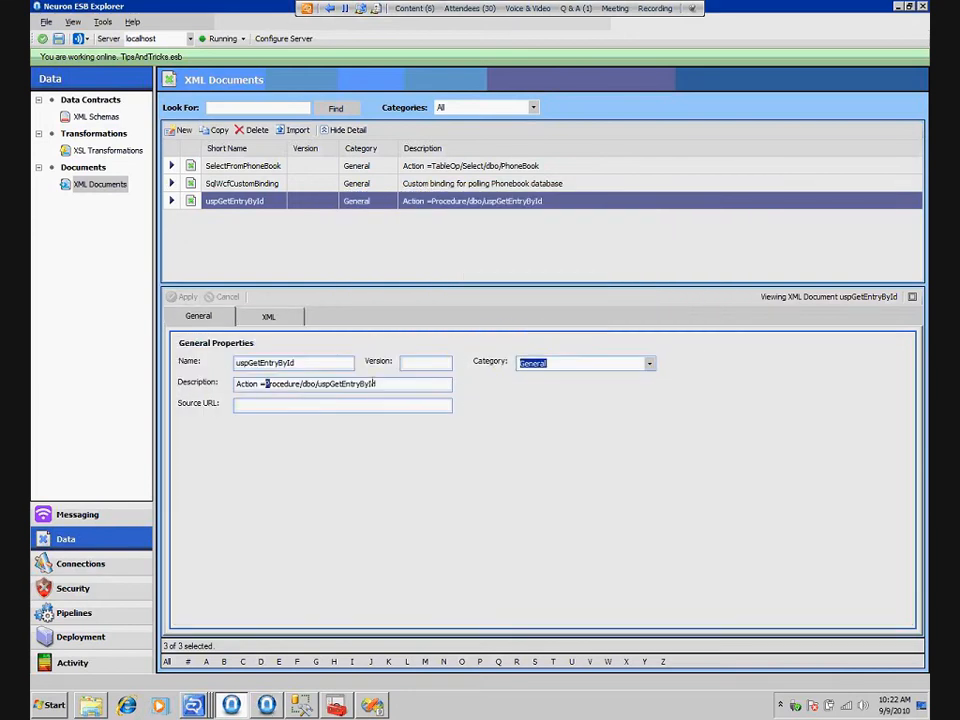
pyautogui.hotkey('alt', 'Tab')
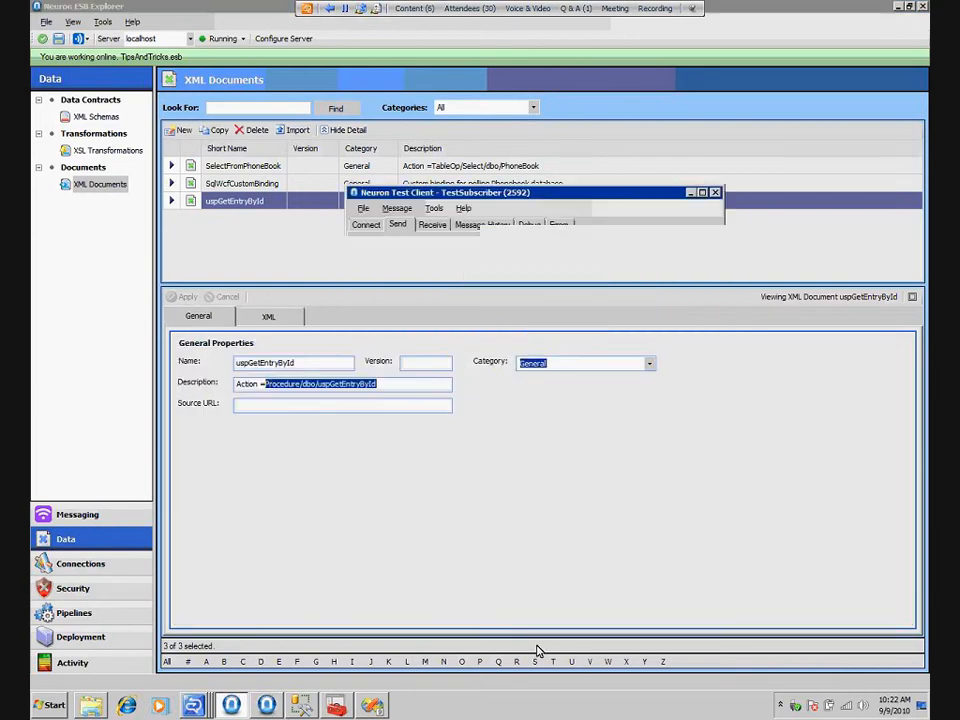
pyautogui.doubleClick(588, 481)
pyautogui.write('Procedure/dbo/uspGetEntryById')
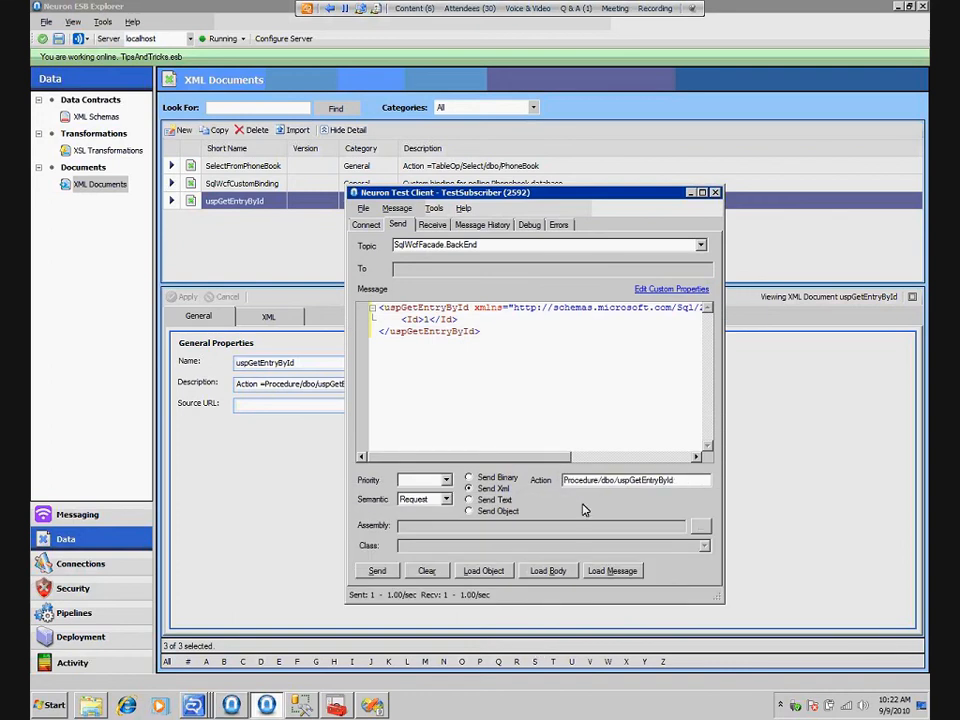
# Send the stored procedure request and format the reply XML to examine the returned record
pyautogui.click(377, 569)
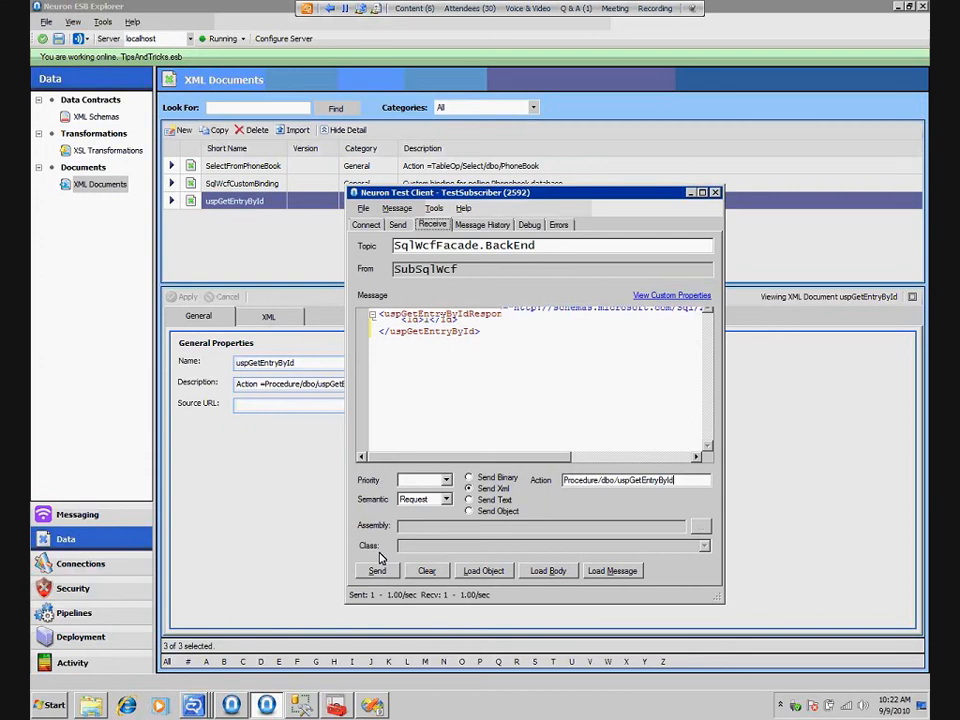
pyautogui.click(396, 208)
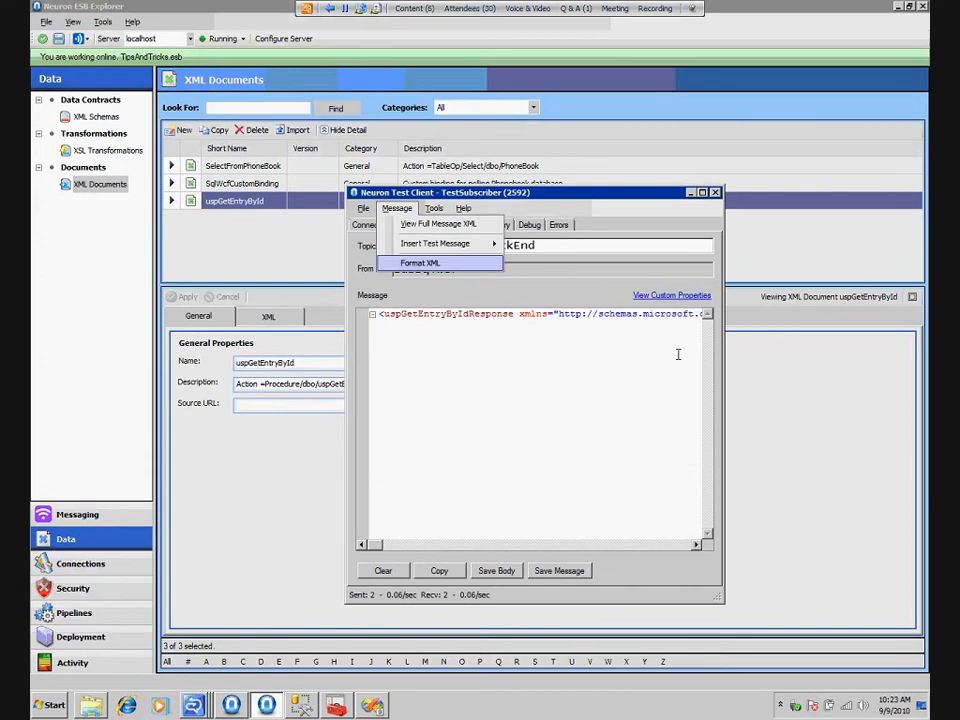
pyautogui.press('Return')
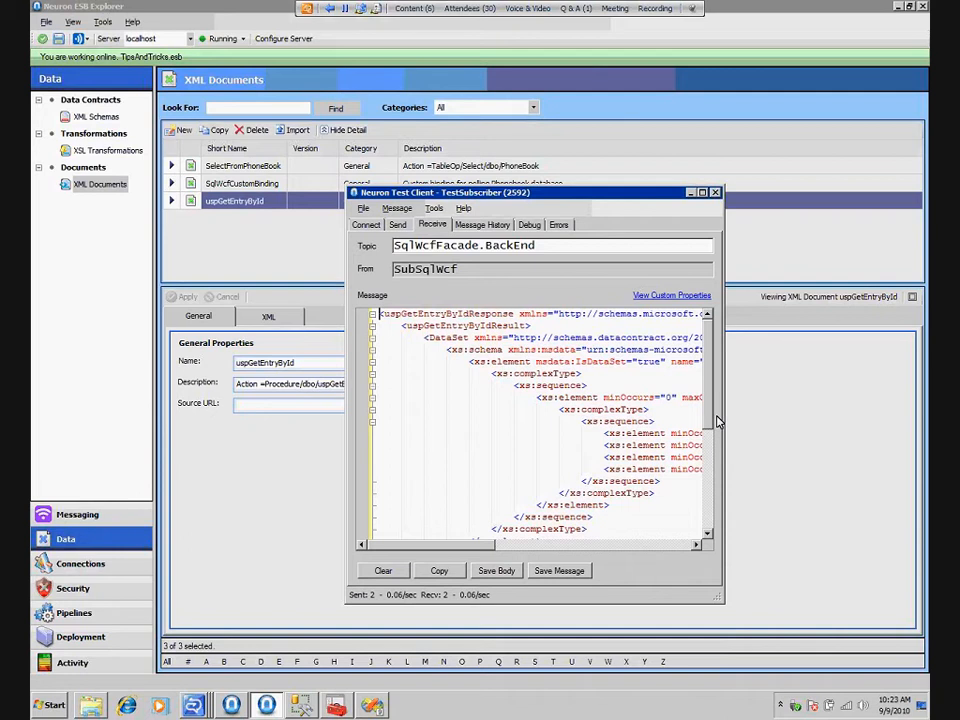
pyautogui.scroll(-7, 717, 421)
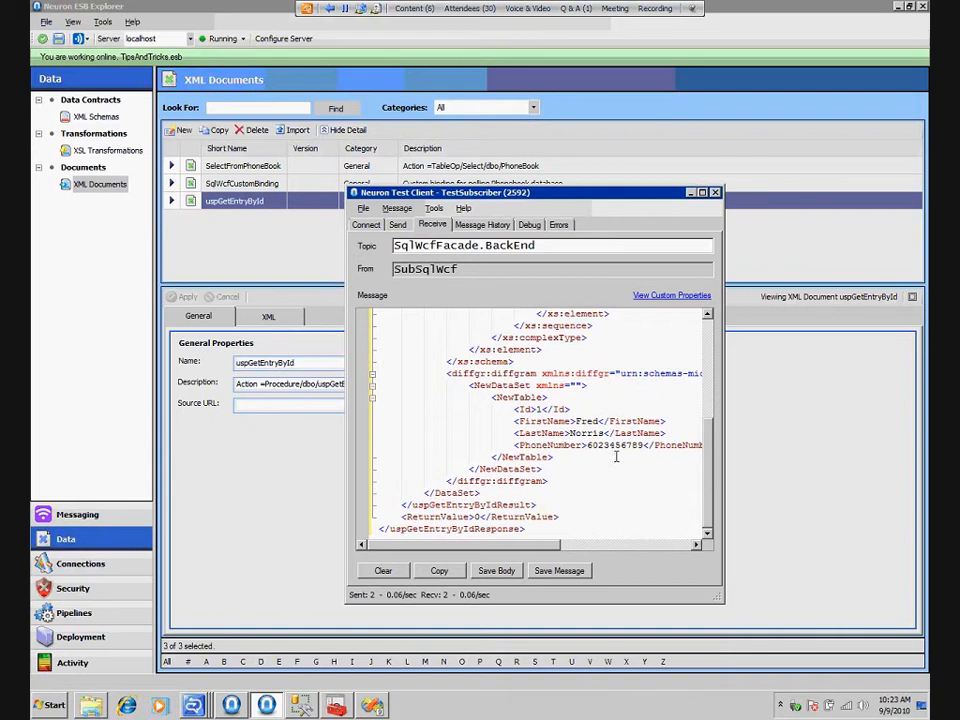
# Create a new service endpoint named PublishXmlFromSql that uses the SqlWcfAdapterPublishXml binding
pyautogui.click(105, 558)
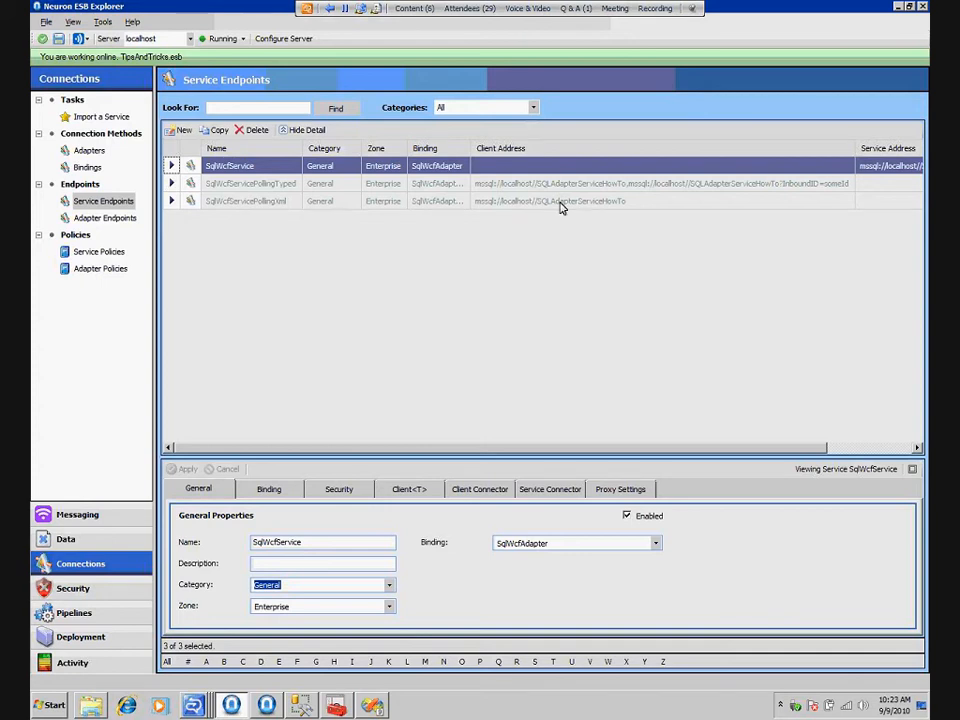
pyautogui.click(184, 132)
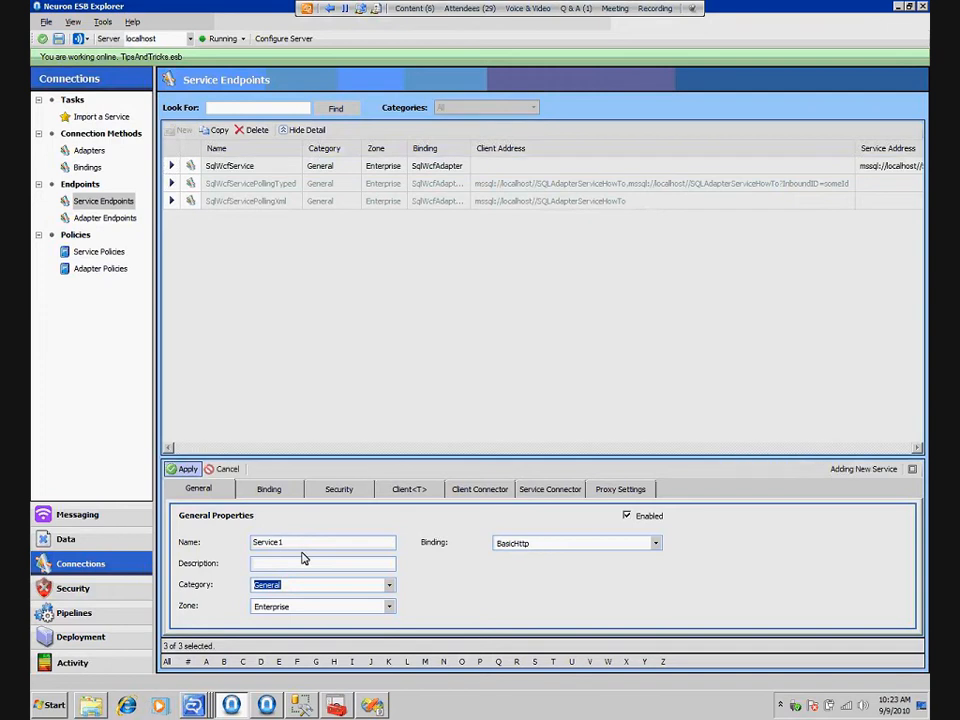
pyautogui.doubleClick(256, 541)
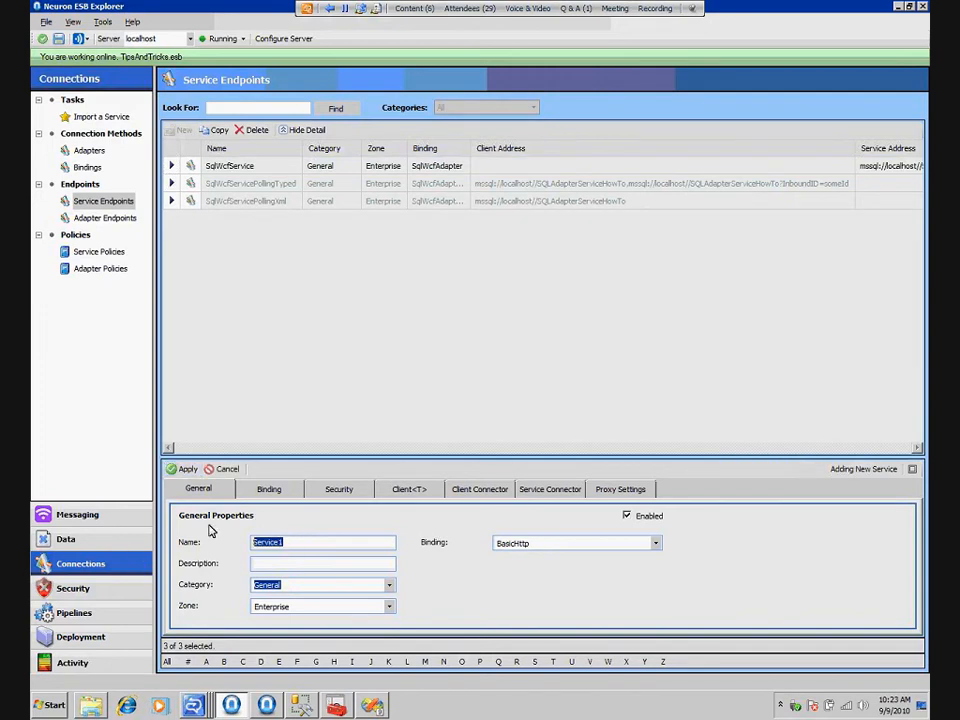
pyautogui.write('PublishXmlFromSql')
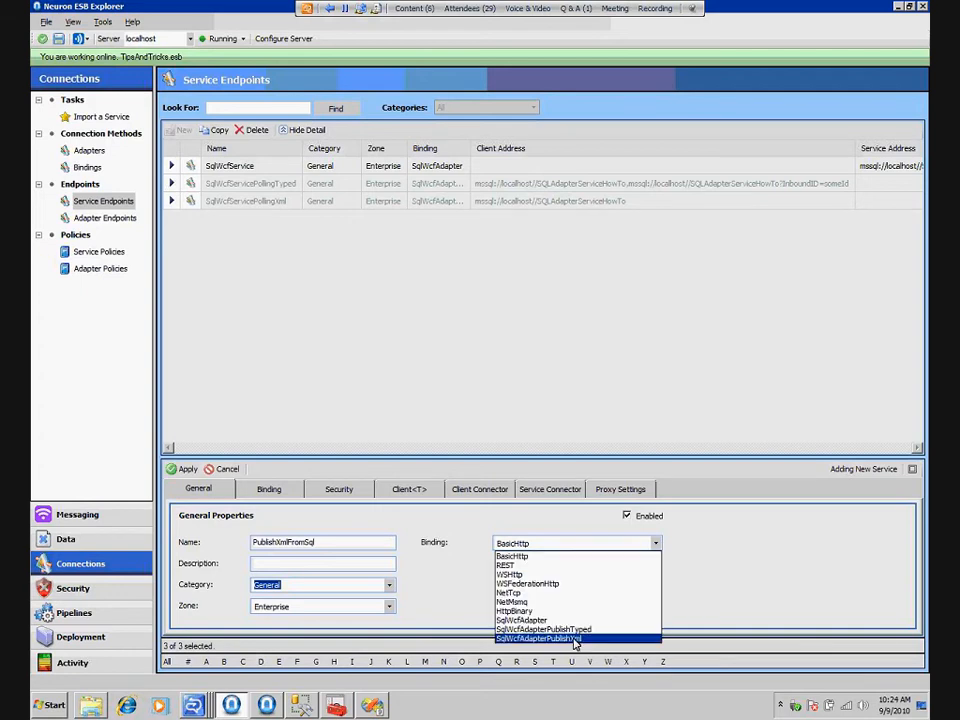
pyautogui.click(574, 640)
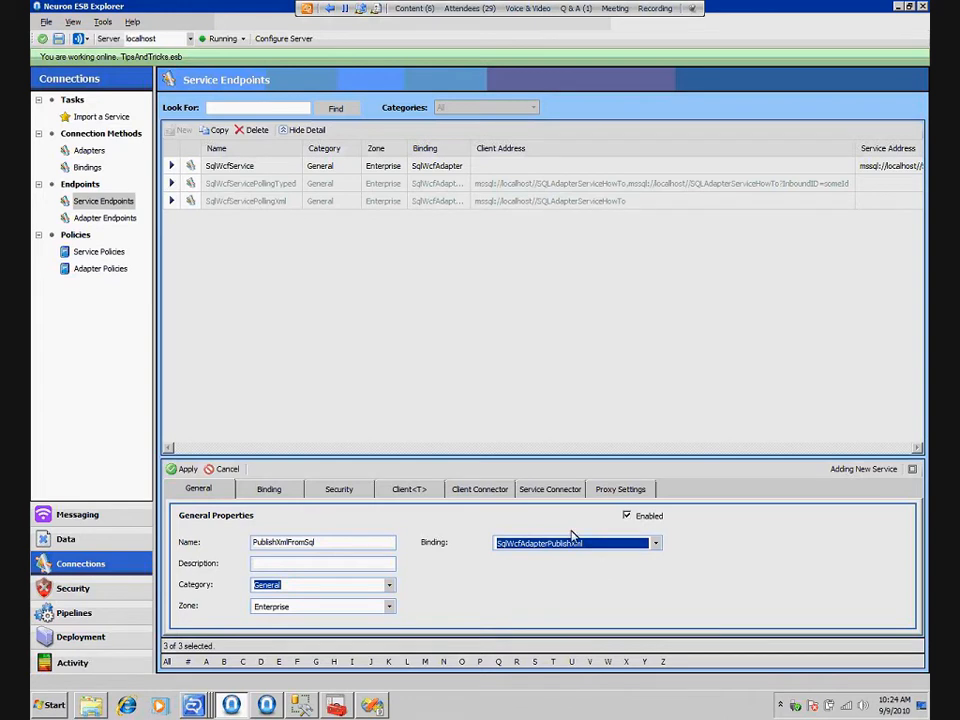
# Set the messaging pattern of the PublishXmlFromSql endpoint to Datagram
pyautogui.click(270, 489)
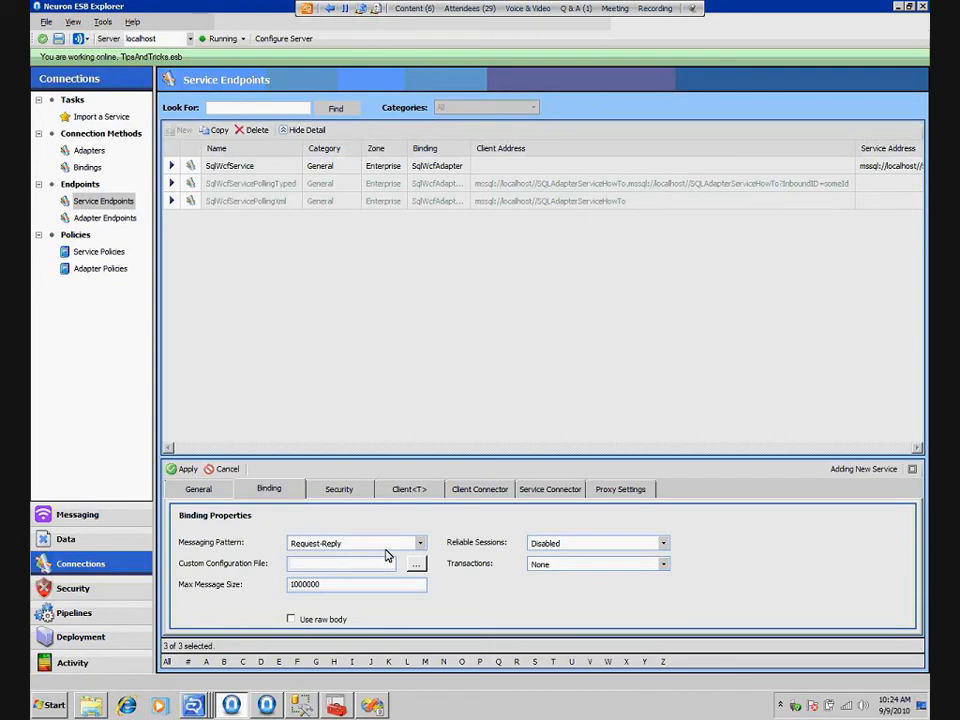
pyautogui.click(386, 549)
pyautogui.click(339, 560)
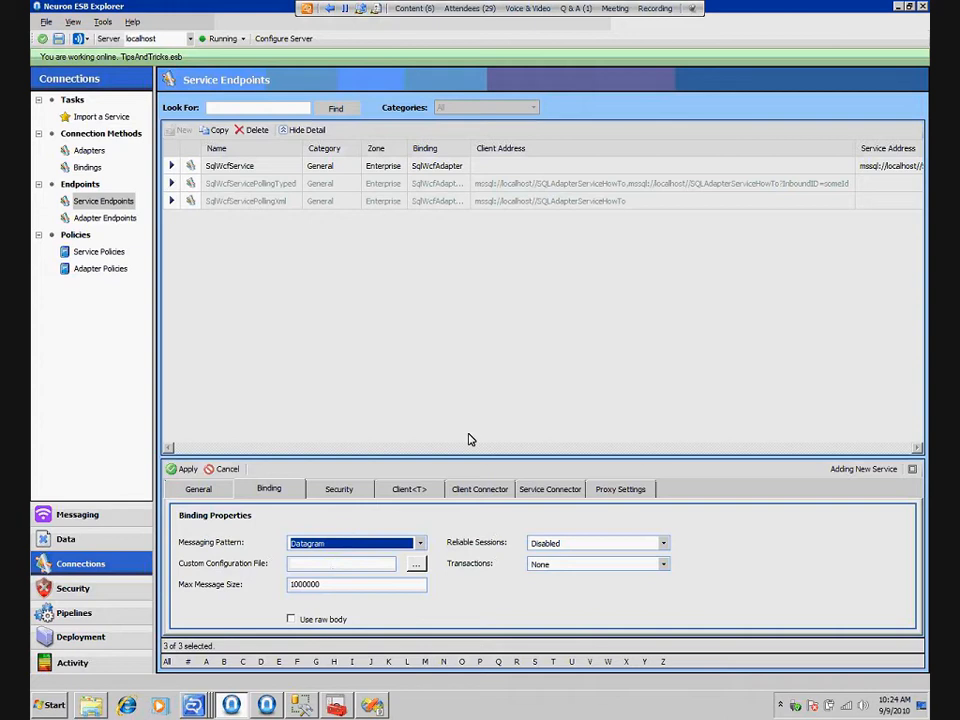
# Enable the endpoint's client connector with publisher SqlWcfOnRamp and topic SqlWcfFacade.Changed
pyautogui.click(479, 489)
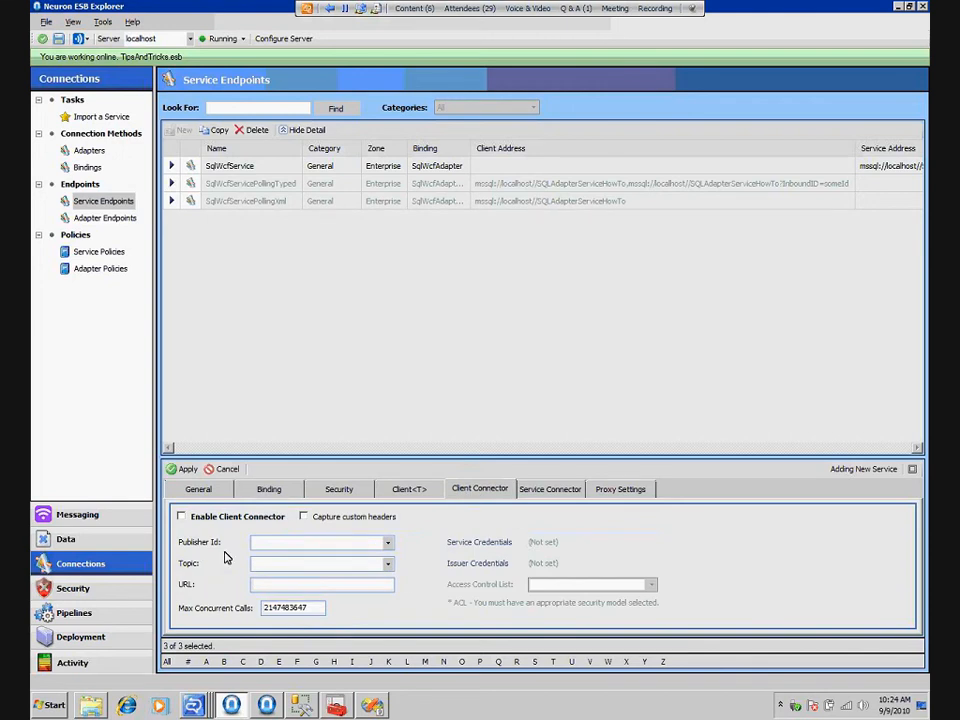
pyautogui.click(182, 516)
pyautogui.click(390, 545)
pyautogui.click(308, 558)
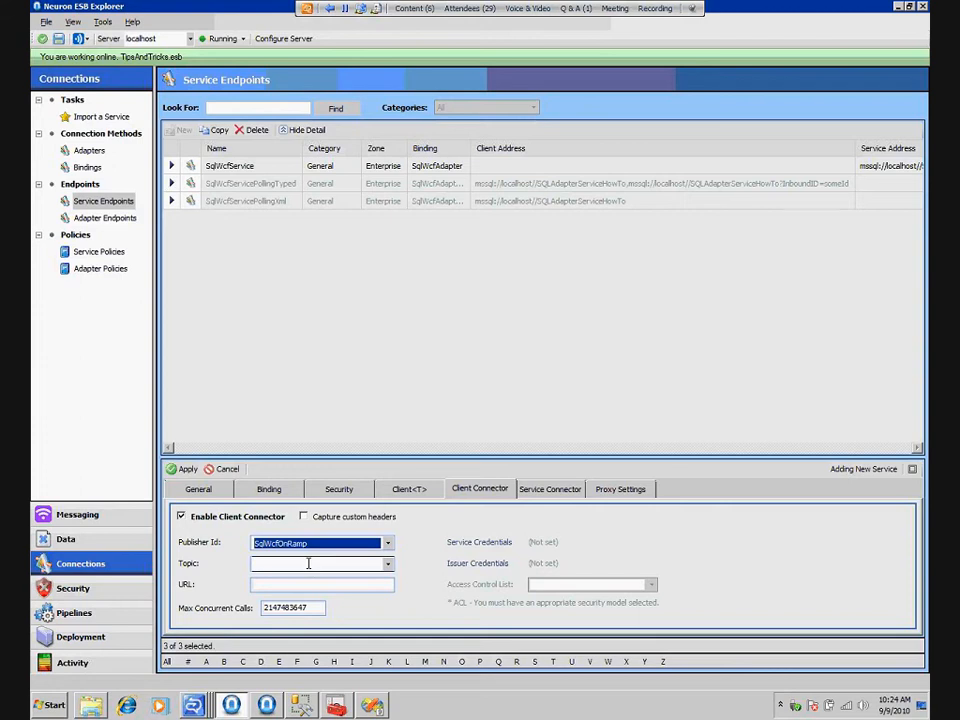
pyautogui.click(388, 563)
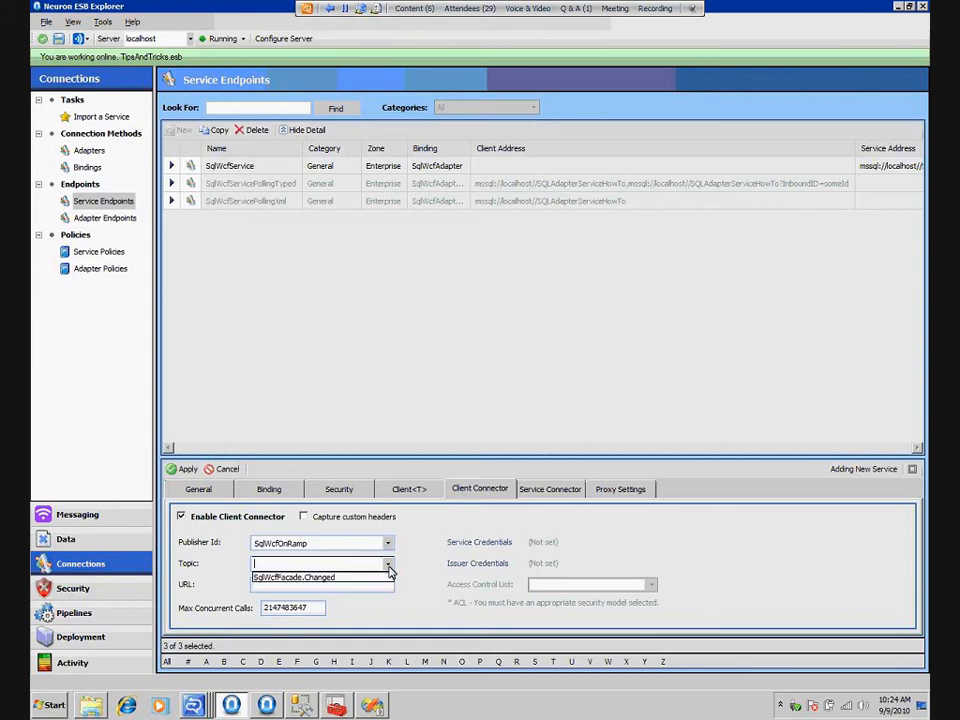
pyautogui.click(352, 578)
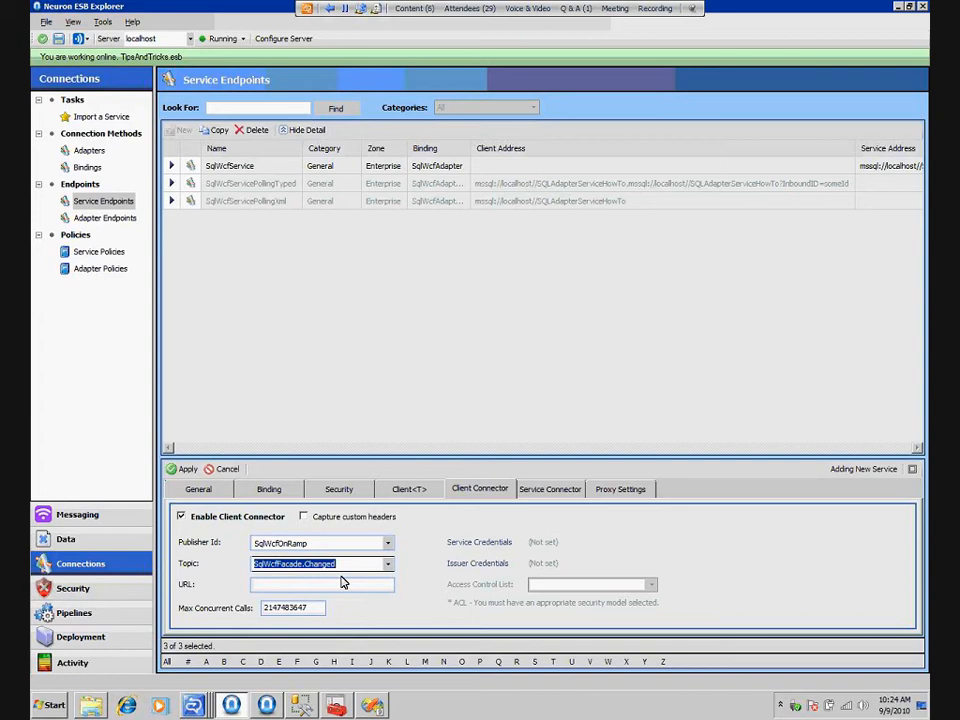
# Set the client connector's URL to mssql://localhost//SQLAdapterServiceHowTo
pyautogui.click(338, 583)
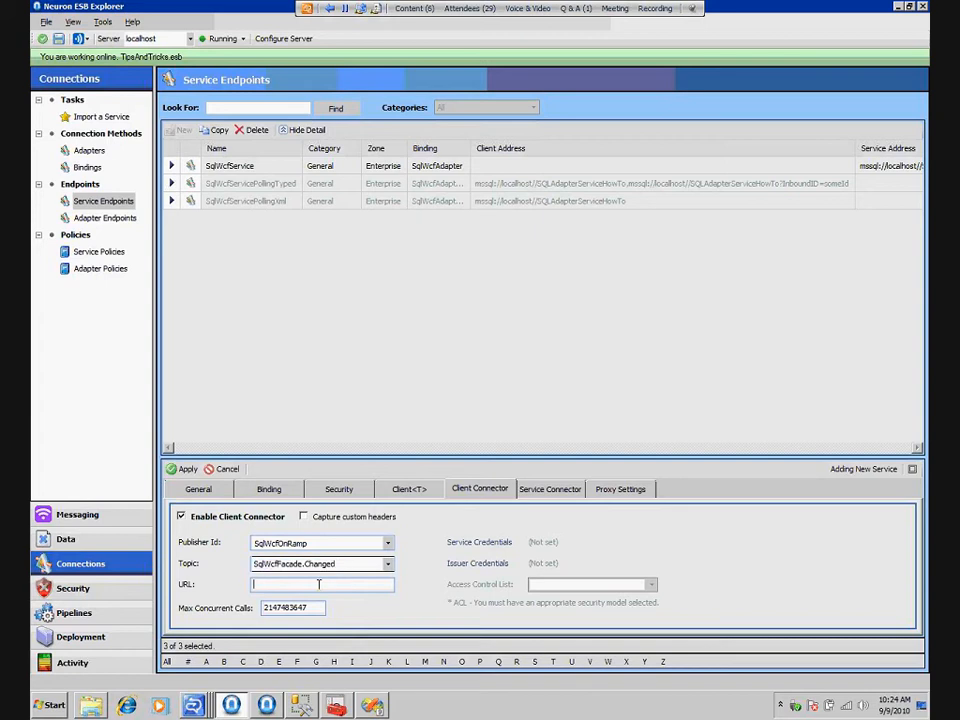
pyautogui.write('mssql://localhost//SQLAdap')
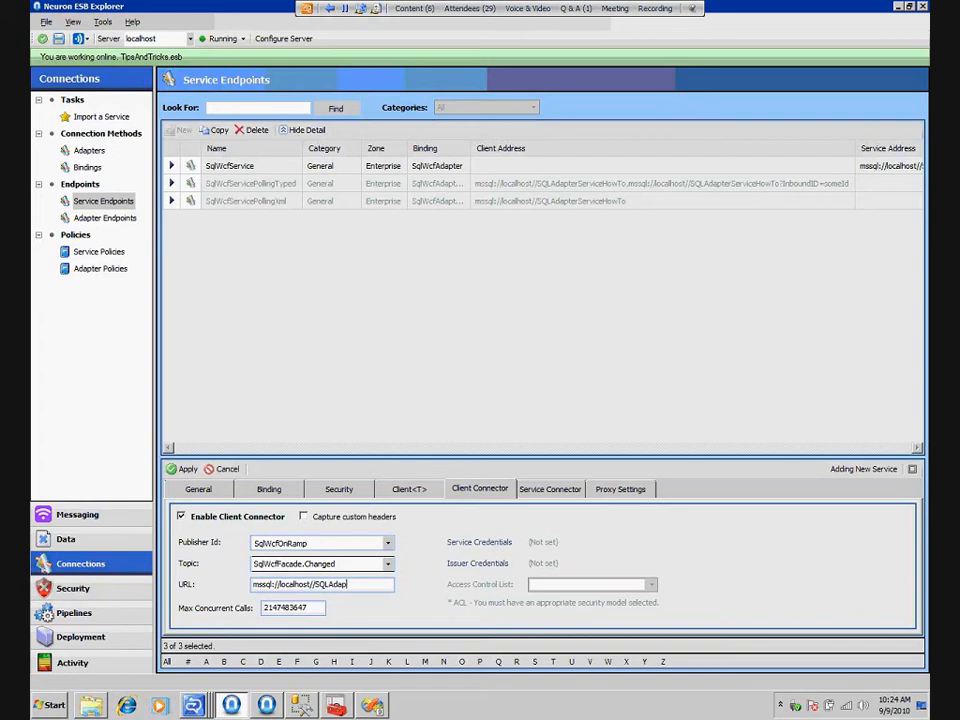
pyautogui.write('terHo')
pyautogui.press('BackSpace')
pyautogui.press('BackSpace')
pyautogui.write('ServiceH')
pyautogui.write('owTo')
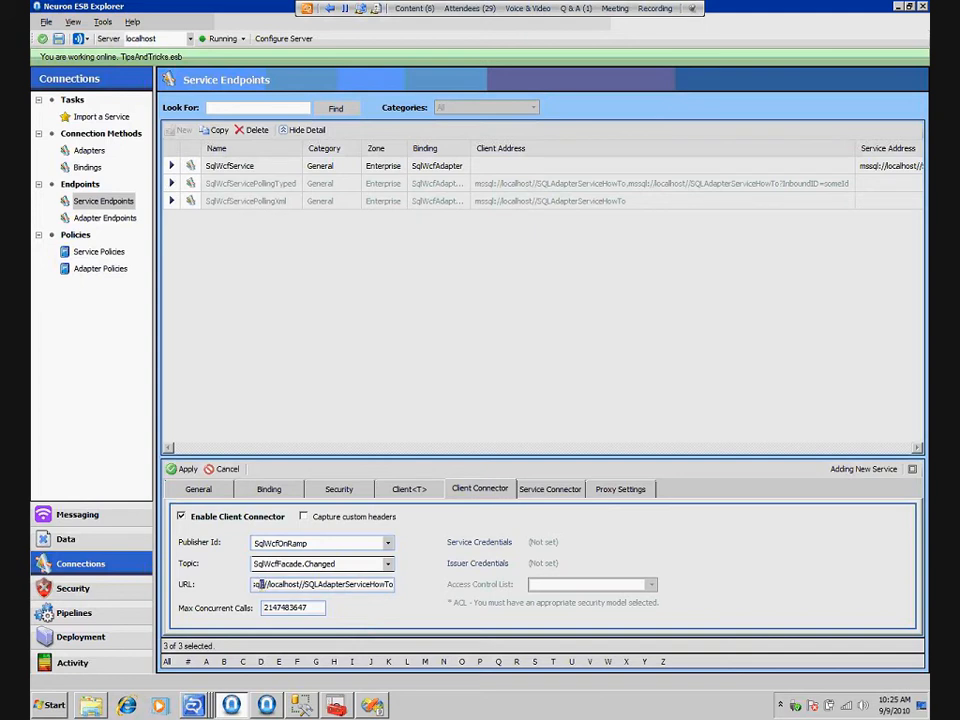
pyautogui.moveTo(262, 584); pyautogui.dragTo(395, 584)
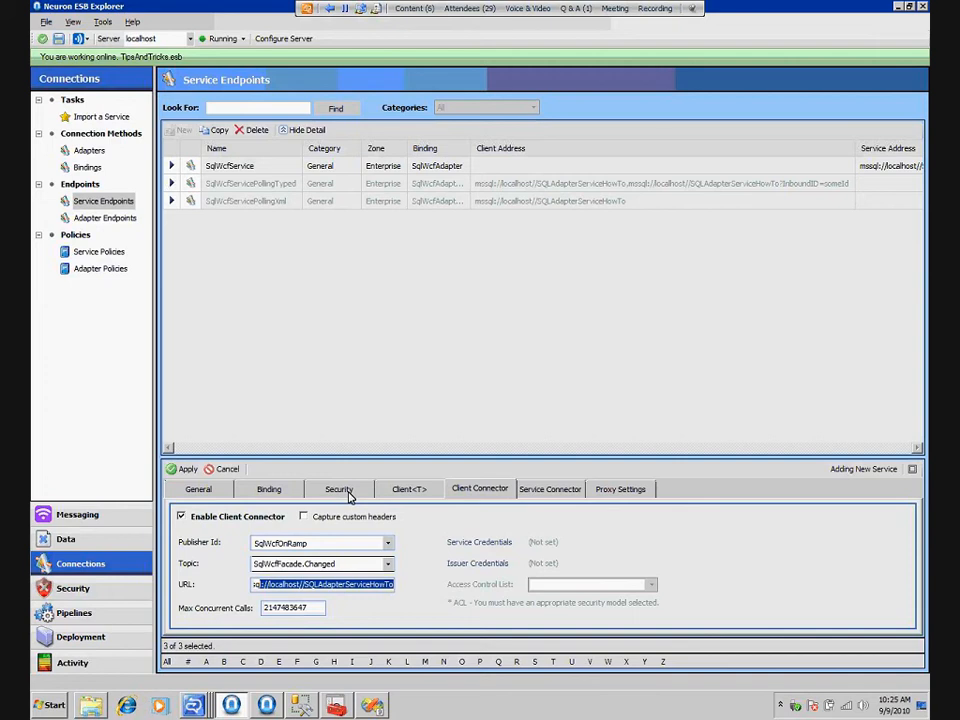
# Apply the new PublishXmlFromSql endpoint and save the configuration changes
pyautogui.click(185, 469)
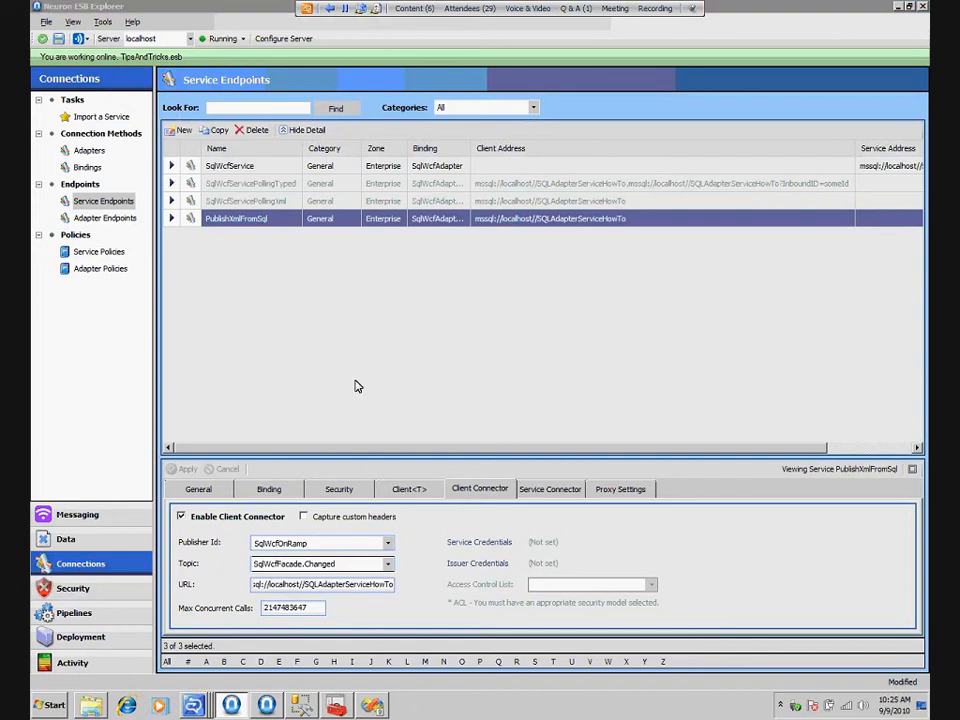
pyautogui.hotkey('ctrl', 's')
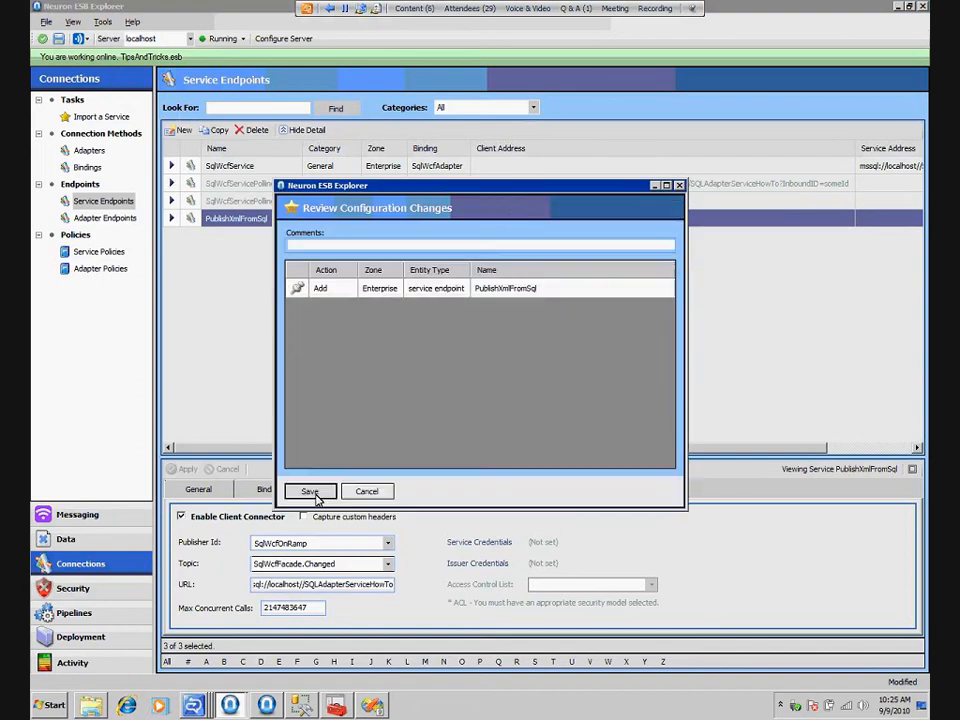
pyautogui.click(311, 492)
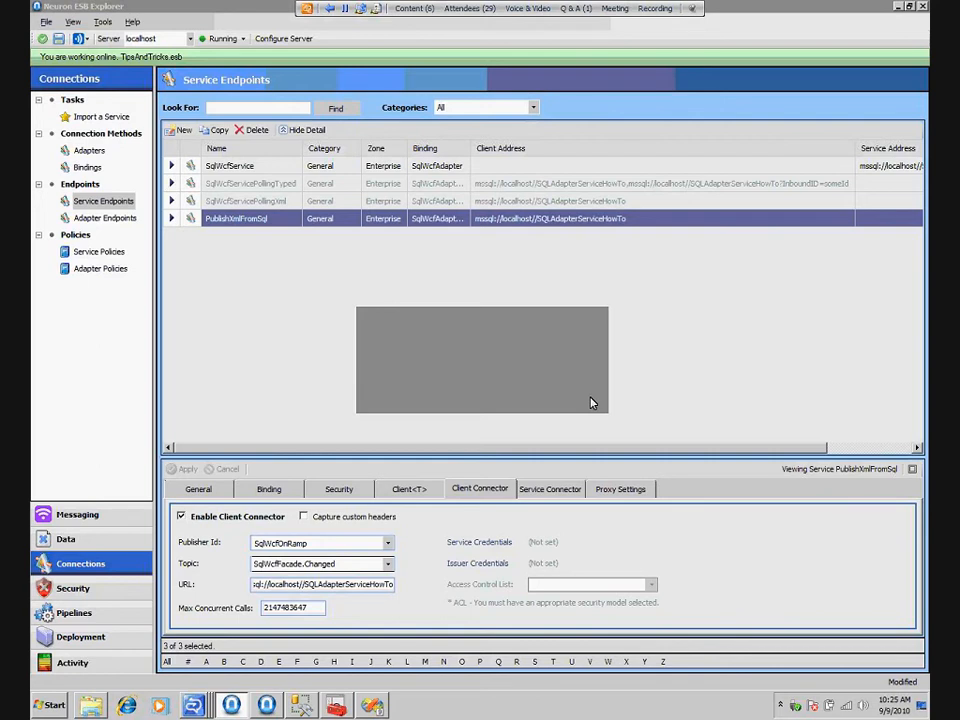
# Monitor the endpoint health of the services, and check the message received in the TestSubscriber test client
pyautogui.click(74, 663)
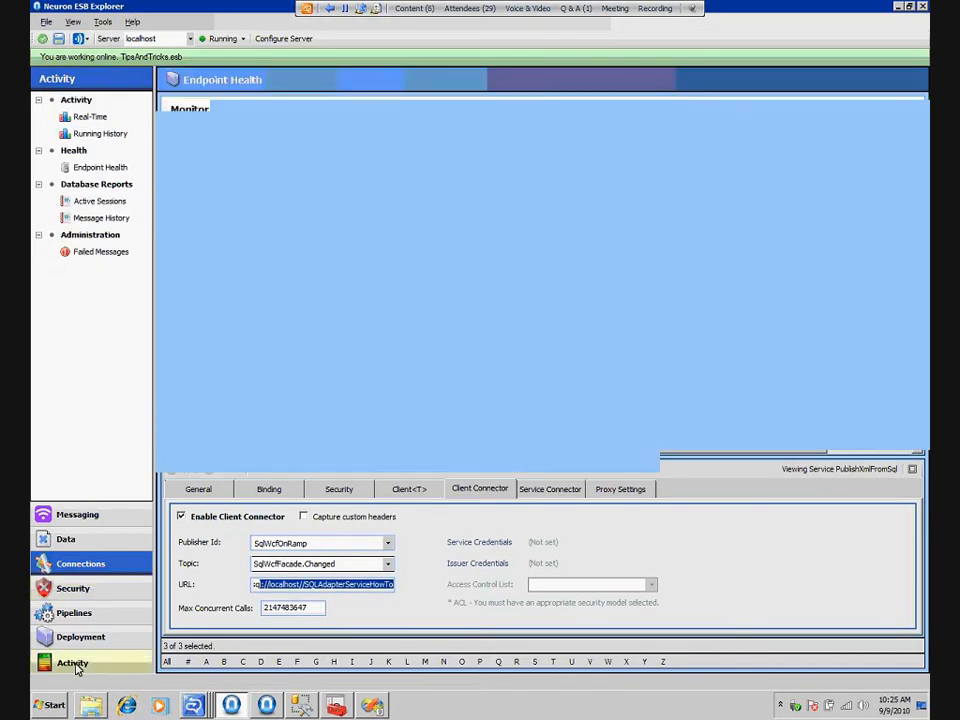
pyautogui.click(100, 167)
pyautogui.click(351, 151)
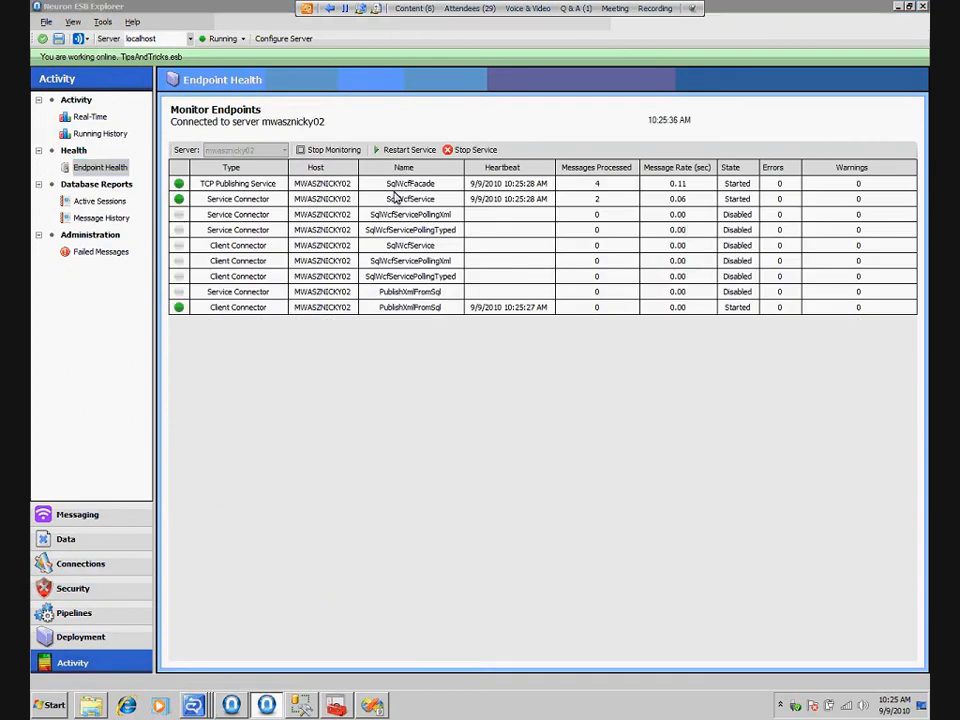
pyautogui.hotkey('alt', 'Tab')
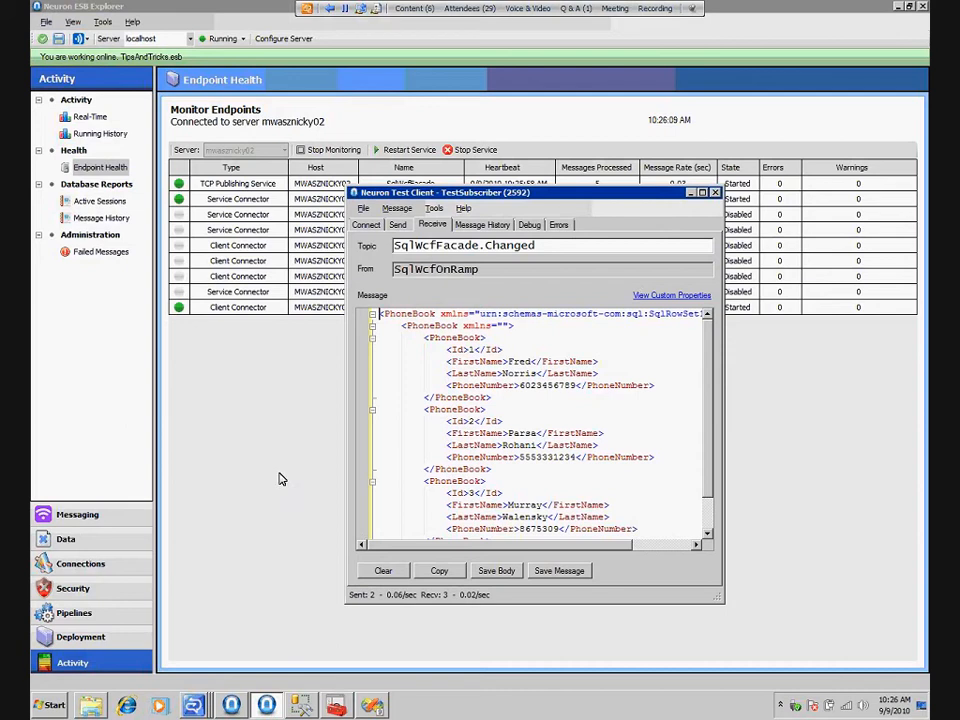
# Open the client connector settings of the SqlWcfServicePollingTyped service endpoint to examine its publisher, topic and URL
pyautogui.click(72, 563)
pyautogui.click(100, 205)
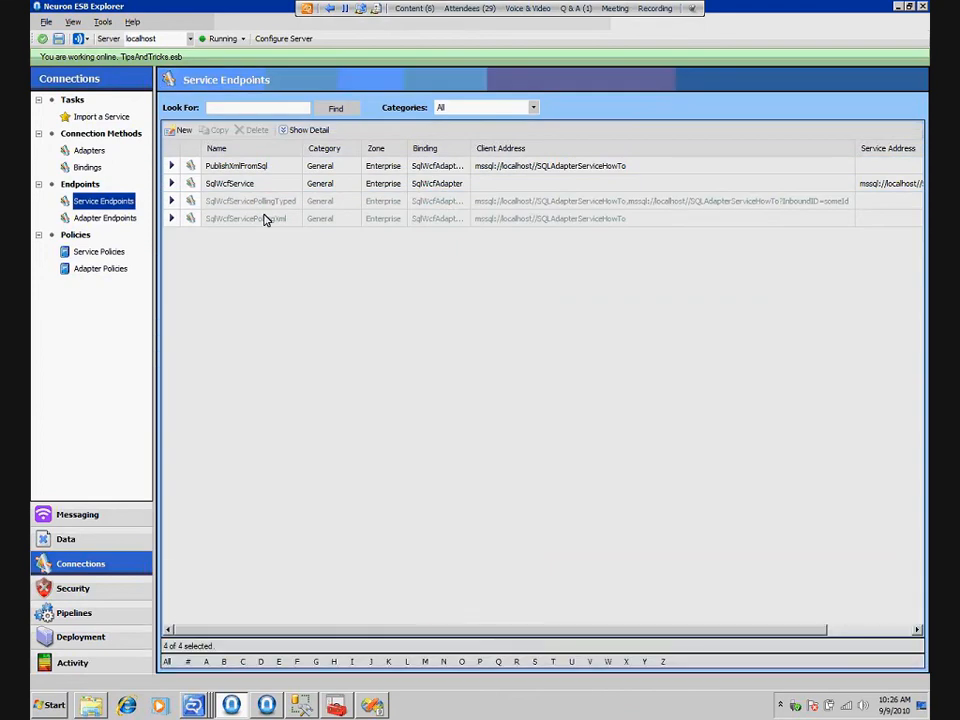
pyautogui.click(349, 201)
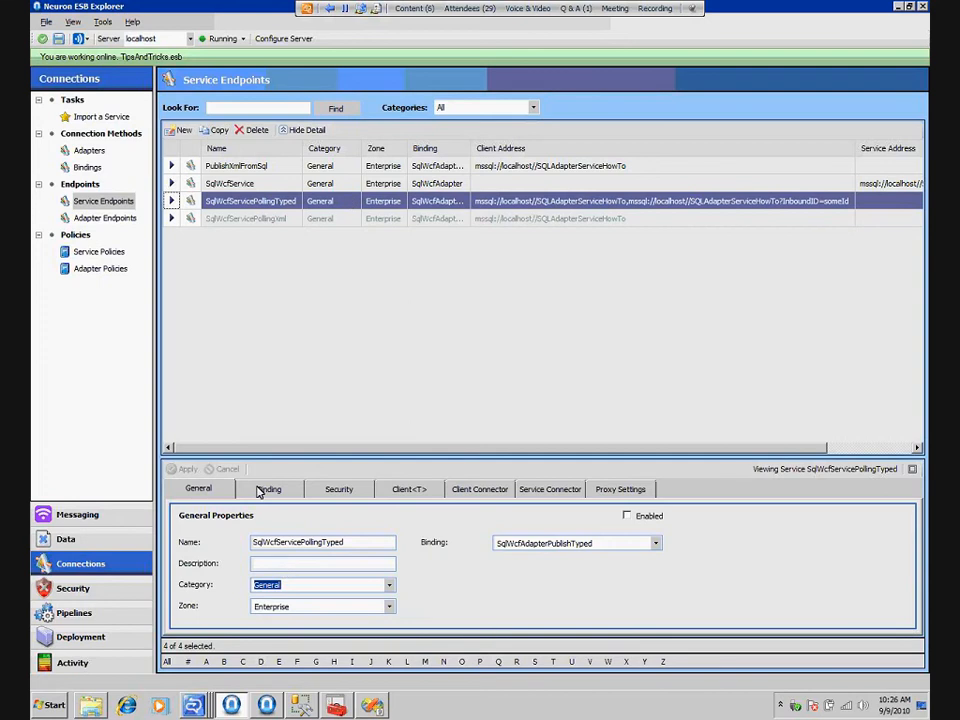
pyautogui.click(479, 489)
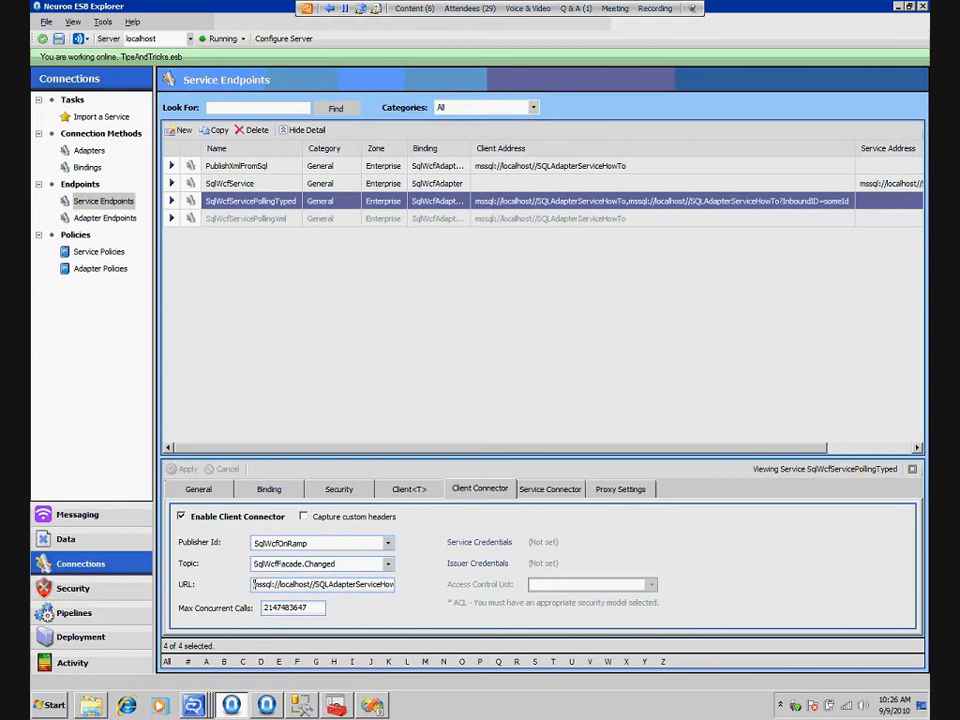
# Copy the client connector URL into a blank Notepad document and examine its two comma-separated addresses and the InboundID parameter
pyautogui.moveTo(253, 584); pyautogui.dragTo(412, 587)
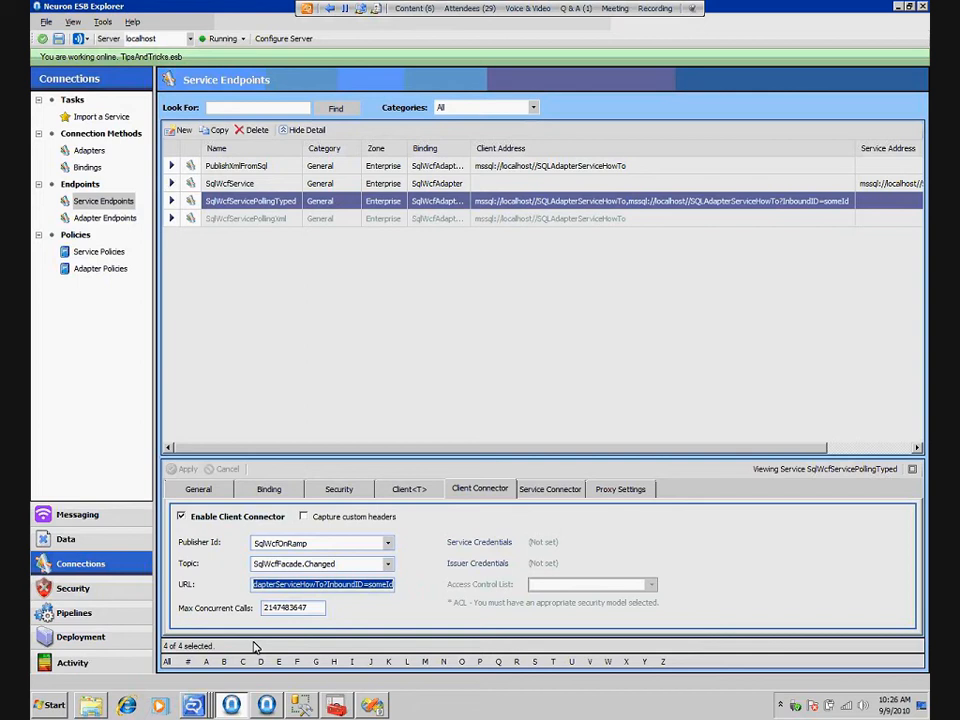
pyautogui.click(84, 712)
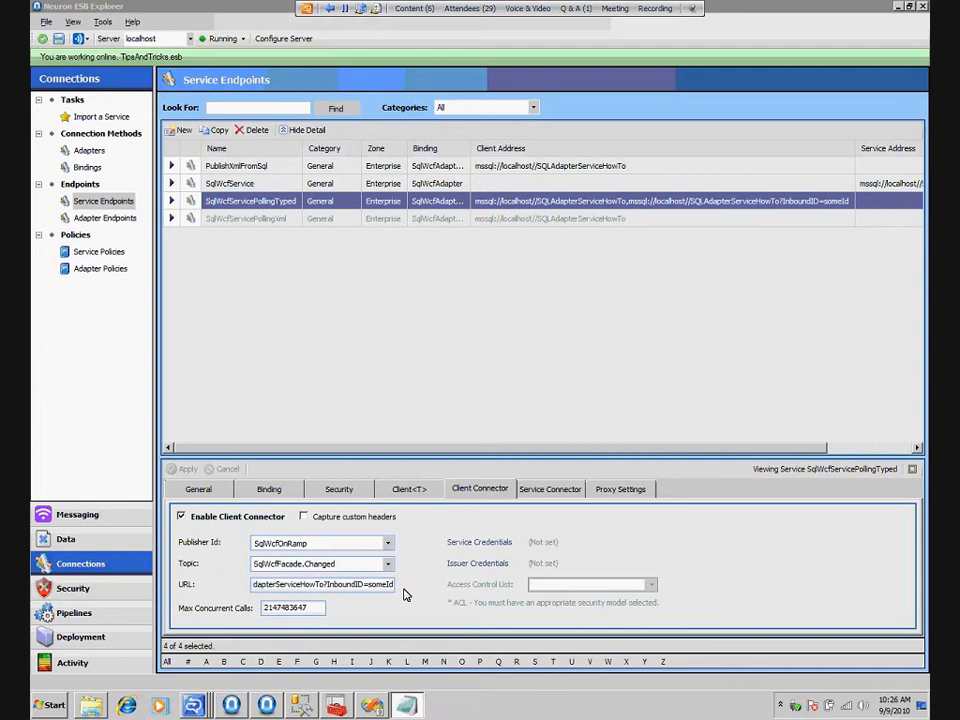
pyautogui.write('mssql://localhost//SQLAdapterServiceHowTo,mssql://localhost//SQLAdapterServiceHowTo?InboundID=someId')
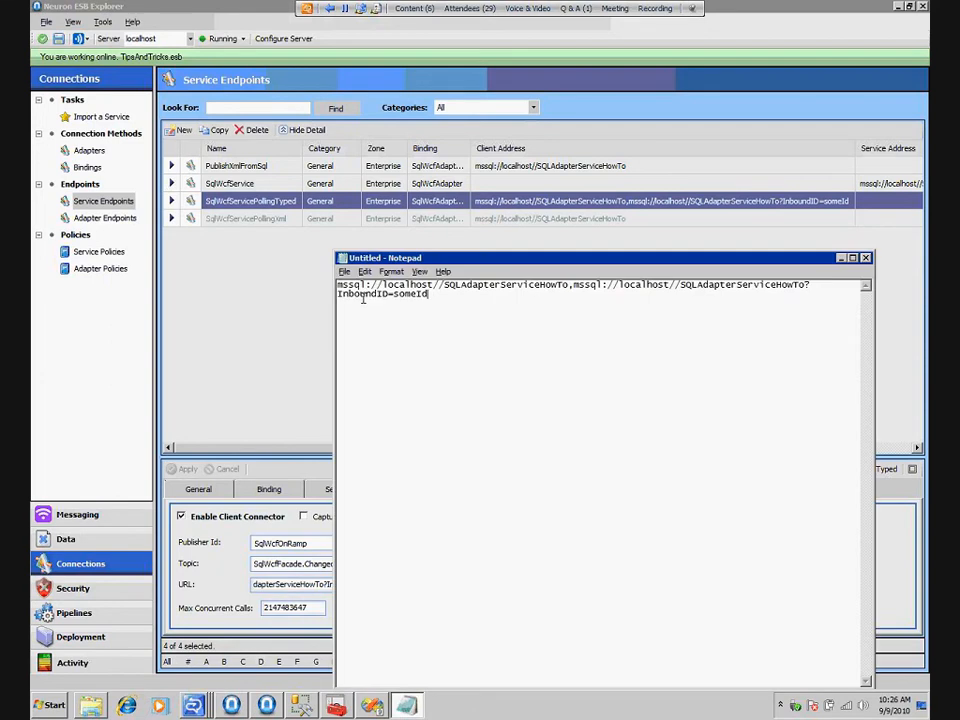
pyautogui.doubleClick(363, 295)
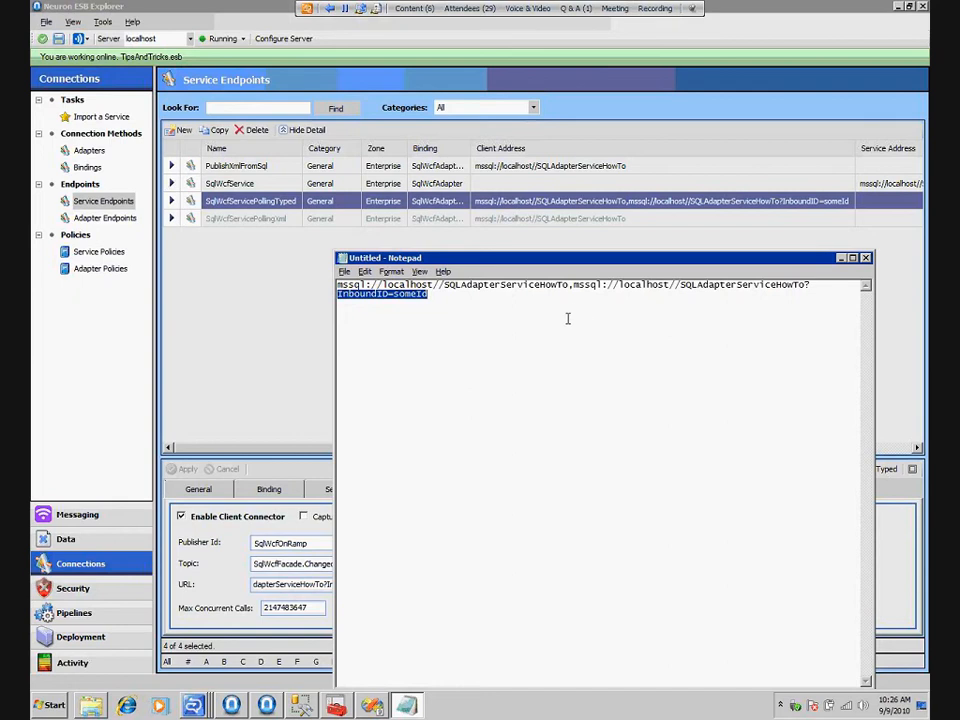
pyautogui.click(450, 294)
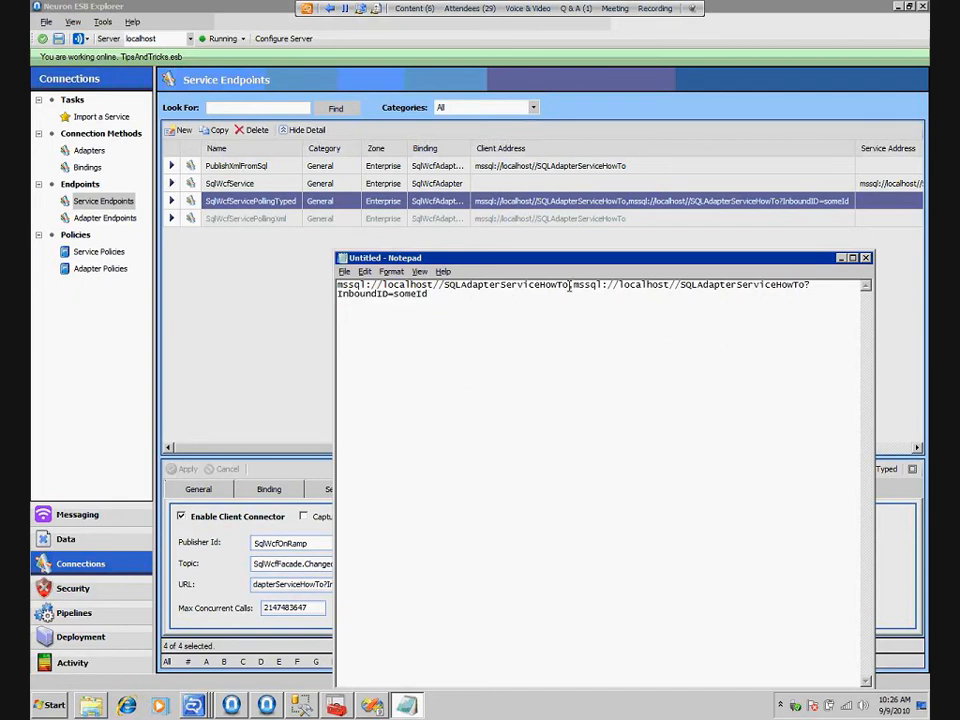
pyautogui.moveTo(569, 285); pyautogui.dragTo(340, 287)
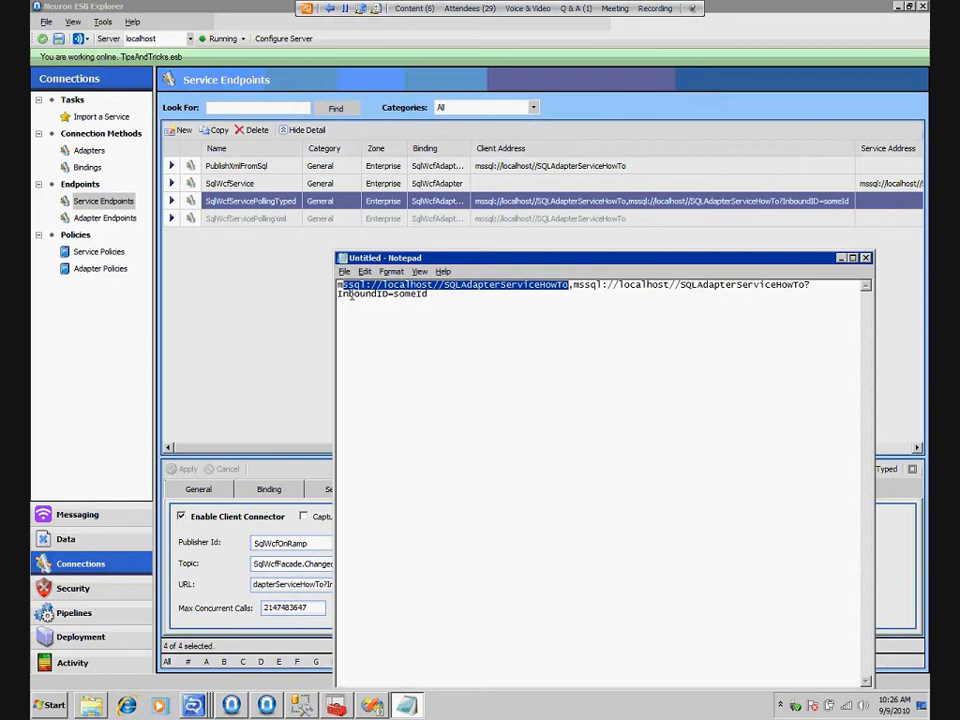
pyautogui.click(574, 285)
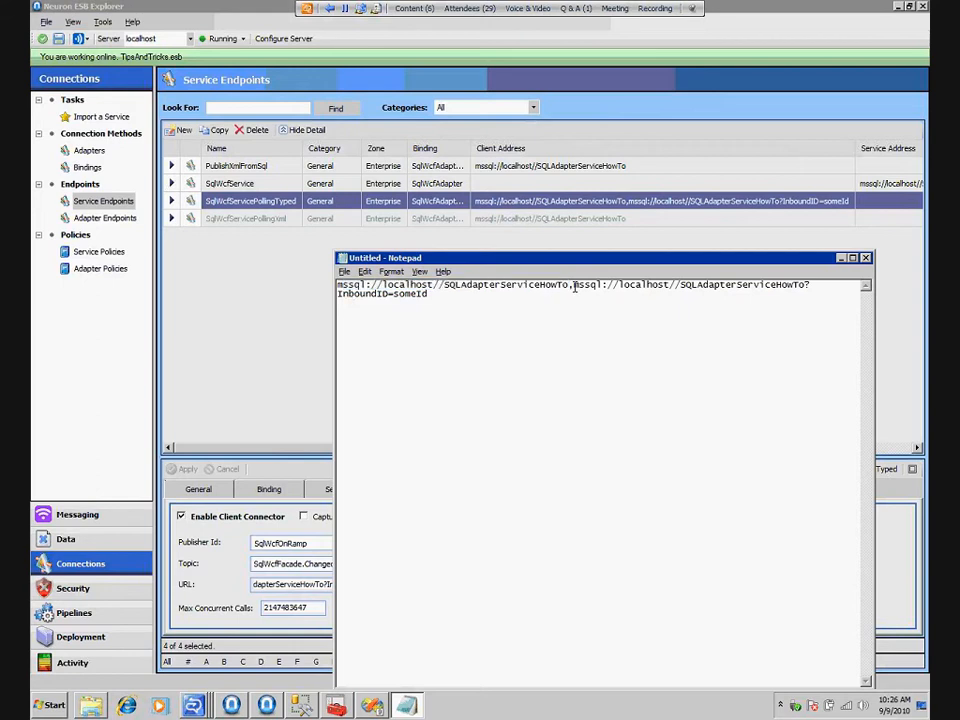
pyautogui.doubleClick(587, 285)
pyautogui.moveTo(694, 281); pyautogui.dragTo(806, 284)
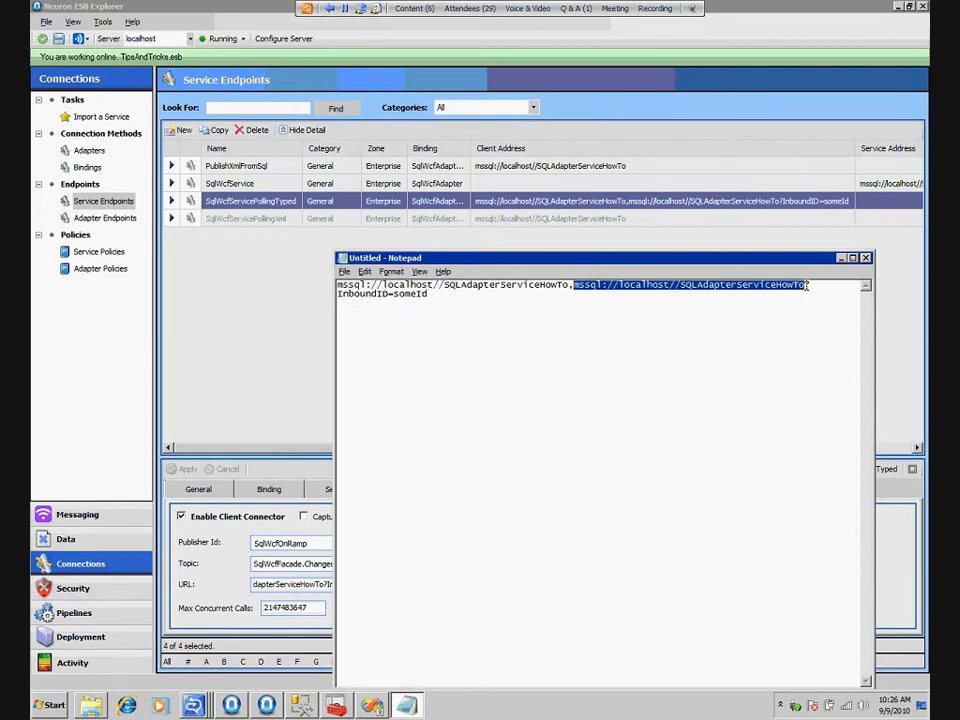
pyautogui.click(439, 297)
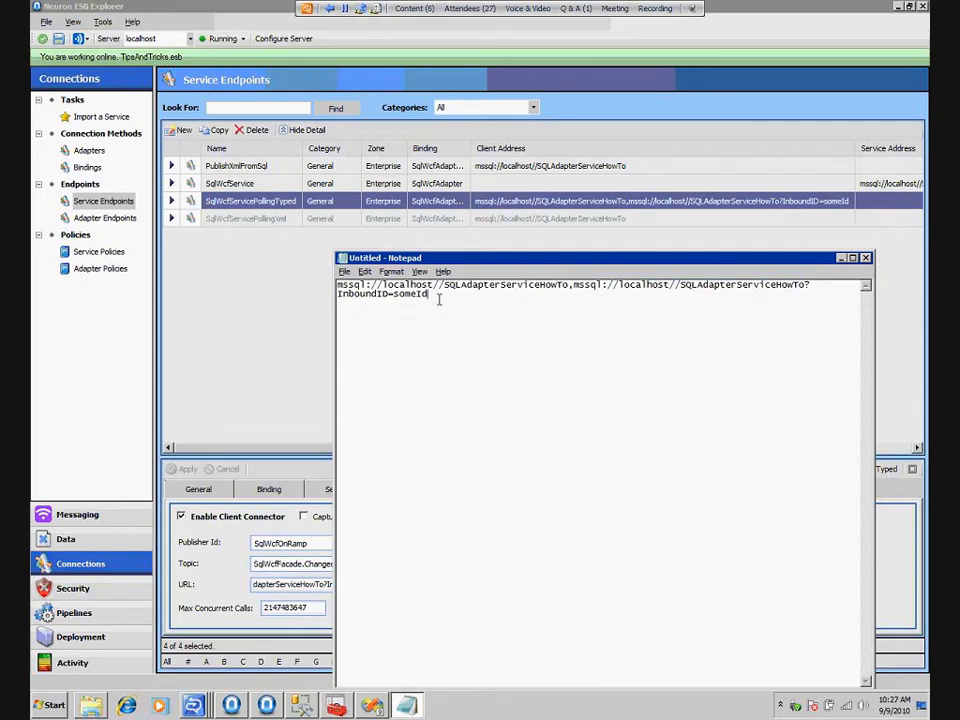
# Add a comma after InboundID=someId in the note, discard the note and return to Neuron ESB Explorer
pyautogui.write(',')
pyautogui.moveTo(444, 286); pyautogui.dragTo(323, 286)
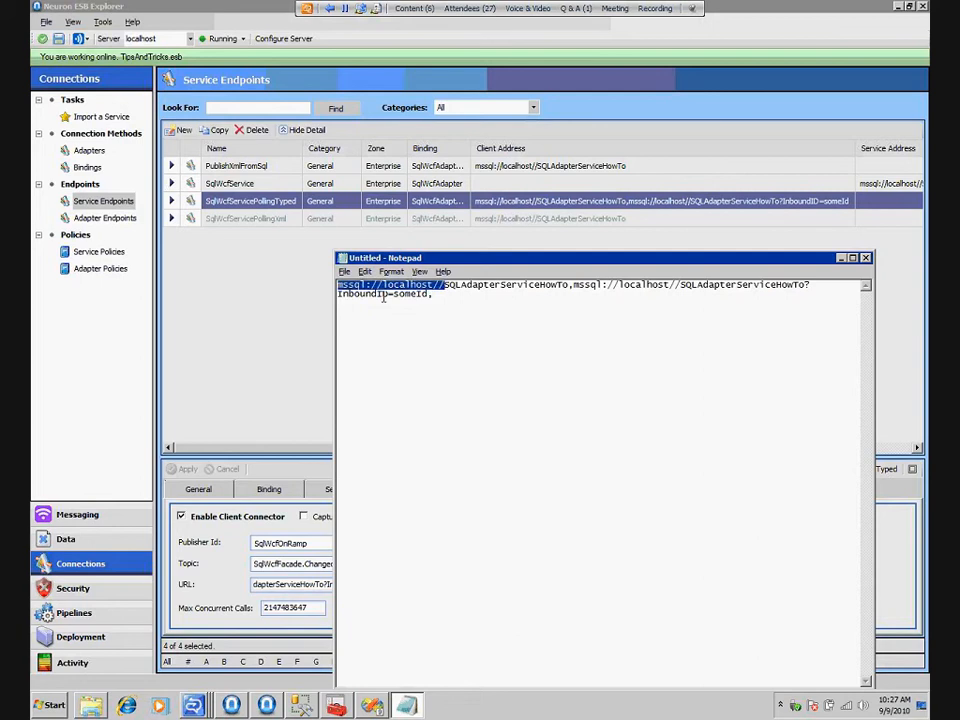
pyautogui.hotkey('ctrl', 'a')
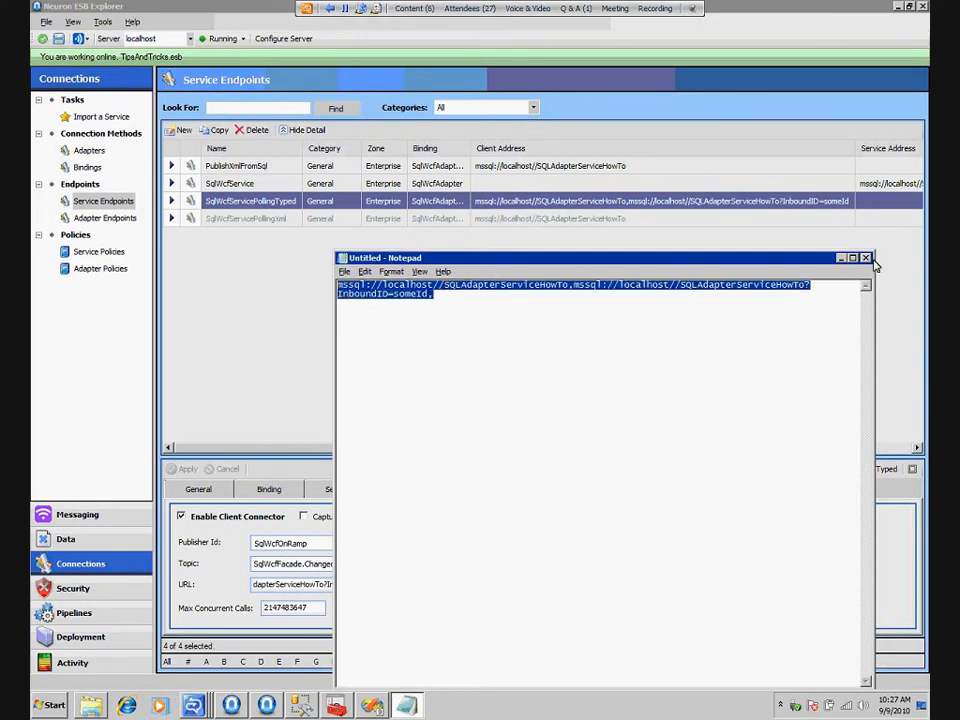
pyautogui.hotkey('alt', 'Tab')
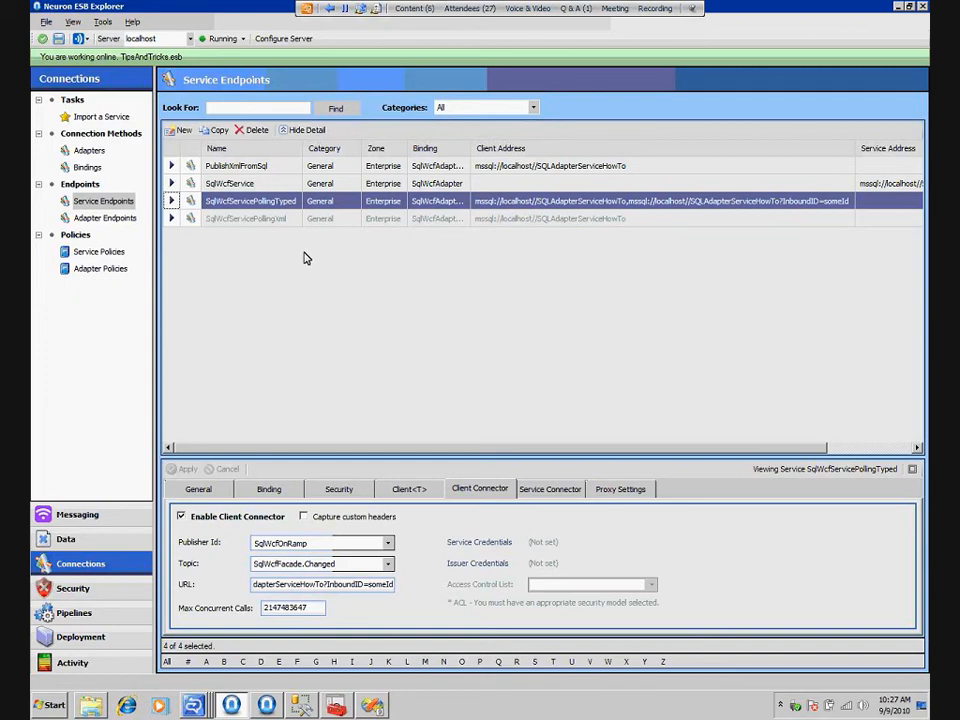
# Open the SqlWcfAdapterPublishTyped adapter and examine its binding and connection properties, including the polling statements and InboundId
pyautogui.click(82, 150)
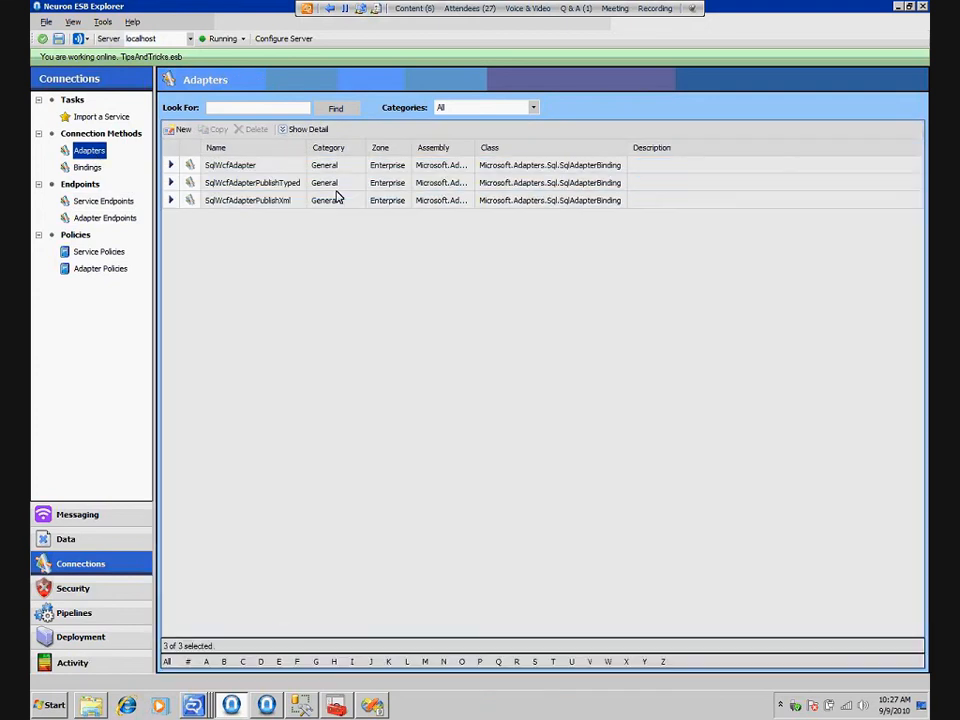
pyautogui.doubleClick(337, 190)
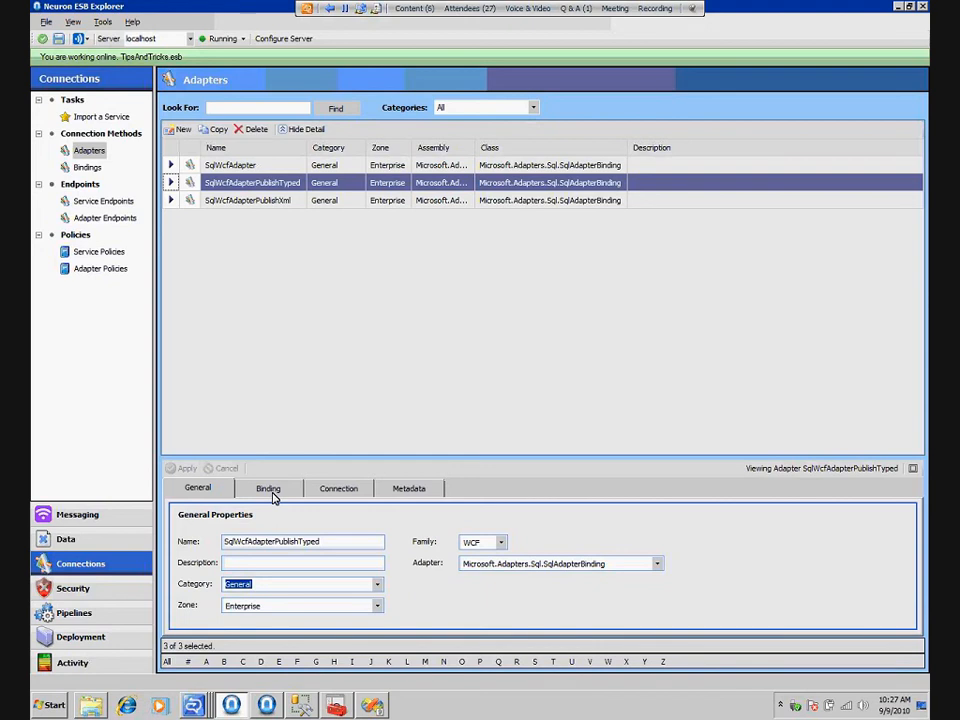
pyautogui.click(270, 490)
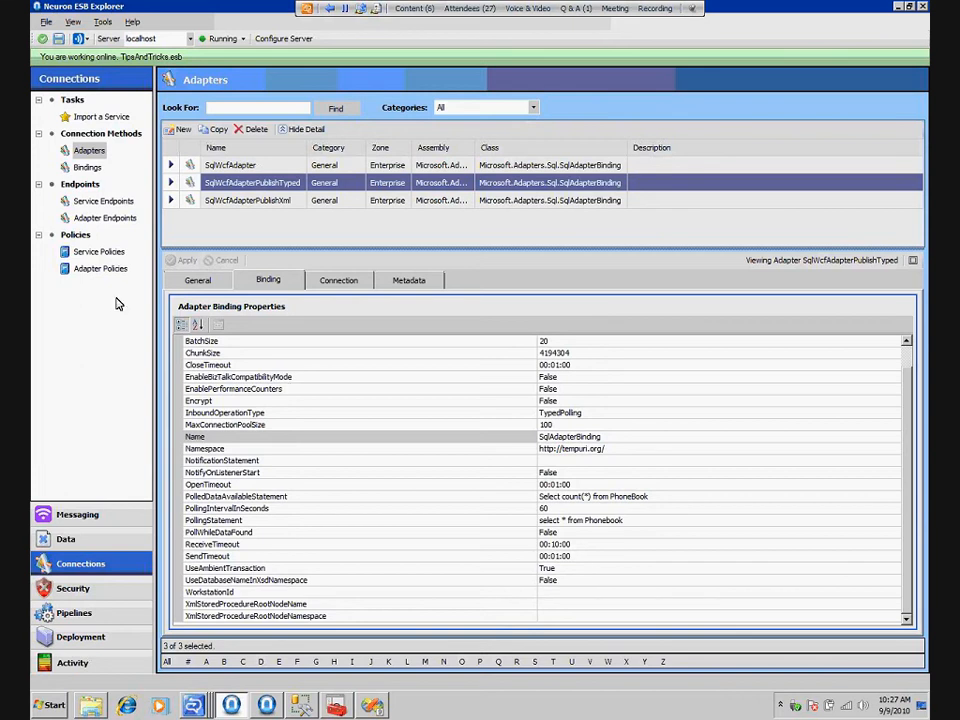
pyautogui.click(347, 284)
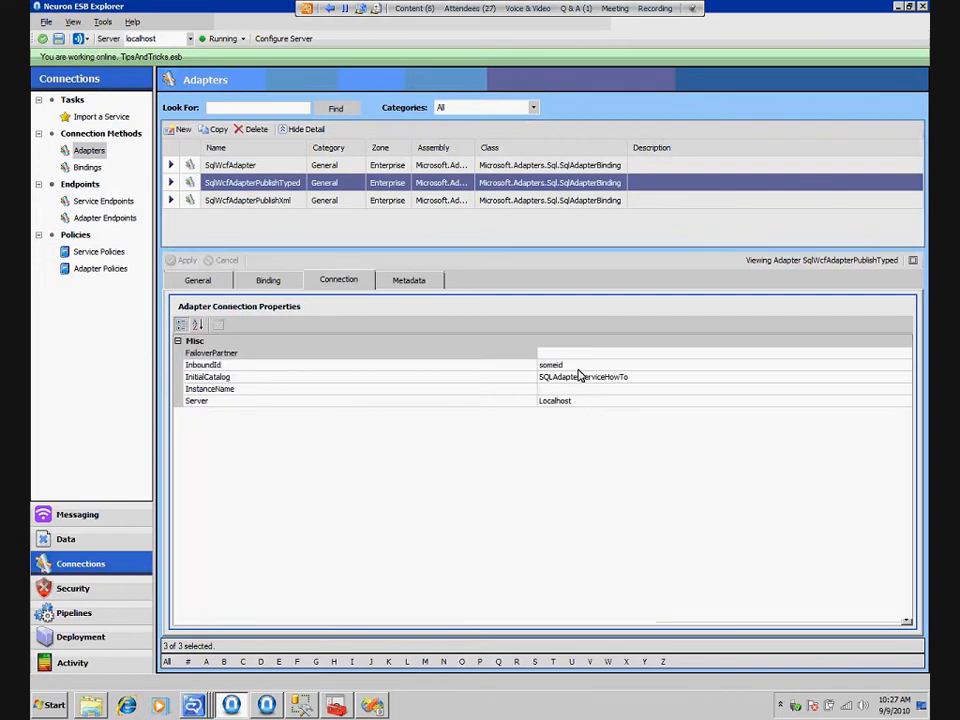
# Try the Windows client credential type in the adapter's metadata settings, cancel the edit and return to the general properties
pyautogui.click(420, 285)
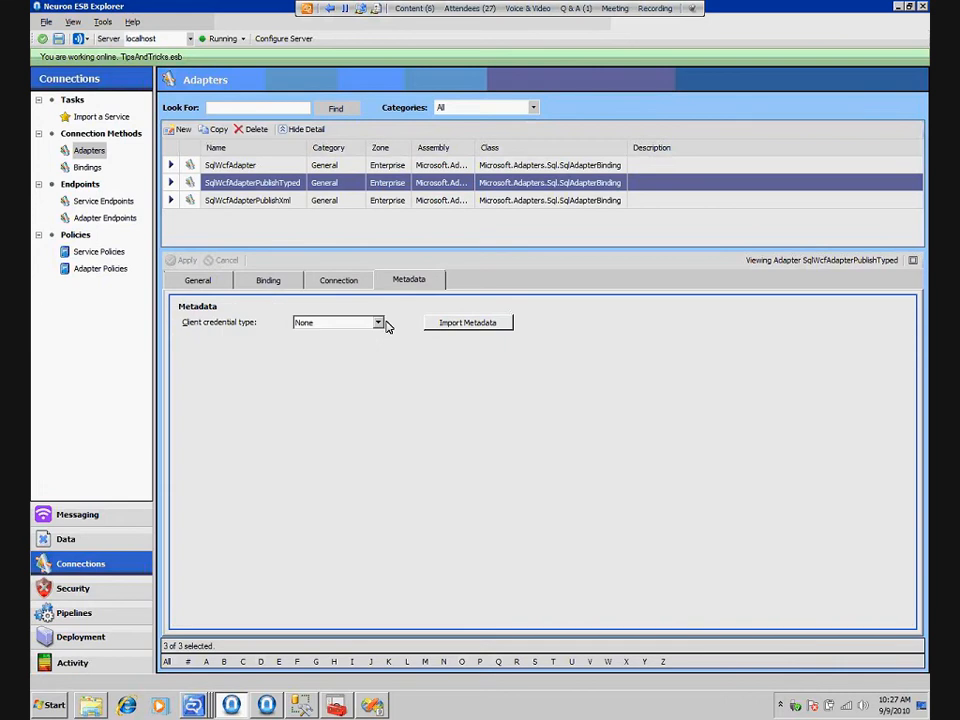
pyautogui.click(379, 323)
pyautogui.click(340, 345)
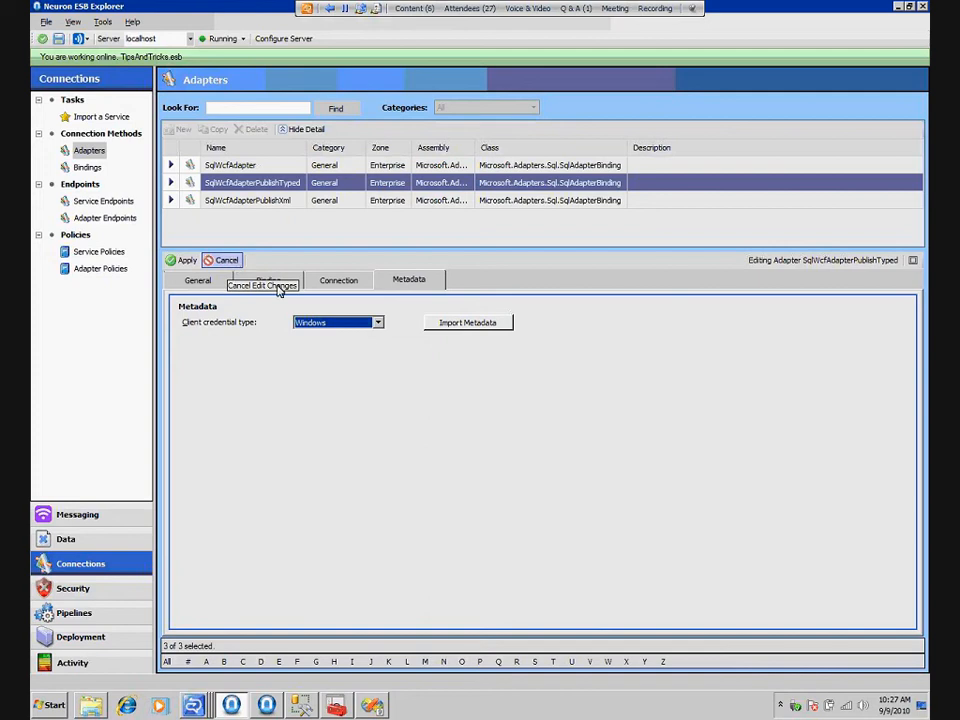
pyautogui.click(230, 261)
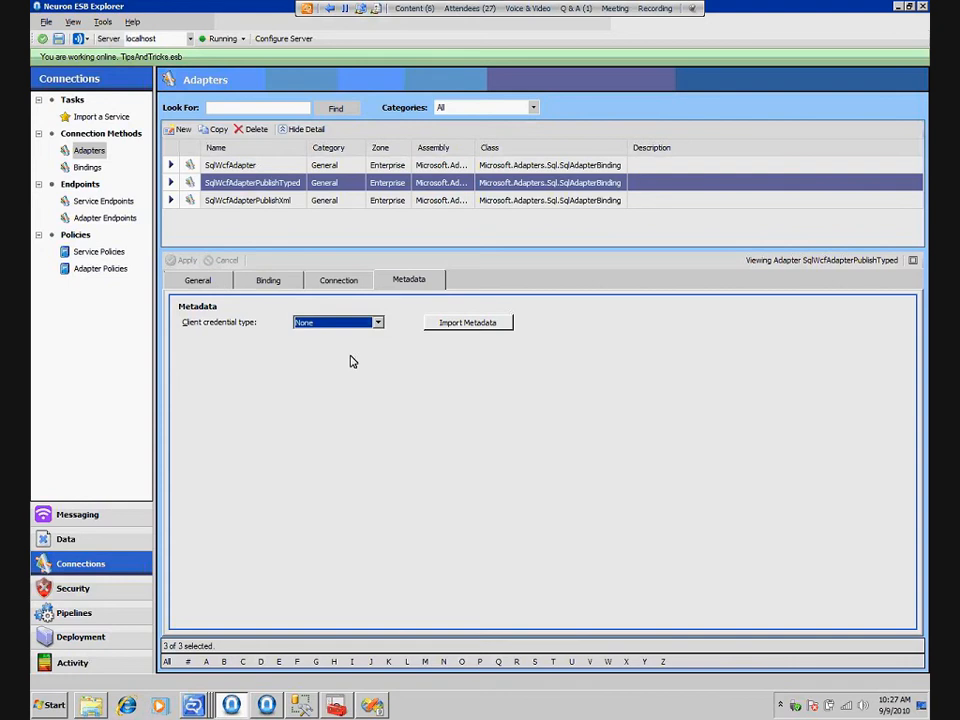
pyautogui.click(200, 281)
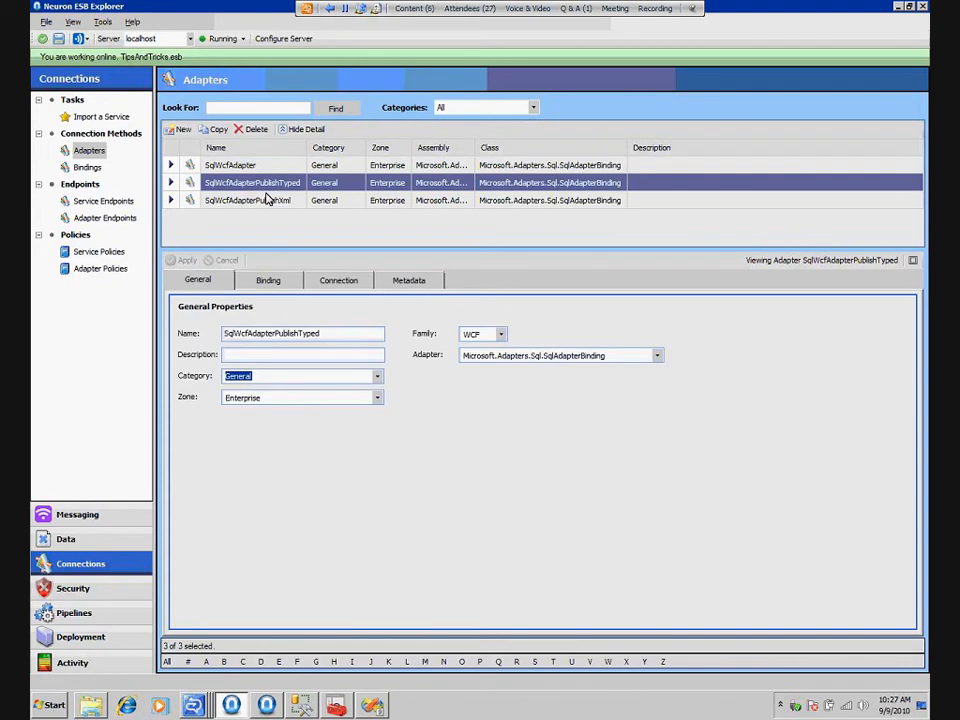
# Open the SqlWcfService service endpoint and examine the bindings available for it, keeping SqlWcfAdapter
pyautogui.click(104, 201)
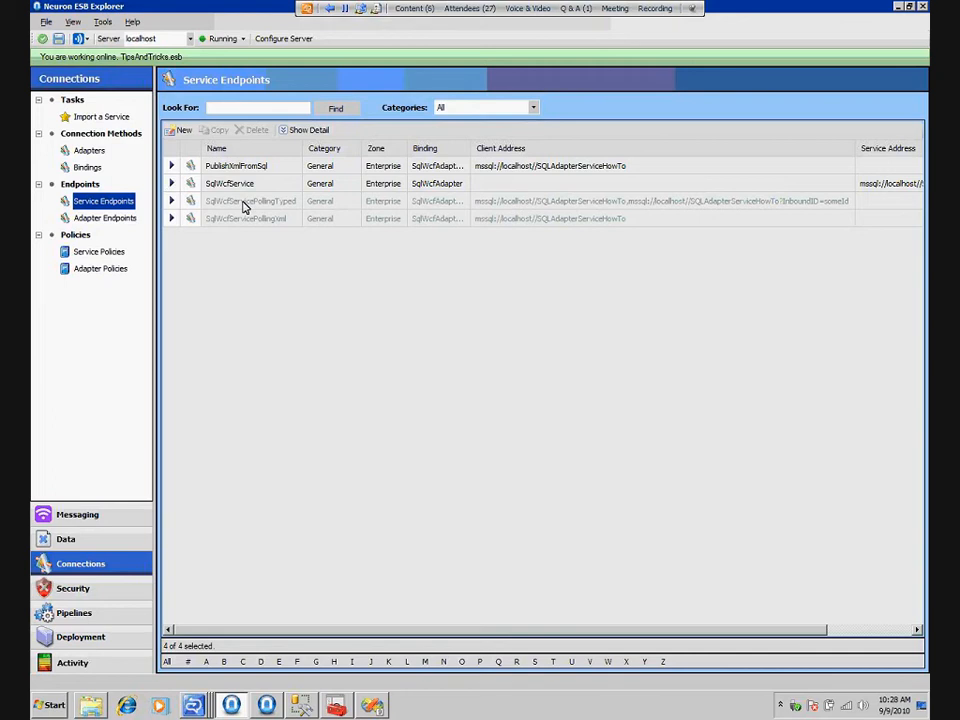
pyautogui.doubleClick(252, 185)
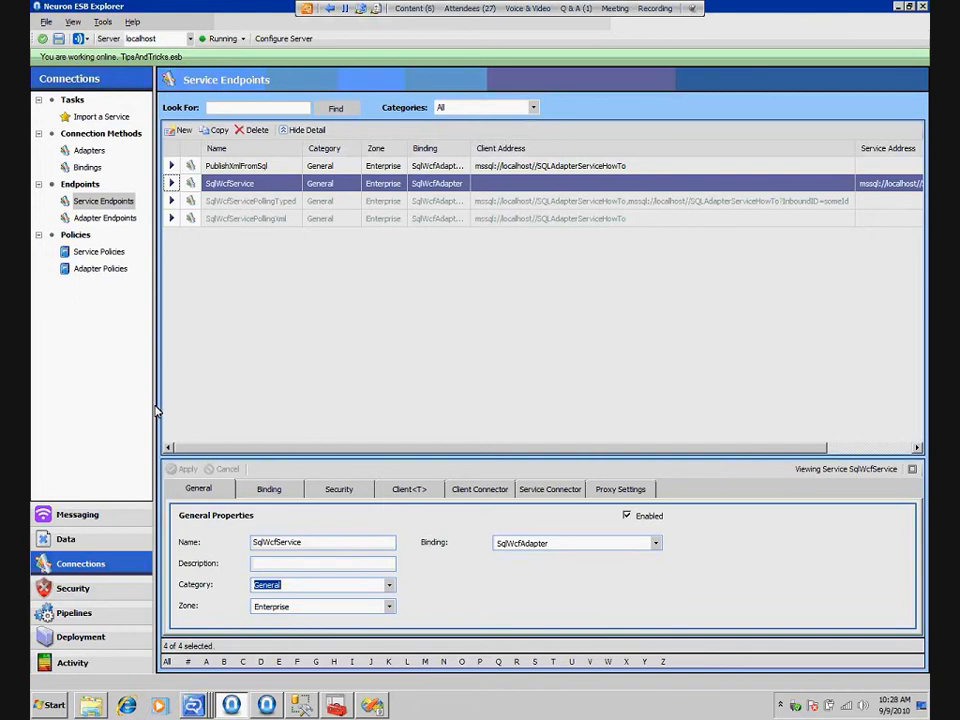
pyautogui.click(657, 544)
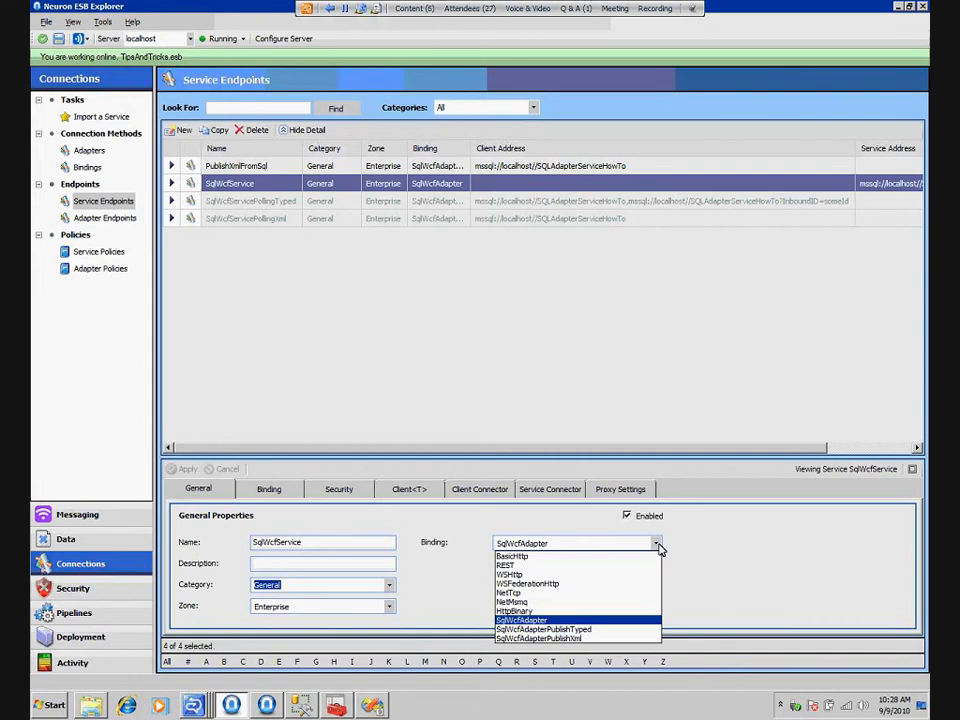
pyautogui.click(658, 546)
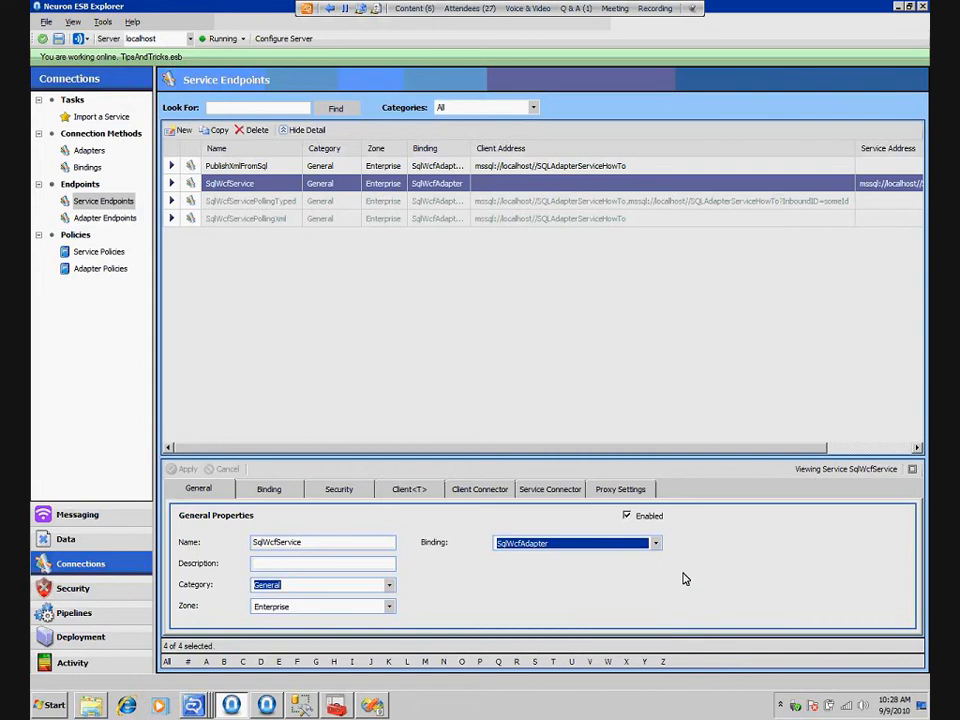
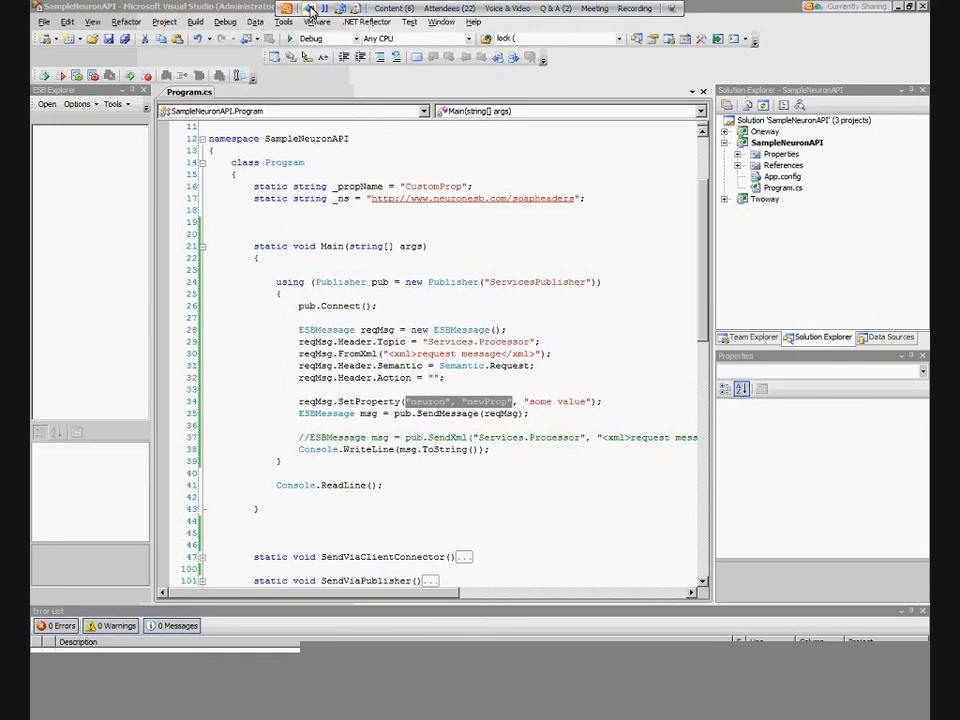
# Switch from Visual Studio to Neuron ESB Explorer and connect online to the ServiceDemo.esb configuration on localhost, port 50000
pyautogui.hotkey('alt', 'Tab')
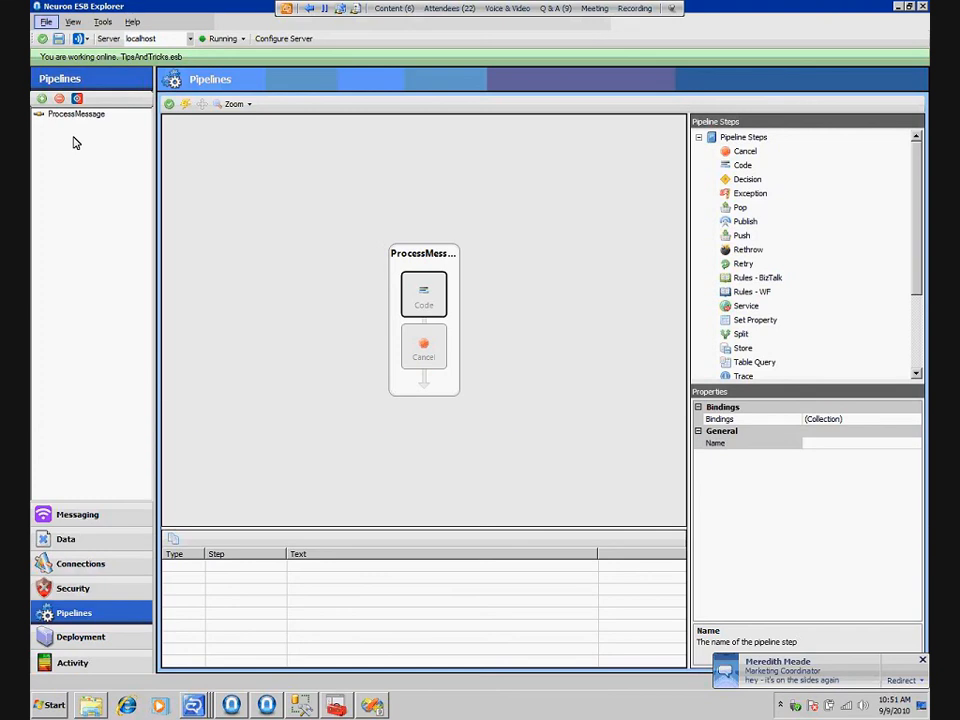
pyautogui.click(76, 143)
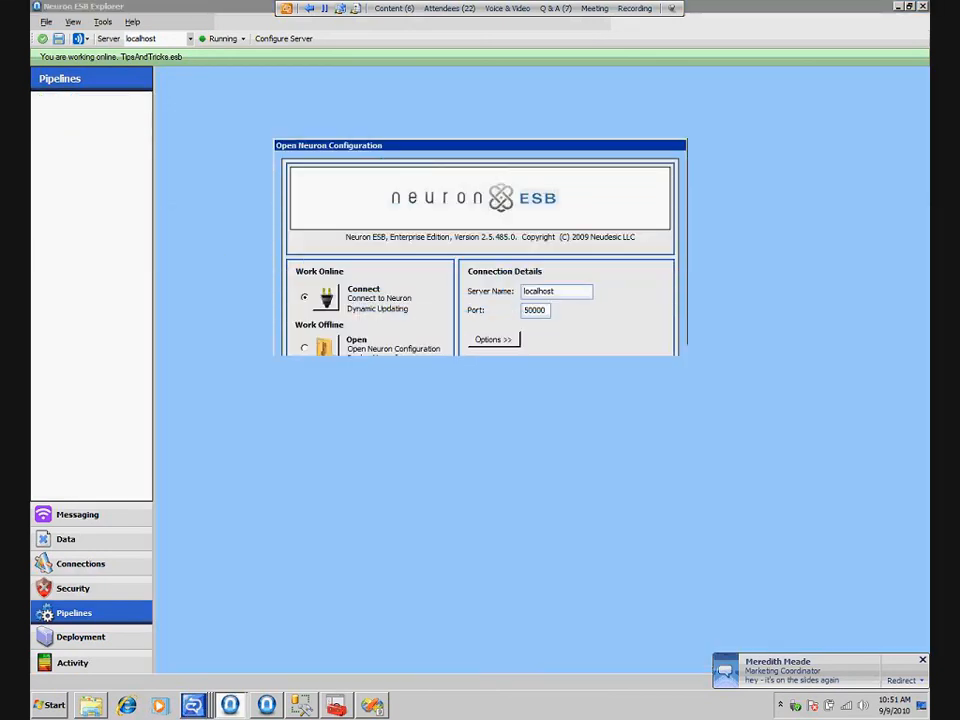
pyautogui.click(598, 527)
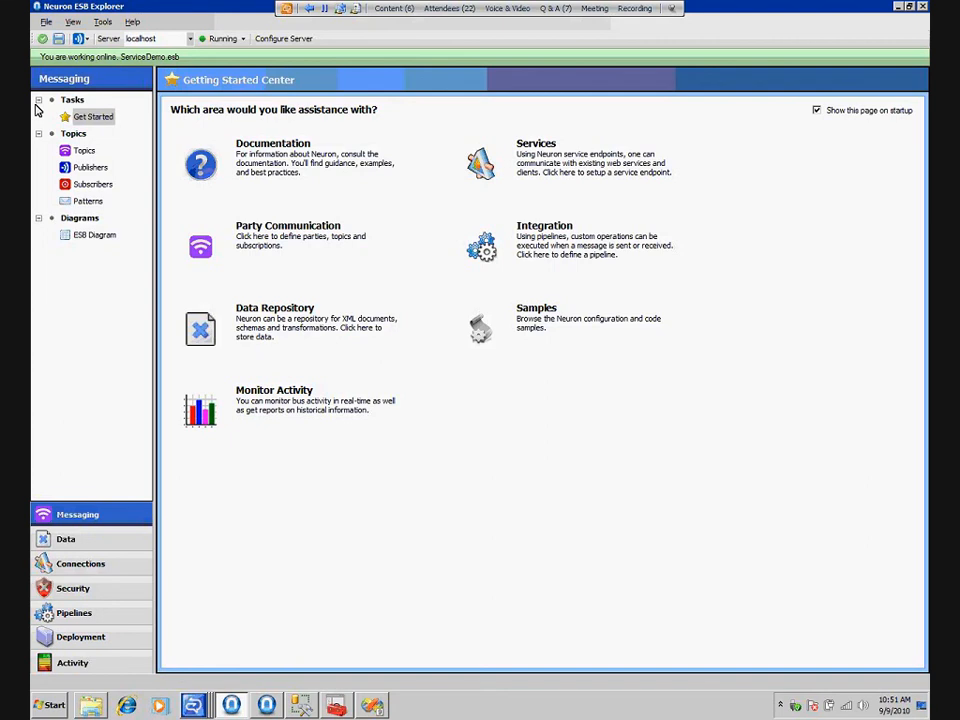
# Examine the topics and the topic subscriptions of the ServicePublisher and TwoWaySubscriber parties
pyautogui.click(84, 150)
pyautogui.click(238, 166)
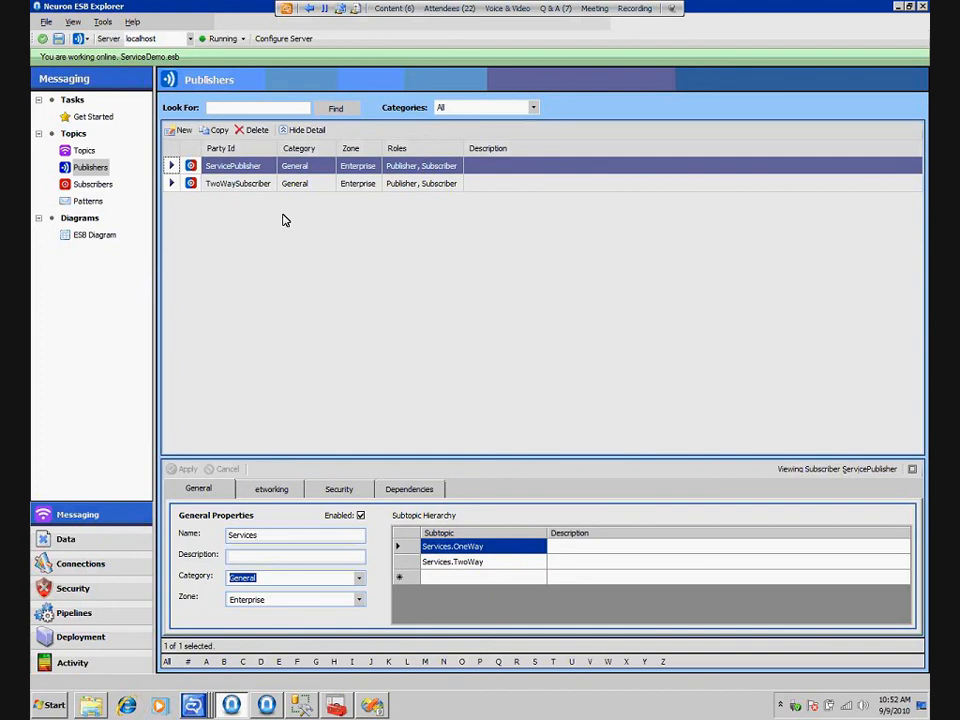
pyautogui.click(234, 185)
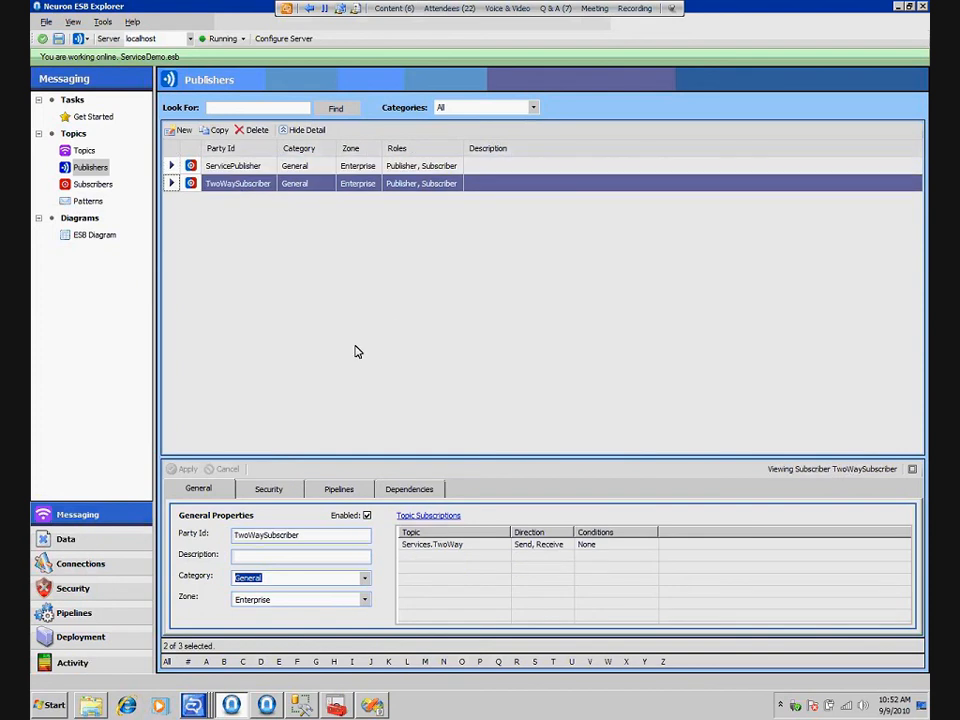
# Open the service endpoints and compare the binding properties and messaging patterns of OnRampOneWay and OnRampTwoWay
pyautogui.click(90, 564)
pyautogui.click(120, 203)
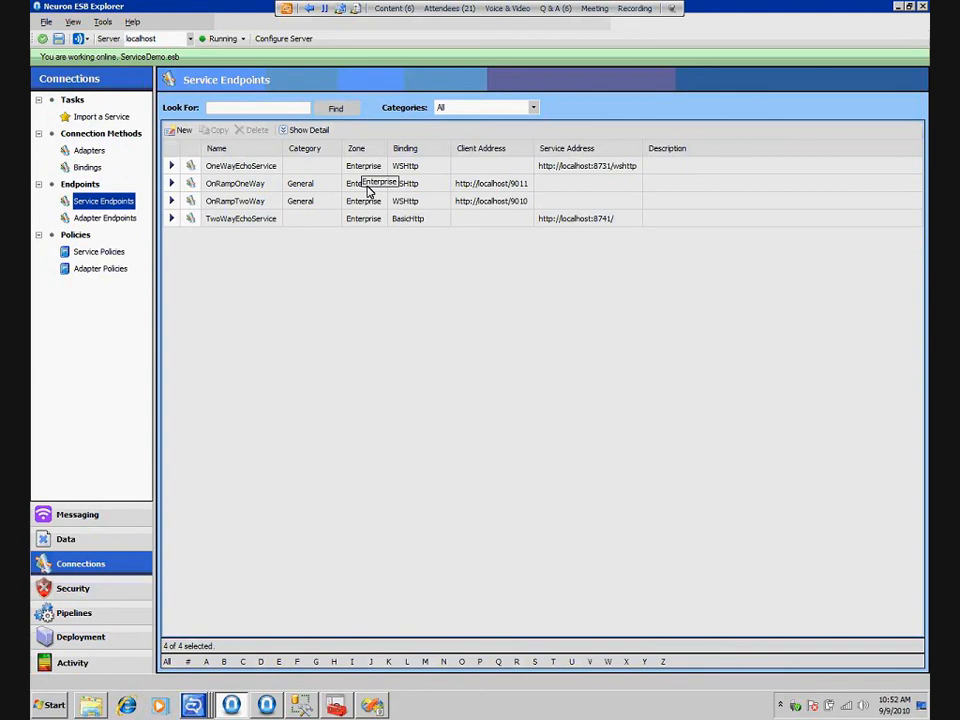
pyautogui.click(370, 190)
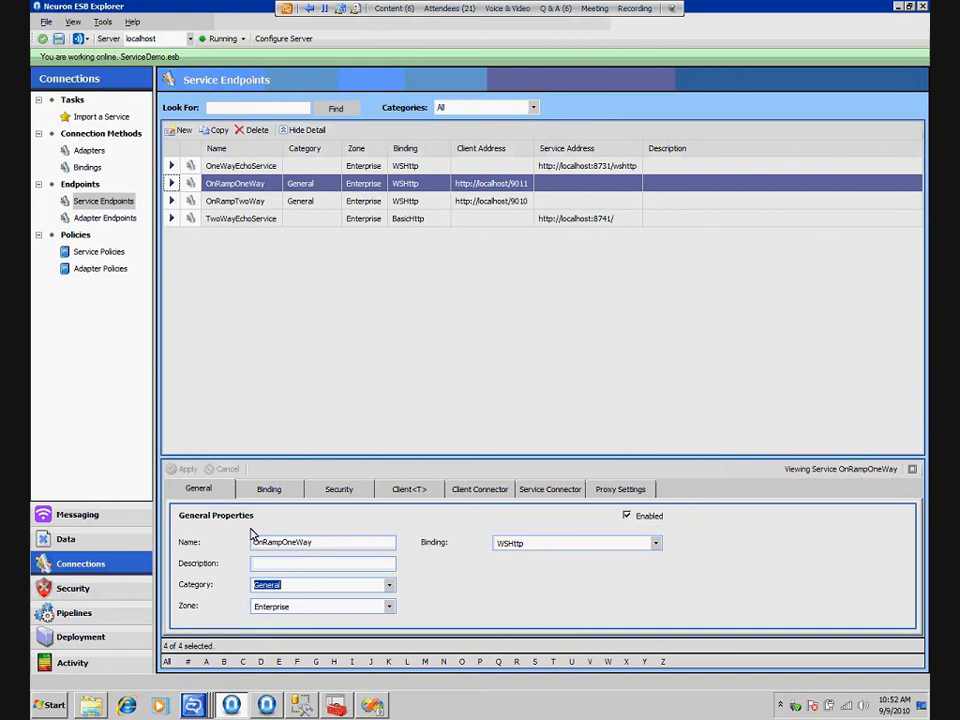
pyautogui.click(268, 489)
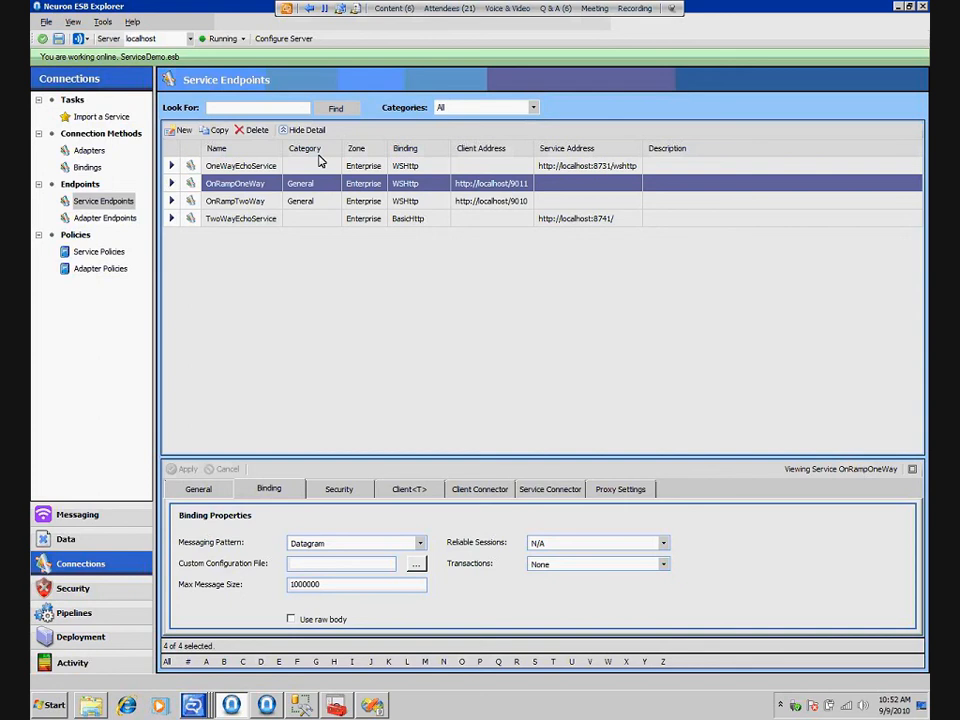
pyautogui.click(325, 203)
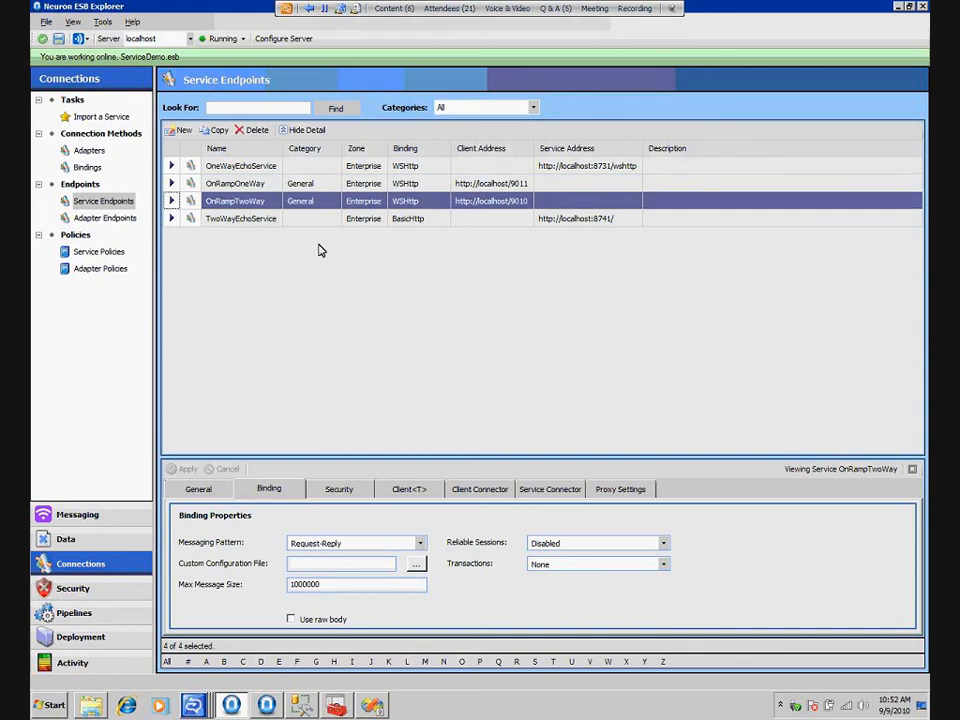
# Examine the client connector settings of OnRampOneWay and OnRampTwoWay, including their publisher, topic and URL
pyautogui.click(297, 186)
pyautogui.click(484, 490)
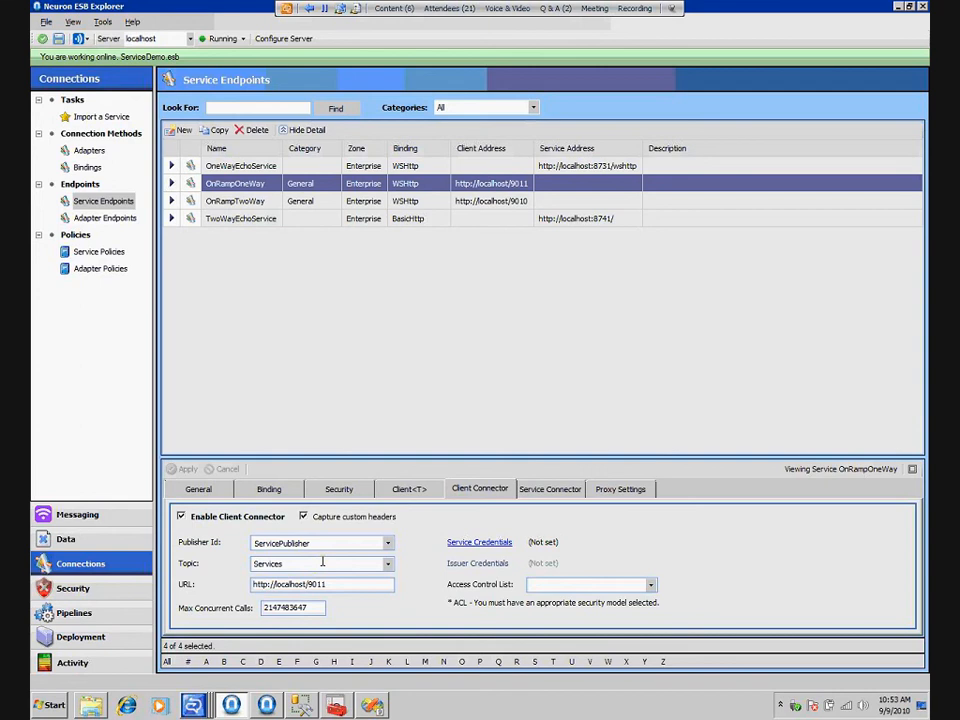
pyautogui.click(386, 201)
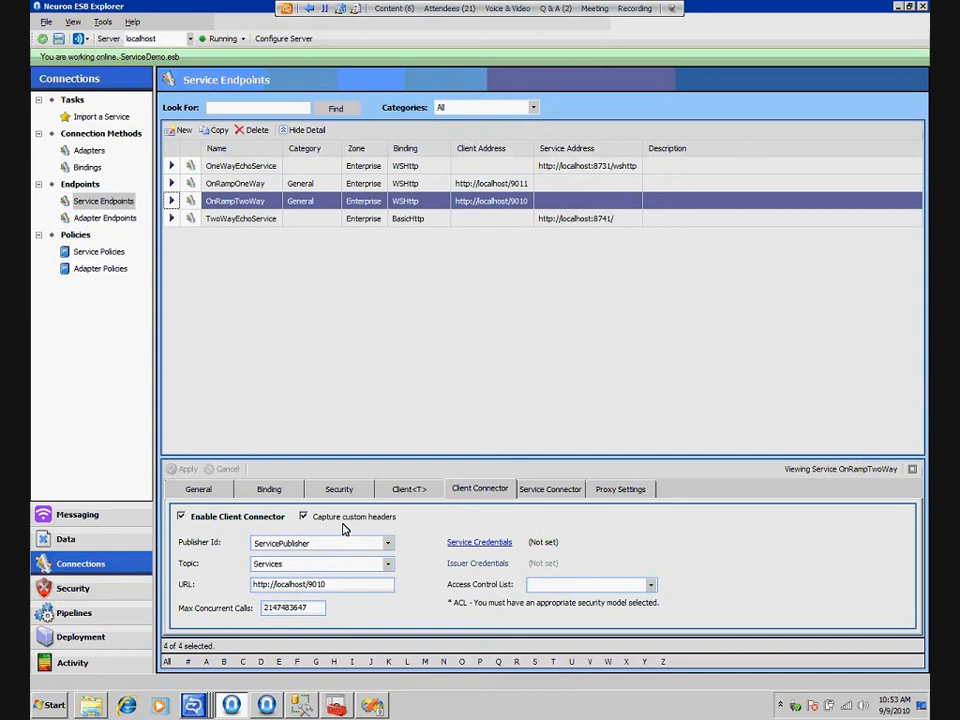
# Examine the OneWayEchoService endpoint's service connector, binding and general properties
pyautogui.click(558, 168)
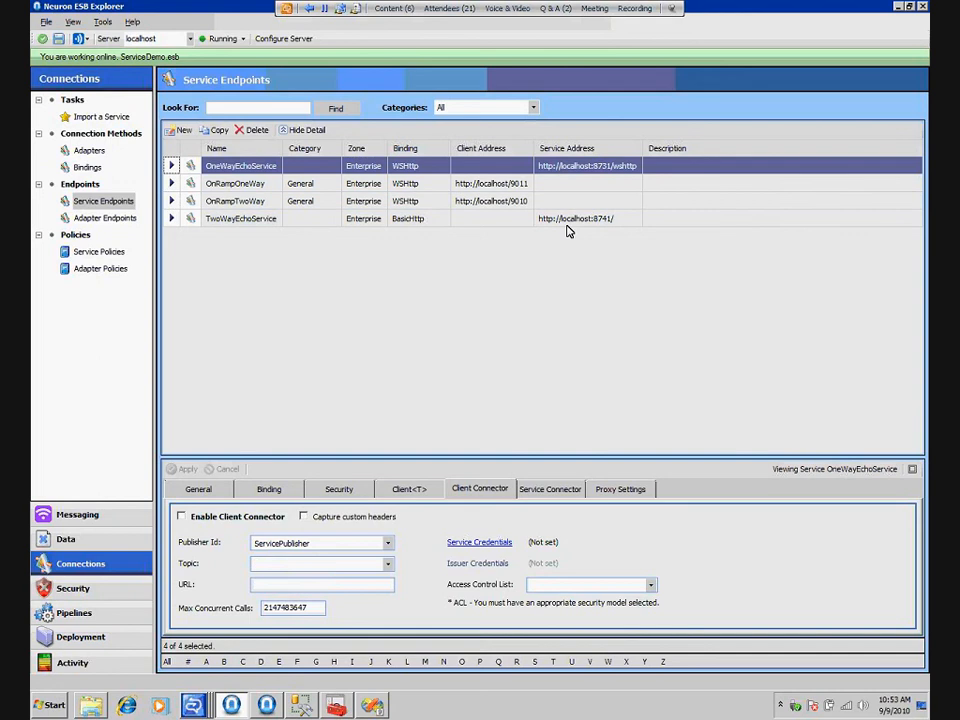
pyautogui.click(550, 490)
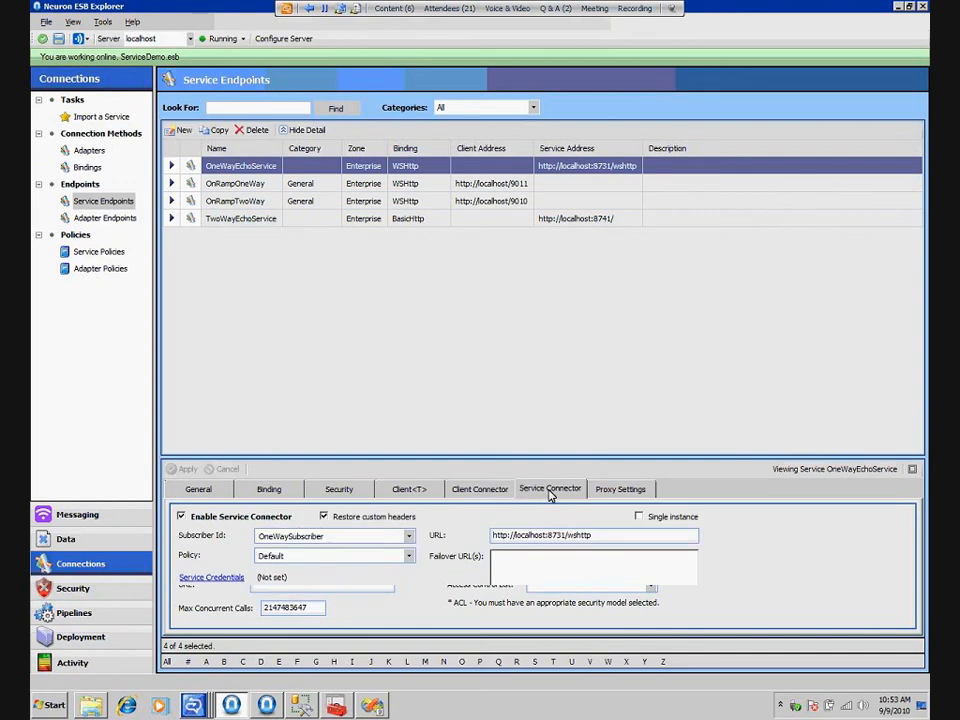
pyautogui.click(272, 491)
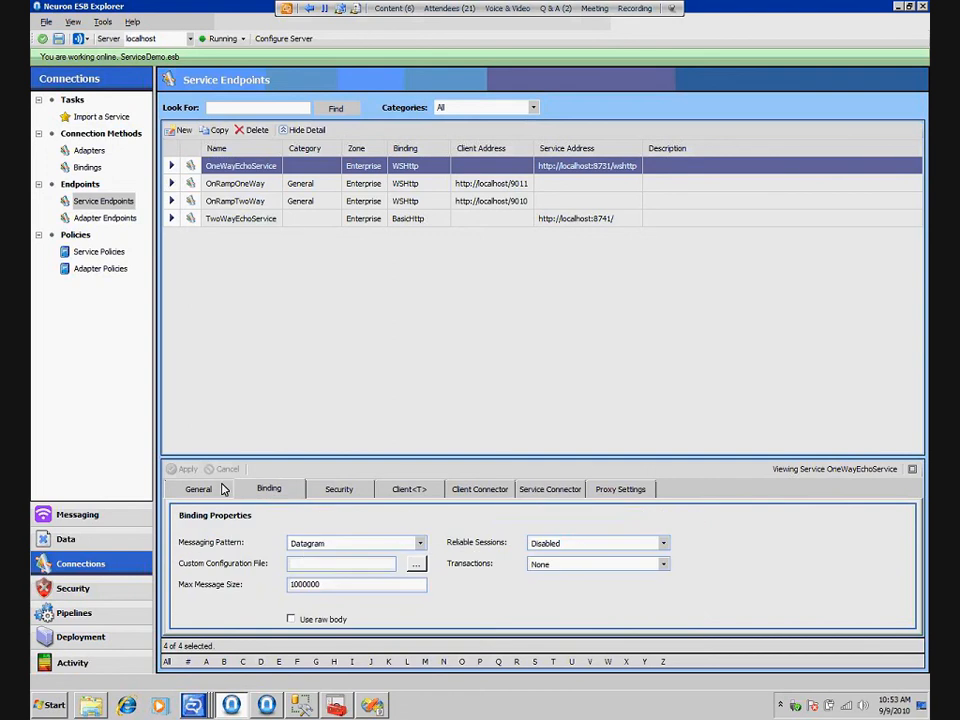
pyautogui.click(199, 489)
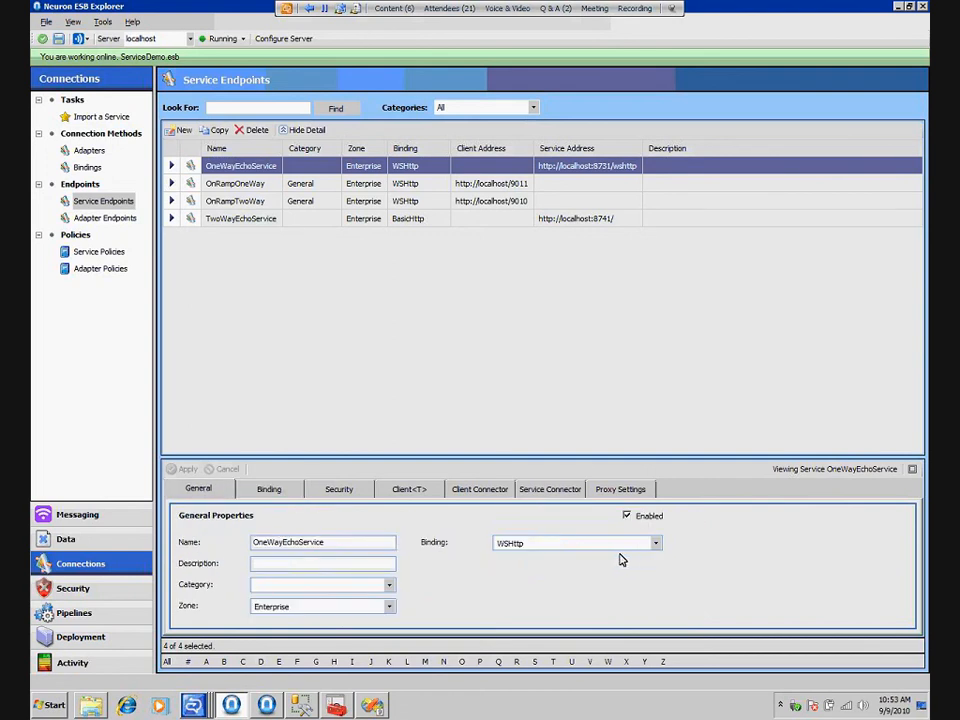
pyautogui.click(543, 496)
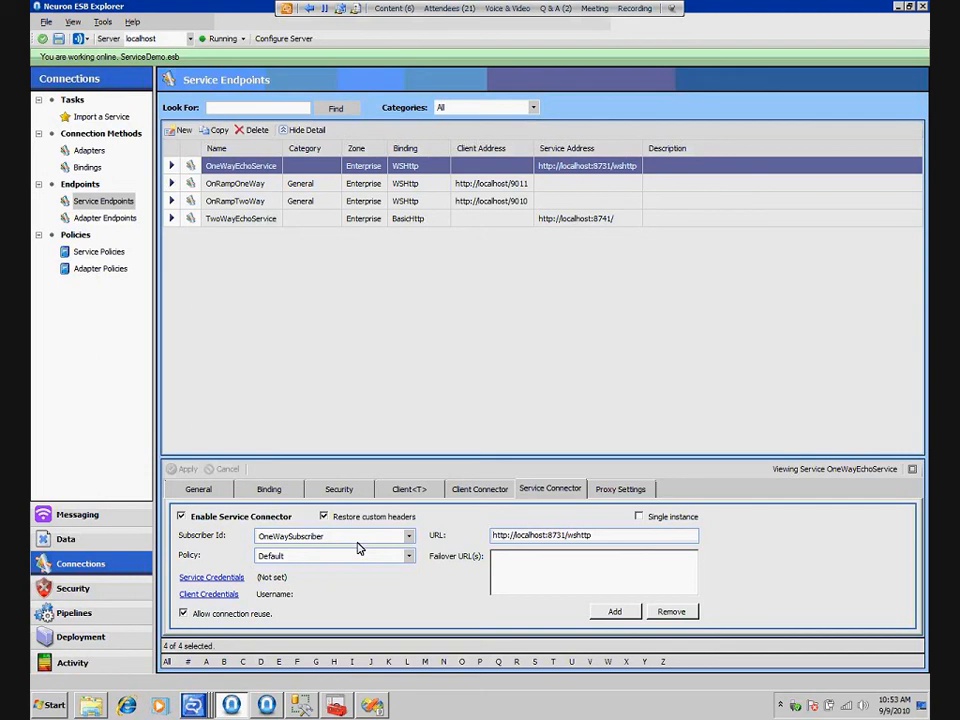
# Examine the TwoWayEchoService endpoint's service connector and compare it with OnRampTwoWay
pyautogui.click(587, 291)
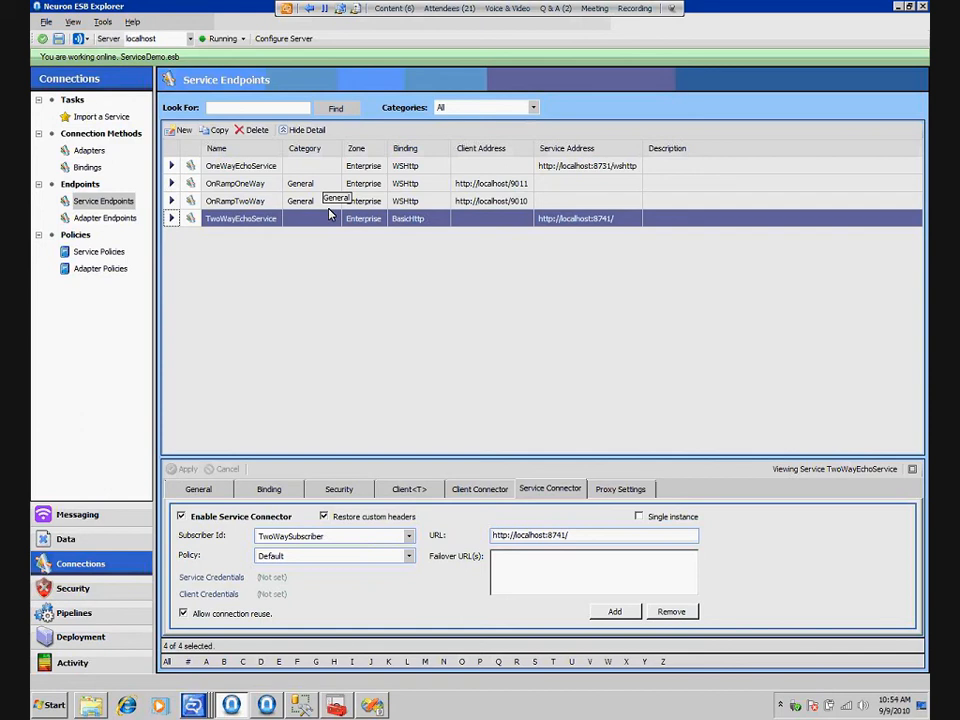
pyautogui.click(298, 200)
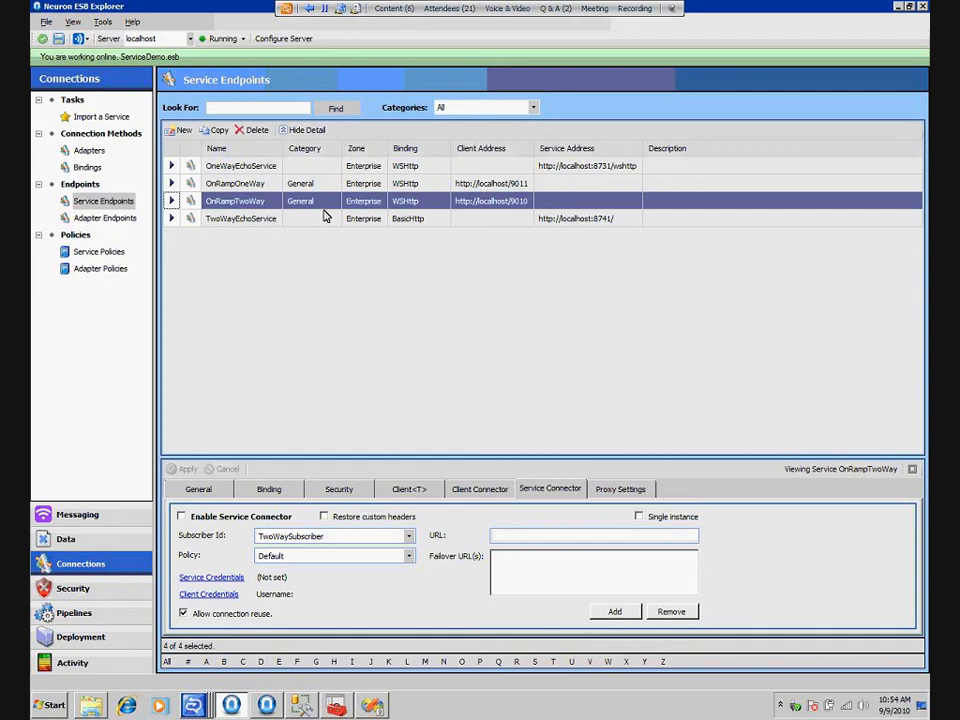
pyautogui.click(323, 217)
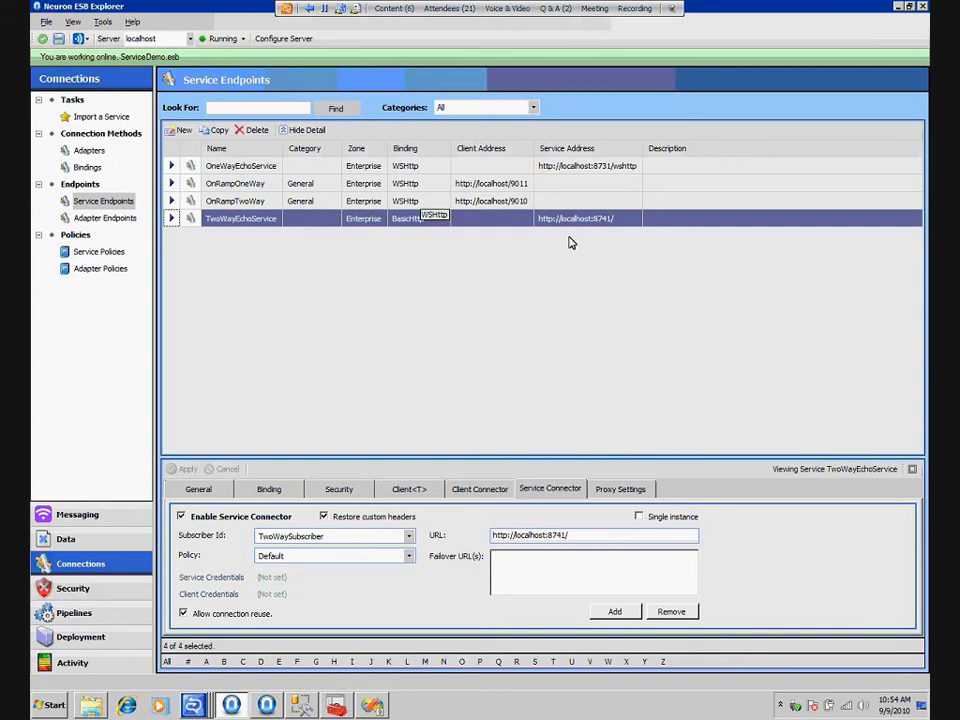
# Open the Router pipeline's Code step, examine how it routes to Services.TwoWay and Services.OneWay, and close the code
pyautogui.click(74, 613)
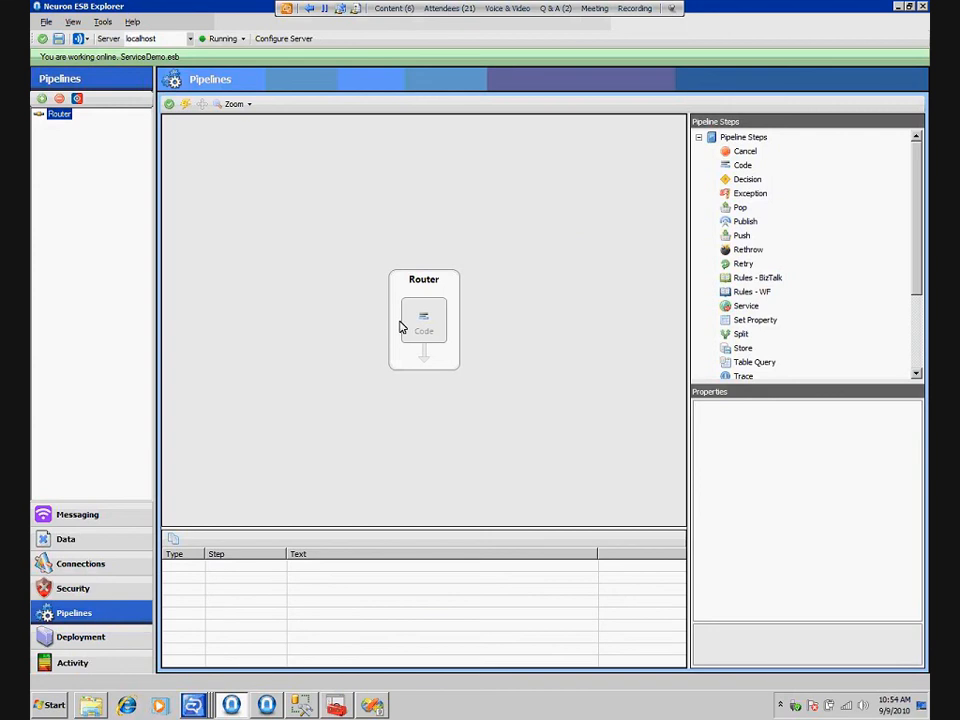
pyautogui.click(398, 222)
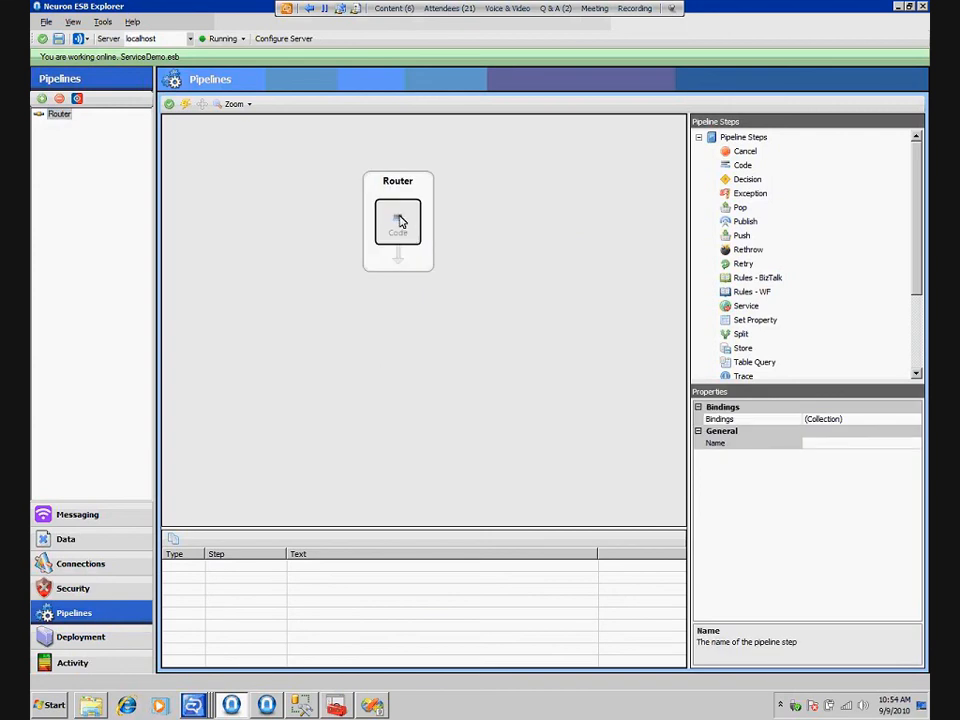
pyautogui.doubleClick(399, 222)
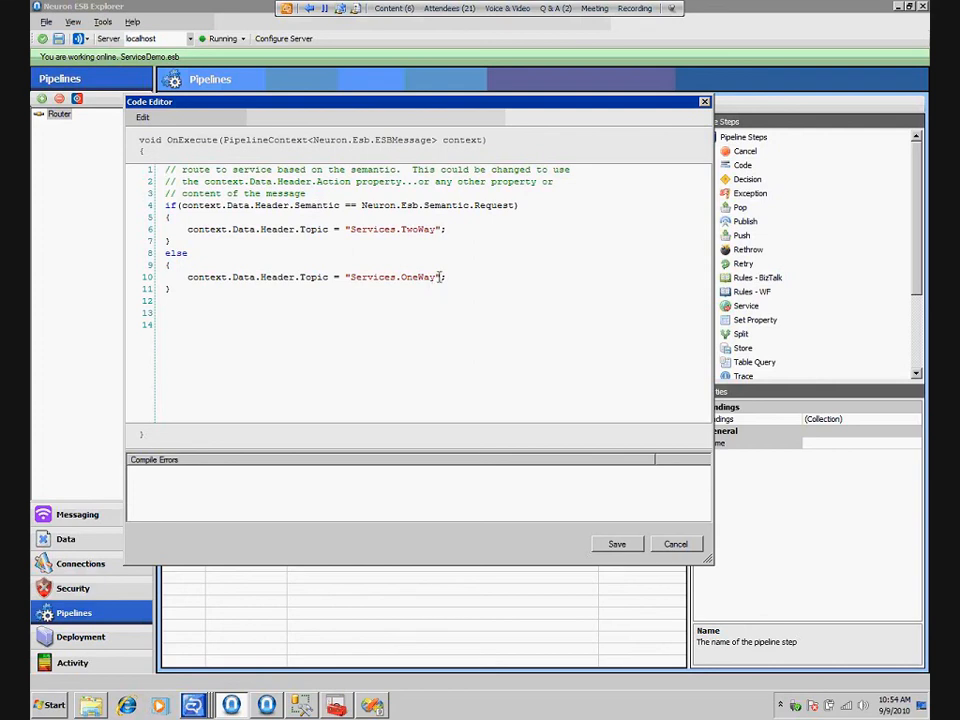
pyautogui.click(208, 277)
pyautogui.moveTo(433, 277); pyautogui.dragTo(361, 277)
pyautogui.doubleClick(422, 231)
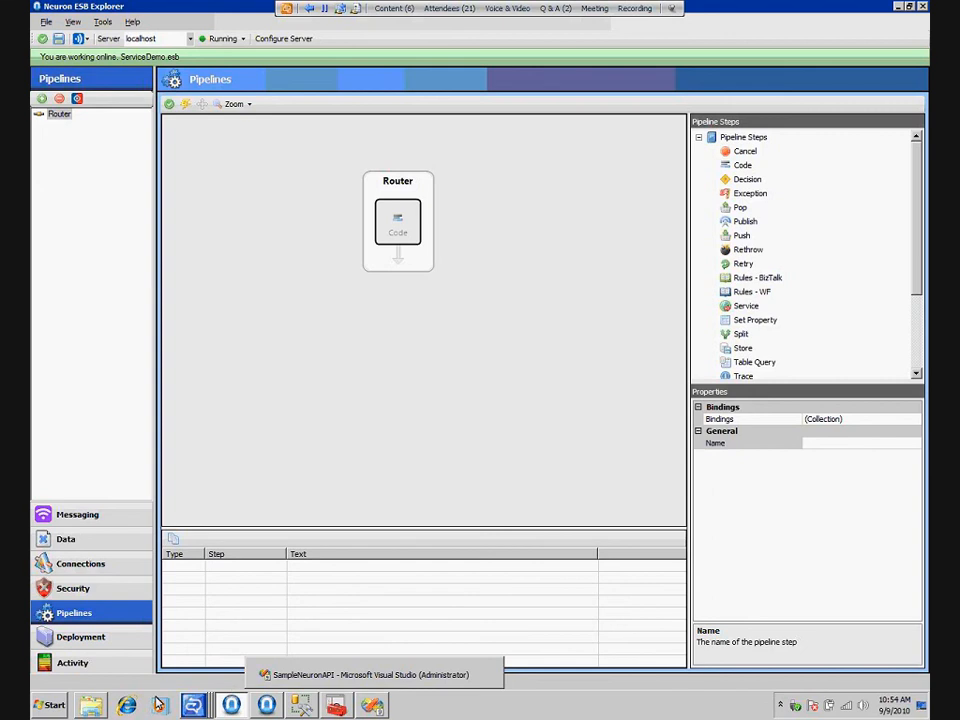
# Launch ConsoleApplication1.exe for the One Way and Two Way services and arrange their console windows side by side
pyautogui.click(103, 699)
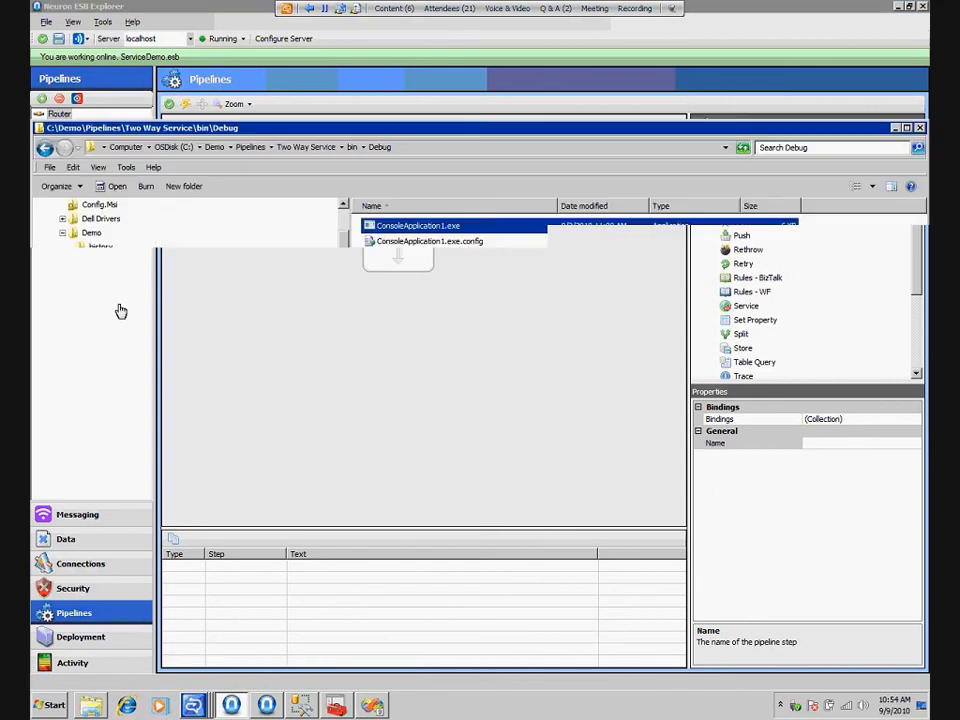
pyautogui.doubleClick(451, 227)
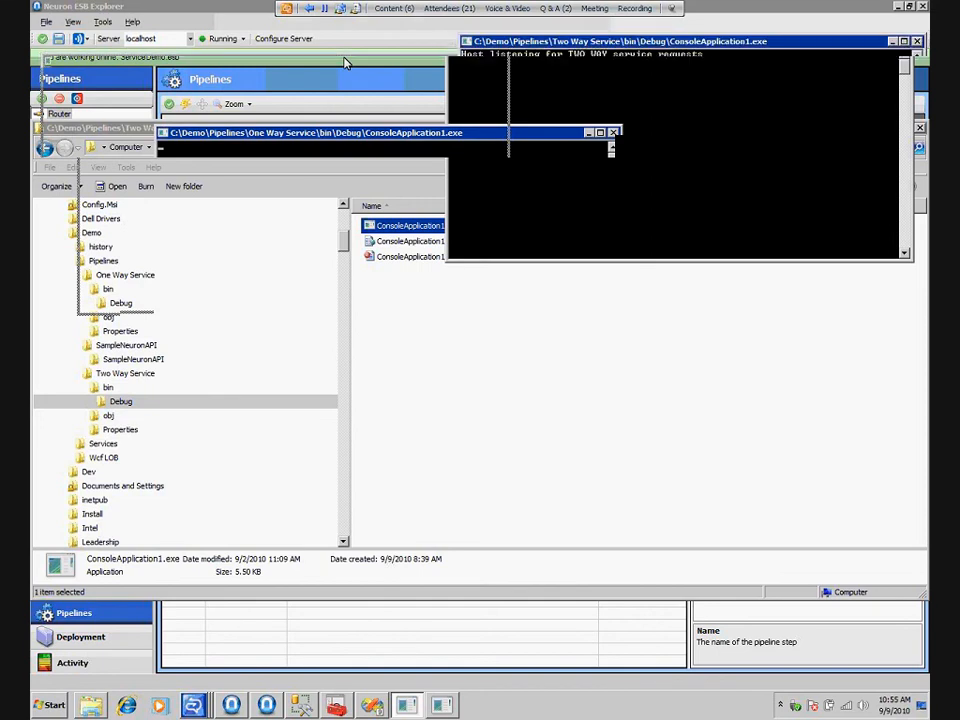
pyautogui.moveTo(444, 64); pyautogui.dragTo(446, 52)
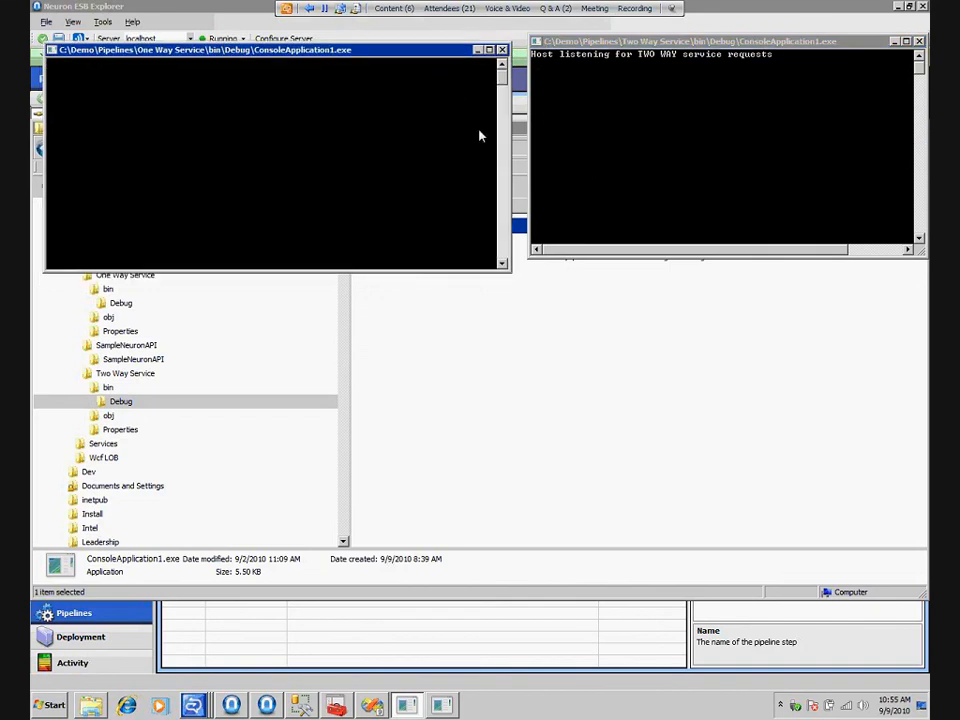
pyautogui.moveTo(380, 55); pyautogui.dragTo(380, 44)
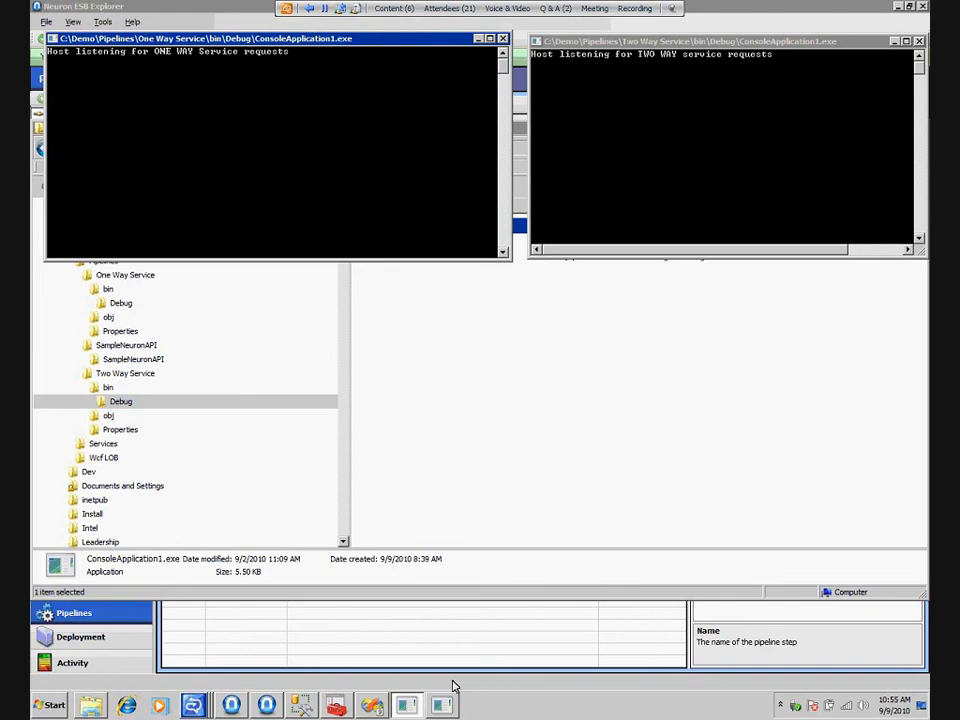
# Switch to Visual Studio and replace the Publisher using block in Main with a call to SendViaClientConnector();
pyautogui.click(372, 706)
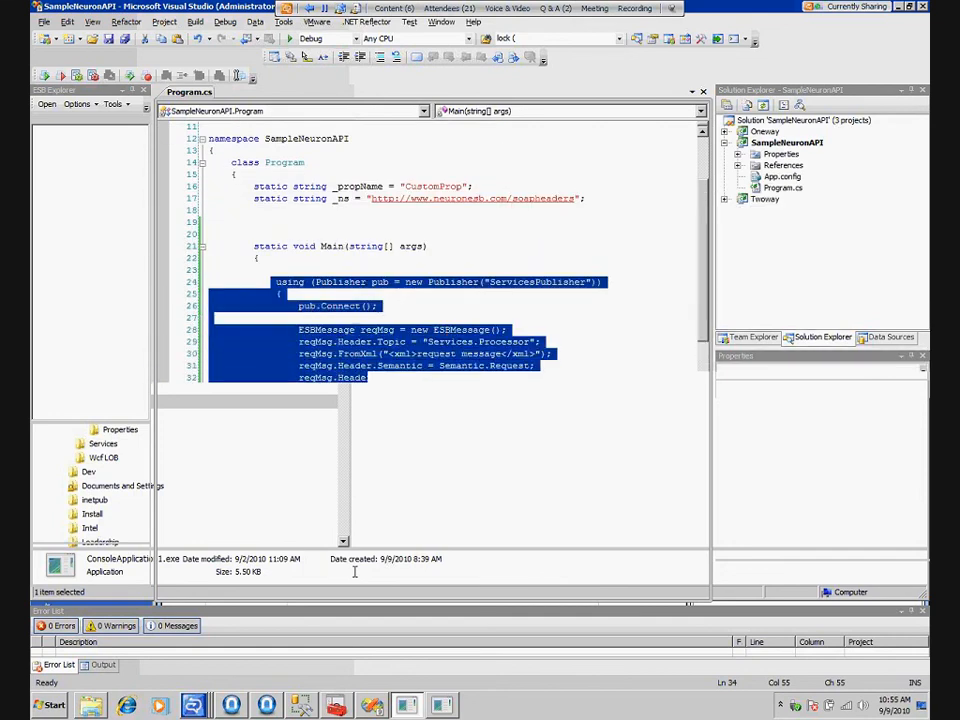
pyautogui.press('Delete')
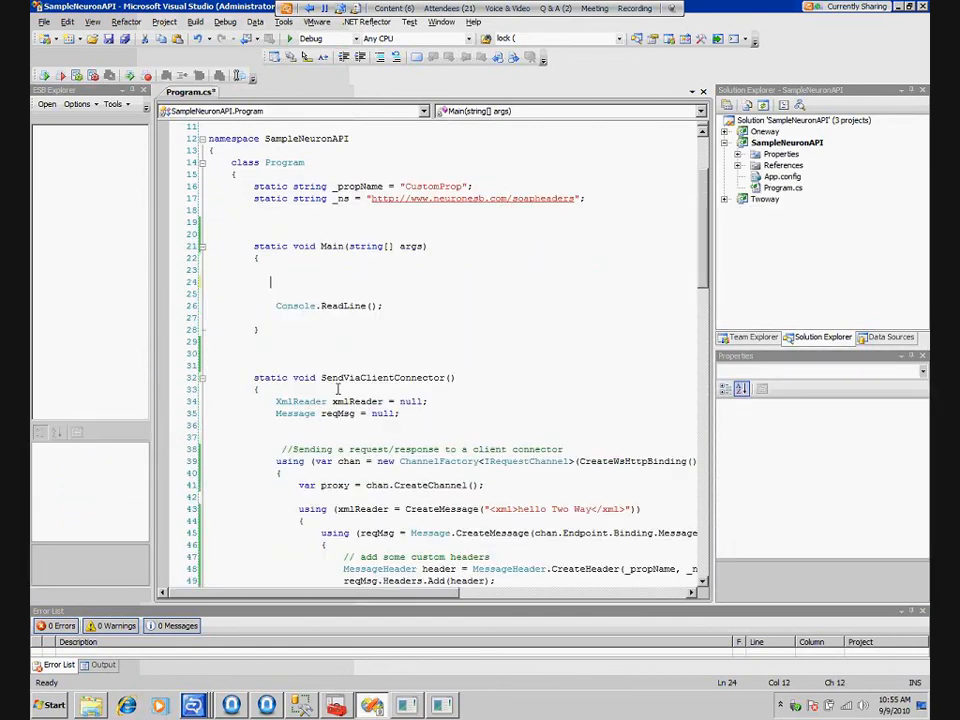
pyautogui.doubleClick(346, 377)
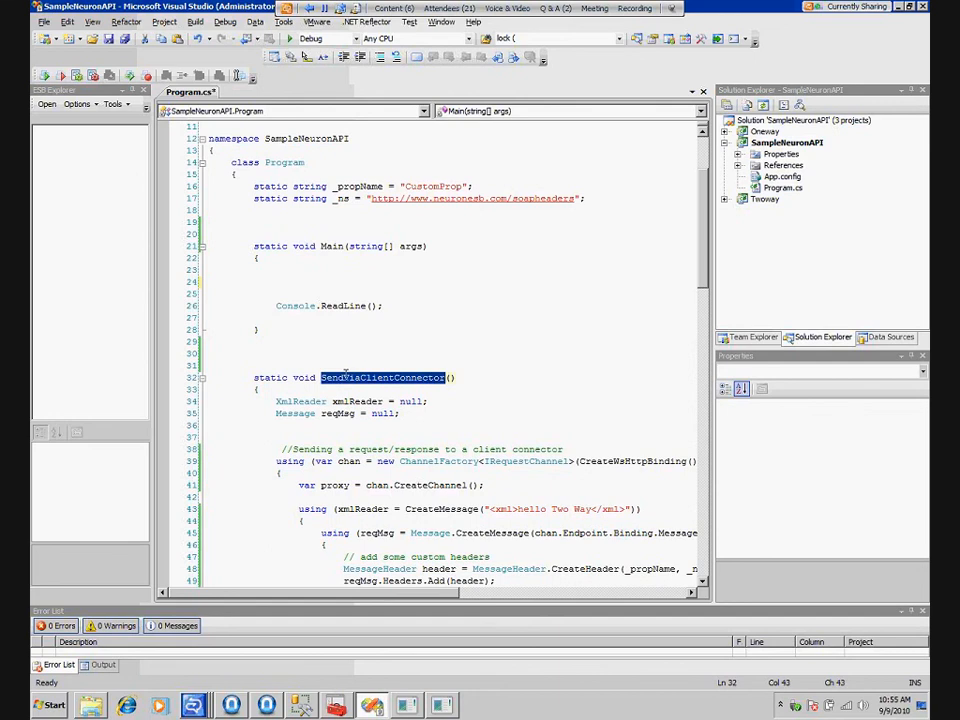
pyautogui.hotkey('ctrl', 'c')
pyautogui.click(277, 282)
pyautogui.hotkey('ctrl', 'v')
pyautogui.write('();')
# Widen the code editor and examine the IRequestChannel and IOutputChannel sending code in the SendViaClientConnector method
pyautogui.click(787, 143)
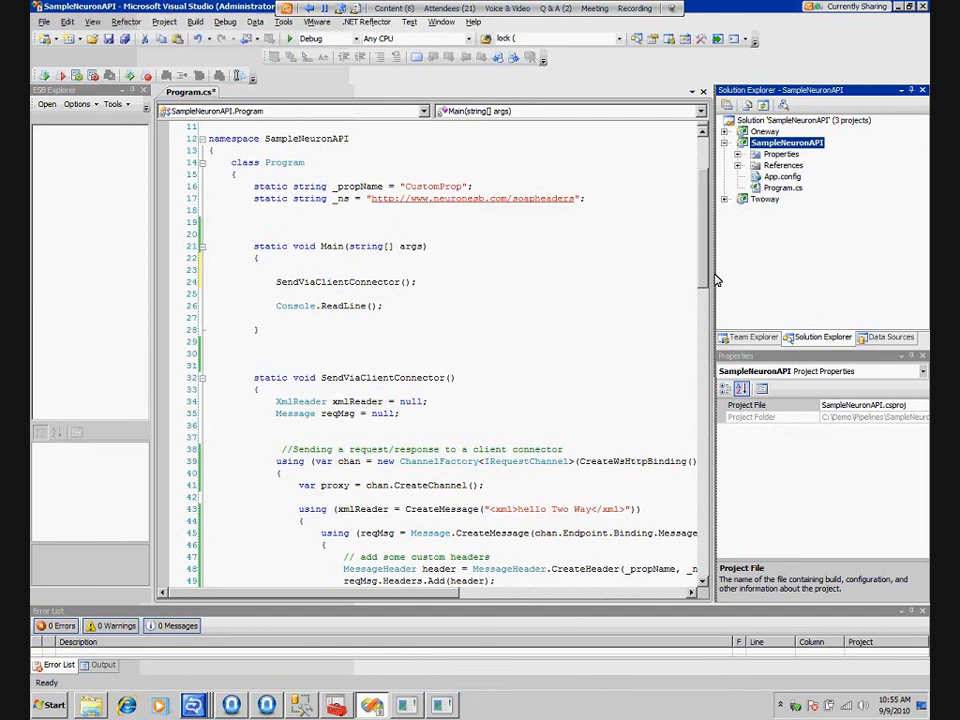
pyautogui.moveTo(715, 281); pyautogui.dragTo(829, 281)
pyautogui.scroll(-5, 480, 350)
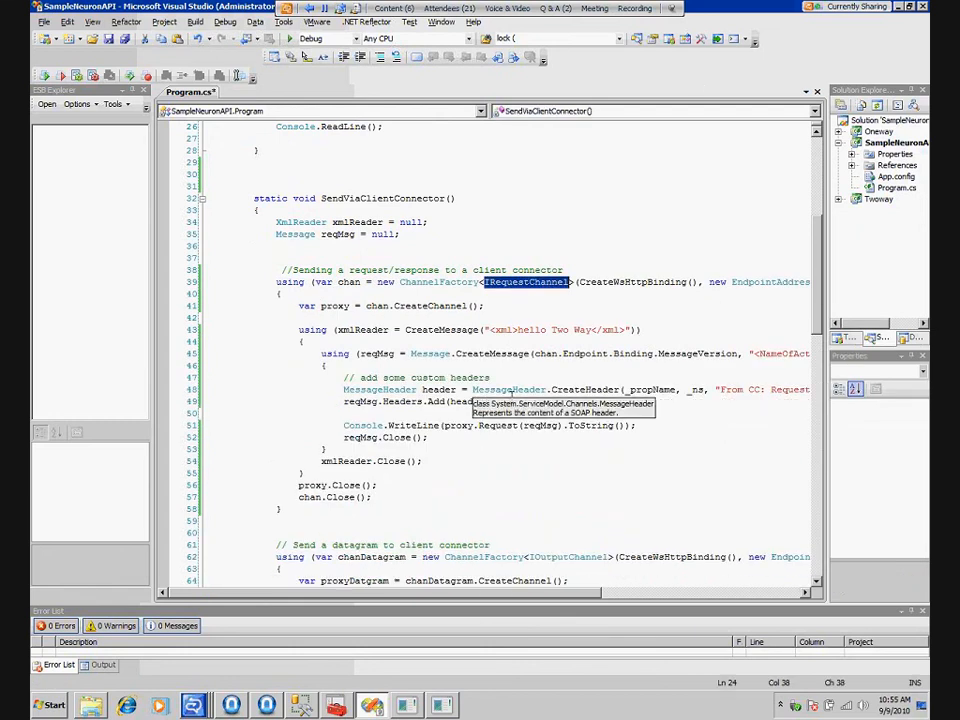
pyautogui.scroll(-7, 511, 396)
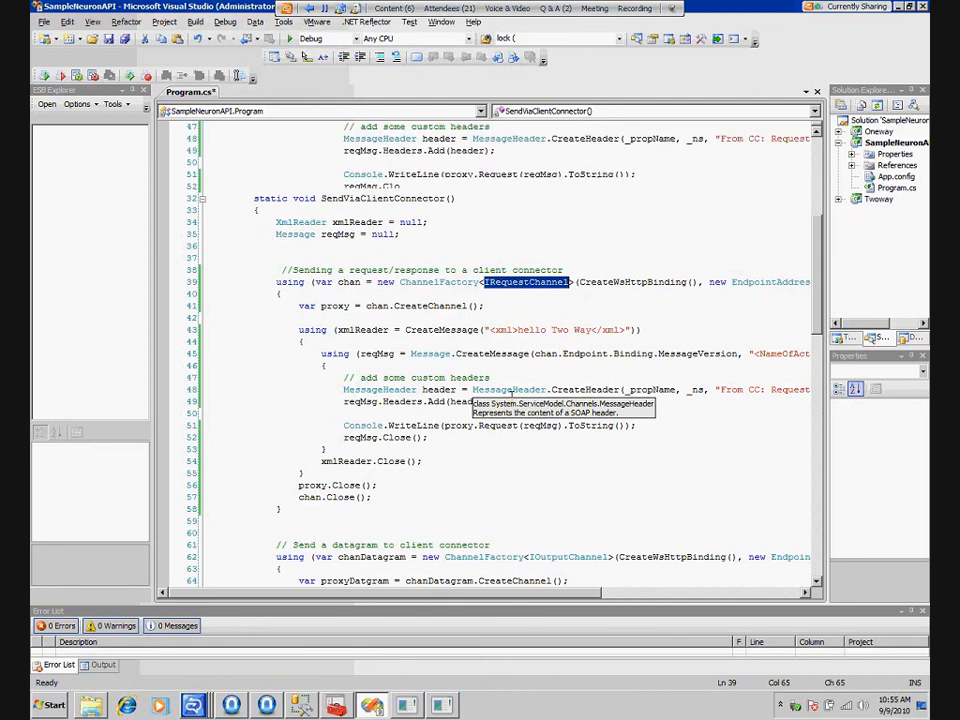
pyautogui.doubleClick(568, 306)
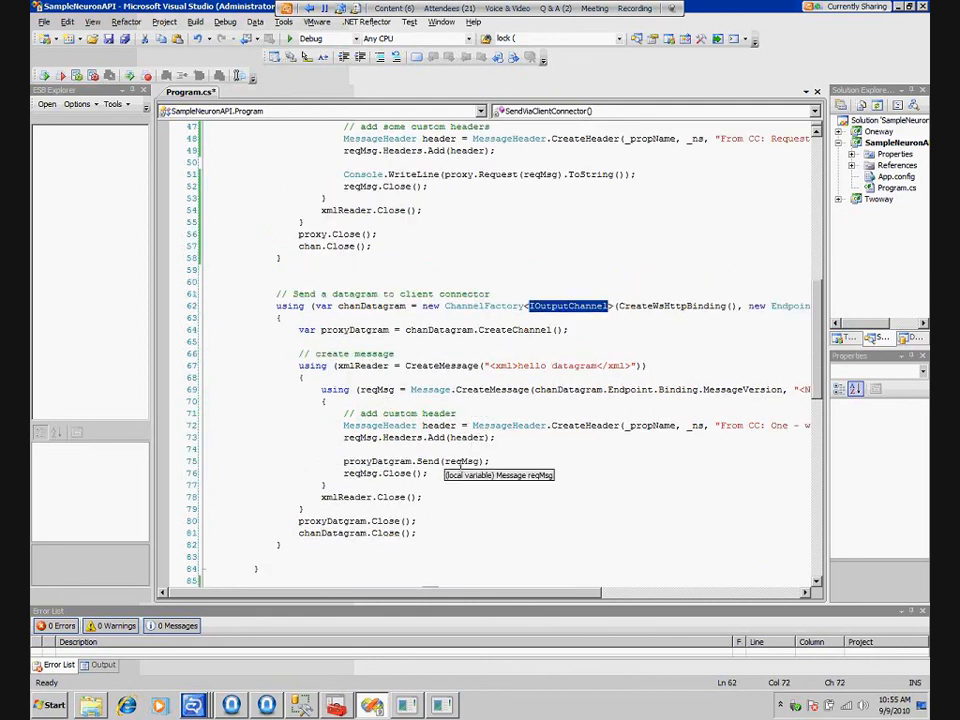
pyautogui.moveTo(430, 592); pyautogui.dragTo(610, 592)
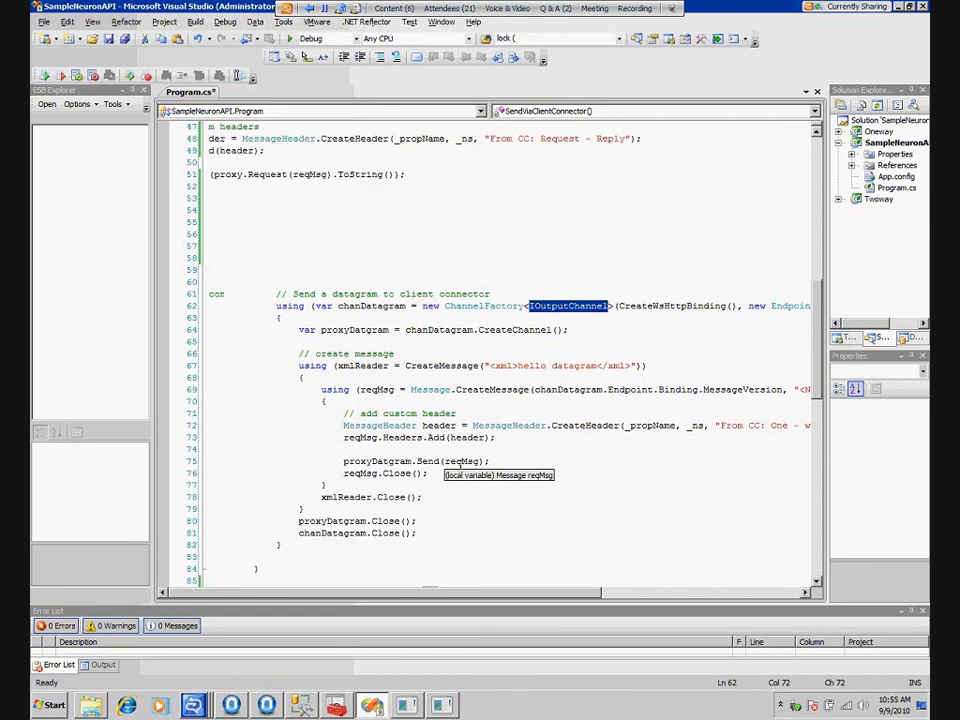
pyautogui.moveTo(755, 306); pyautogui.dragTo(638, 307)
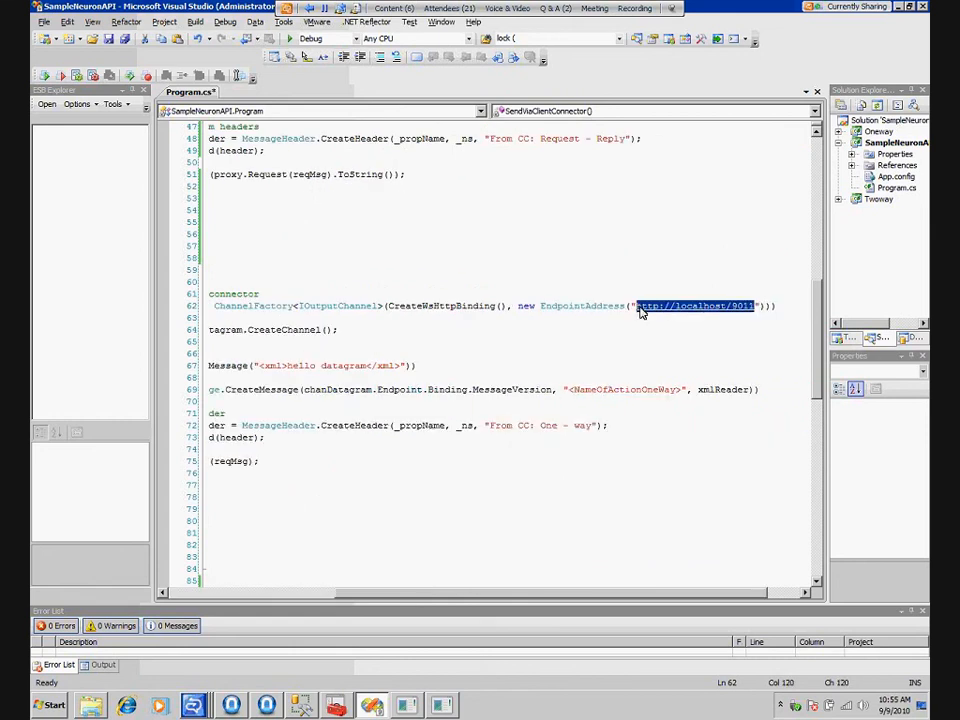
pyautogui.scroll(2, 641, 313)
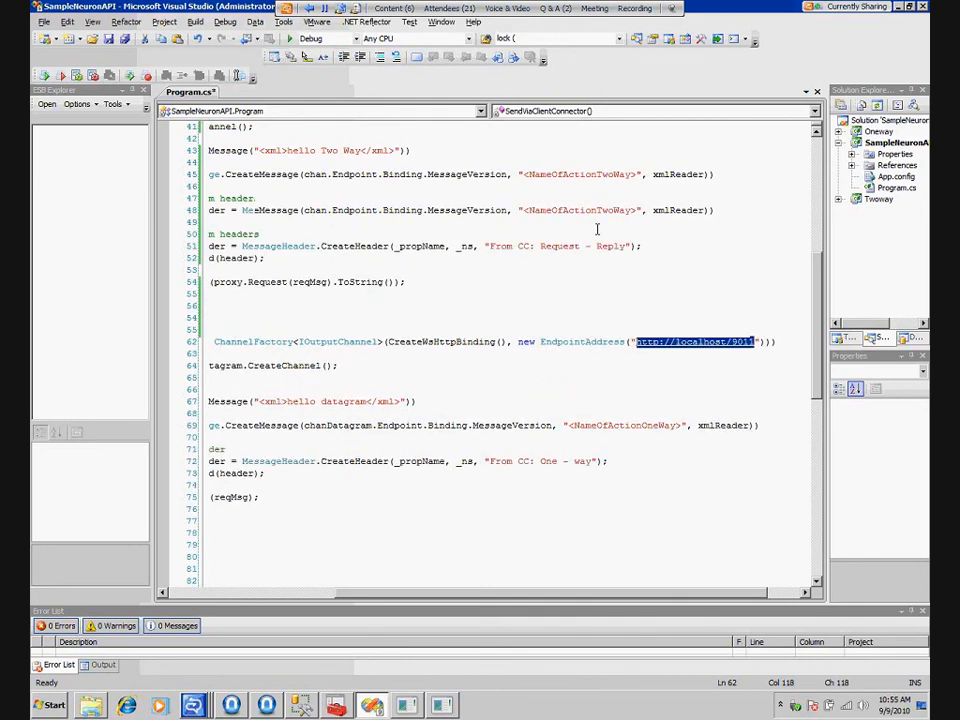
pyautogui.scroll(2, 597, 229)
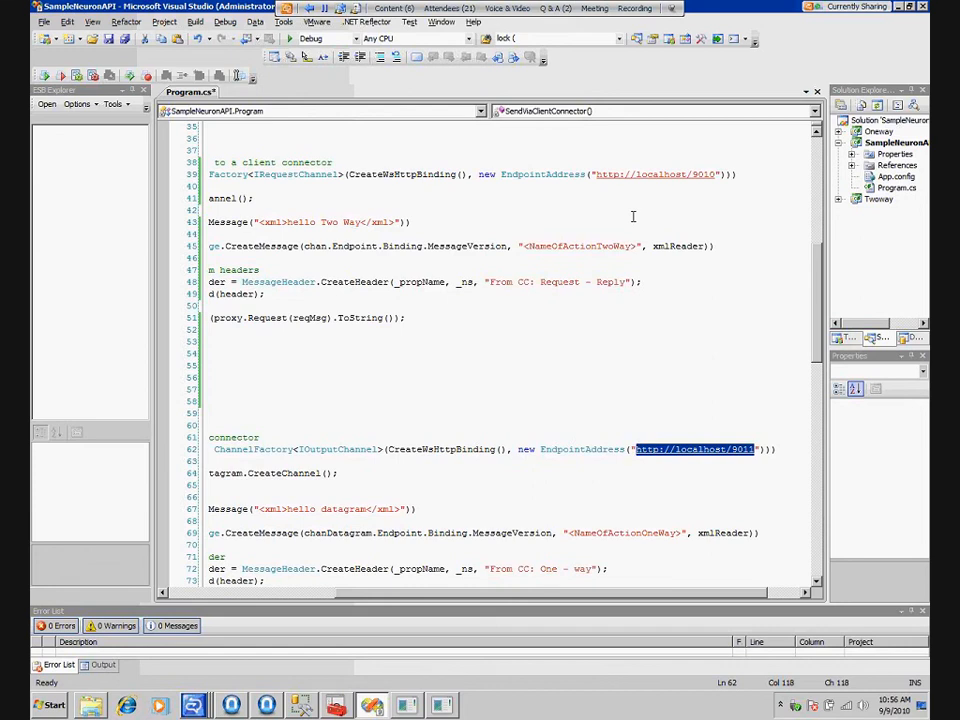
# Switch to Neuron ESB Explorer, review the Services.TwoWay and Services.OneWay topics in the Router's code, and close the Code Editor
pyautogui.hotkey('alt', 'Tab')
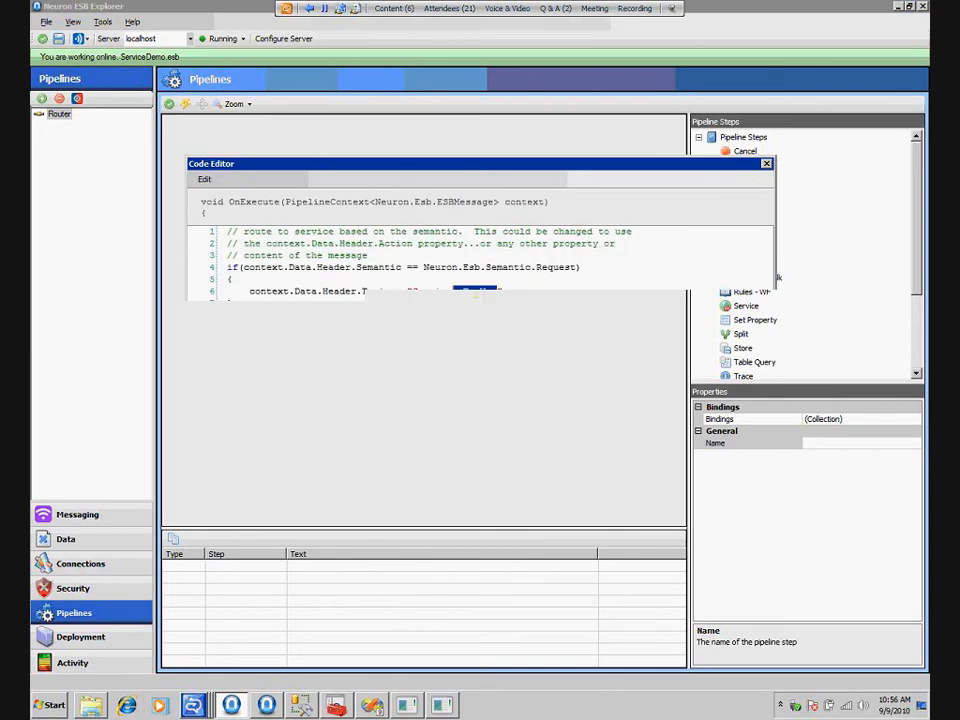
pyautogui.moveTo(476, 292); pyautogui.dragTo(413, 296)
pyautogui.moveTo(498, 339); pyautogui.dragTo(413, 339)
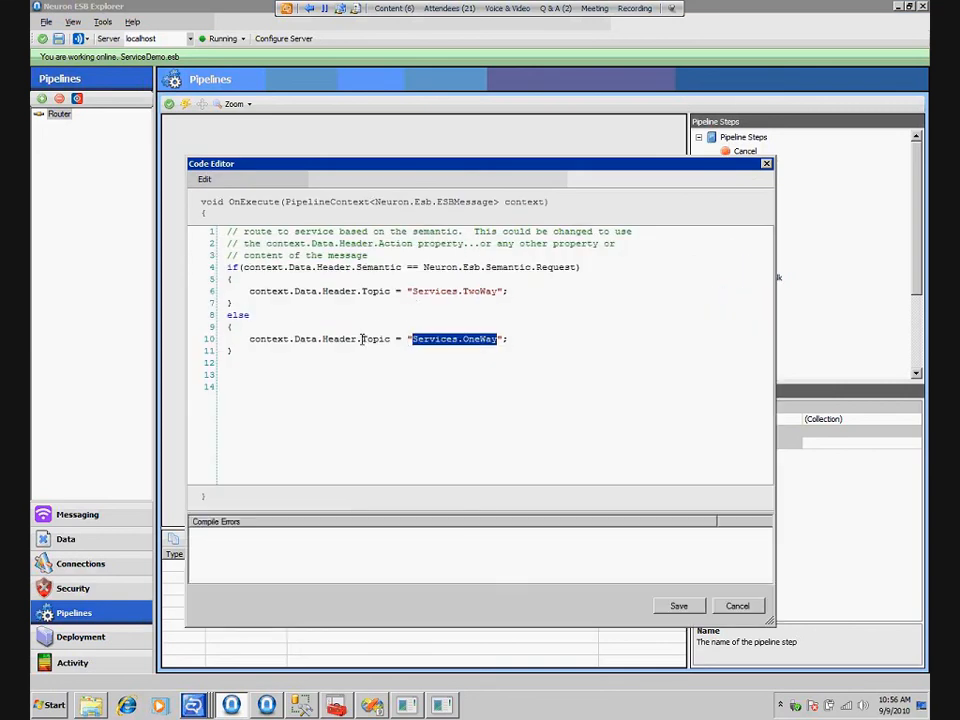
pyautogui.click(767, 165)
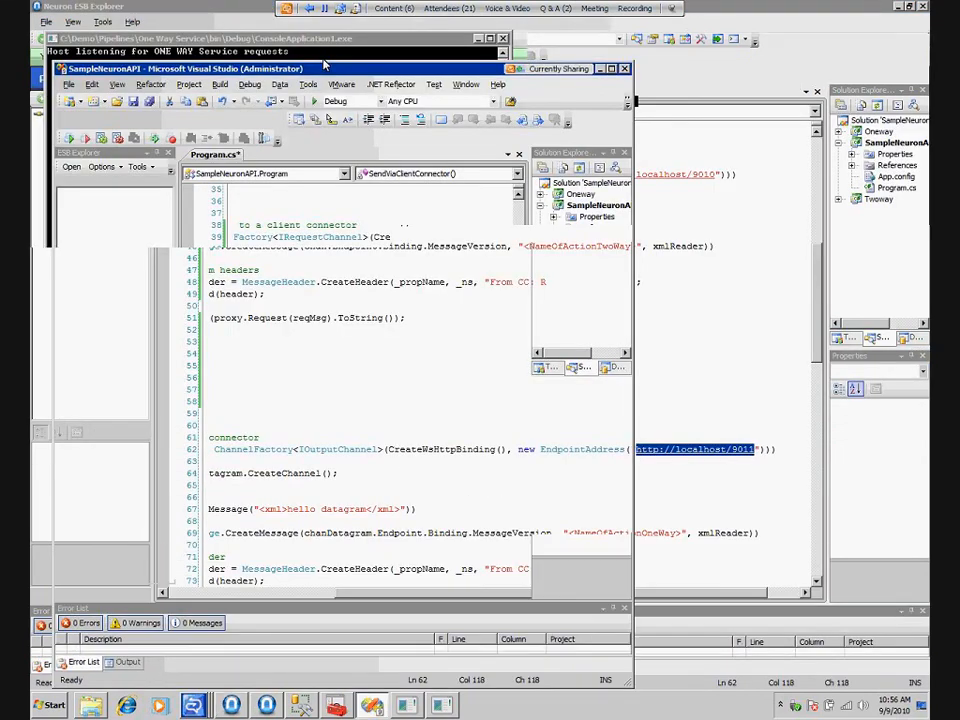
# Place Visual Studio below the service consoles, run SampleNeuronAPI without debugging, and close the client's console after viewing the output
pyautogui.moveTo(323, 65); pyautogui.dragTo(379, 107)
pyautogui.click(306, 127)
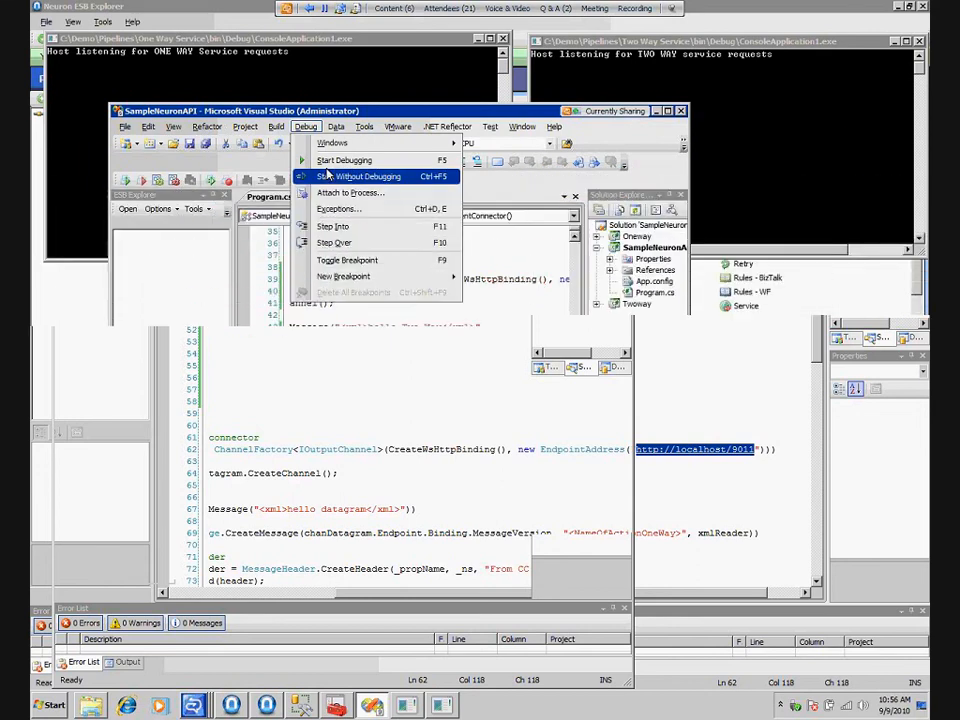
pyautogui.click(327, 175)
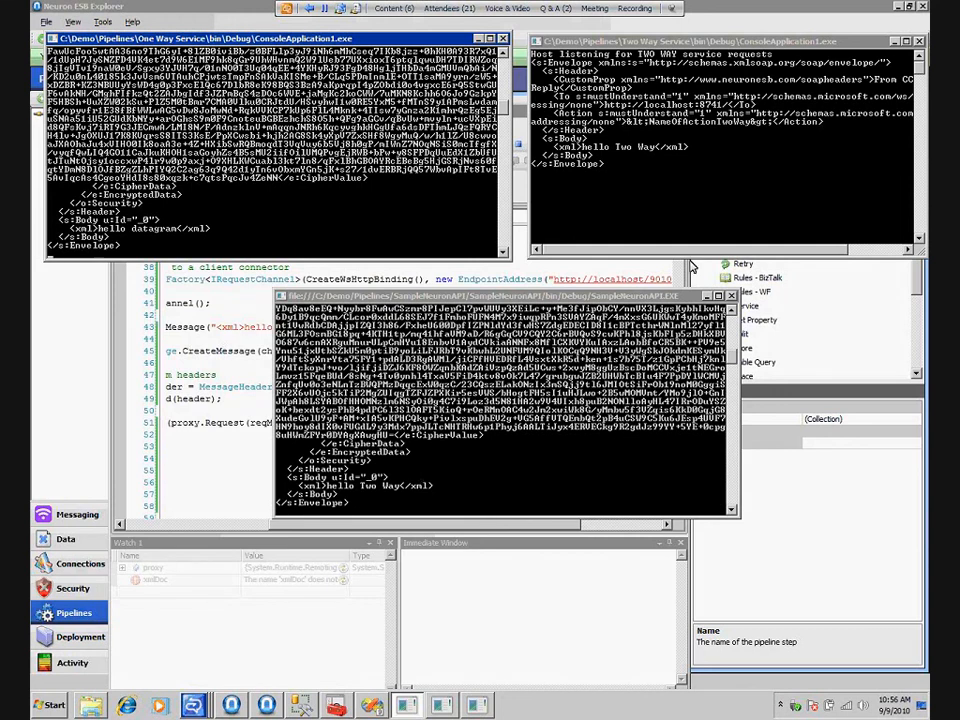
pyautogui.click(732, 296)
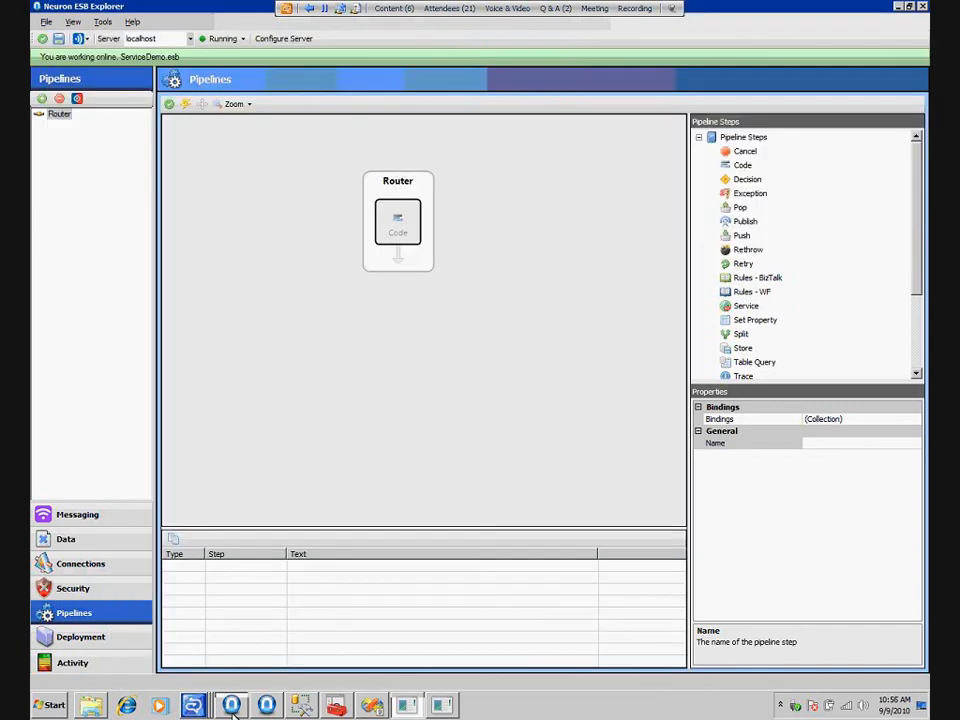
# Switch to Neuron ESB Explorer, open the Router's Code step and start a context.Data.SetProperty call below the Services.TwoWay assignment
pyautogui.click(231, 706)
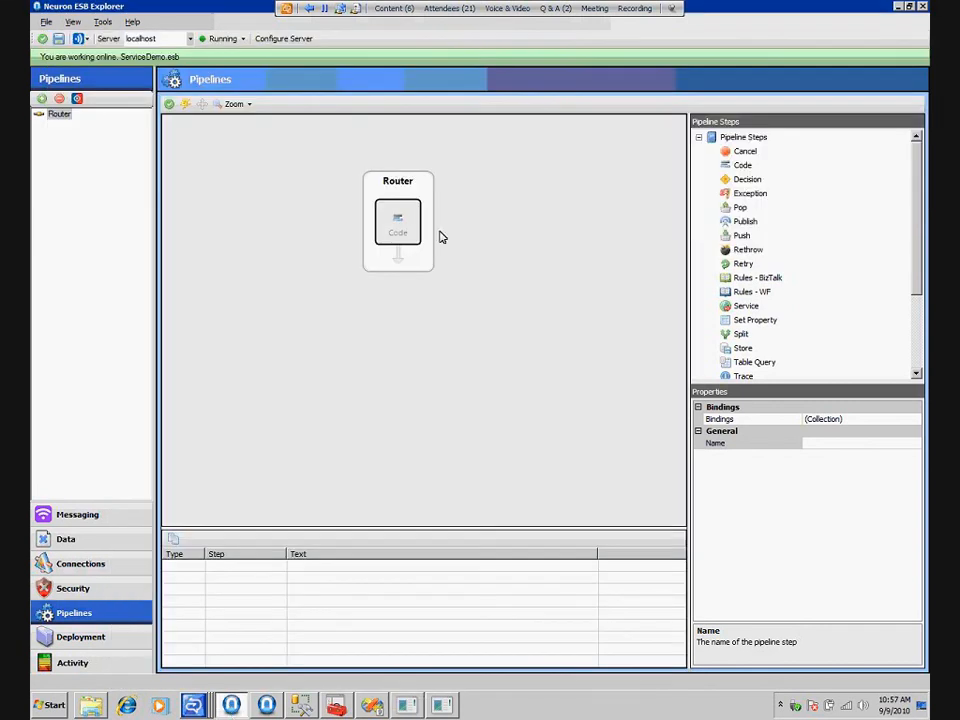
pyautogui.rightClick(399, 221)
pyautogui.click(441, 236)
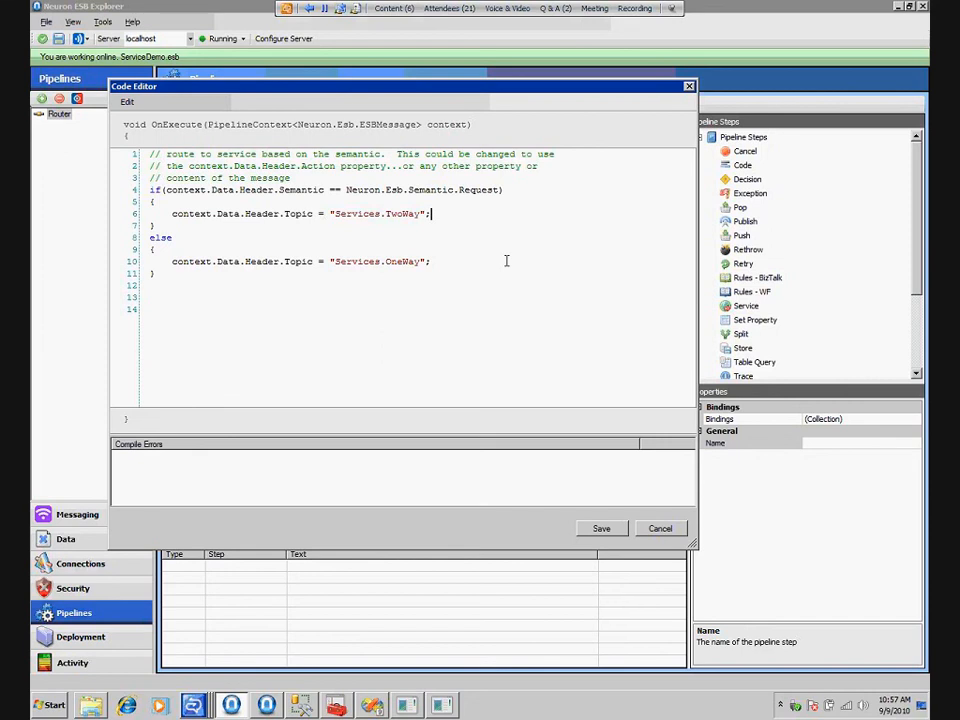
pyautogui.press('Return')
pyautogui.write('co')
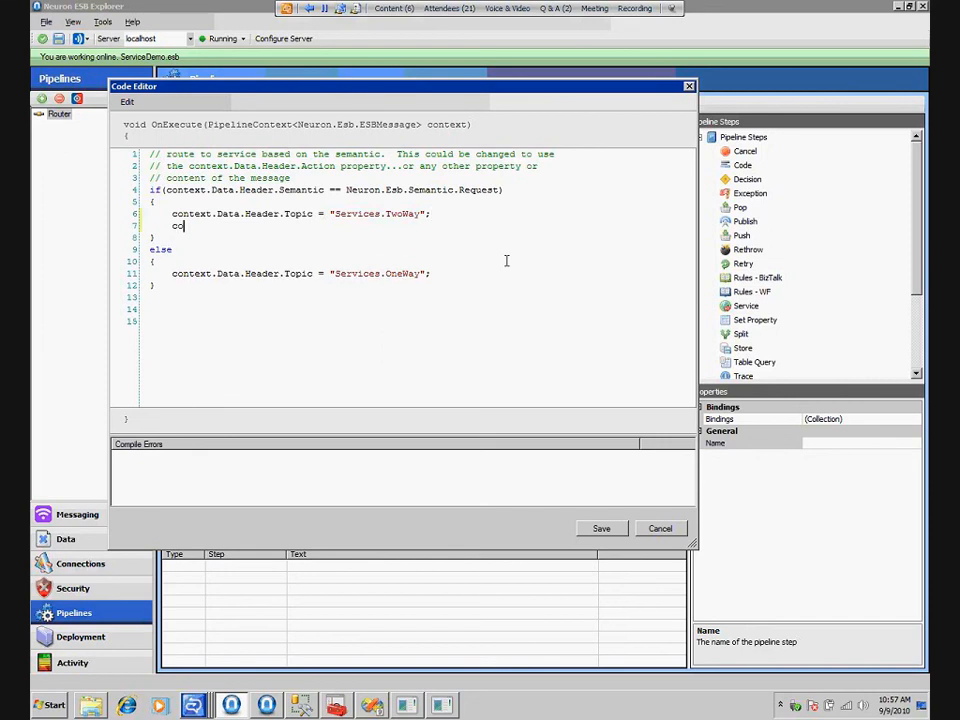
pyautogui.write('ntext.data.')
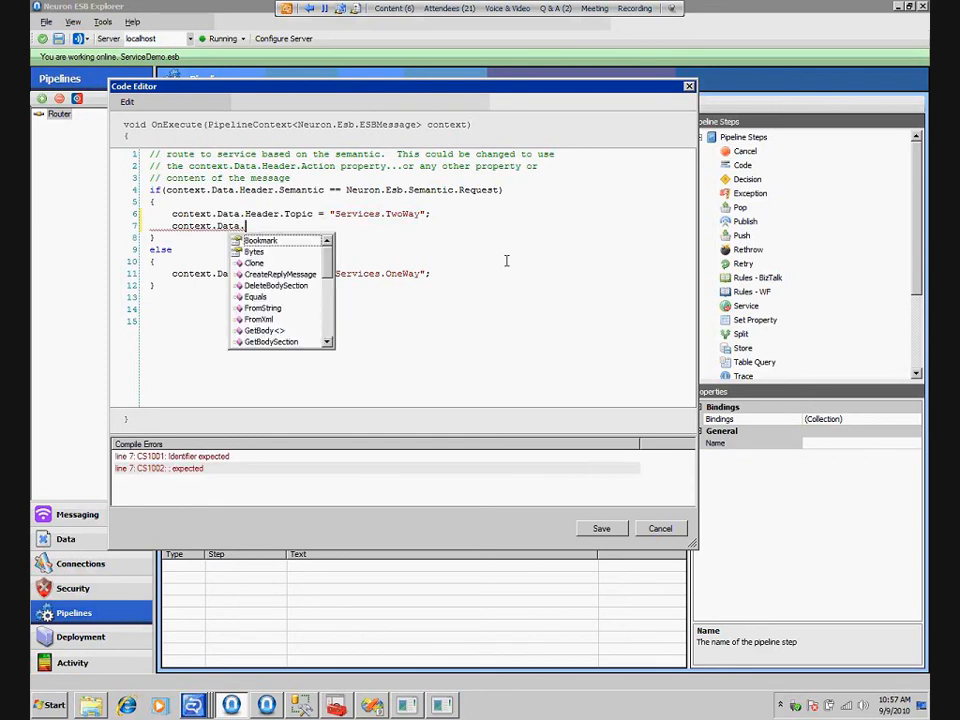
pyautogui.write('set')
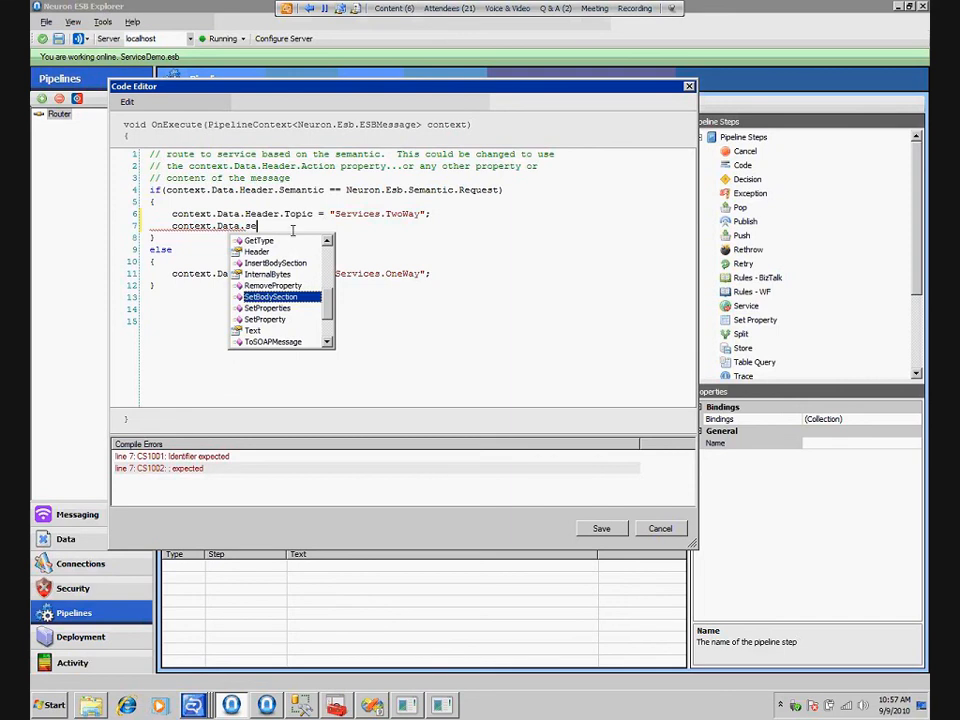
pyautogui.click(270, 319)
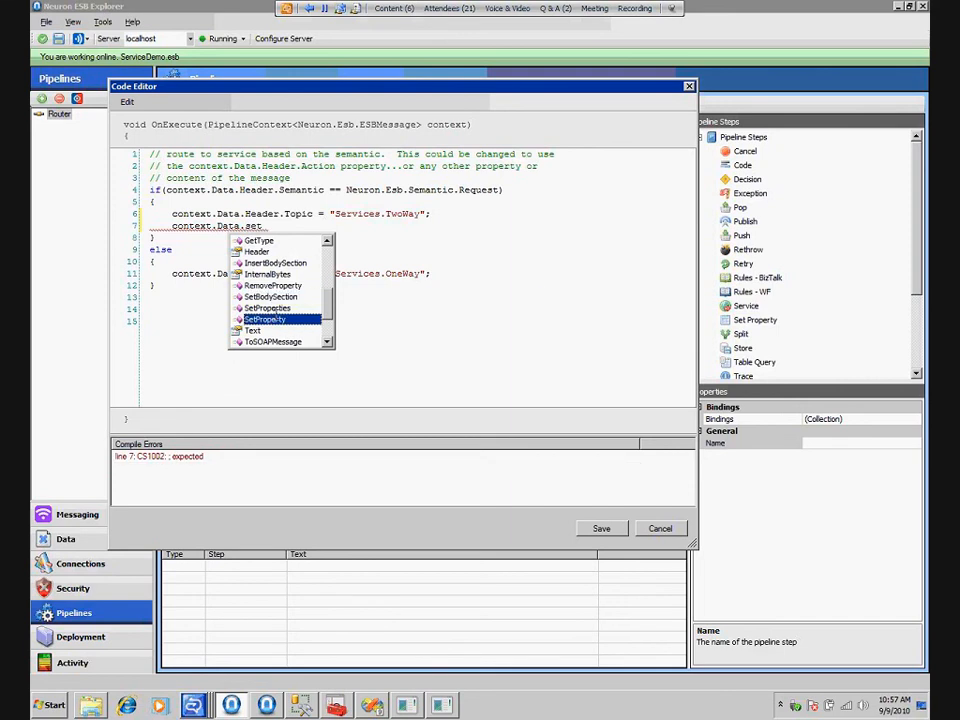
# Enter "DirectConnect" as the SetProperty prefix, "To" as the property name, and begin the value with TwoWay
pyautogui.write('("')
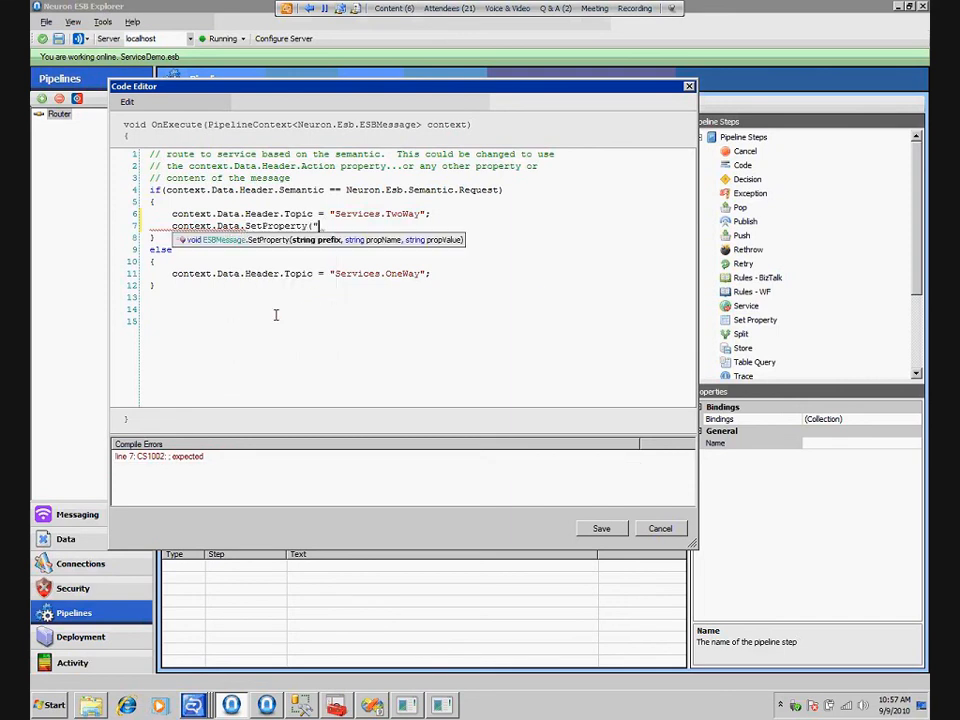
pyautogui.write('DirectConnect",')
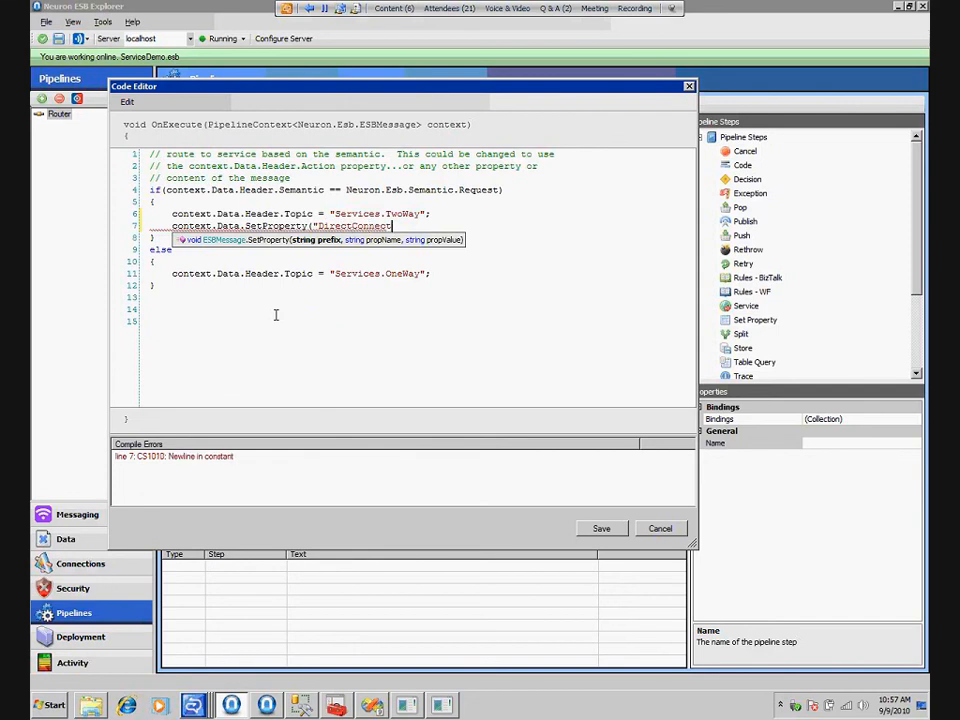
pyautogui.press('Return')
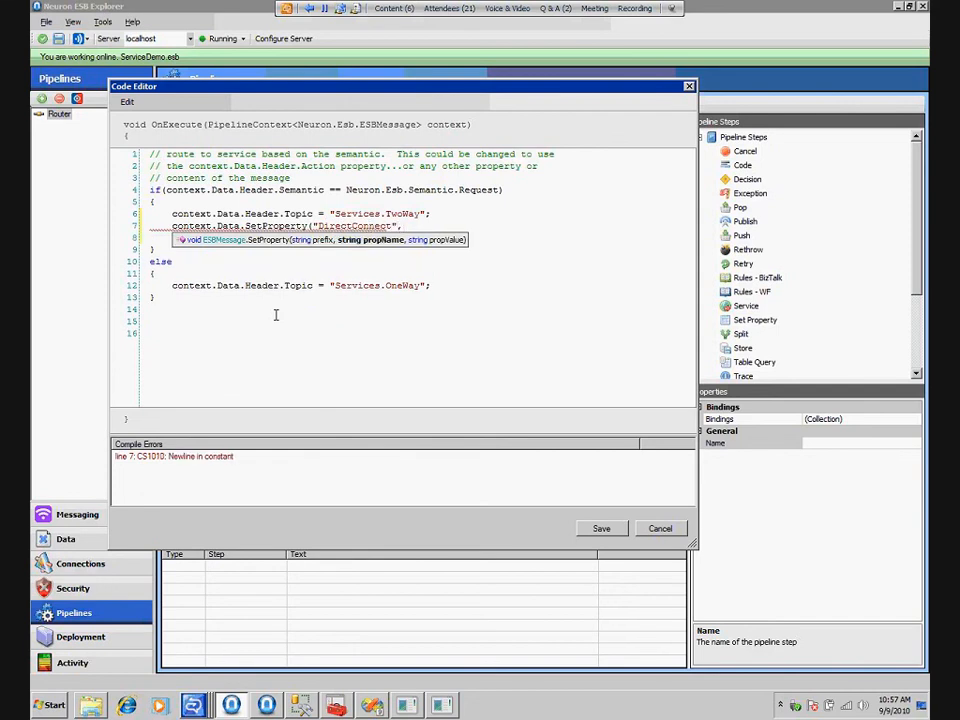
pyautogui.press('BackSpace')
pyautogui.write('"')
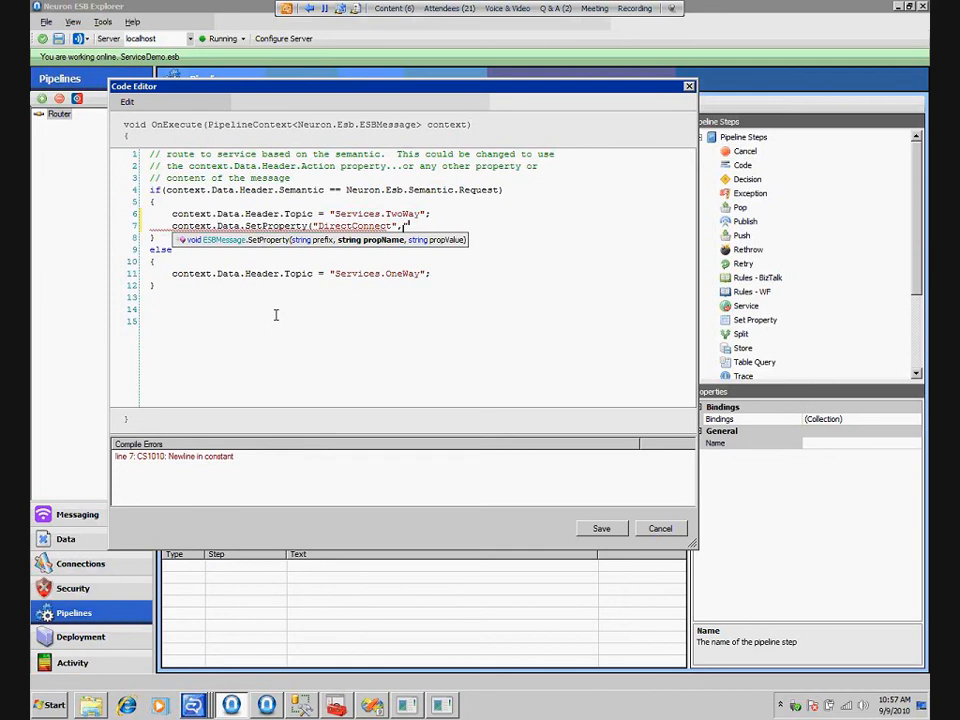
pyautogui.write('To","T')
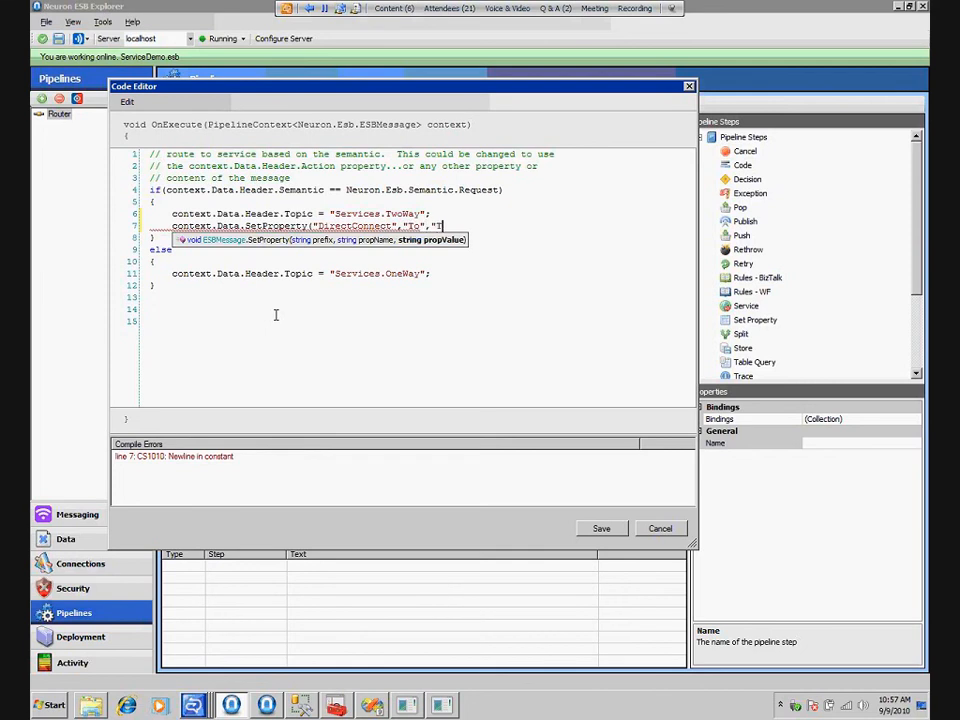
pyautogui.write('woWay')
# Cut the unfinished SetProperty line, close the code, and apply the pipeline changes to look up the service endpoint names
pyautogui.click(232, 704)
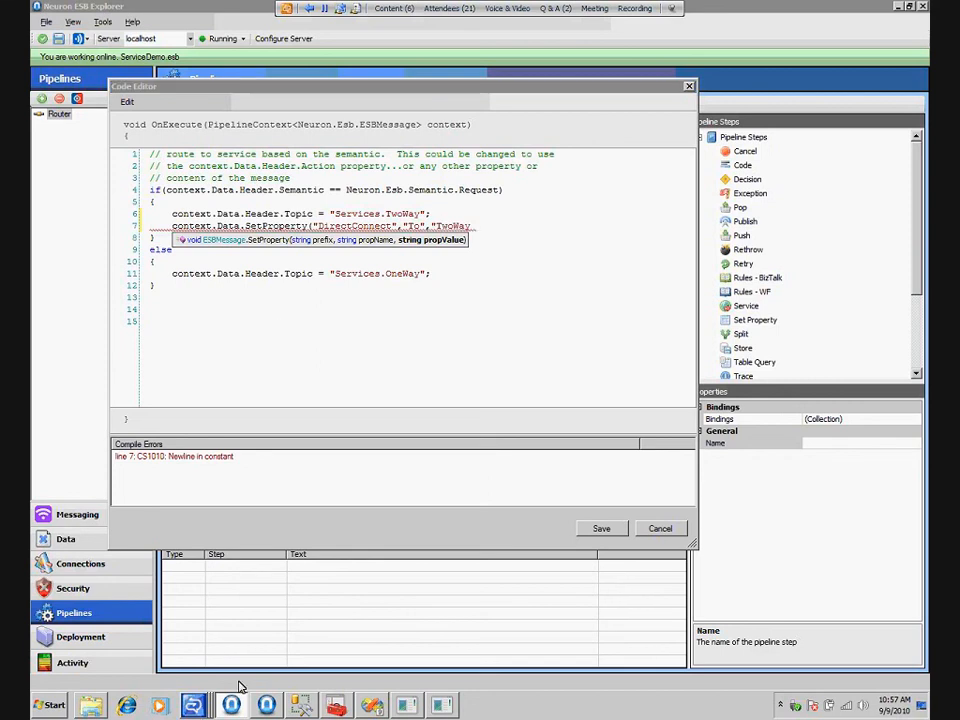
pyautogui.click(359, 319)
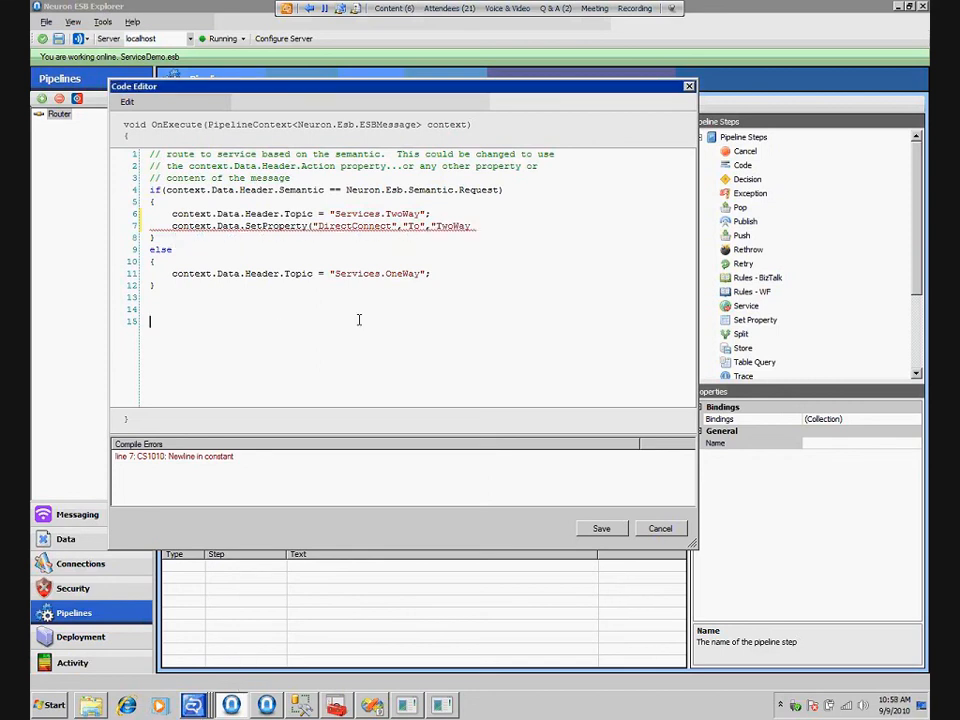
pyautogui.click(488, 222)
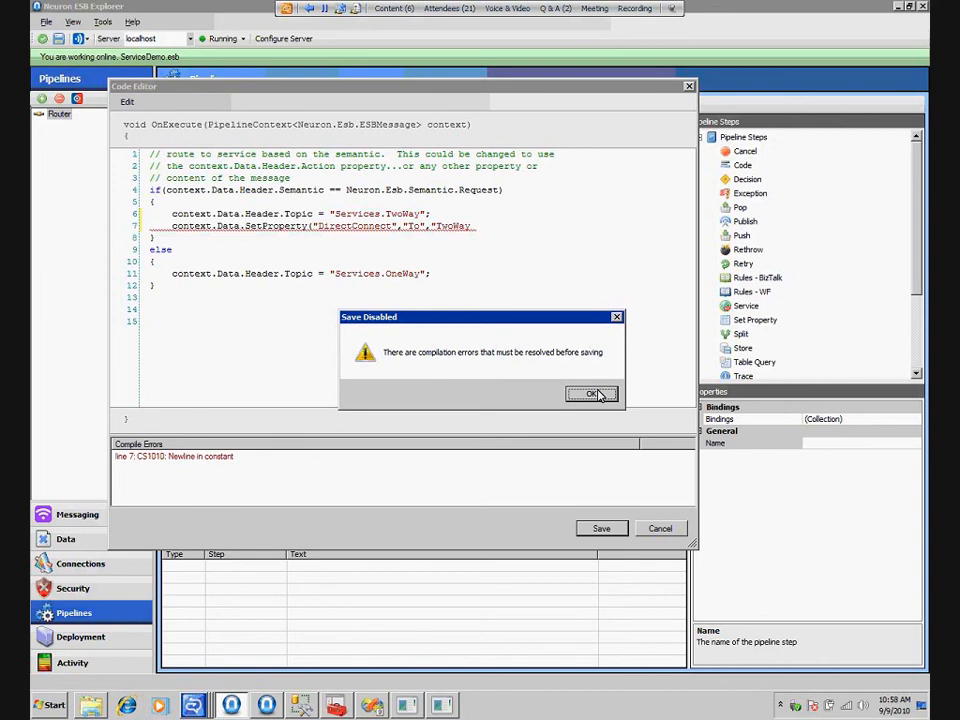
pyautogui.click(593, 395)
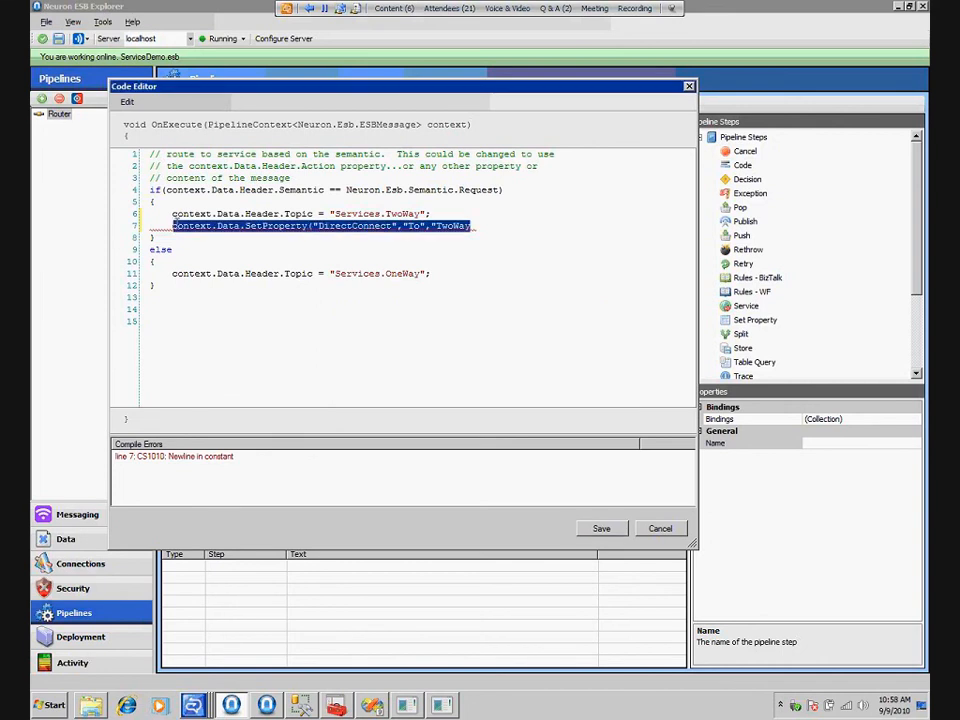
pyautogui.press('Delete')
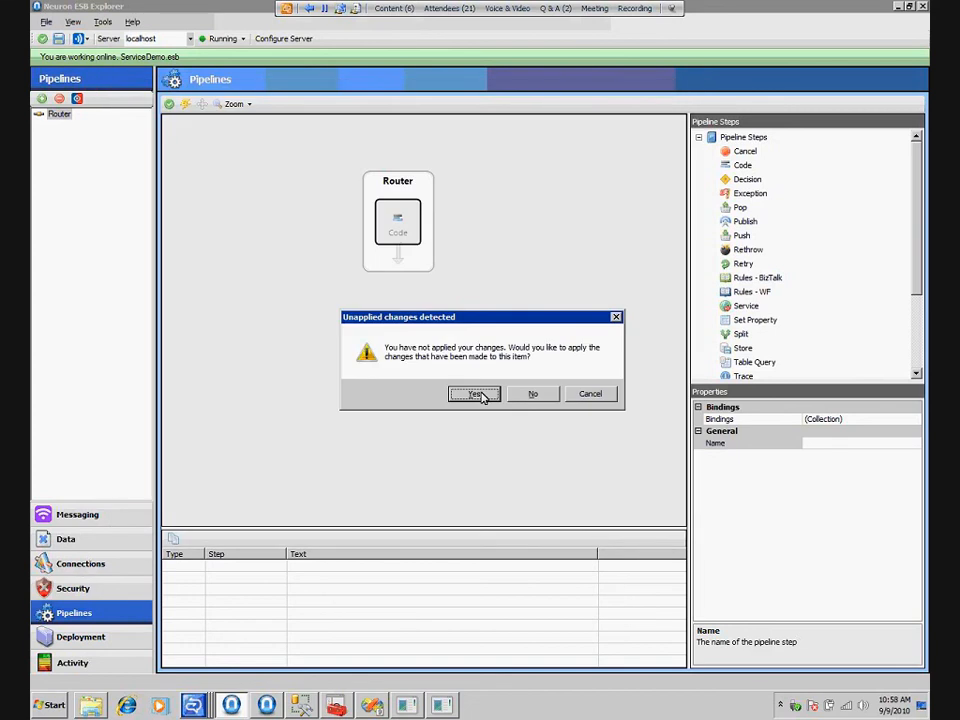
pyautogui.click(481, 395)
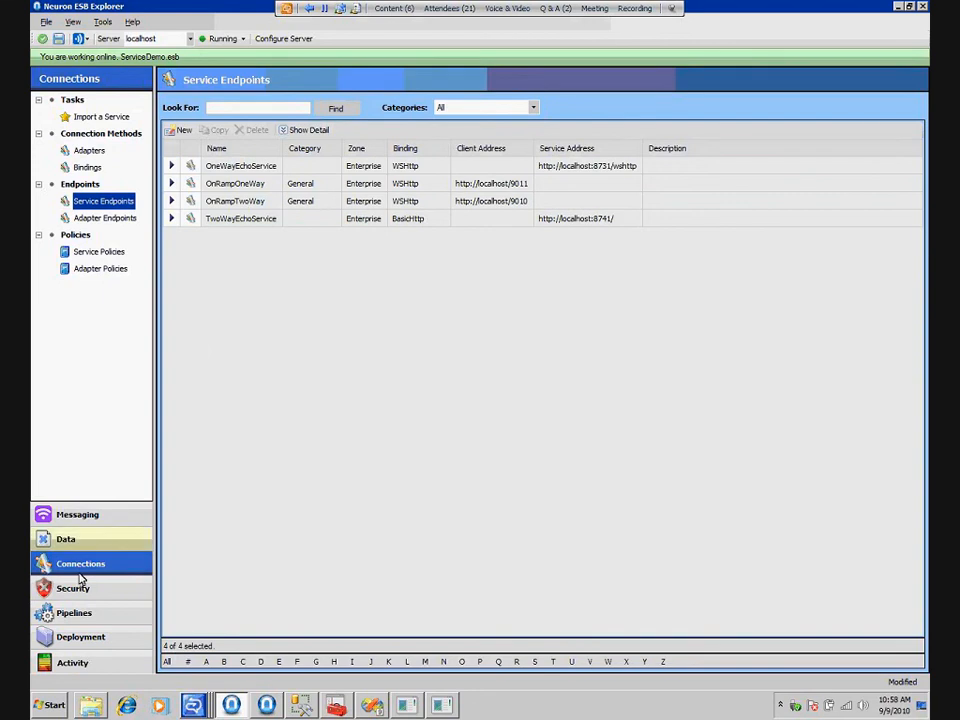
# Reopen the Router's Code step, paste the SetProperty line below the Services.TwoWay assignment and complete its value as "TwoWayEchoService");
pyautogui.click(94, 615)
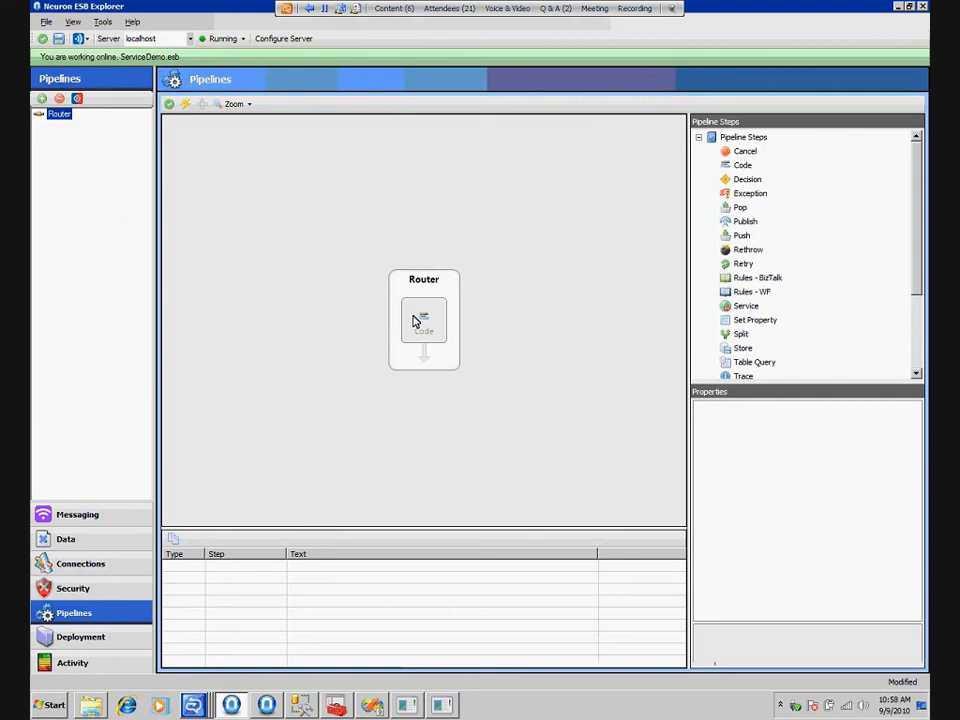
pyautogui.doubleClick(424, 320)
pyautogui.click(418, 199)
pyautogui.press('Return')
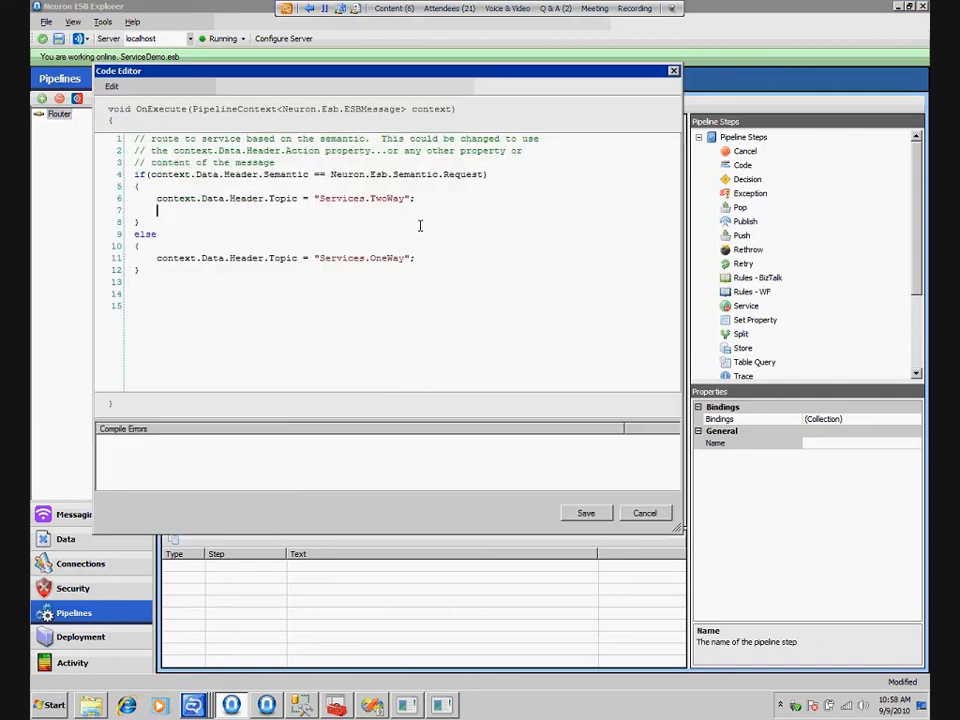
pyautogui.write('context.Data.SetProperty("DirectConnect","To","TwoWay')
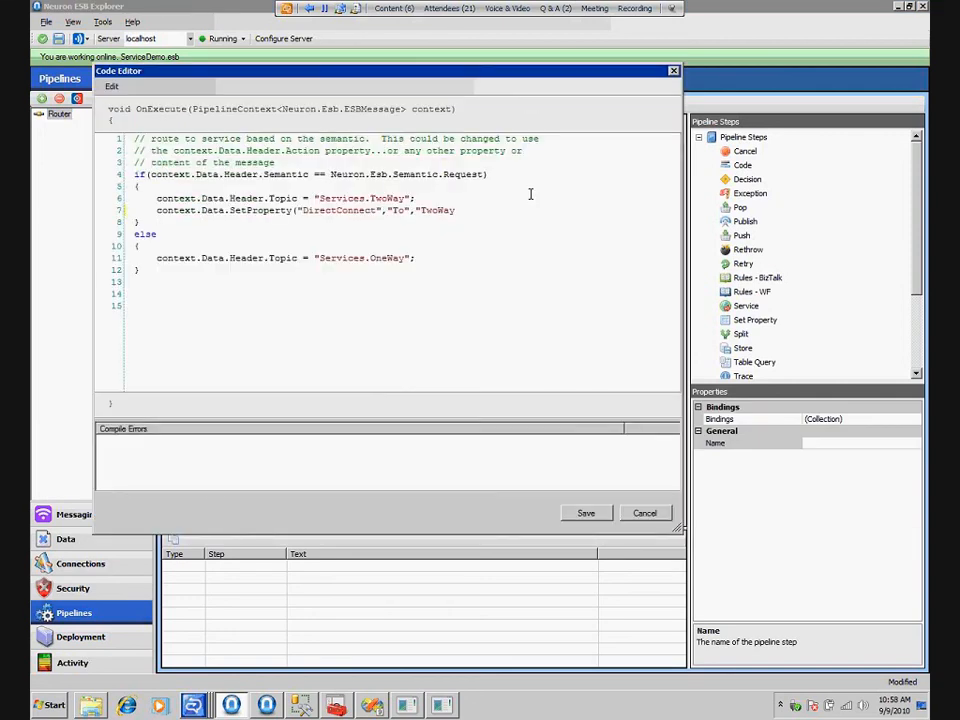
pyautogui.write('EchoService")')
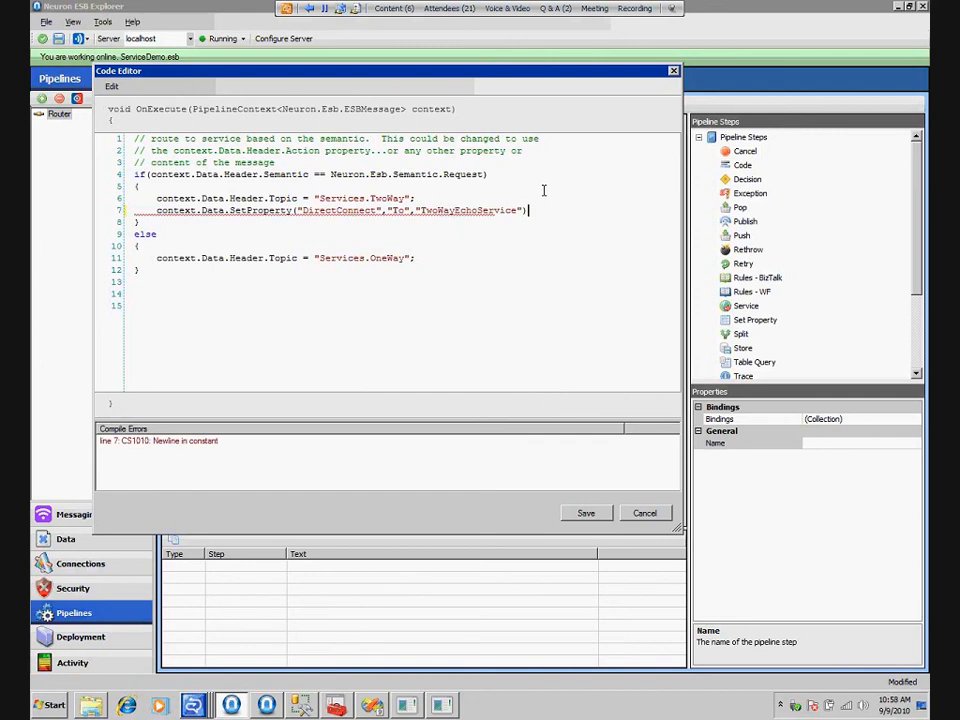
pyautogui.write(';')
# Copy the finished SetProperty line and comment out the Services.TwoWay topic assignment
pyautogui.moveTo(158, 211); pyautogui.dragTo(534, 211)
pyautogui.hotkey('ctrl', 'c')
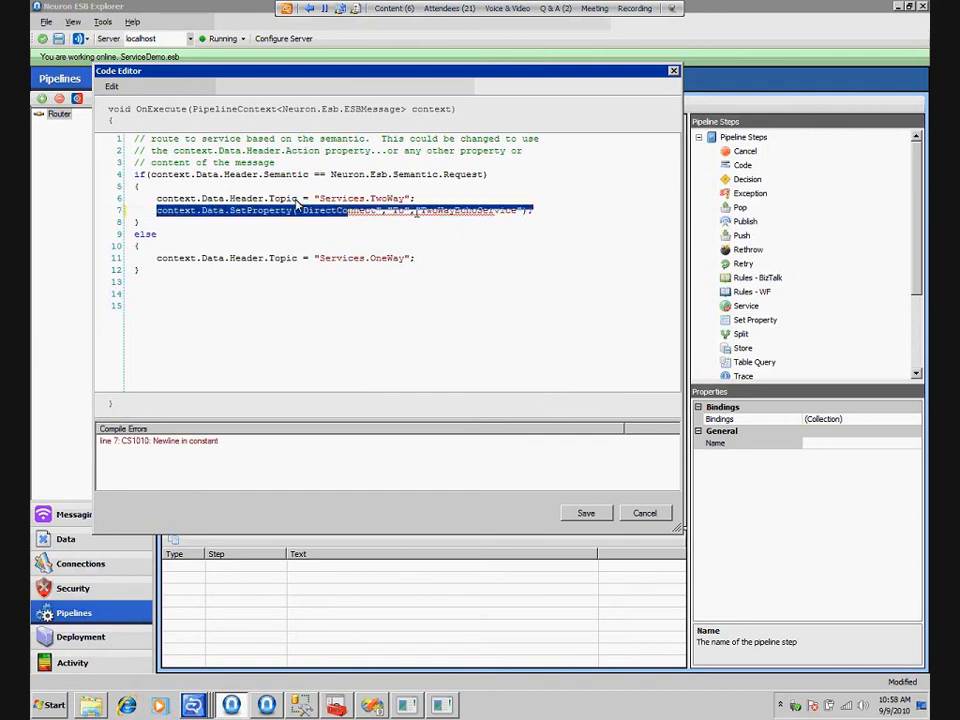
pyautogui.click(157, 198)
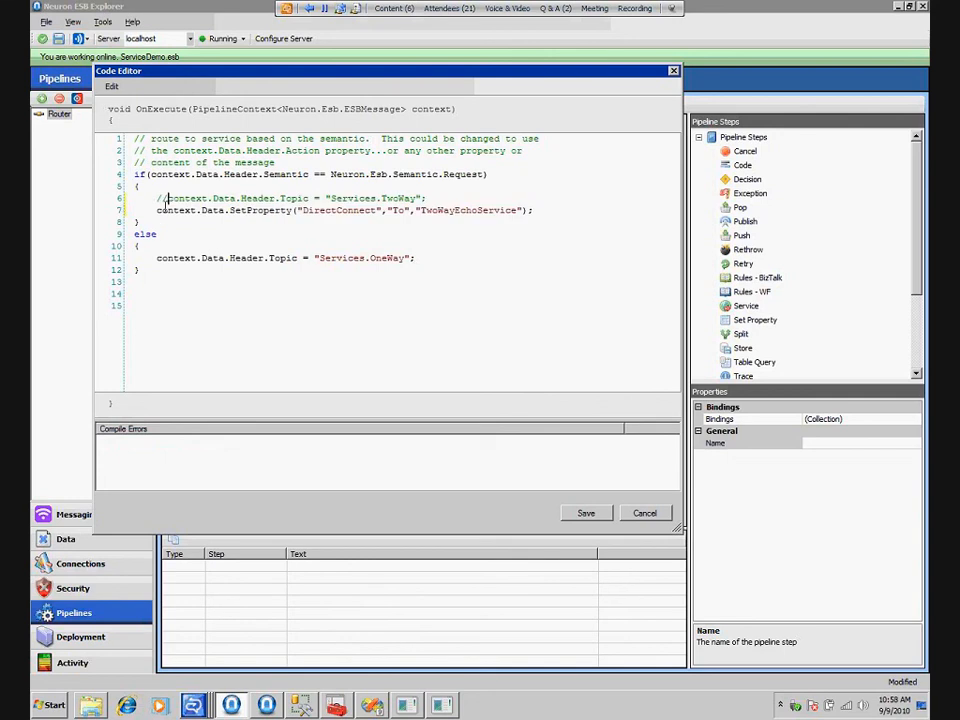
pyautogui.write('//')
# Paste the SetProperty line into the else branch, change its target to OneWayEchoService, and comment out the Services.OneWay topic assignment
pyautogui.click(449, 257)
pyautogui.press('Return')
pyautogui.hotkey('ctrl', 'v')
pyautogui.click(439, 270)
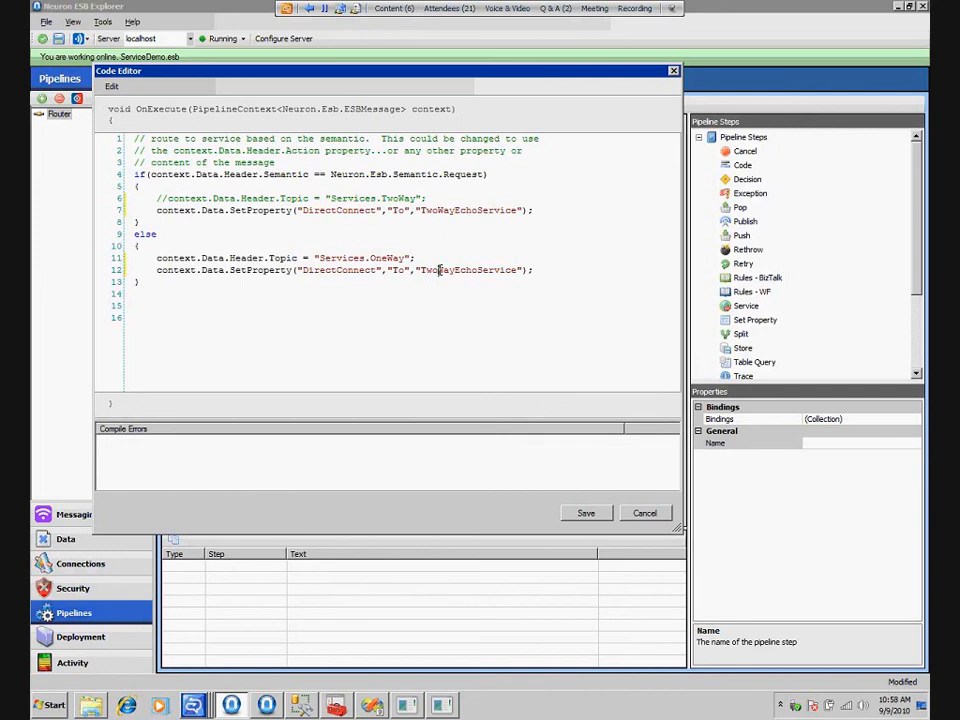
pyautogui.press('BackSpace')
pyautogui.press('BackSpace')
pyautogui.press('BackSpace')
pyautogui.write('One')
pyautogui.click(157, 257)
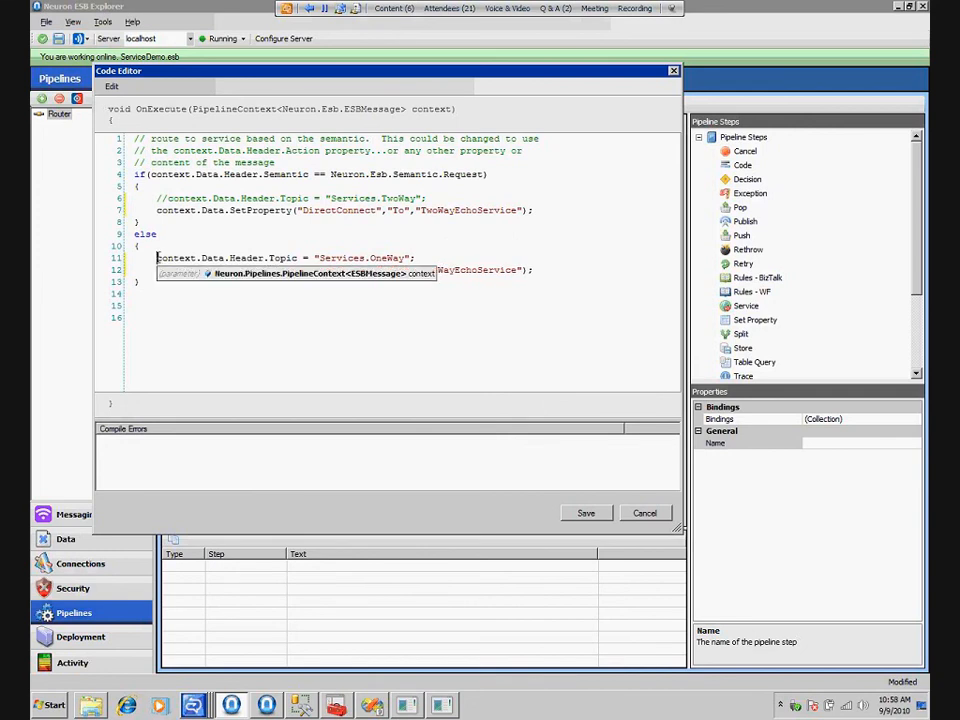
pyautogui.write('//')
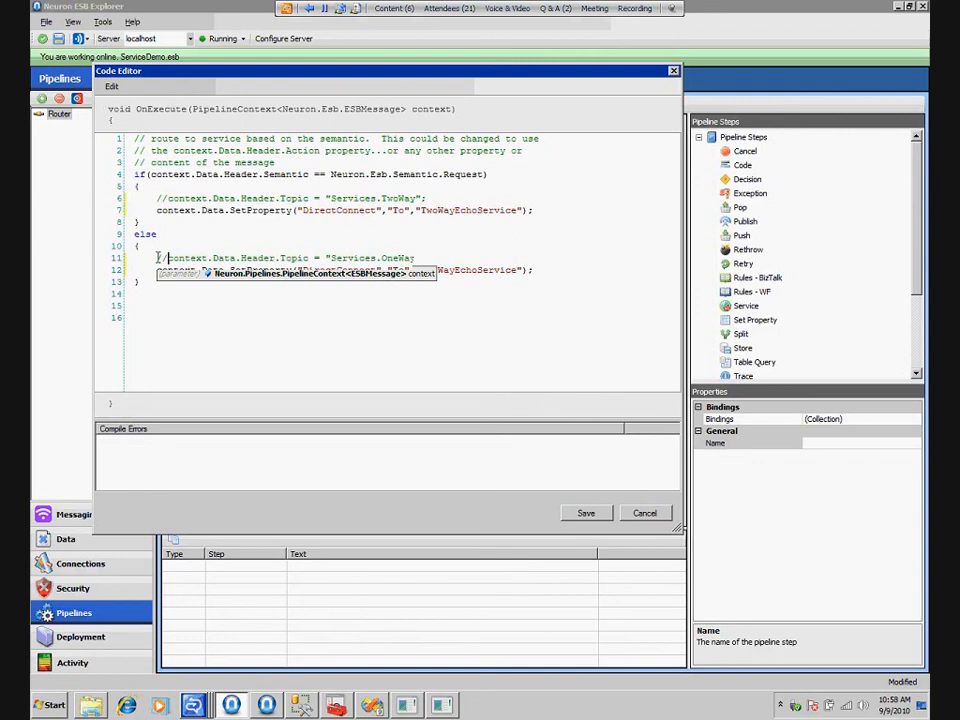
# Finish the Router's direct-connect code edit and add a Cancel step after the Code step, applying the pipeline change
pyautogui.doubleClick(340, 210)
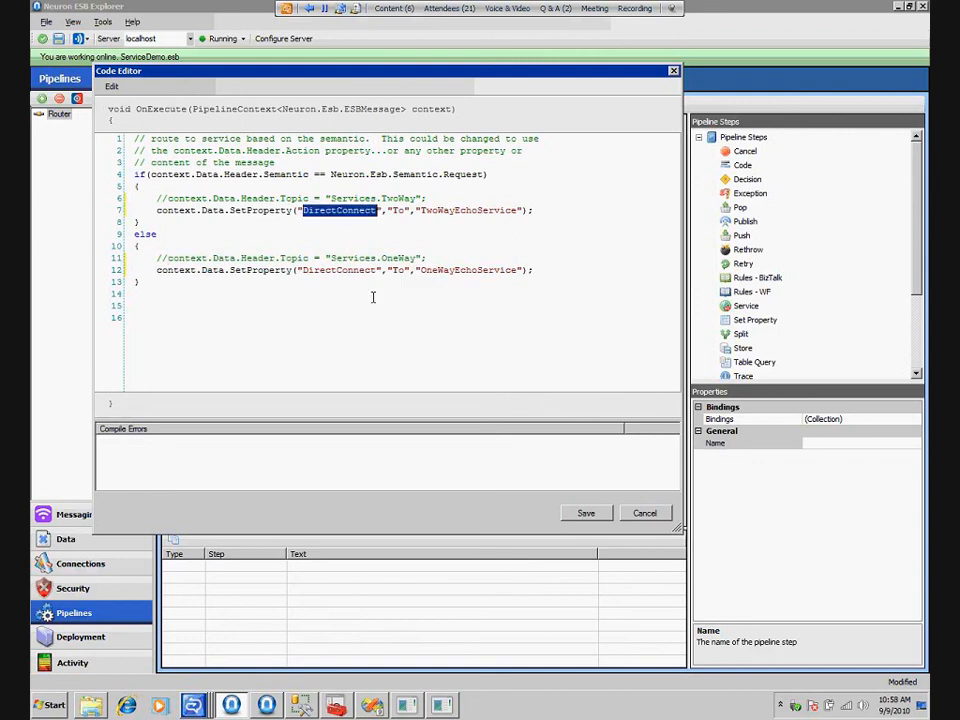
pyautogui.click(410, 297)
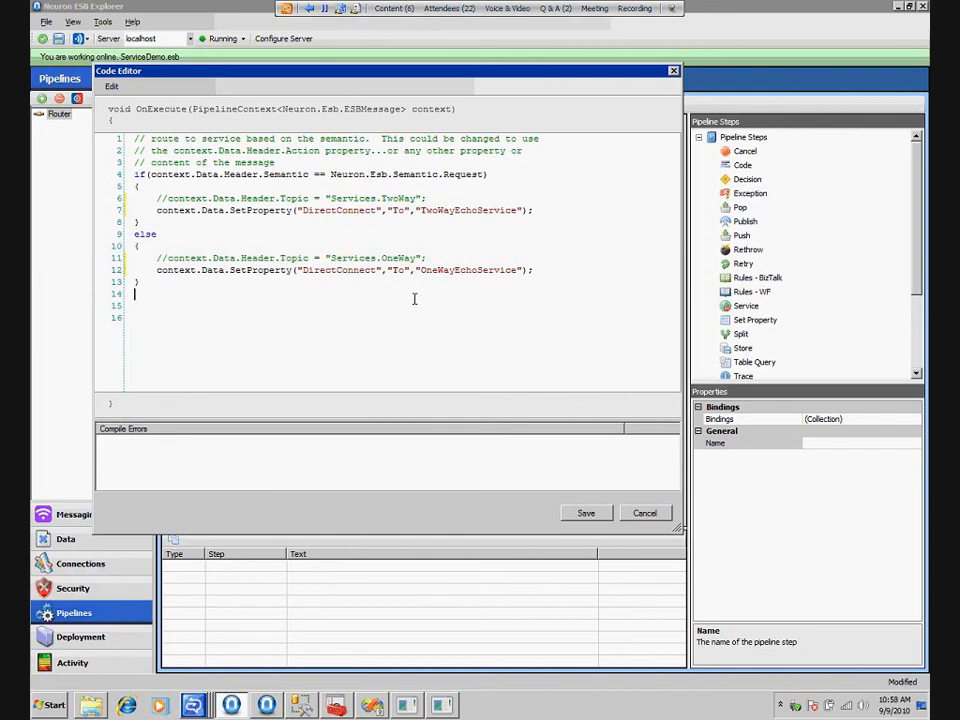
pyautogui.click(626, 513)
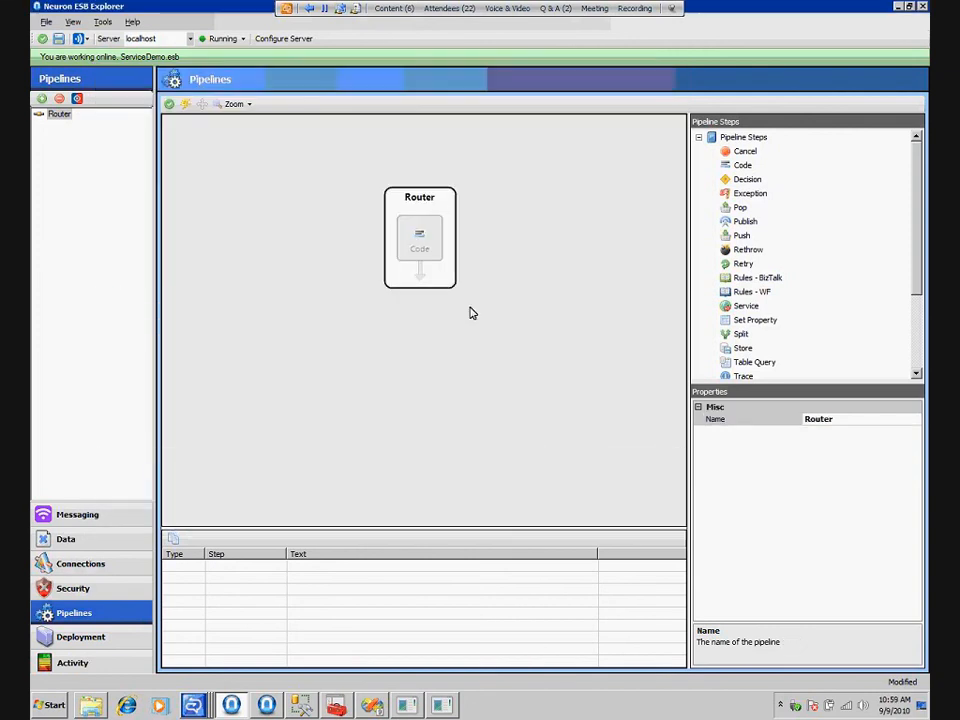
pyautogui.moveTo(744, 151); pyautogui.dragTo(422, 288)
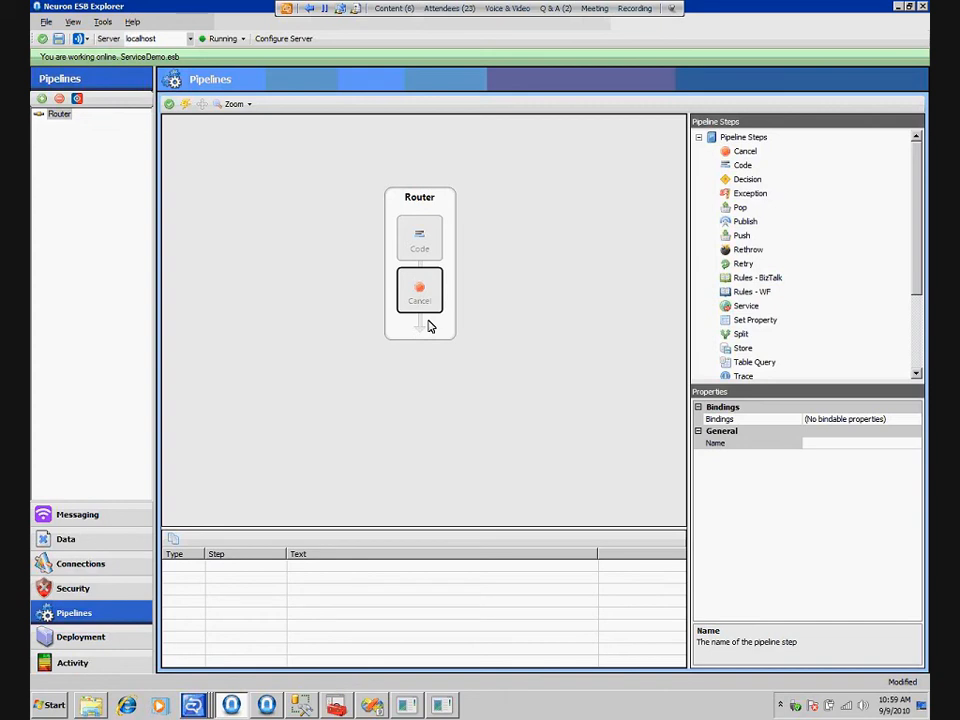
pyautogui.click(168, 105)
# Test the direct-connect routing by running the SampleNeuronAPI client from Visual Studio with the service consoles in view, then close the consoles
pyautogui.click(410, 705)
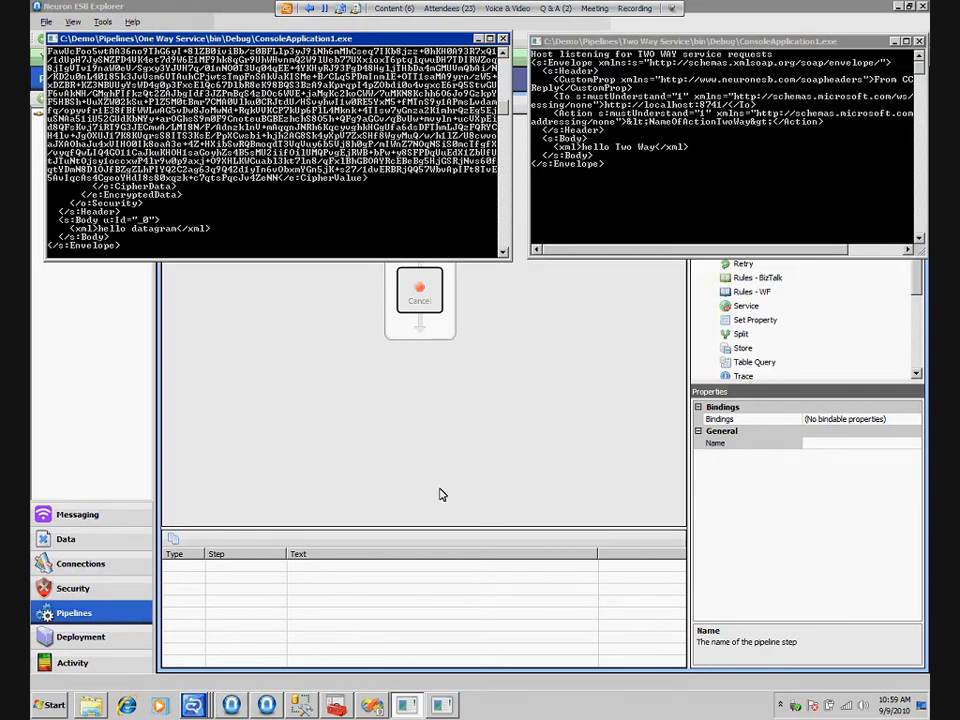
pyautogui.click(372, 705)
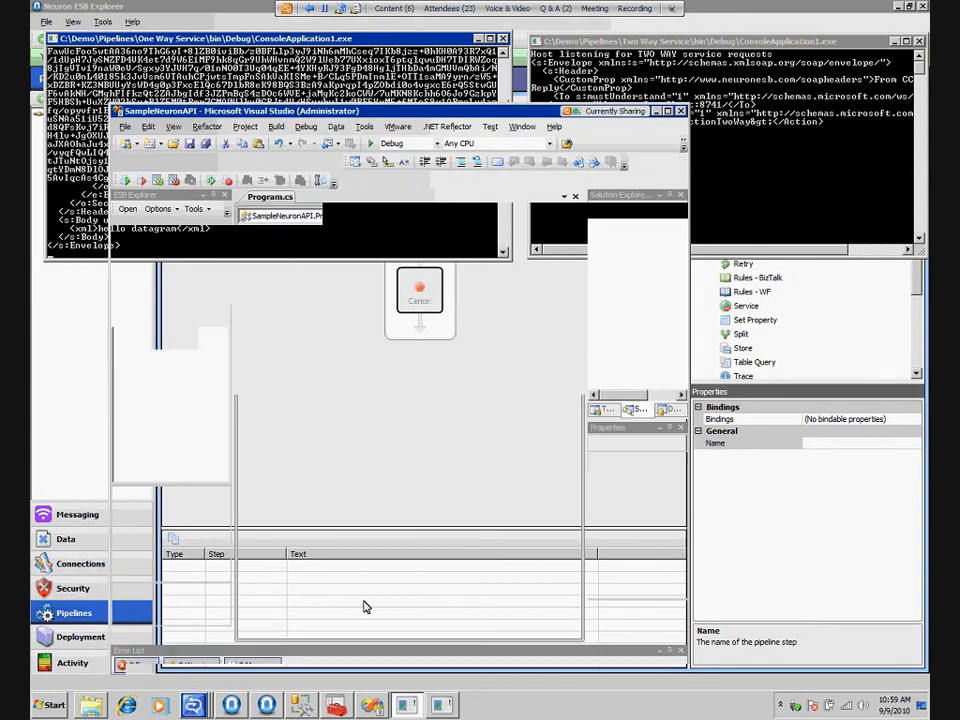
pyautogui.click(306, 126)
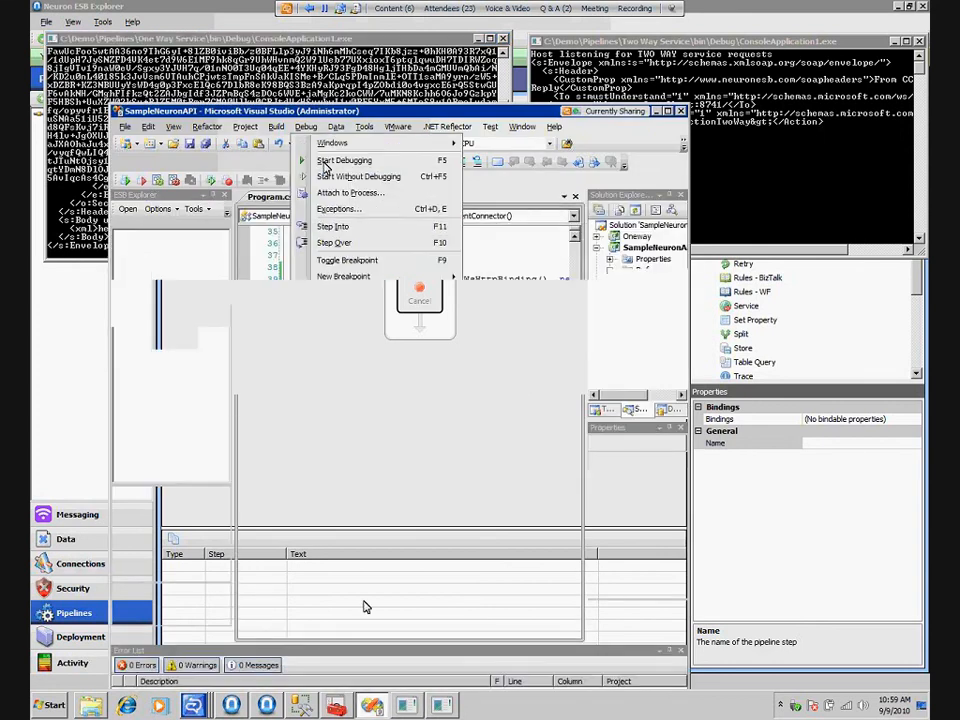
pyautogui.click(326, 162)
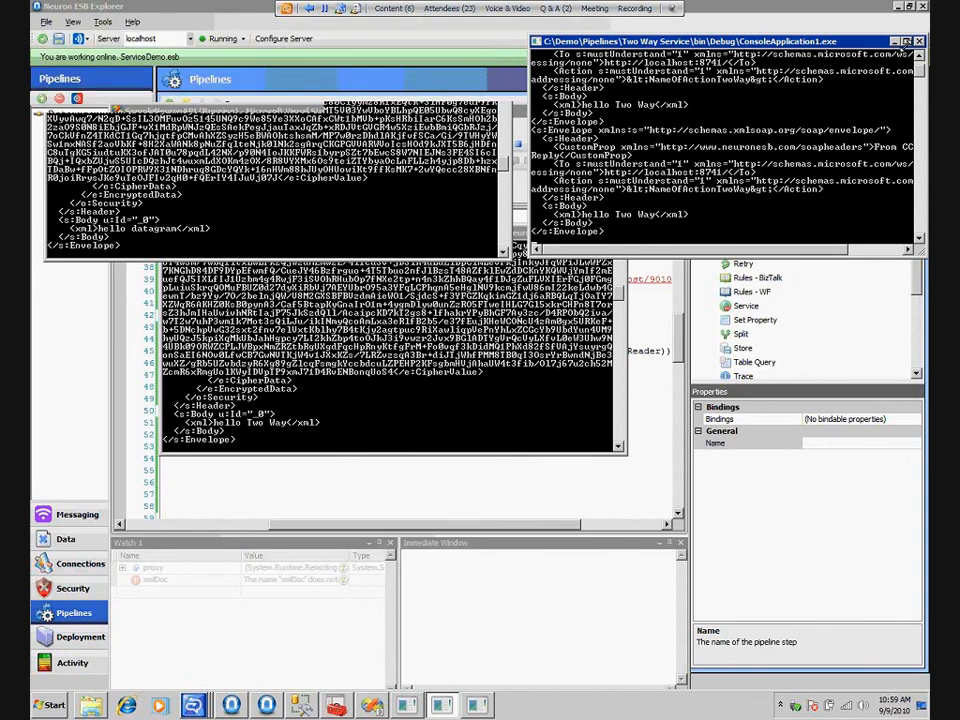
pyautogui.click(919, 41)
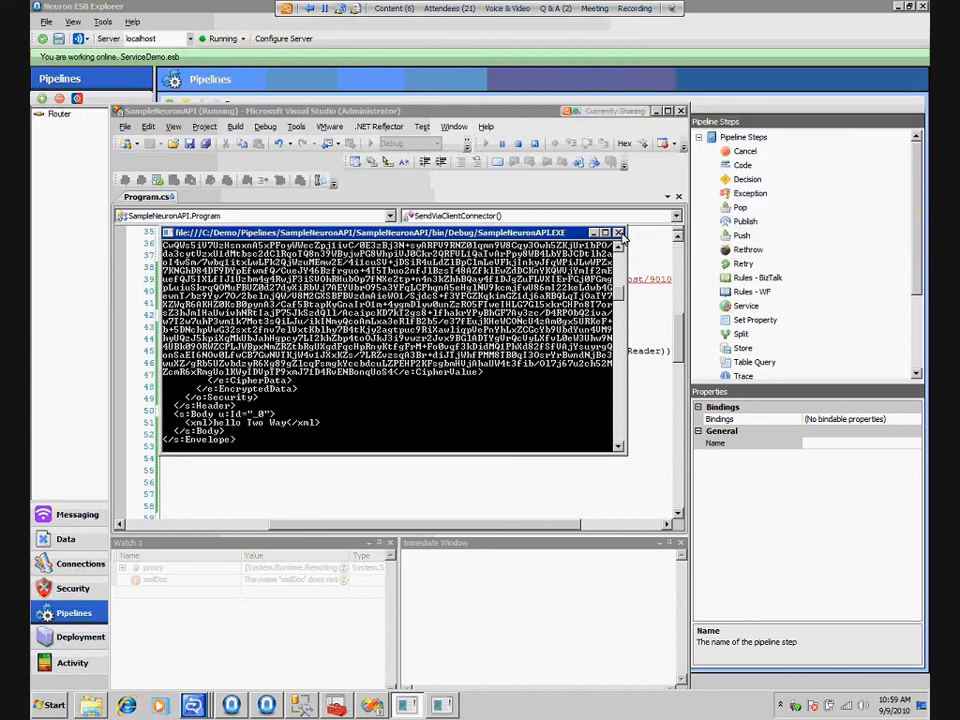
pyautogui.click(620, 233)
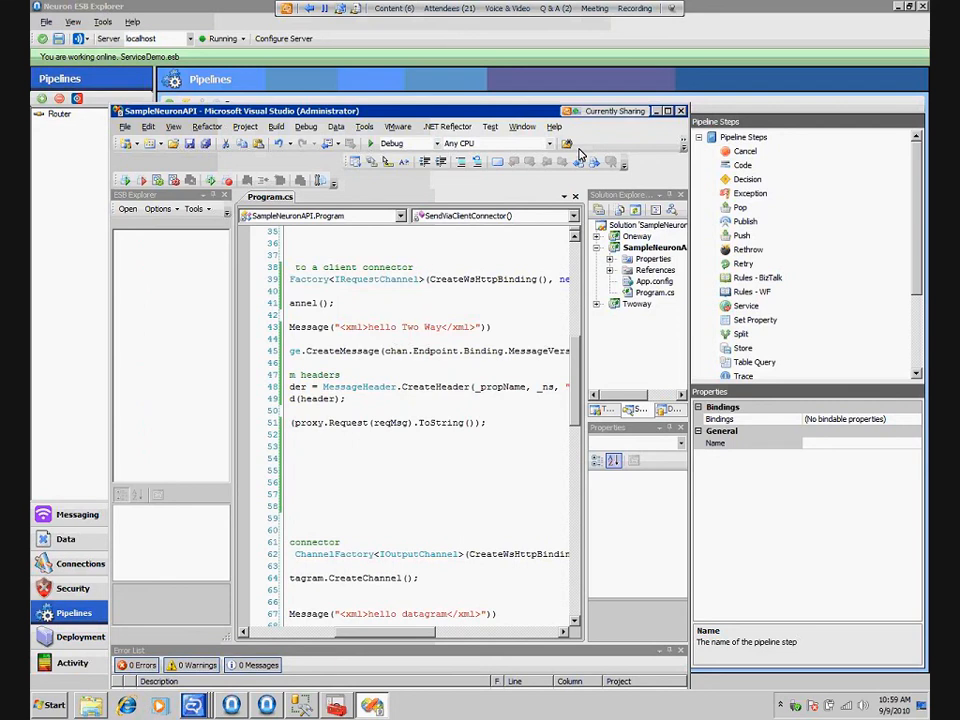
pyautogui.click(310, 12)
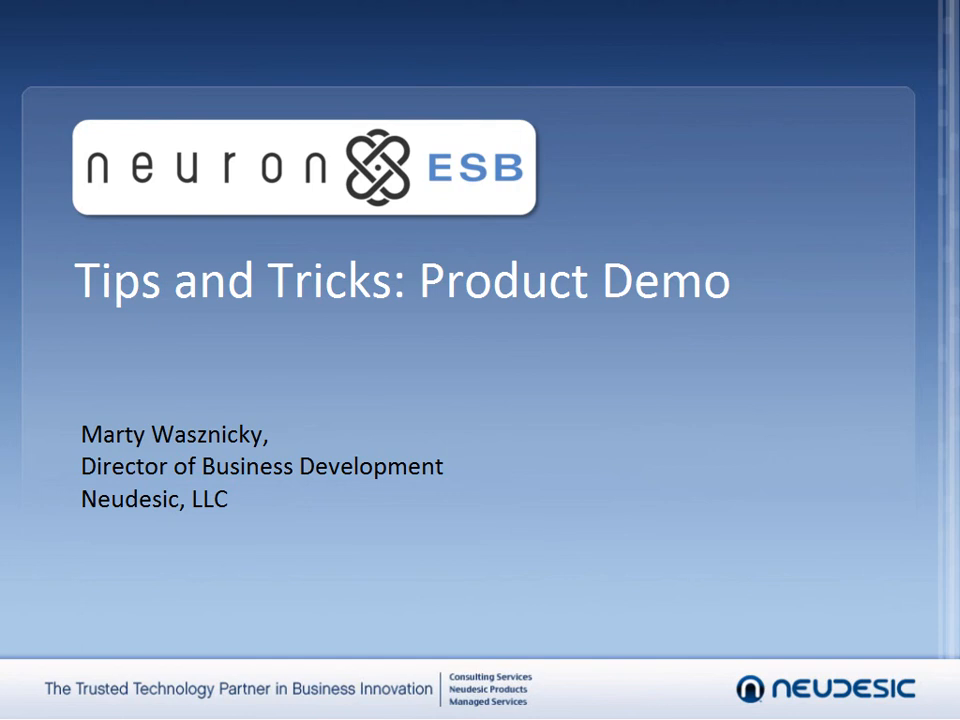
pyautogui.press('Right')
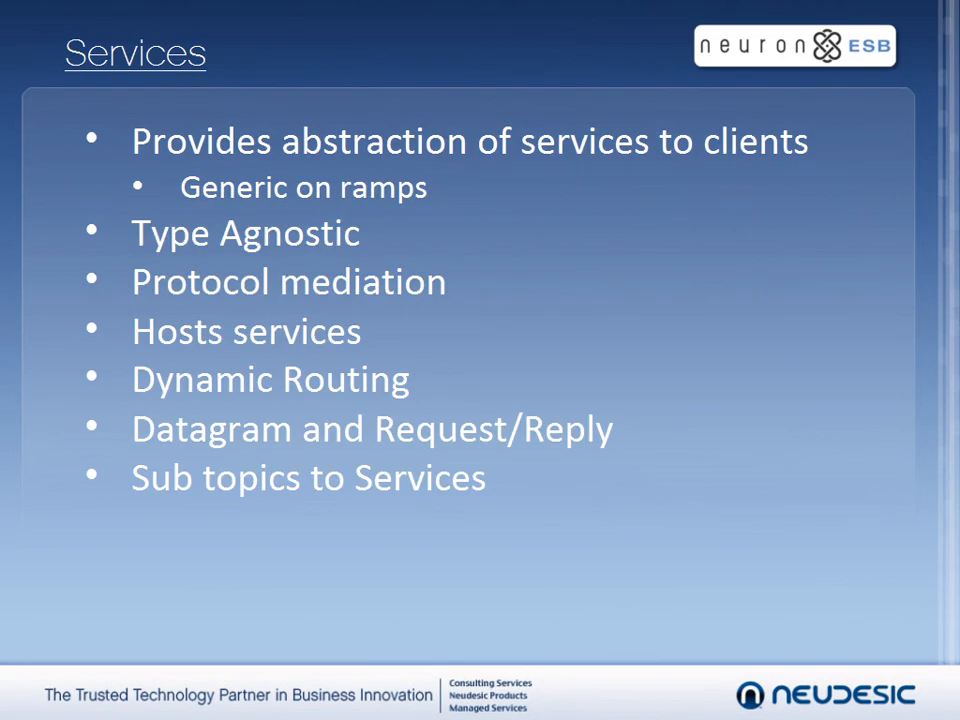
pyautogui.press('Right')
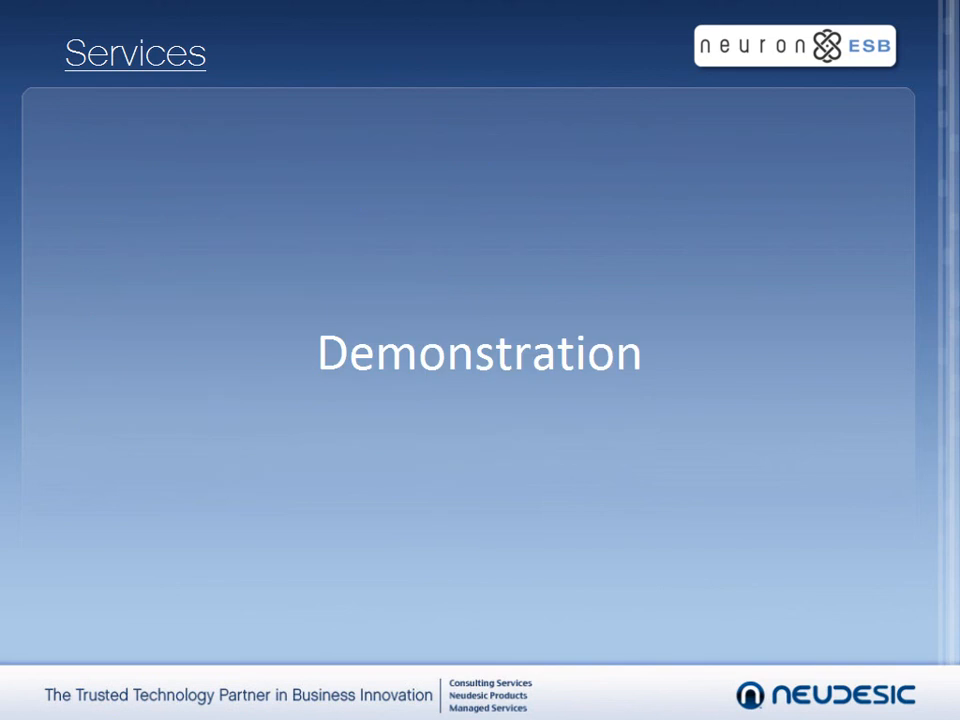
pyautogui.press('Right')
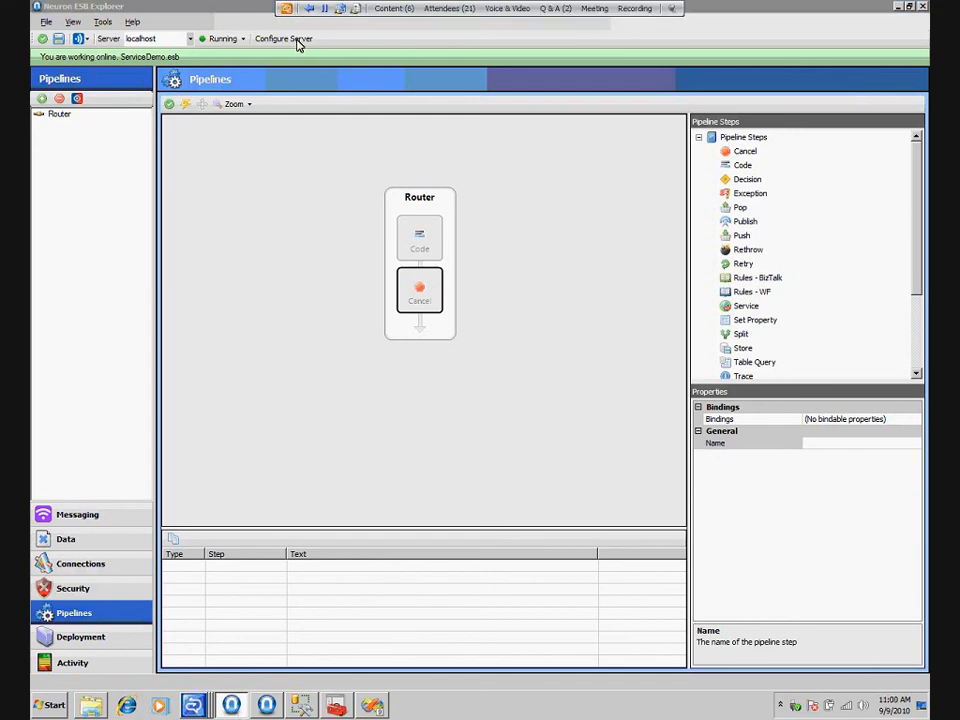
# Examine the warning events in the Neuron ESB and Application logs in Event Viewer, then return to Neuron ESB Explorer
pyautogui.click(290, 39)
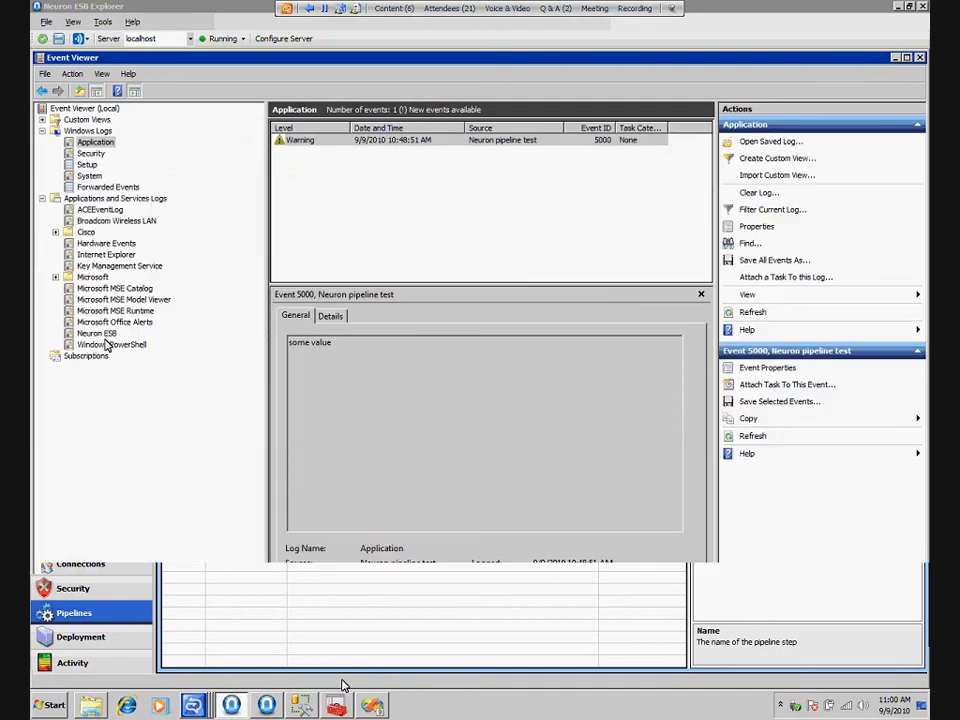
pyautogui.click(104, 335)
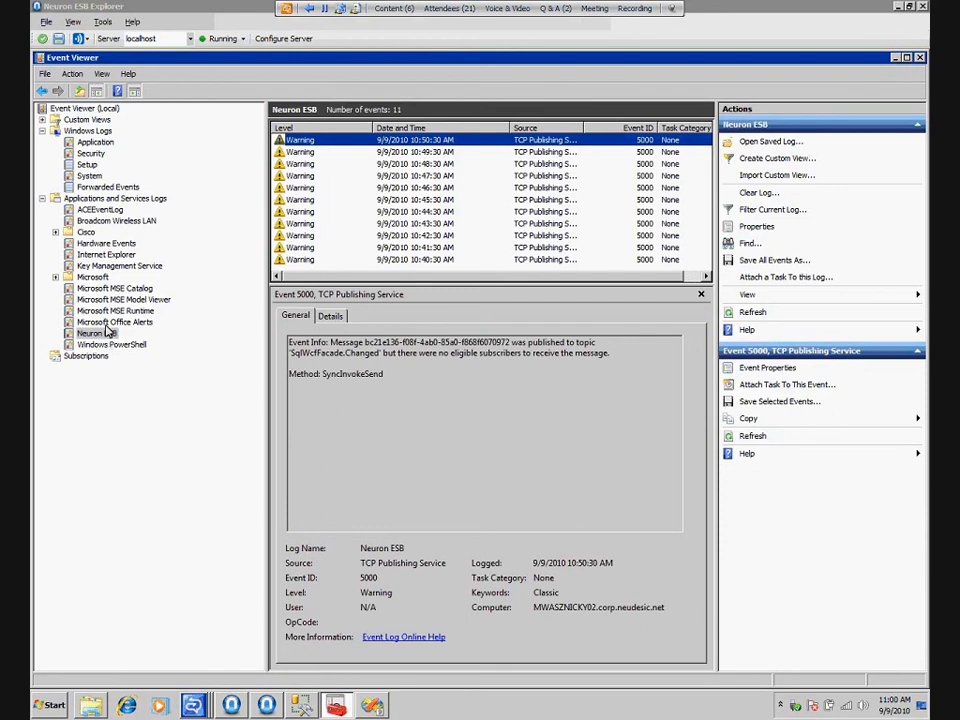
pyautogui.click(96, 142)
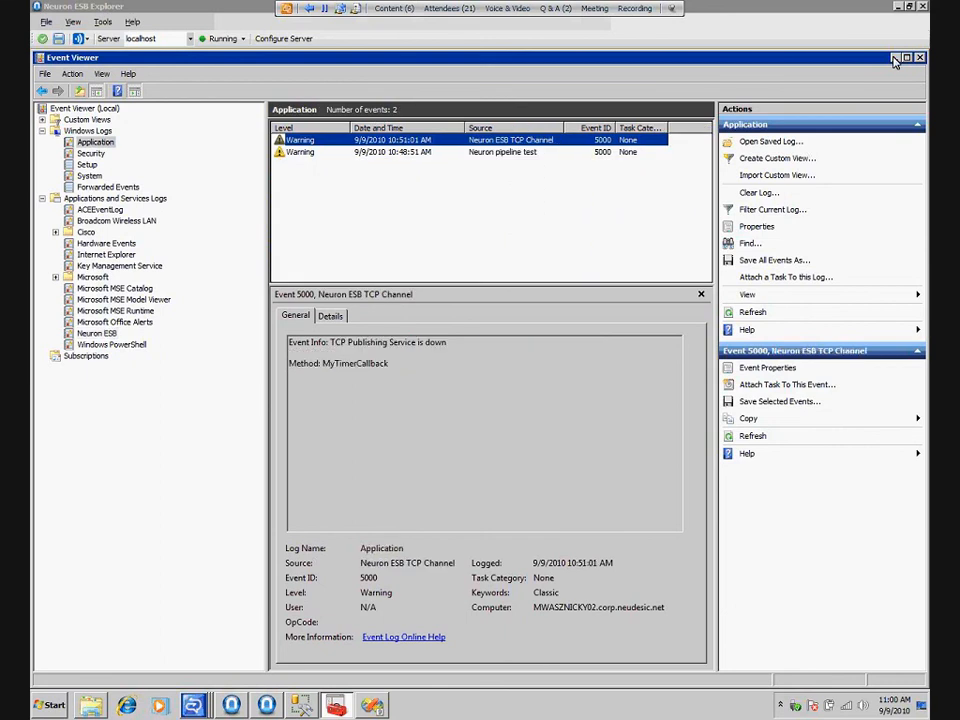
pyautogui.click(895, 59)
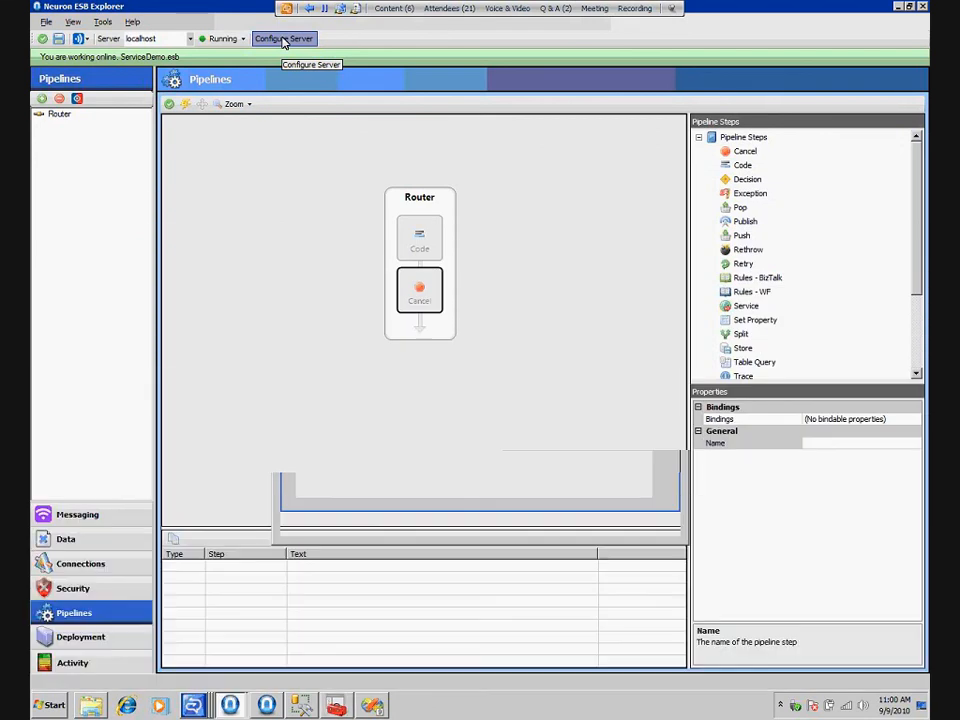
# Set the local server's trace level to "Trace errors + warnings + info + verbose" and enable WCF tracing in the server configuration
pyautogui.click(284, 40)
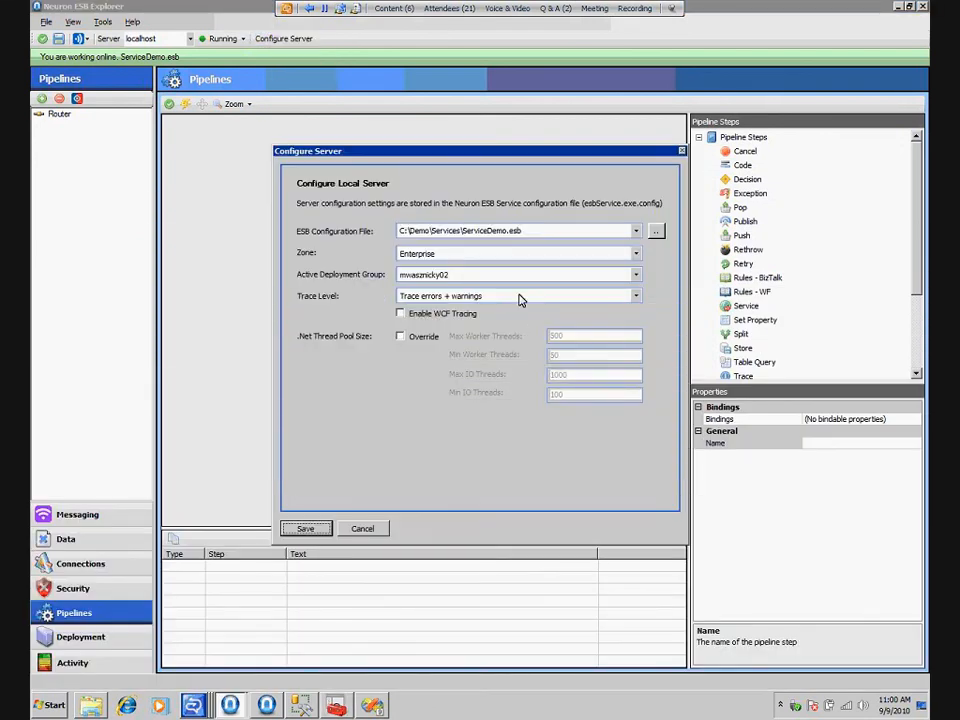
pyautogui.click(519, 297)
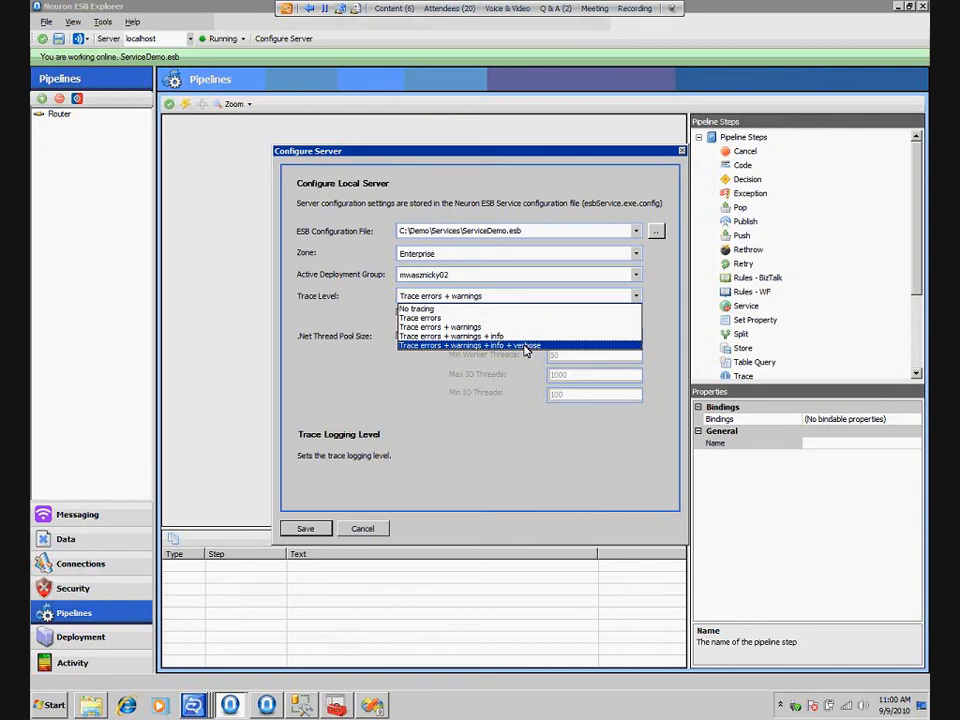
pyautogui.click(524, 347)
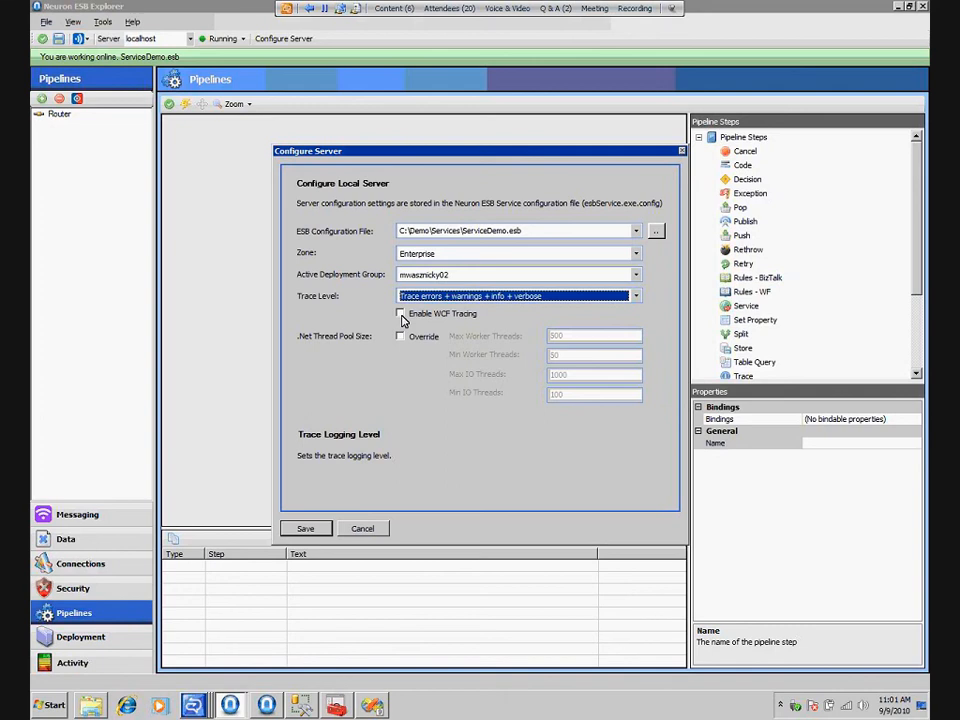
pyautogui.click(400, 314)
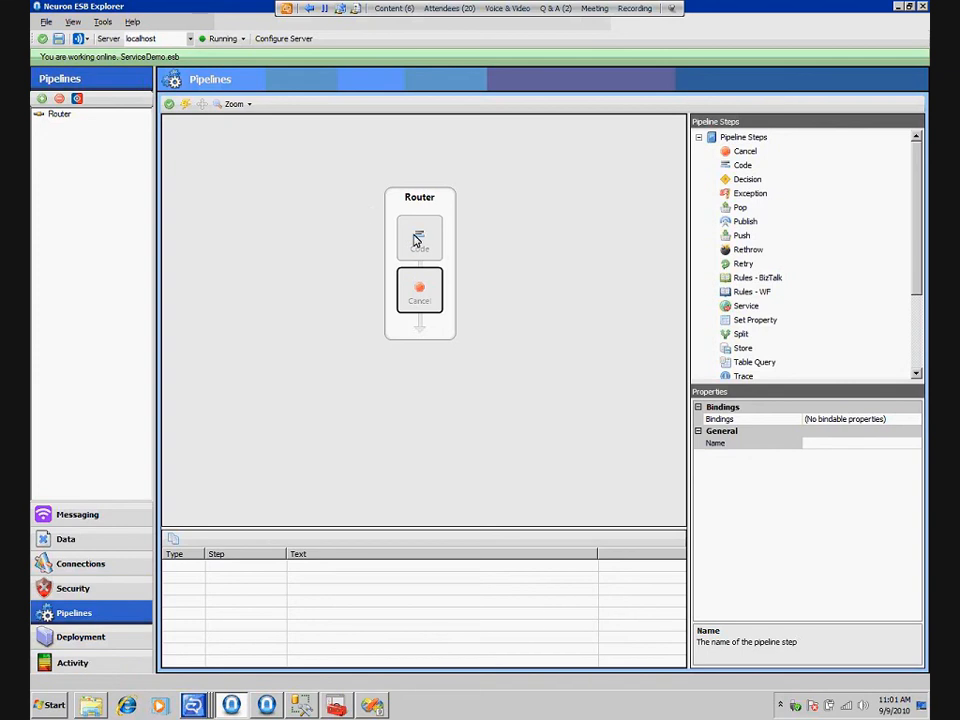
# Create a NeuronTracking database on server localhost with Windows authentication, assigned to the local machine's deployment group
pyautogui.click(76, 645)
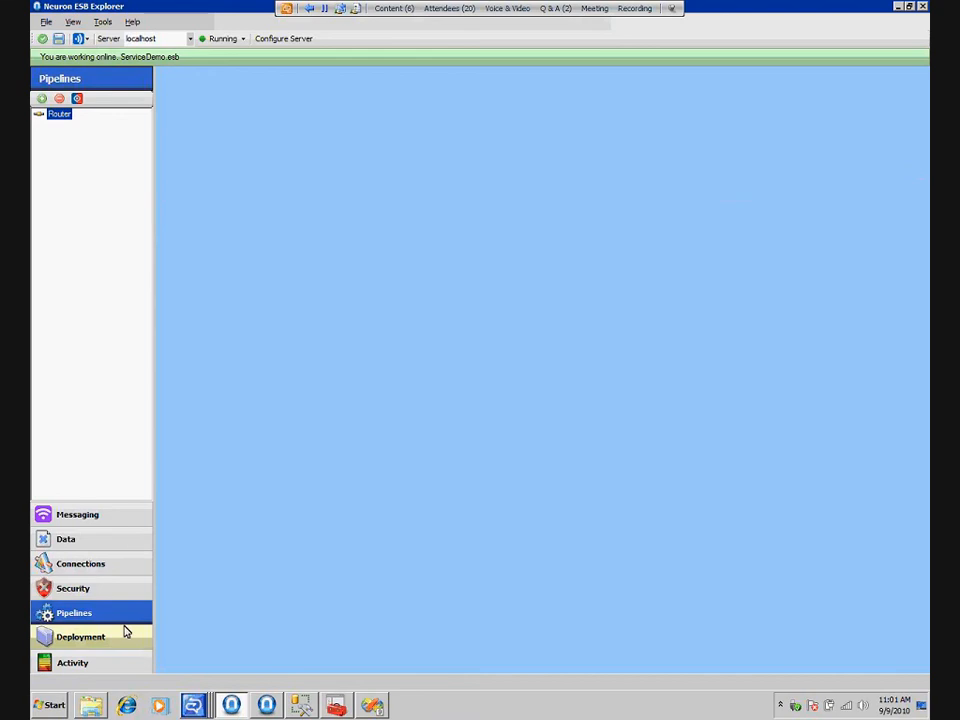
pyautogui.click(86, 287)
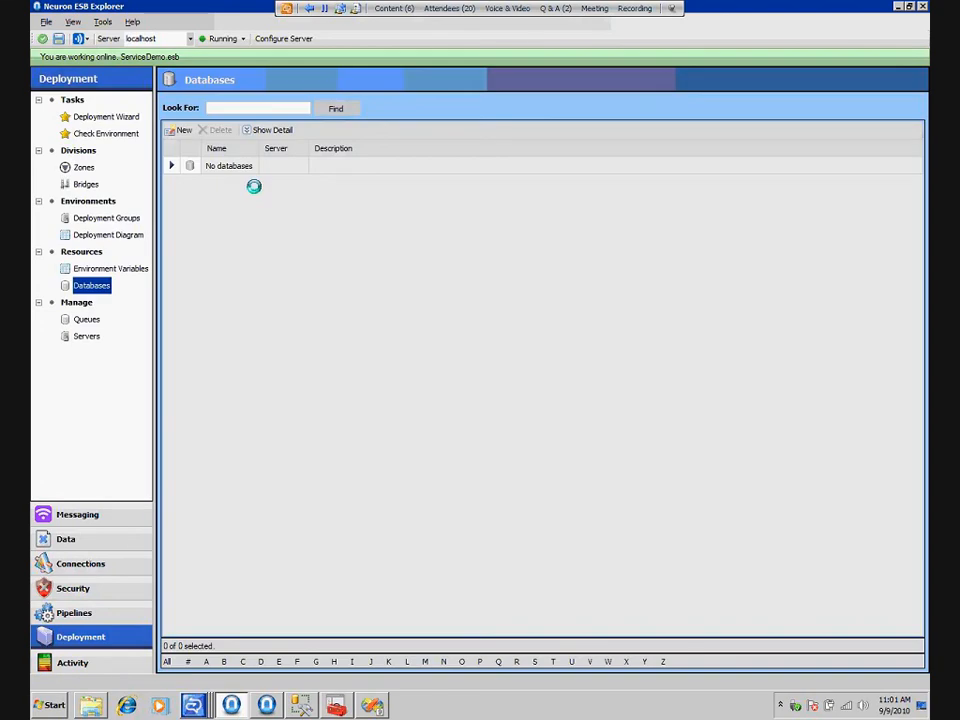
pyautogui.write('lo')
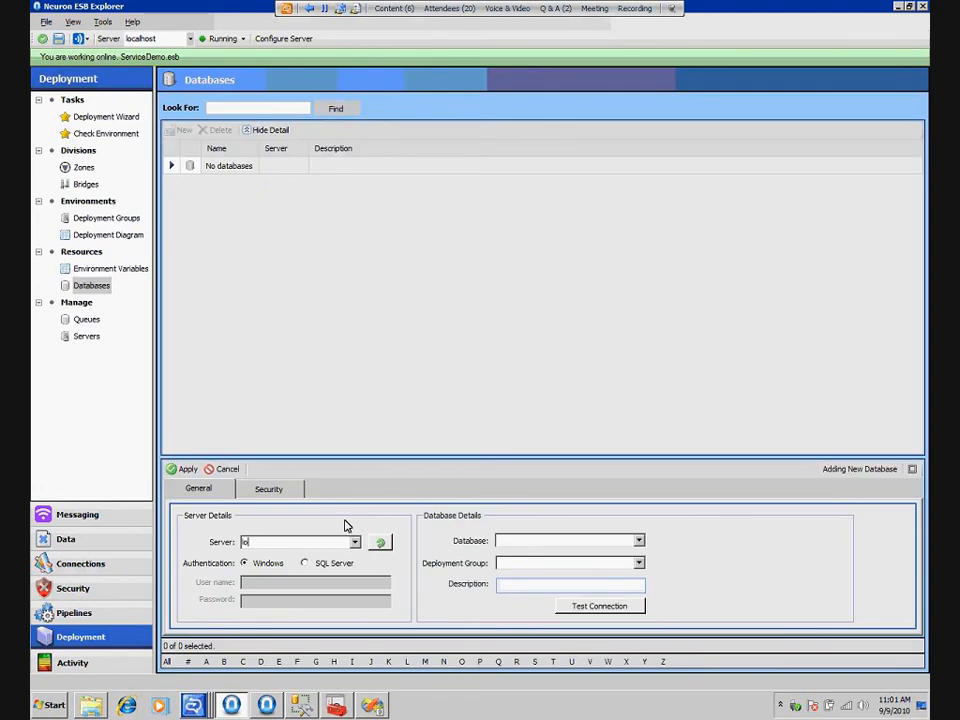
pyautogui.write('calhost')
pyautogui.press('Tab')
pyautogui.write('N')
pyautogui.write('racking')
pyautogui.click(638, 563)
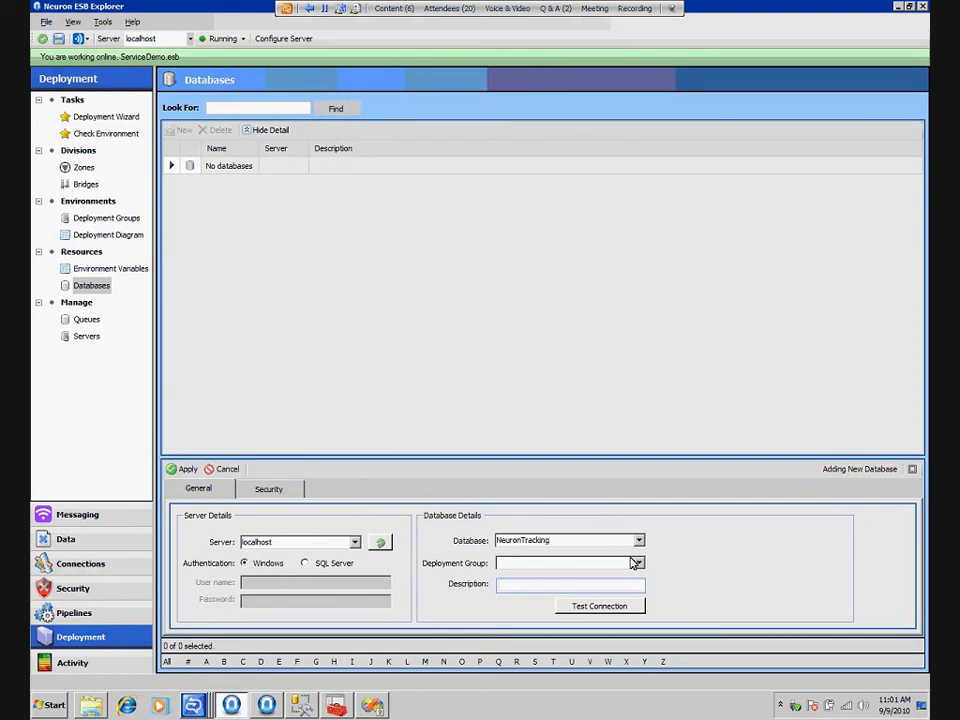
pyautogui.click(542, 583)
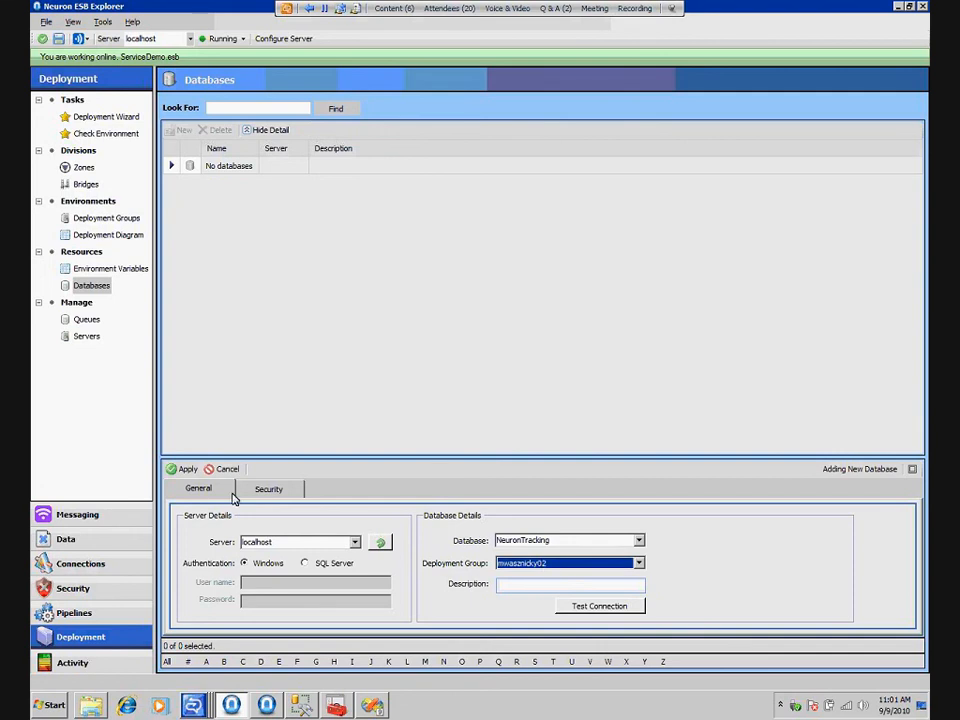
pyautogui.click(187, 469)
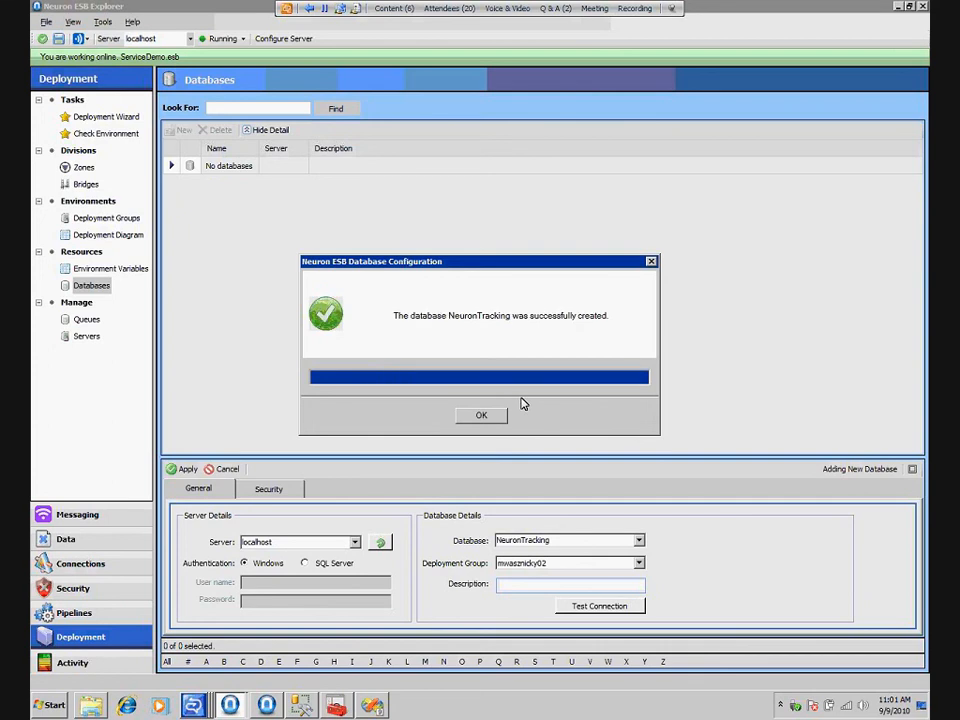
pyautogui.click(491, 416)
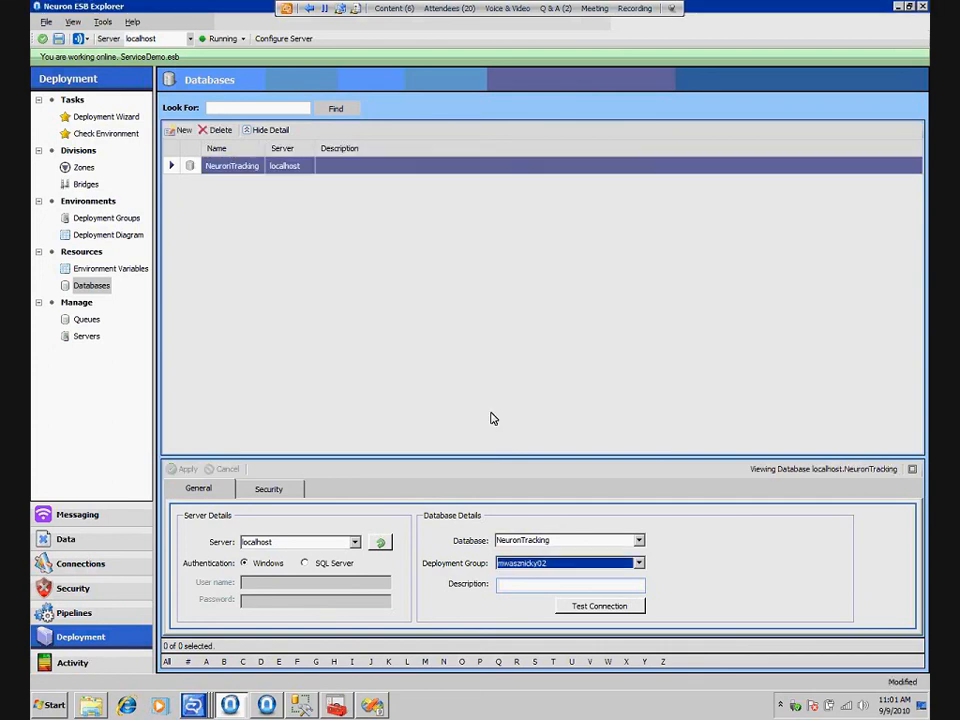
# Set auditing to Enabled in the Services topic's networking properties and save the ESB configuration
pyautogui.click(77, 514)
pyautogui.click(84, 152)
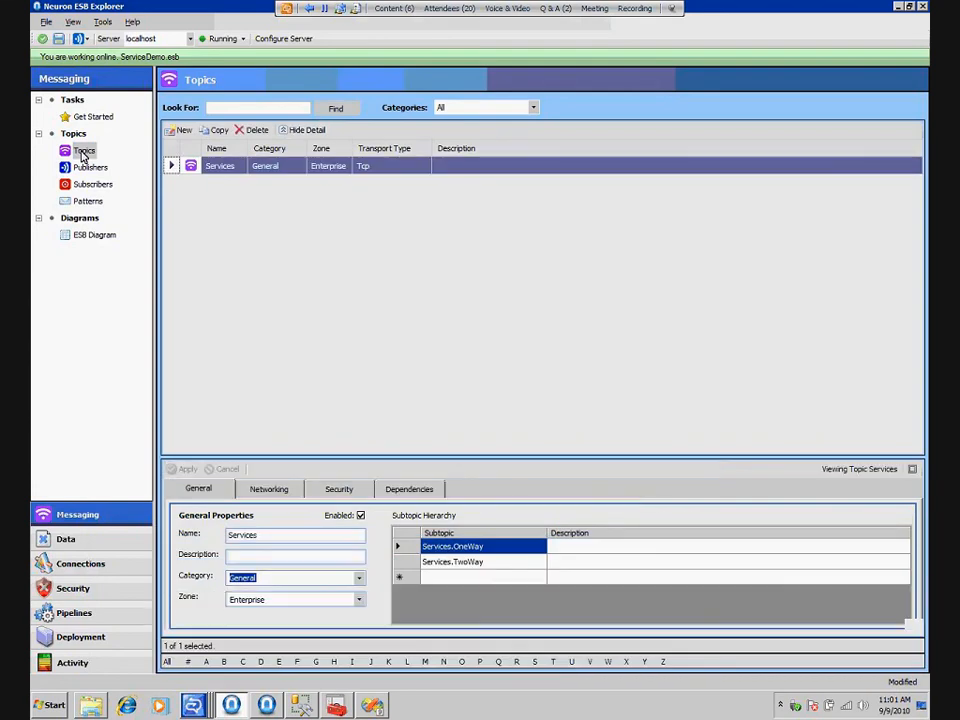
pyautogui.click(275, 580)
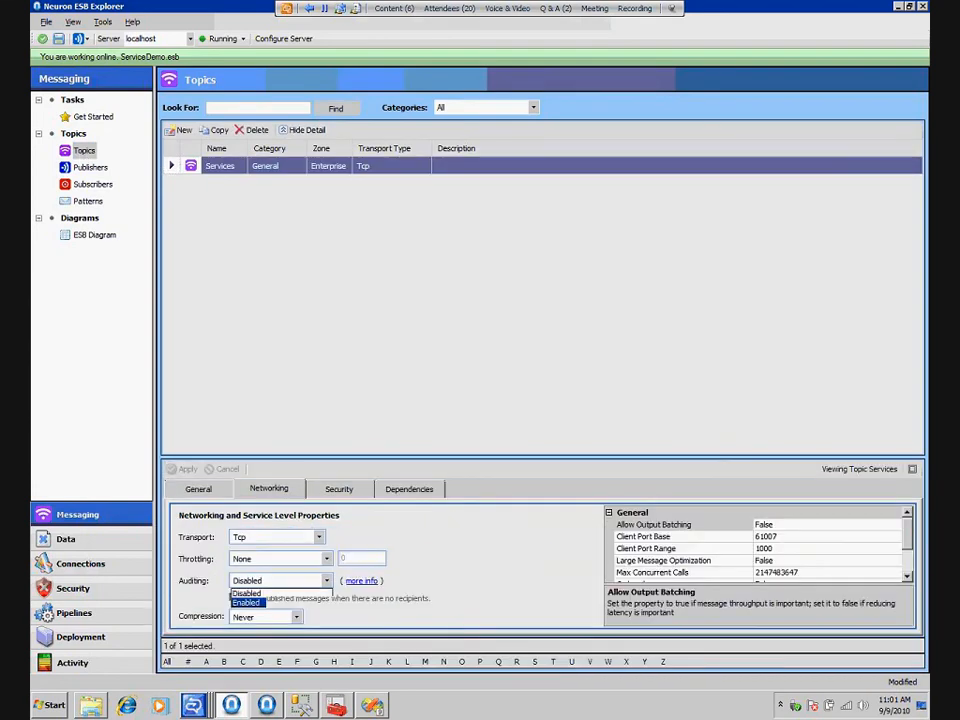
pyautogui.click(270, 603)
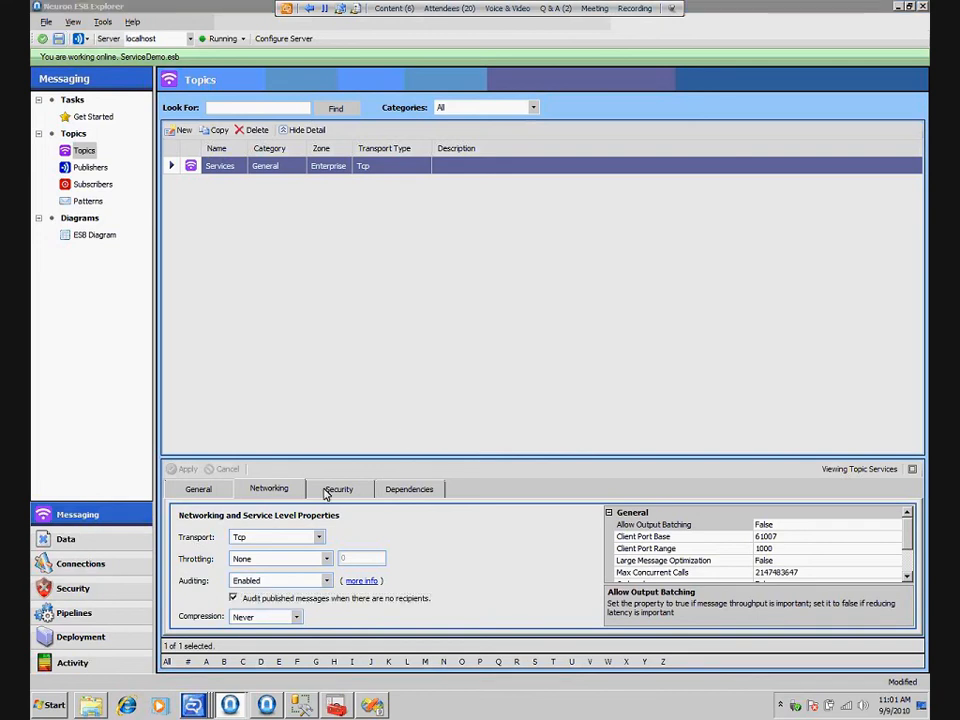
pyautogui.hotkey('ctrl', 's')
pyautogui.click(583, 490)
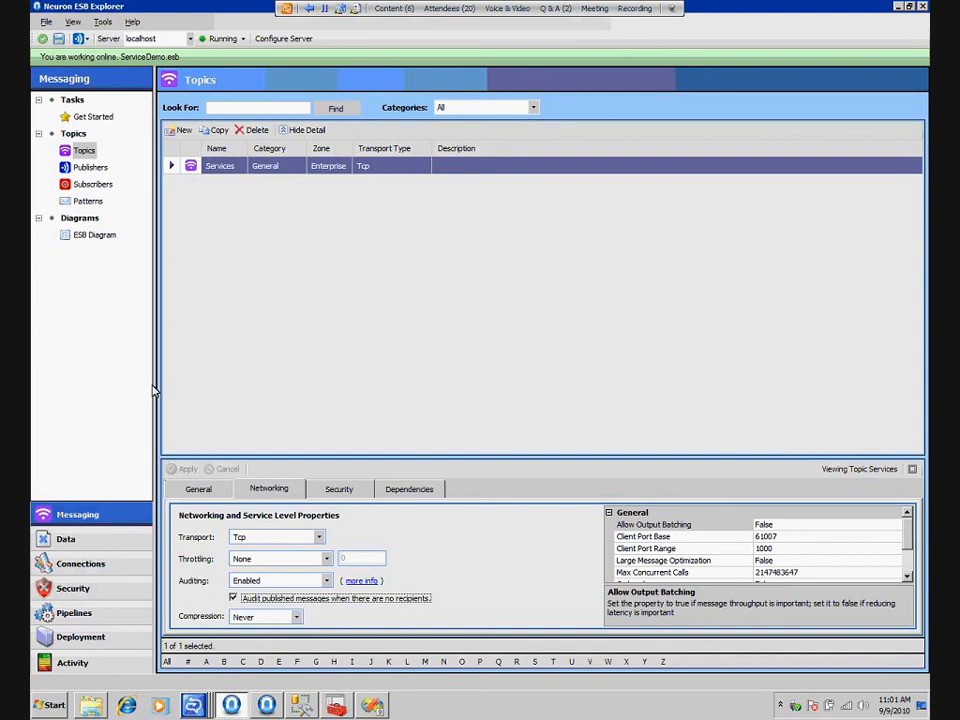
# Set the Default service policy's failure action to Log to database and apply the change
pyautogui.click(103, 568)
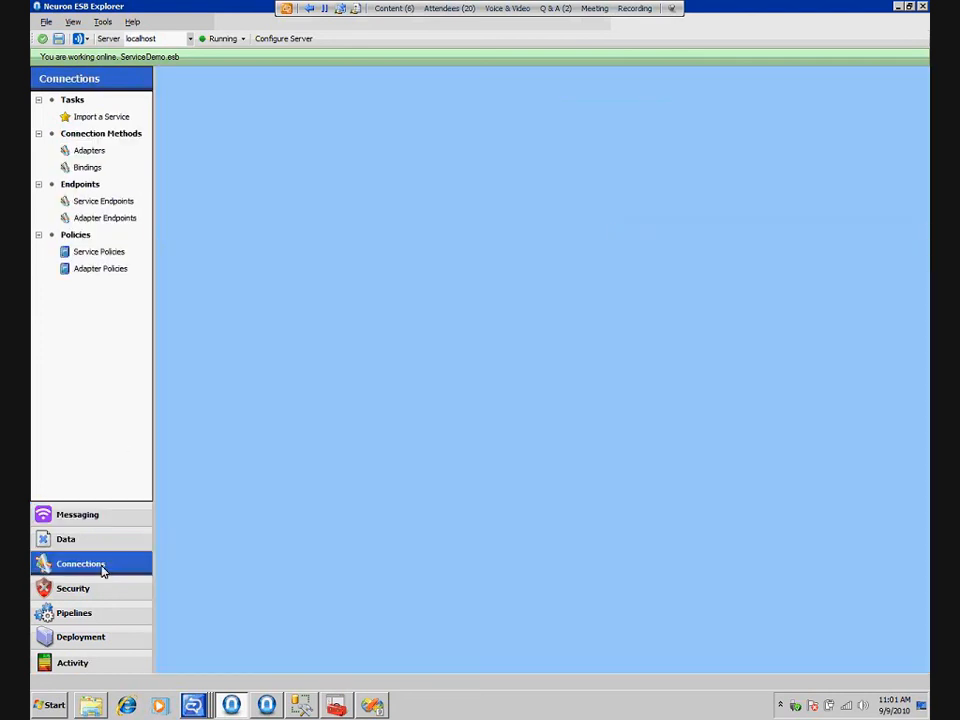
pyautogui.click(97, 254)
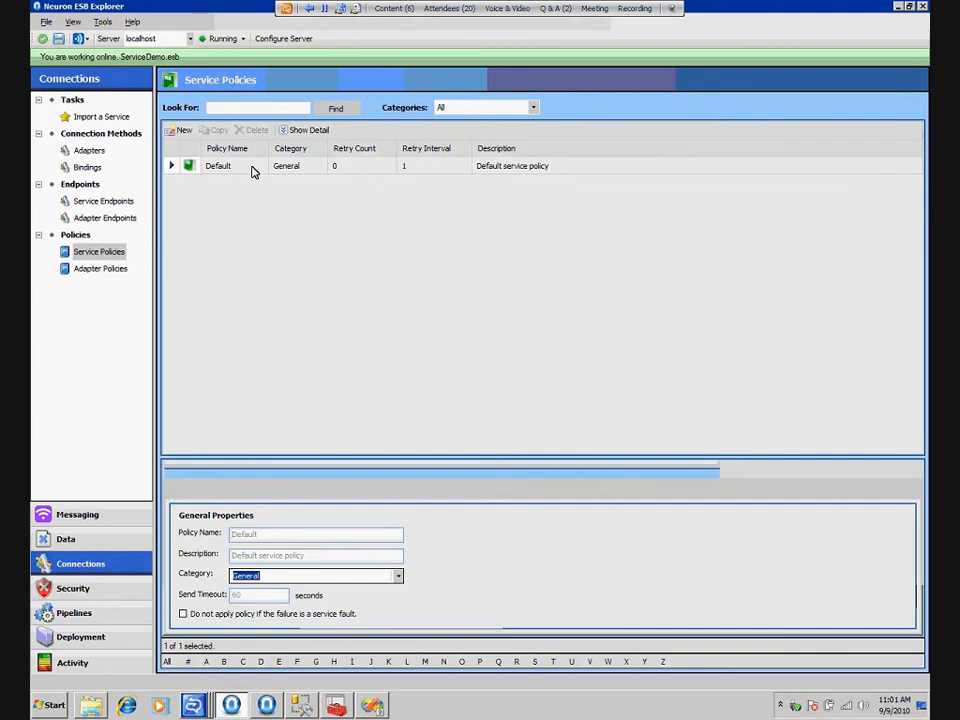
pyautogui.click(253, 170)
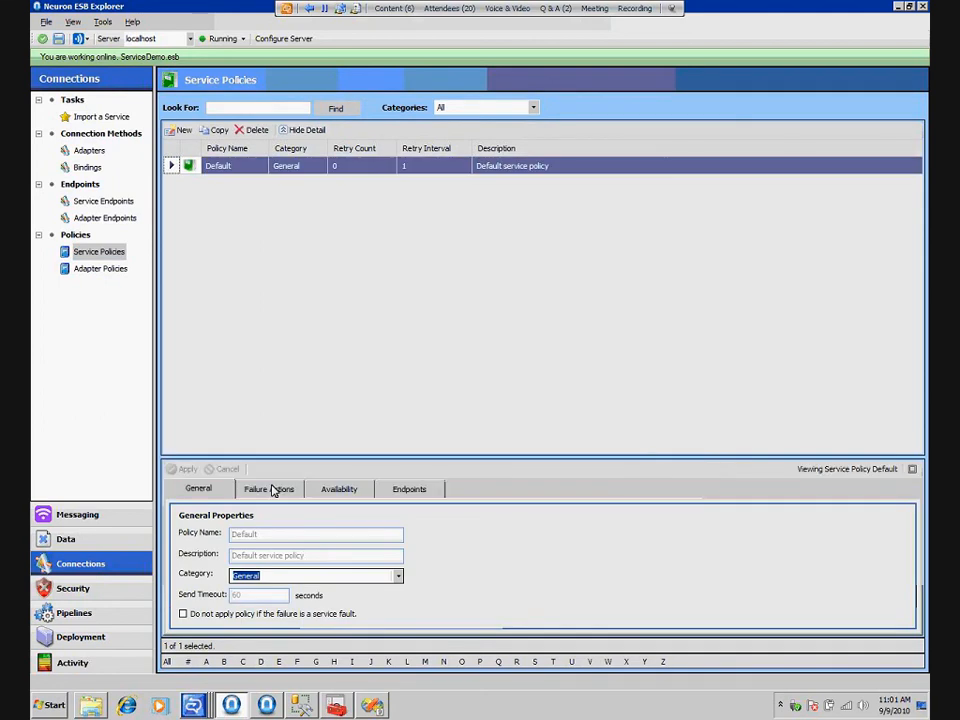
pyautogui.click(270, 489)
pyautogui.click(500, 583)
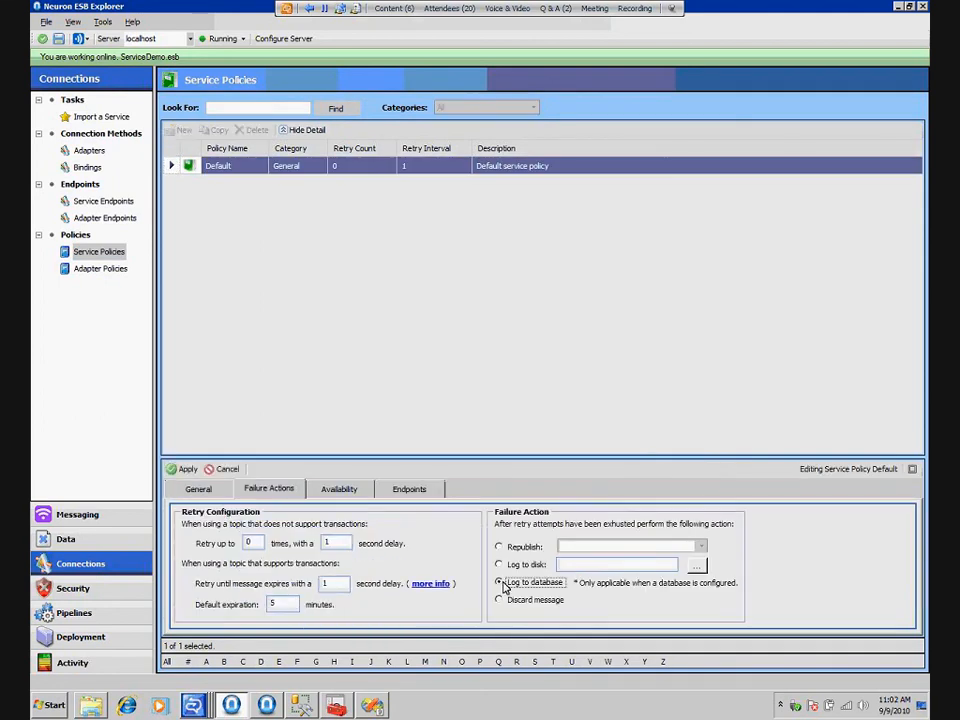
pyautogui.click(185, 469)
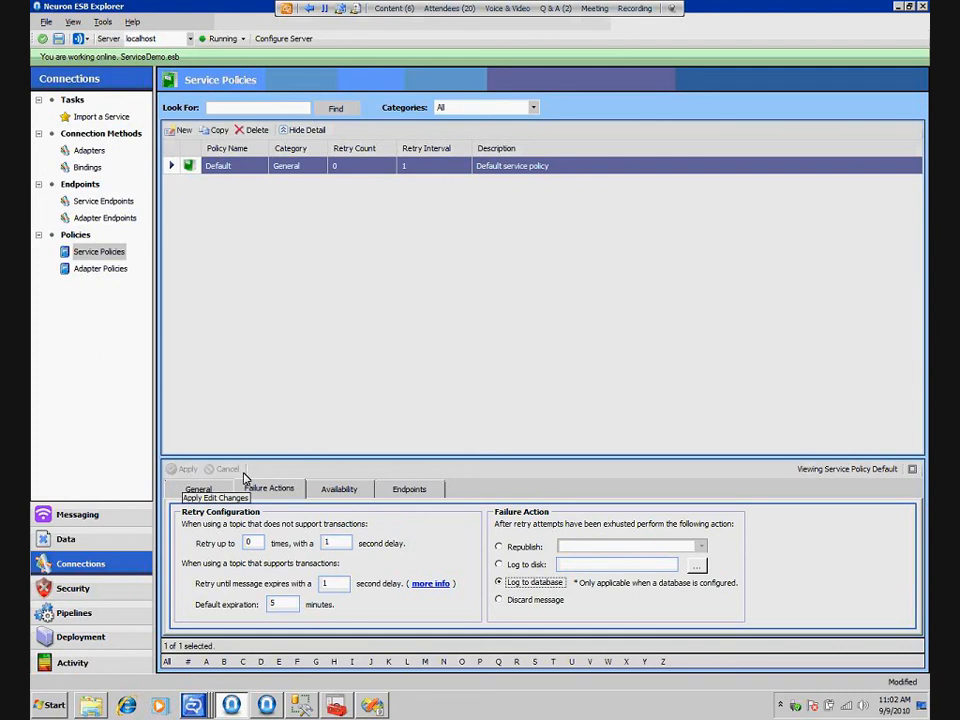
# Check the endpoints assigned to the Default policy, save the ESB configuration and restart the Neuron ESB service
pyautogui.click(420, 489)
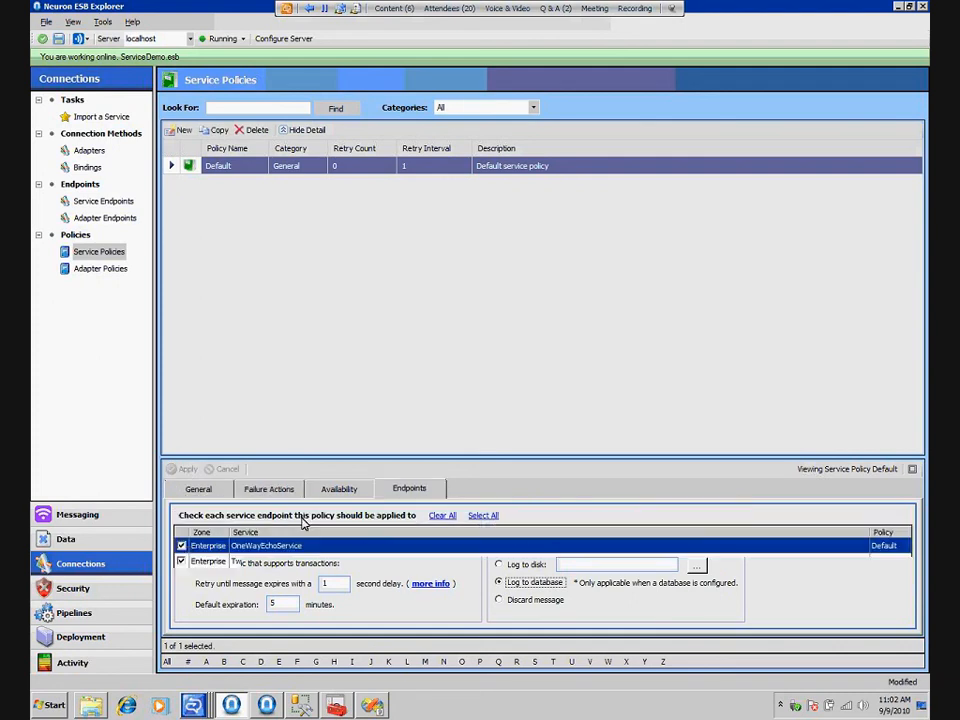
pyautogui.click(198, 489)
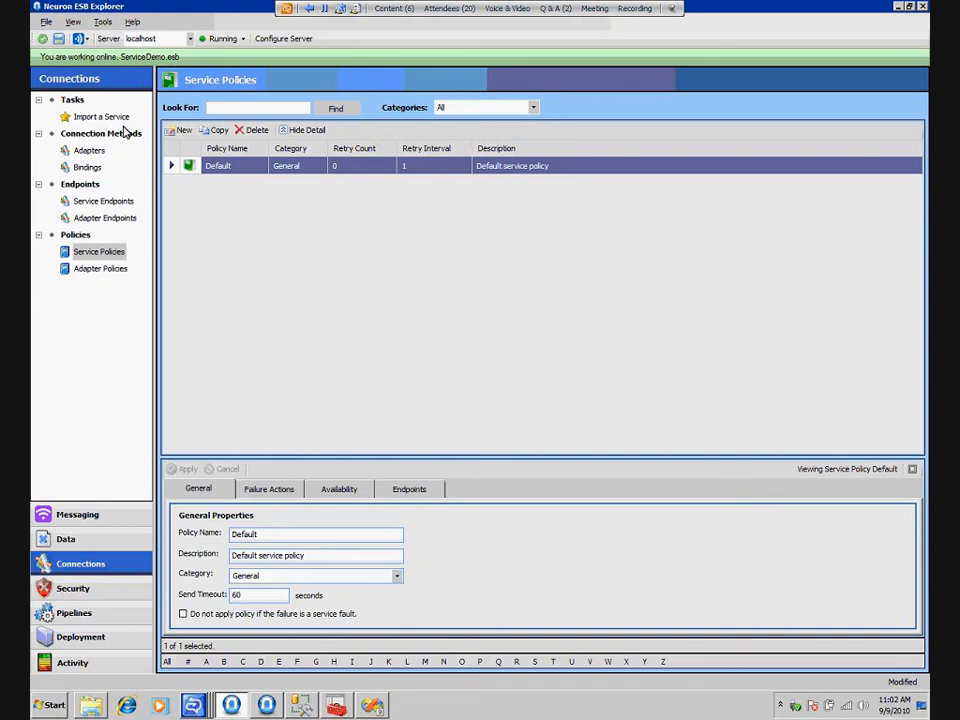
pyautogui.click(58, 41)
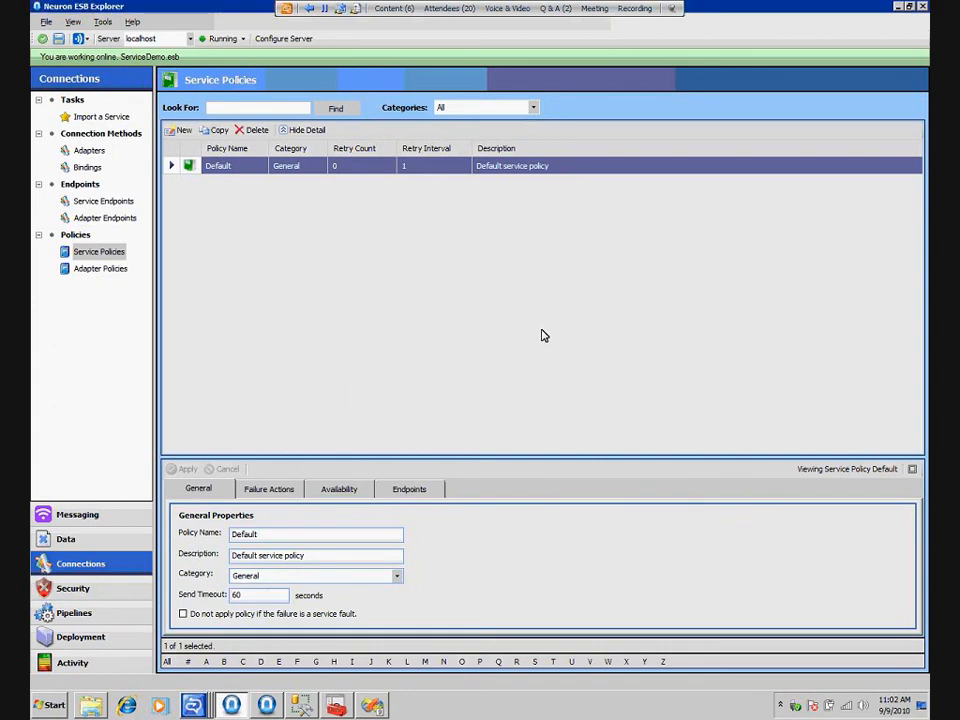
pyautogui.click(243, 41)
pyautogui.click(241, 86)
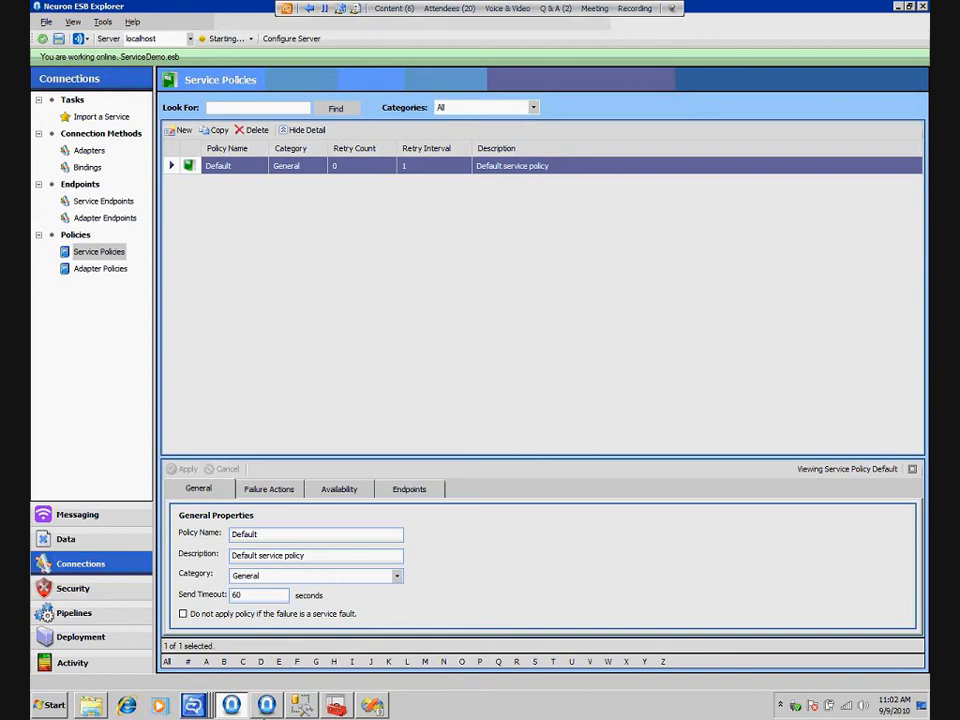
# Switch to Visual Studio, run the SampleNeuronAPI project in debug mode to send the test message, and minimize Visual Studio
pyautogui.moveTo(313, 707)
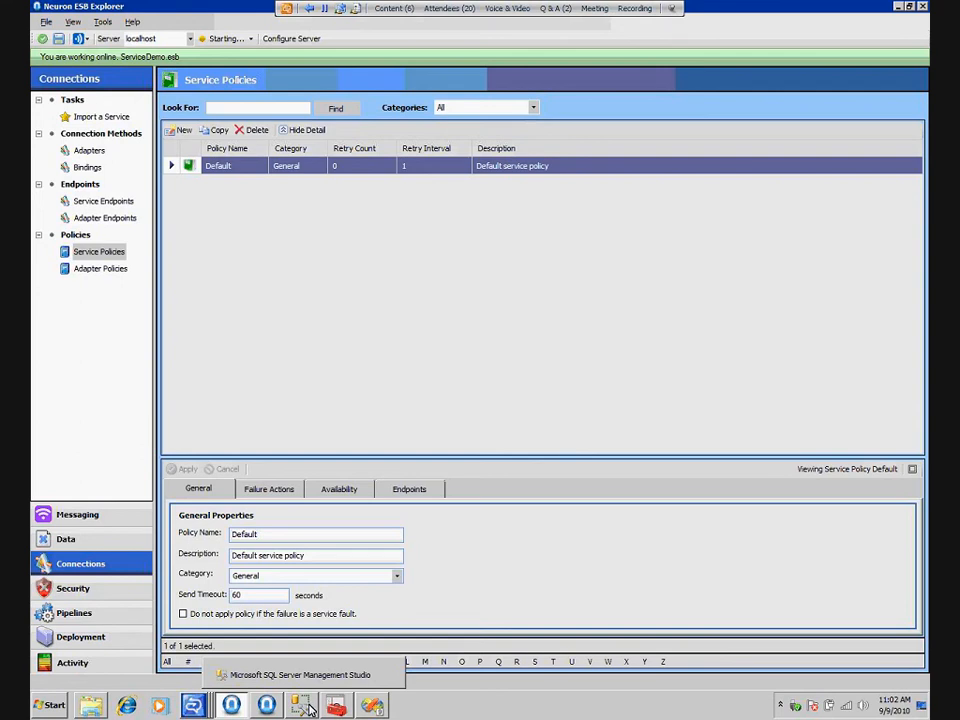
pyautogui.moveTo(377, 708)
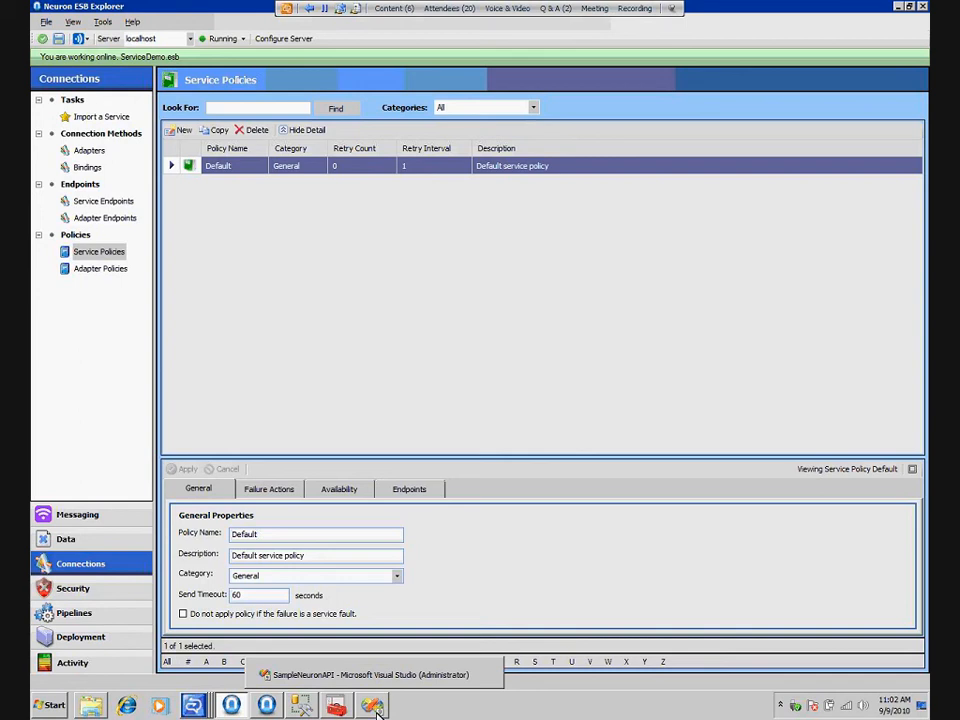
pyautogui.click(376, 711)
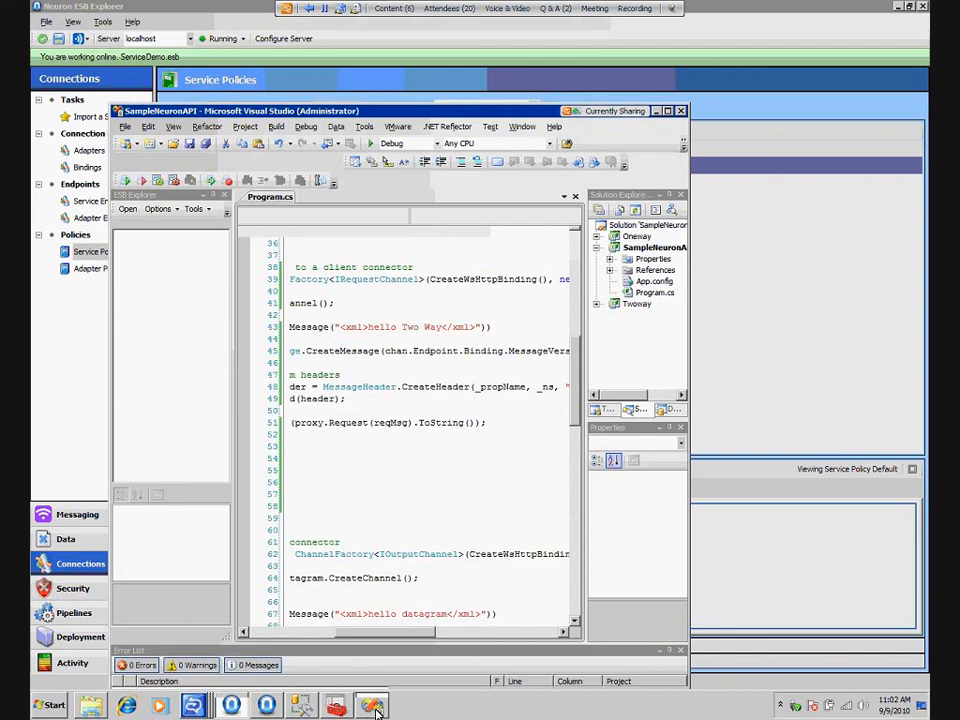
pyautogui.click(306, 127)
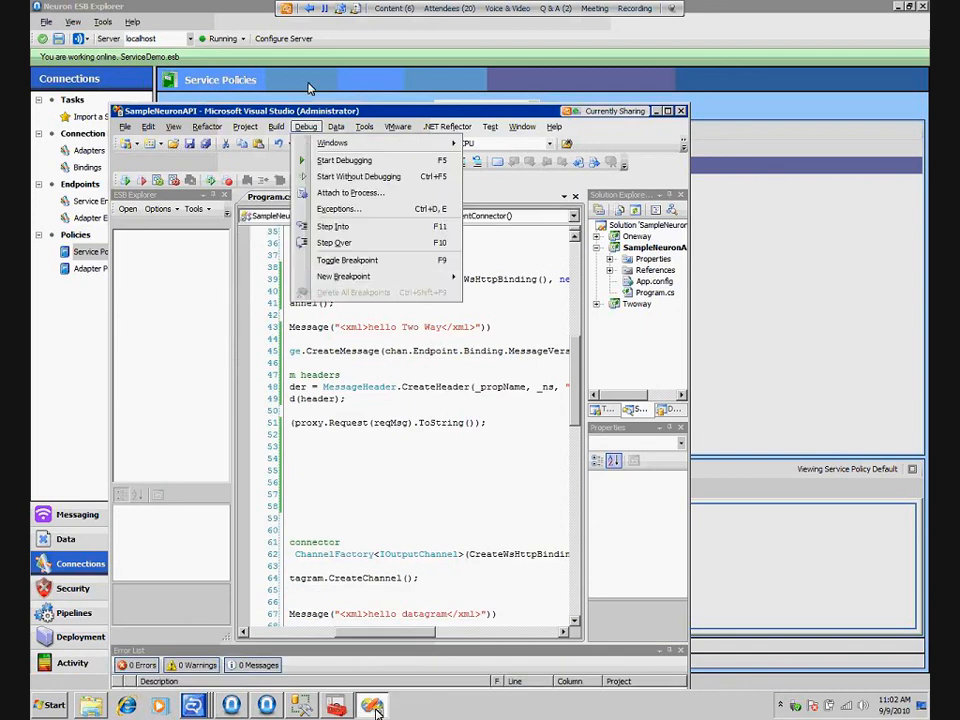
pyautogui.click(344, 160)
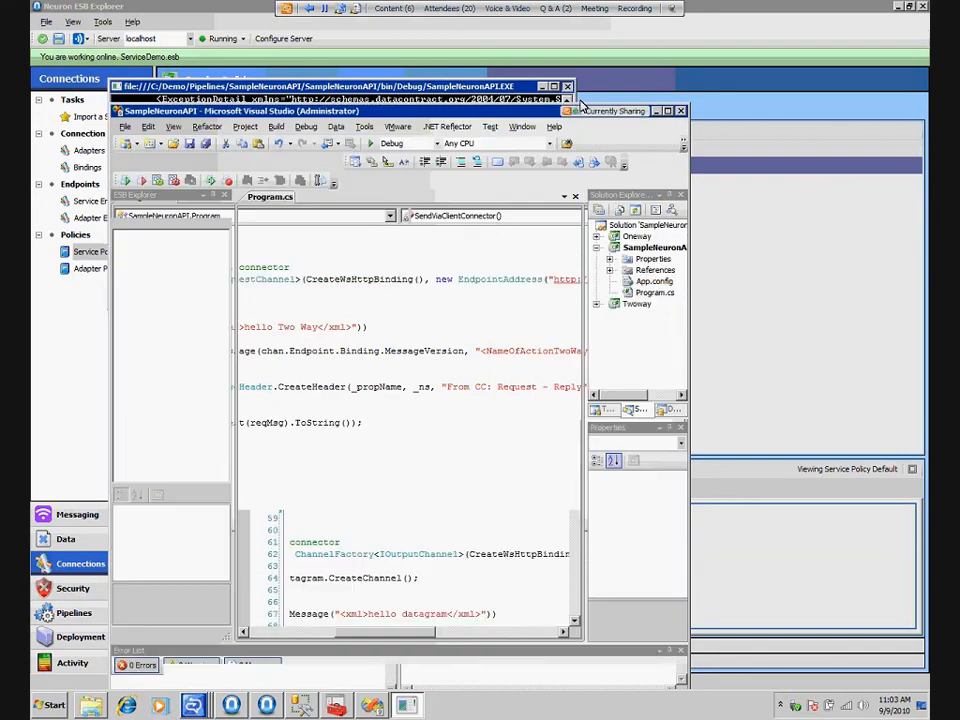
pyautogui.click(657, 111)
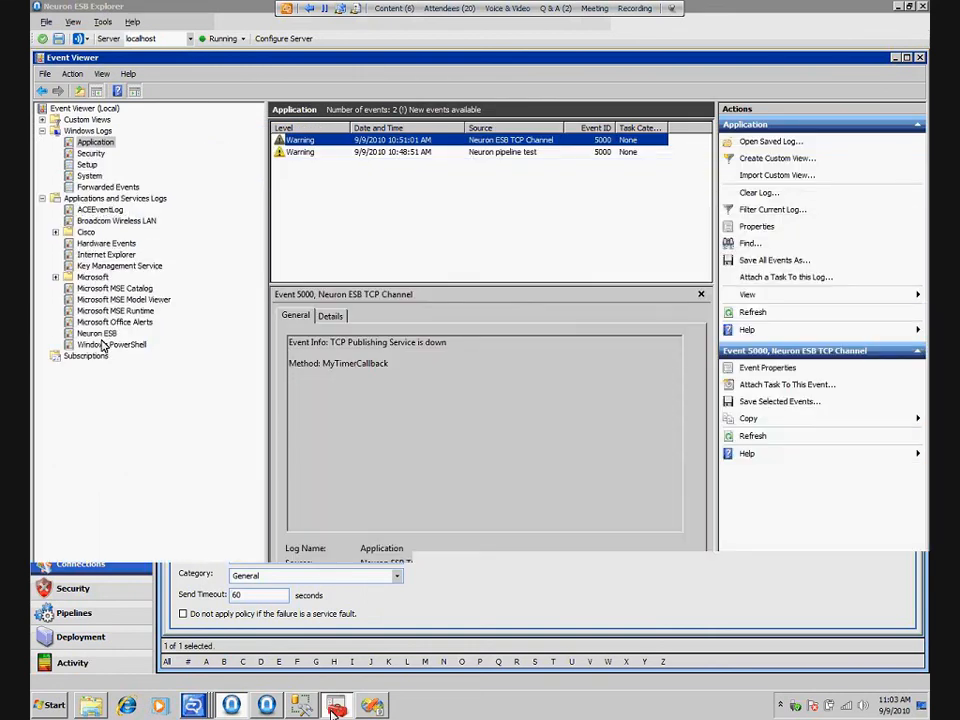
# Examine the Service Connector error event in the Neuron ESB log and the recent Application log events in Event Viewer
pyautogui.click(102, 337)
pyautogui.click(321, 151)
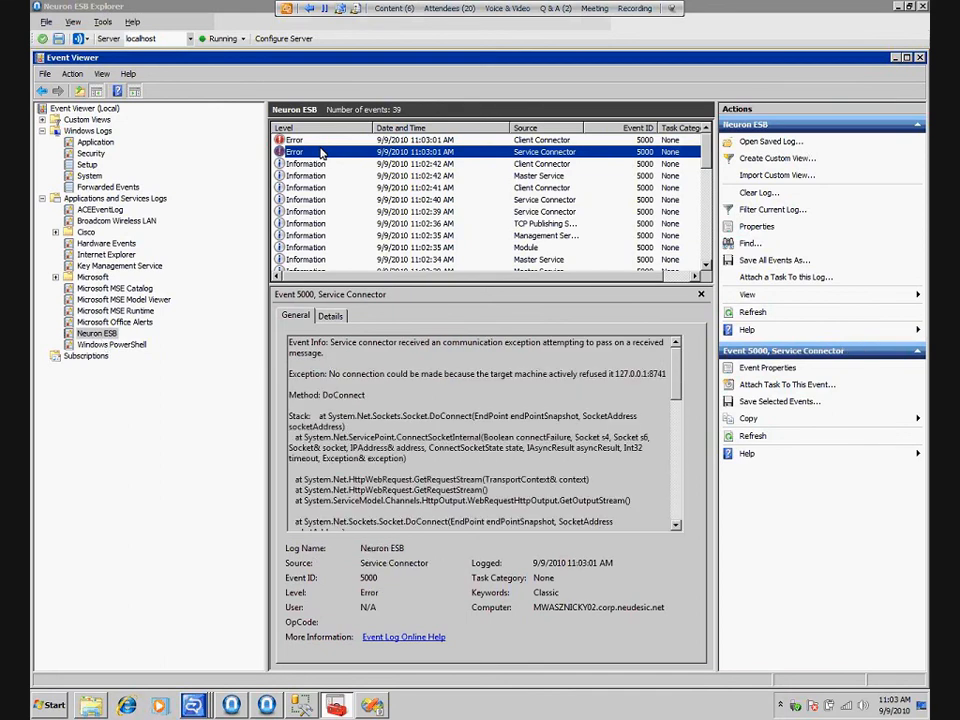
pyautogui.click(95, 142)
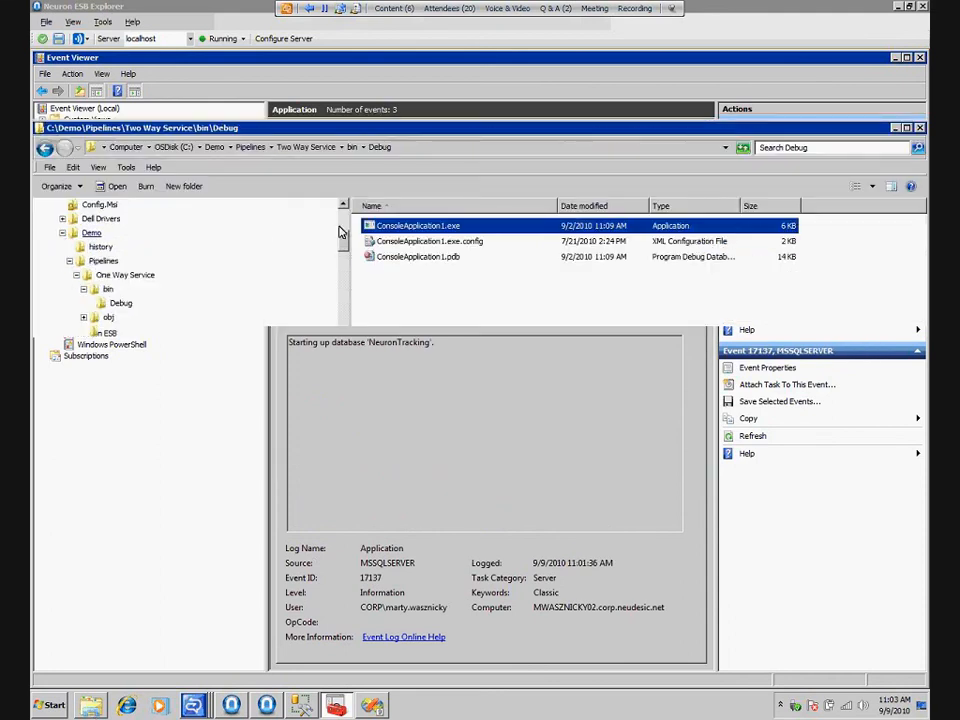
# Browse to the Neuron ESB logs folder 20100909T110229 and read the OnRampOneWay client connector and TwoWayEchoService service connector trace logs
pyautogui.click(92, 233)
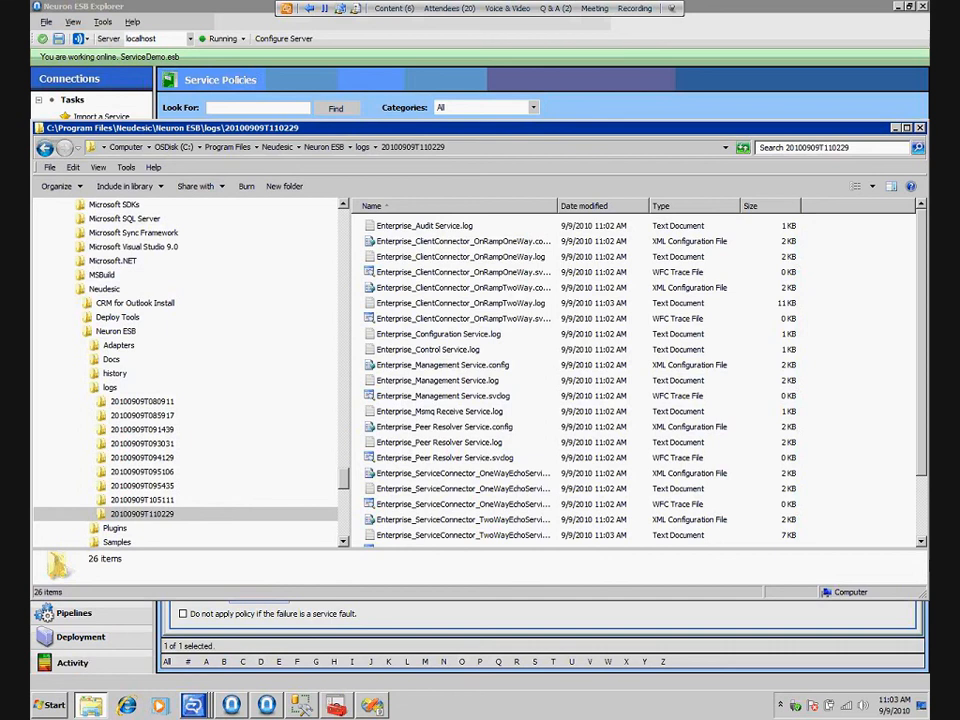
pyautogui.scroll(-2, 640, 380)
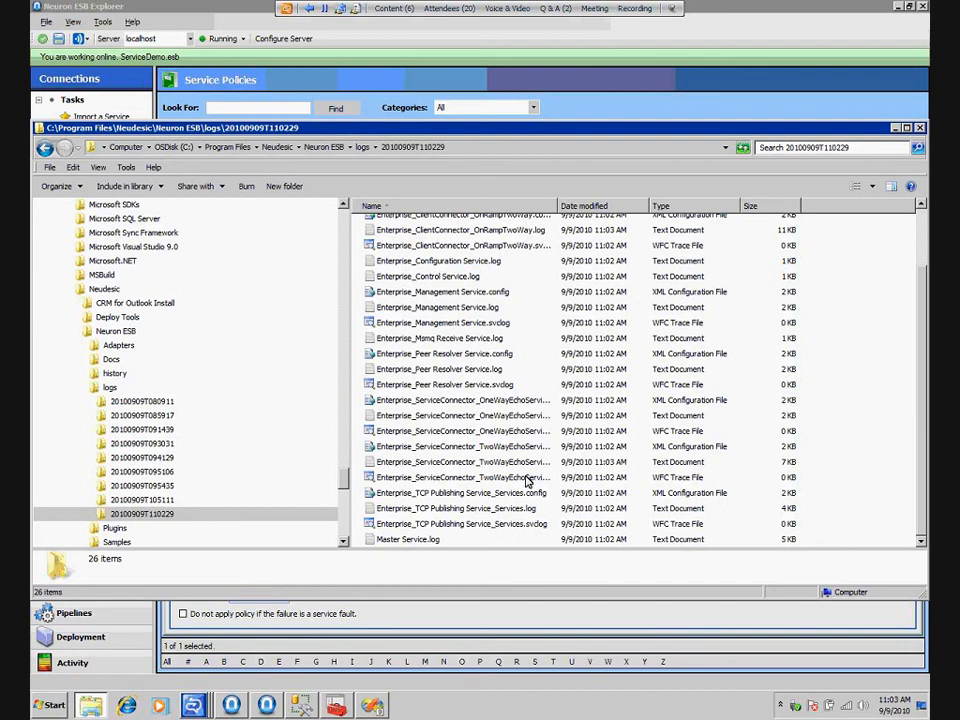
pyautogui.click(527, 479)
pyautogui.scroll(2, 518, 262)
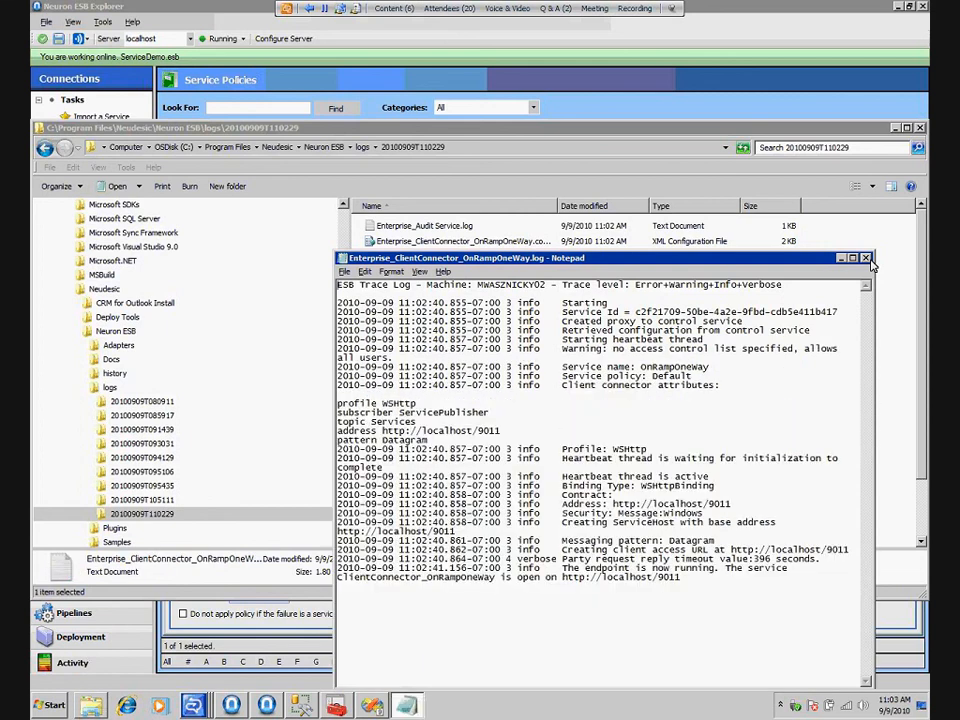
pyautogui.click(866, 258)
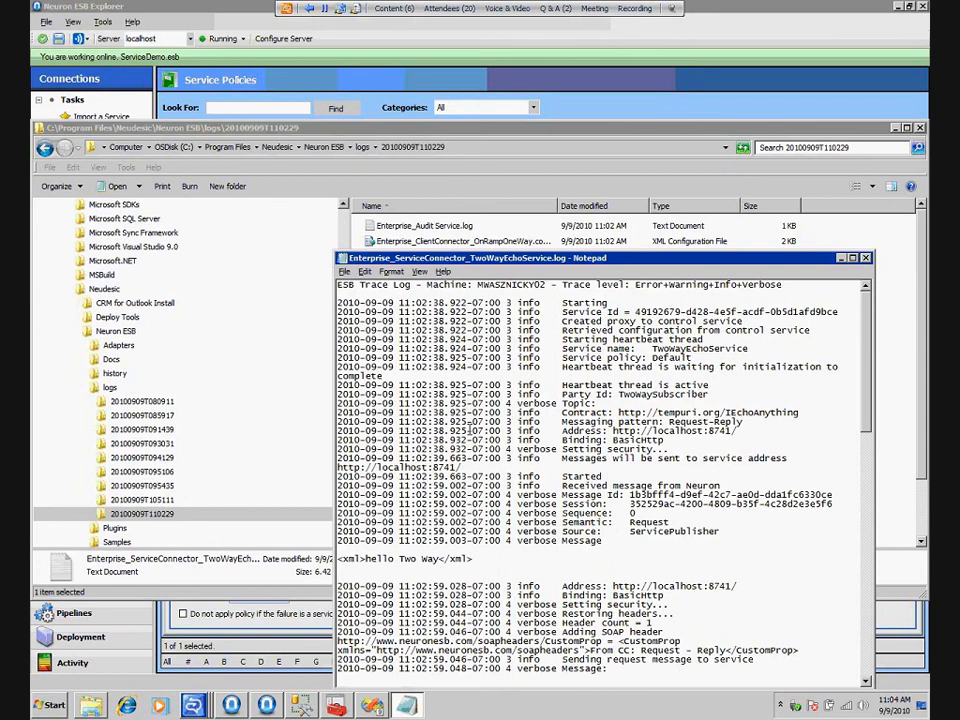
# Open the TwoWayEchoService service connector's WCF trace file in Service Trace Viewer and examine its exception and failed HTTP request entries
pyautogui.scroll(-5, 470, 429)
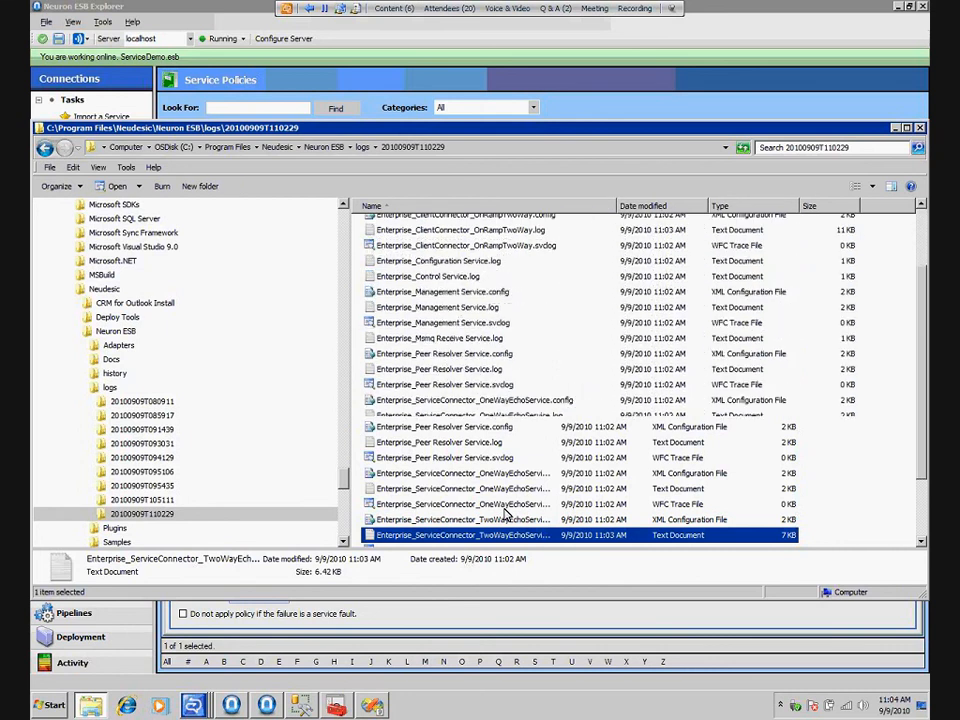
pyautogui.click(492, 479)
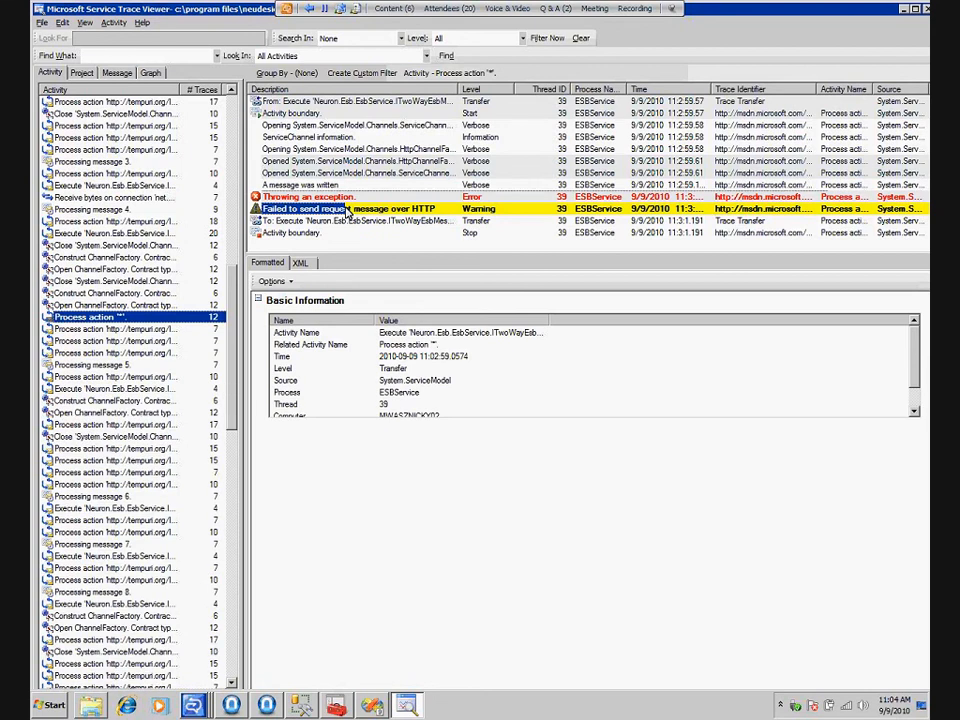
pyautogui.click(343, 198)
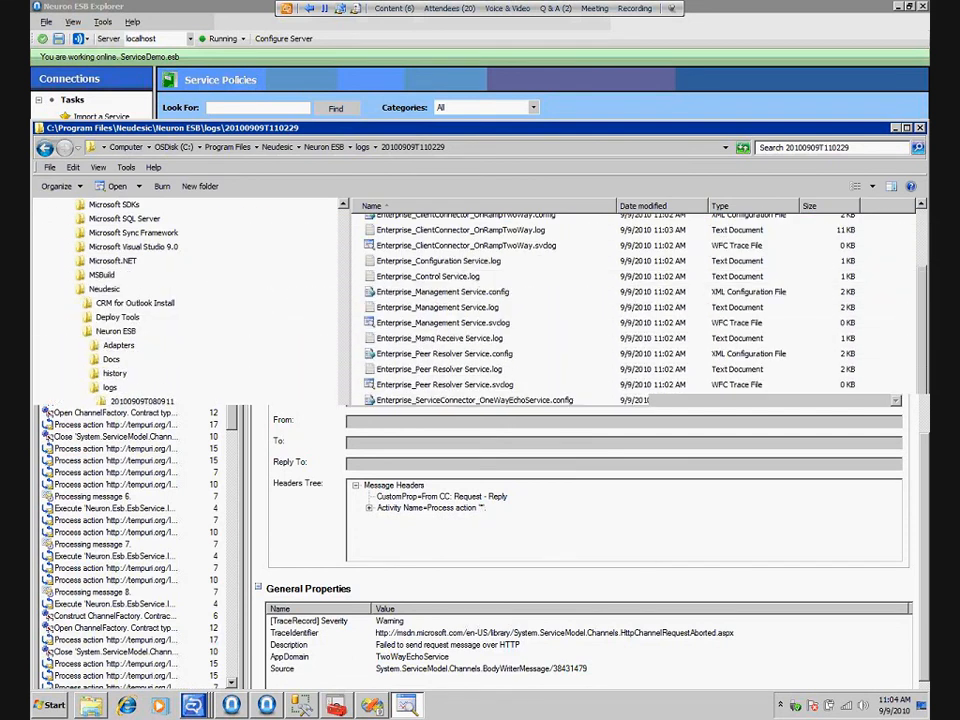
# Return to Neuron ESB Explorer, check the endpoint health monitor and run the Active Sessions report on localhost.NeuronTracking
pyautogui.click(121, 668)
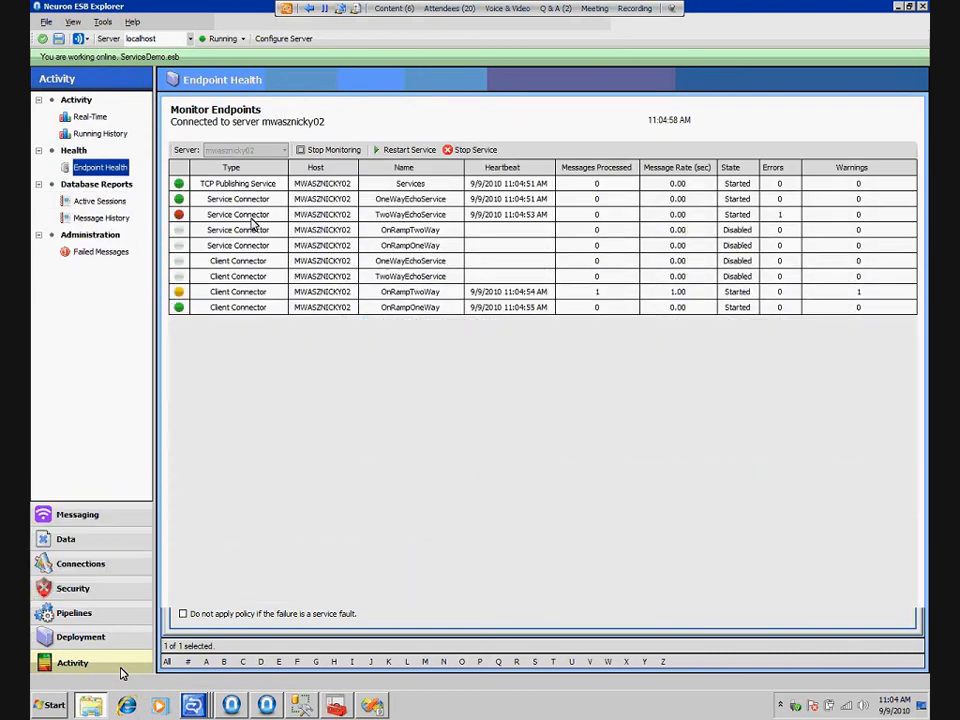
pyautogui.click(100, 201)
pyautogui.click(191, 131)
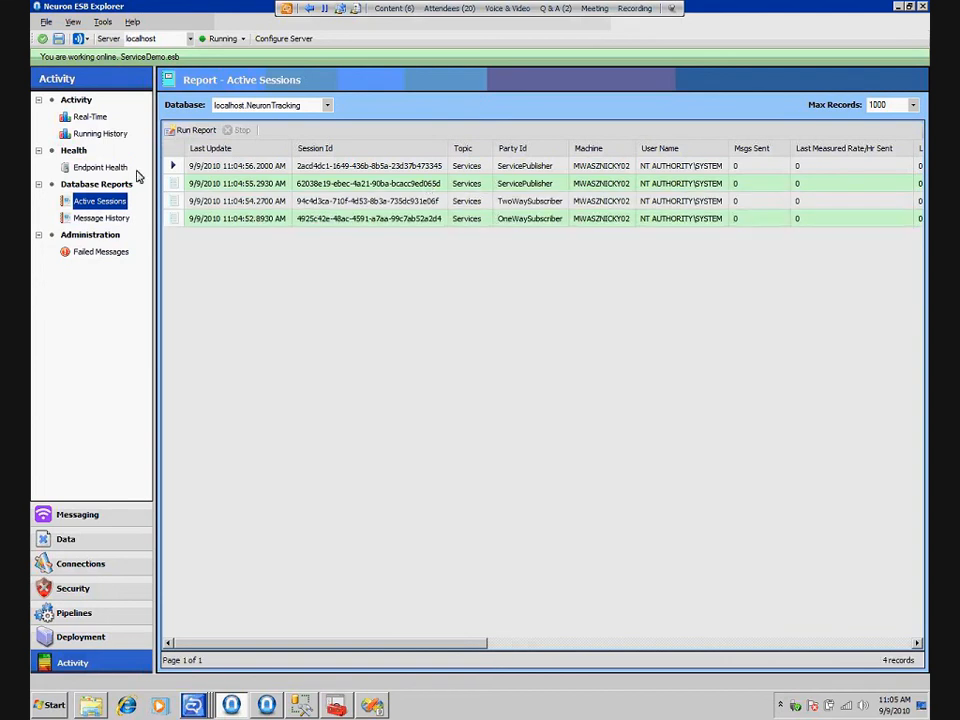
# Run the Message History report for all topics on localhost.NeuronTracking and open the Failed Messages report
pyautogui.click(104, 219)
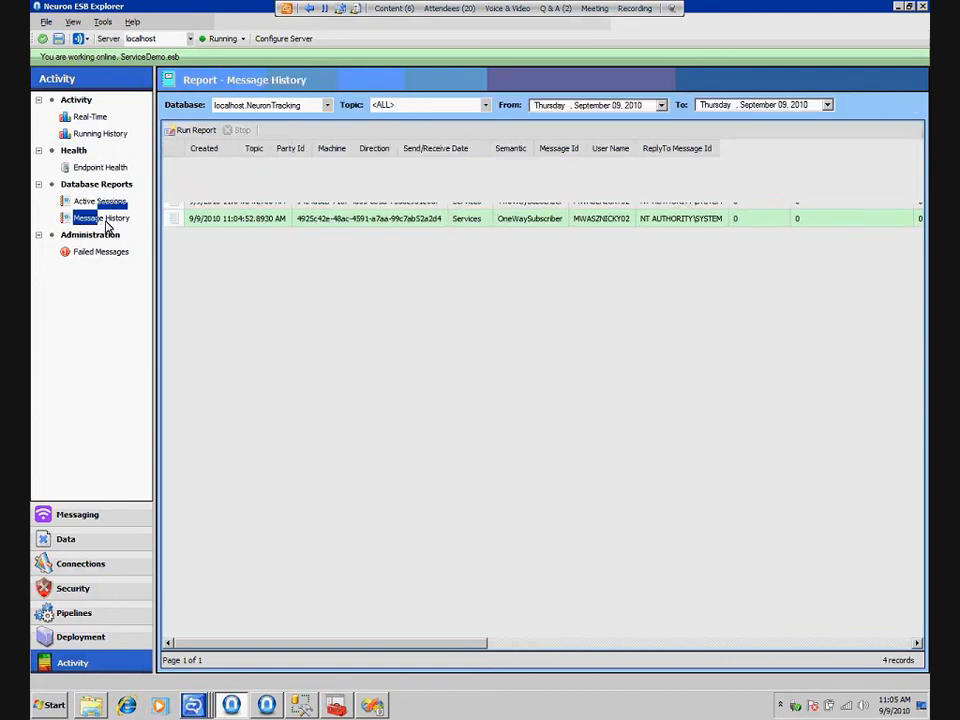
pyautogui.click(186, 131)
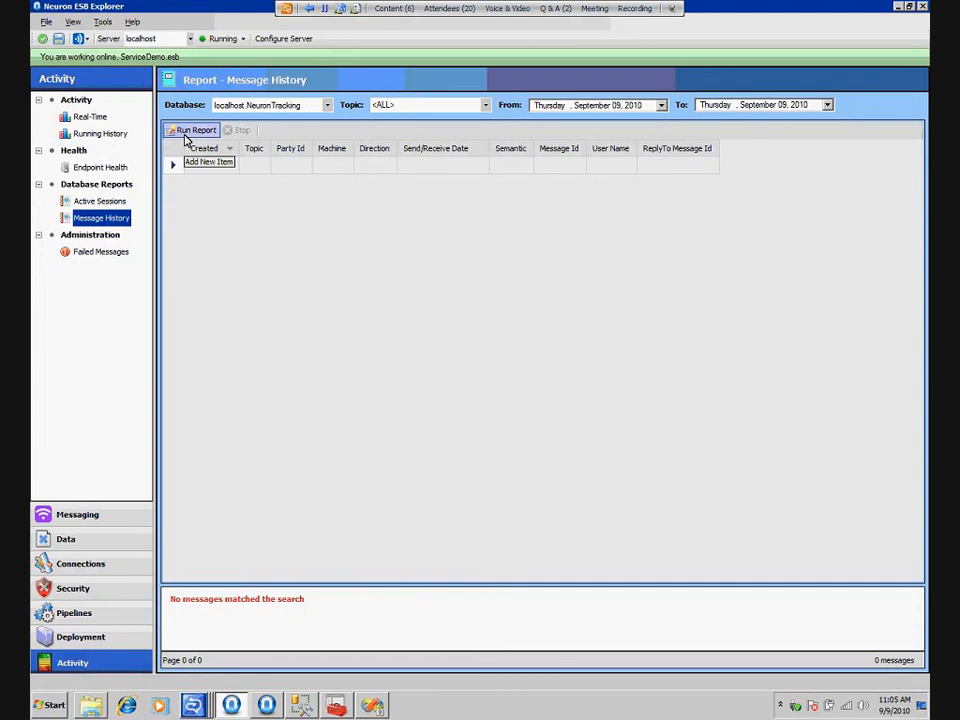
pyautogui.click(101, 252)
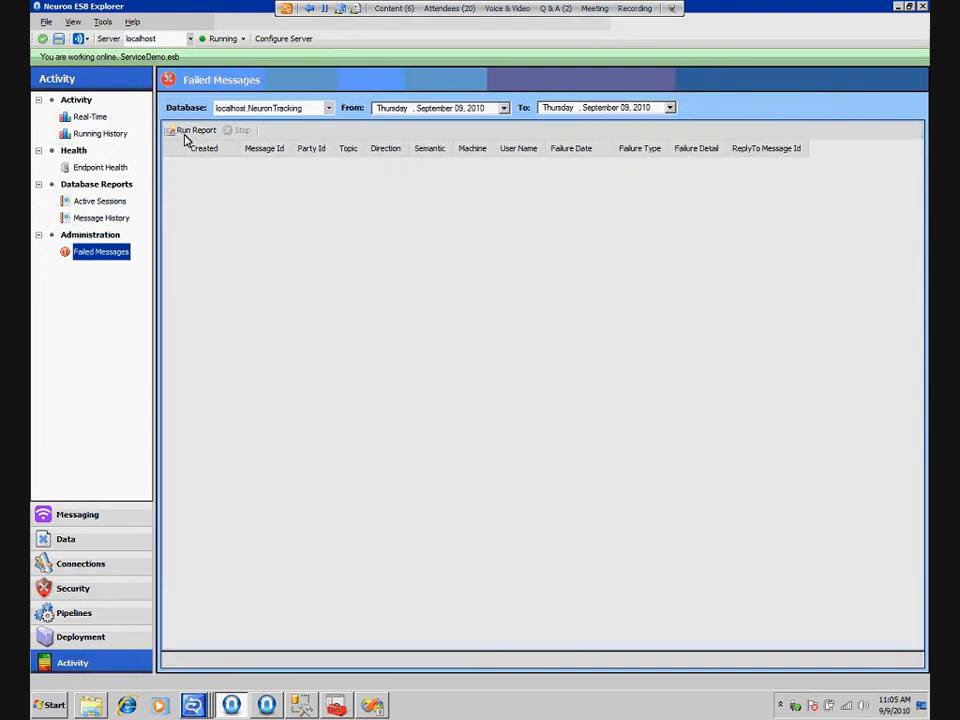
# Delete the Cancel step from the Router pipeline
pyautogui.click(84, 566)
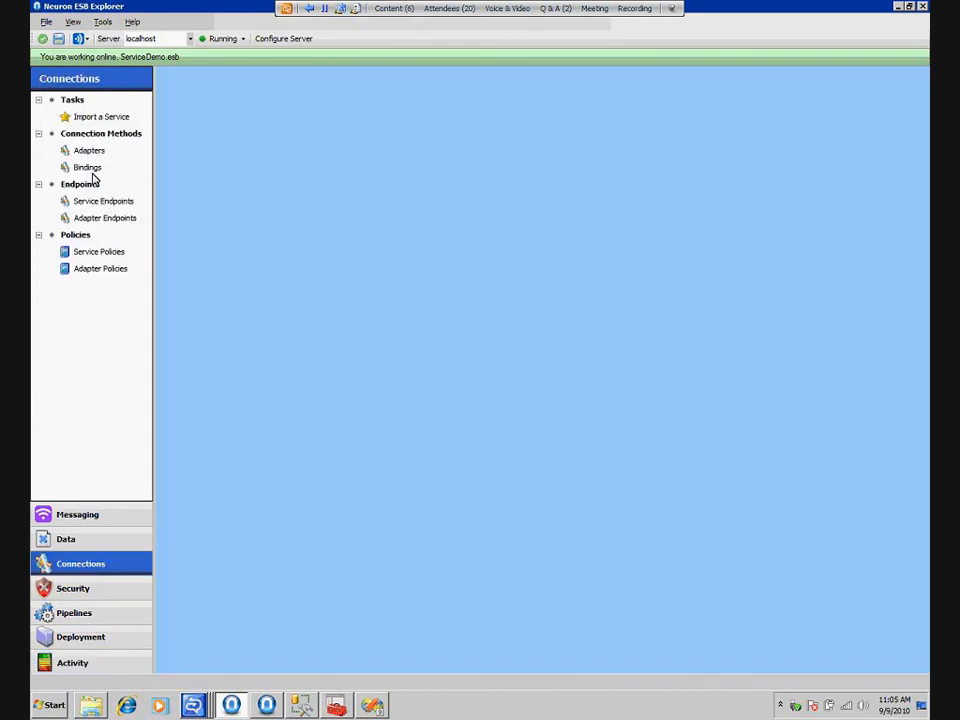
pyautogui.click(83, 615)
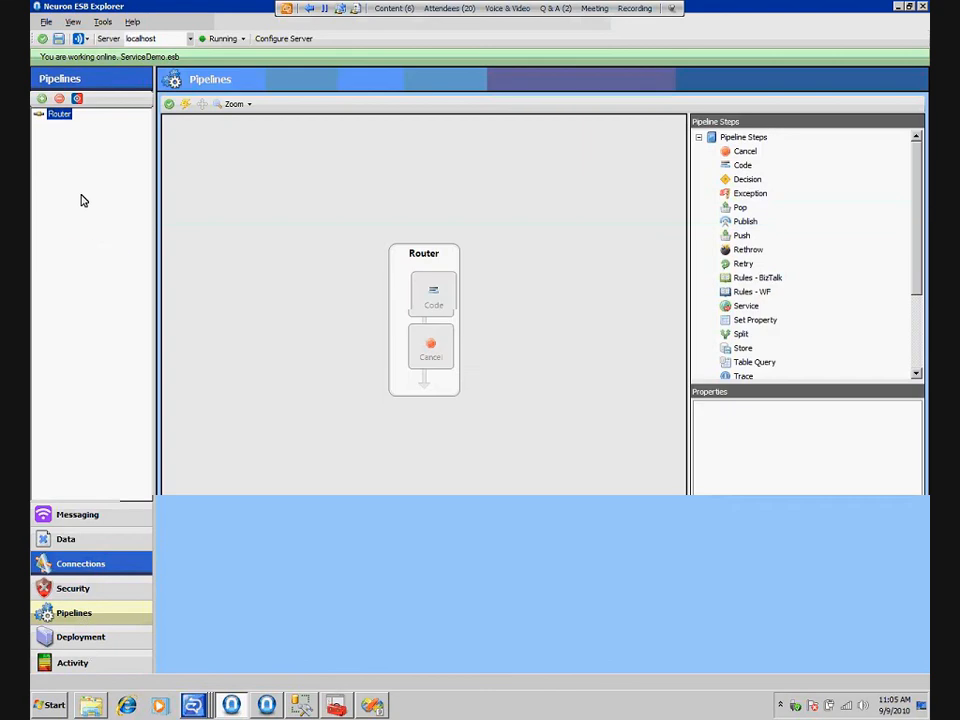
pyautogui.click(432, 357)
pyautogui.press('Delete')
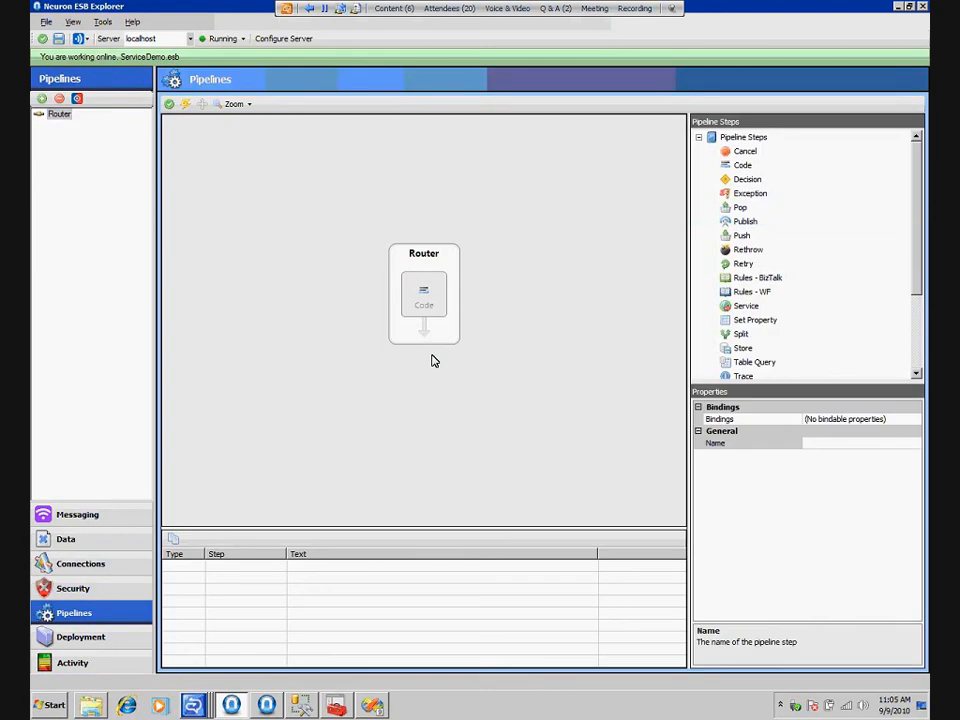
# In the Router pipeline's Code step, uncomment the Services.TwoWay topic assignment and comment out the TwoWayEchoService DirectConnect line
pyautogui.click(435, 300)
pyautogui.doubleClick(442, 306)
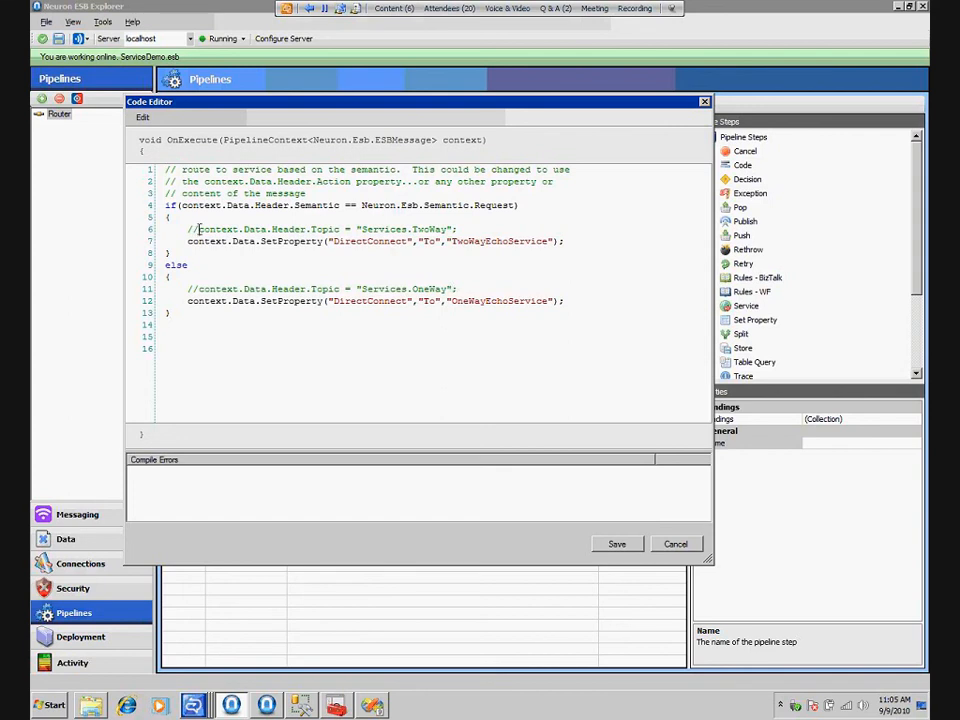
pyautogui.press('BackSpace')
pyautogui.press('BackSpace')
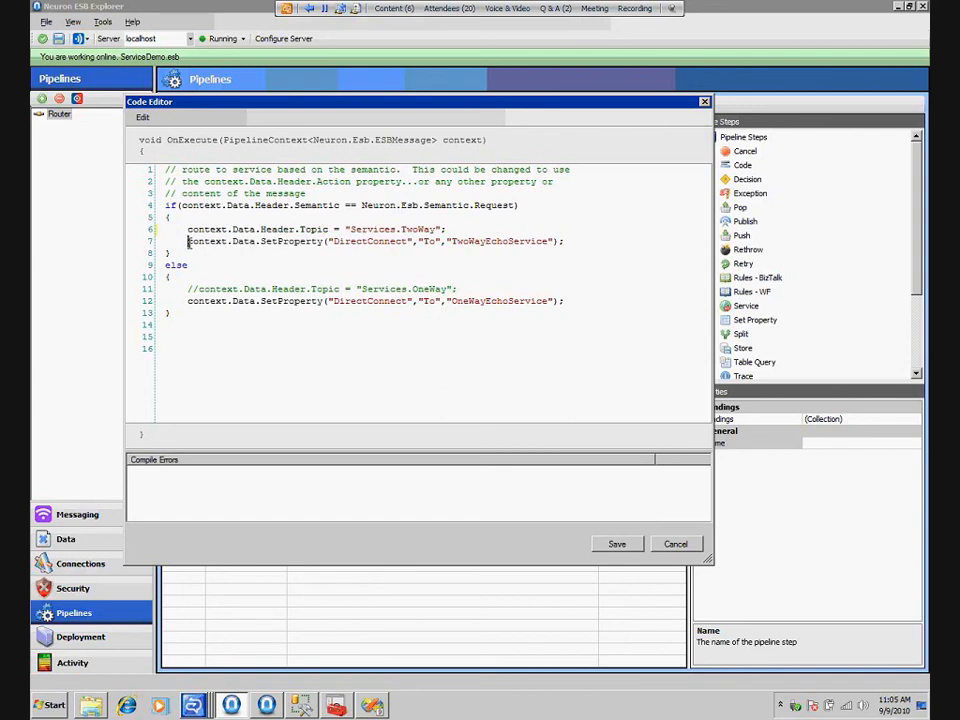
pyautogui.write('//')
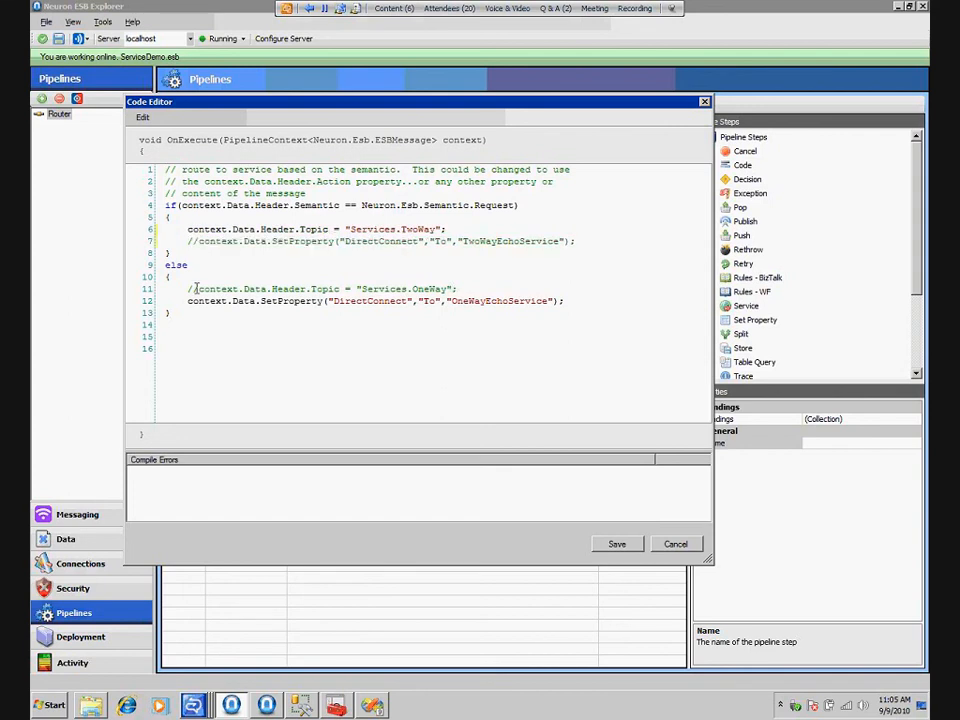
# Uncomment the Services.OneWay topic assignment, comment out the OneWayEchoService DirectConnect line, and save the code
pyautogui.press('BackSpace')
pyautogui.press('BackSpace')
pyautogui.click(189, 301)
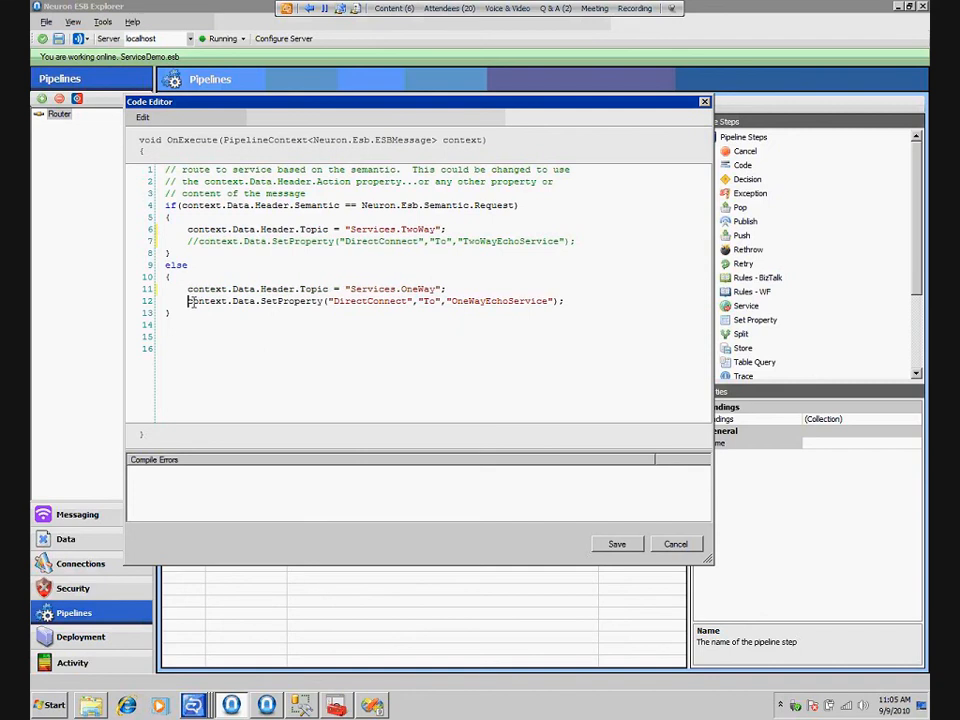
pyautogui.write('//')
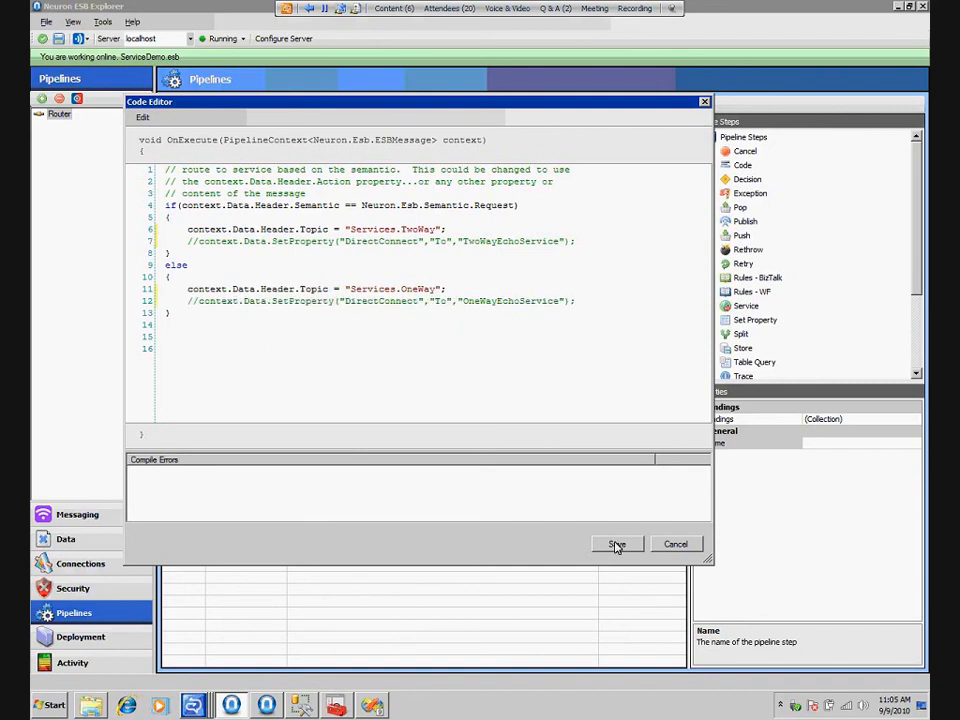
pyautogui.click(617, 545)
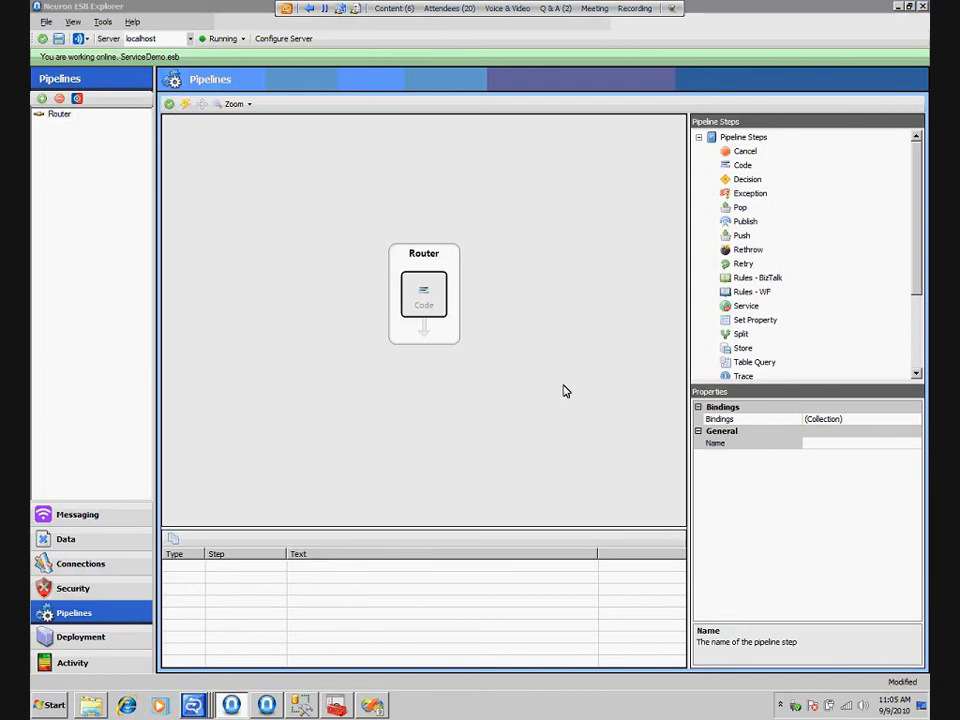
# Switch to Windows Explorer for the console test clients, and inspect ServicePublisher's sent Services.OneWay message from the Message History report in Neuron ESB Explorer
pyautogui.click(93, 708)
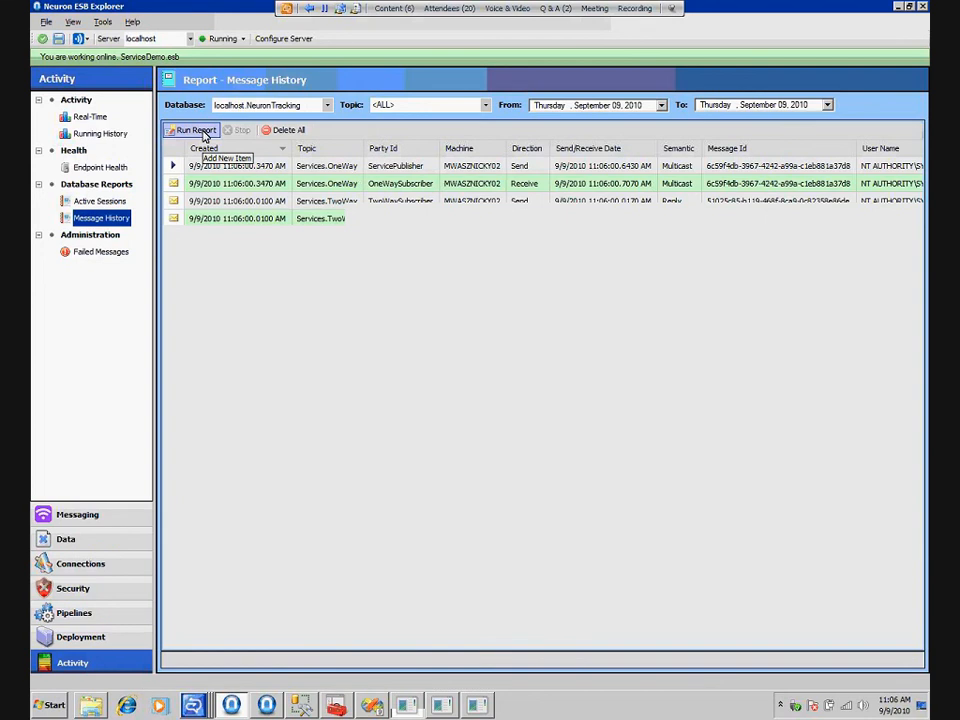
pyautogui.rightClick(455, 167)
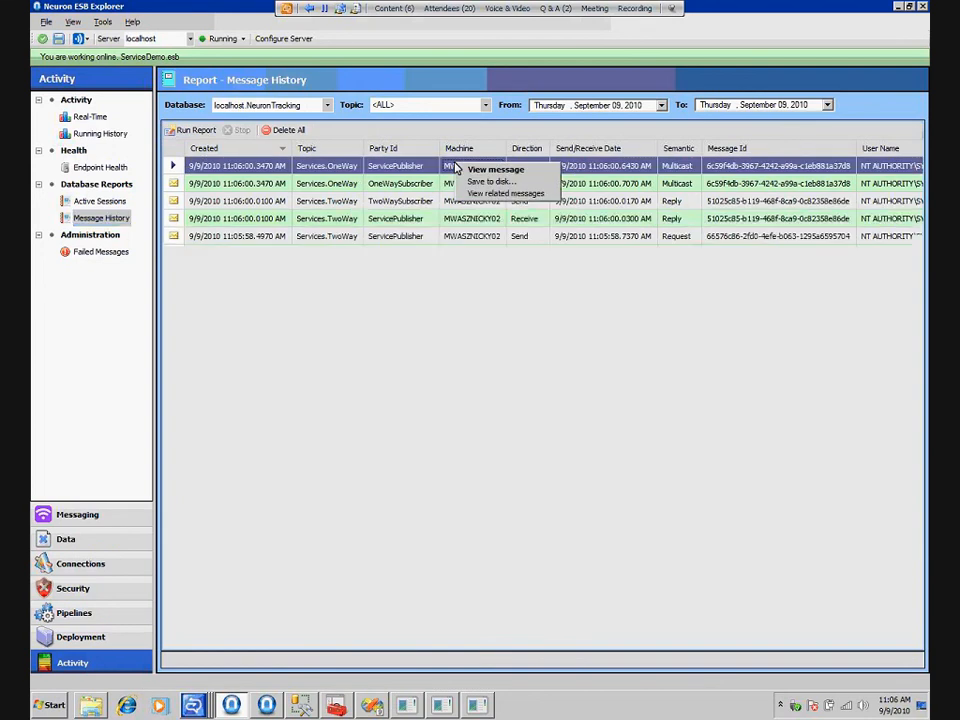
pyautogui.click(460, 169)
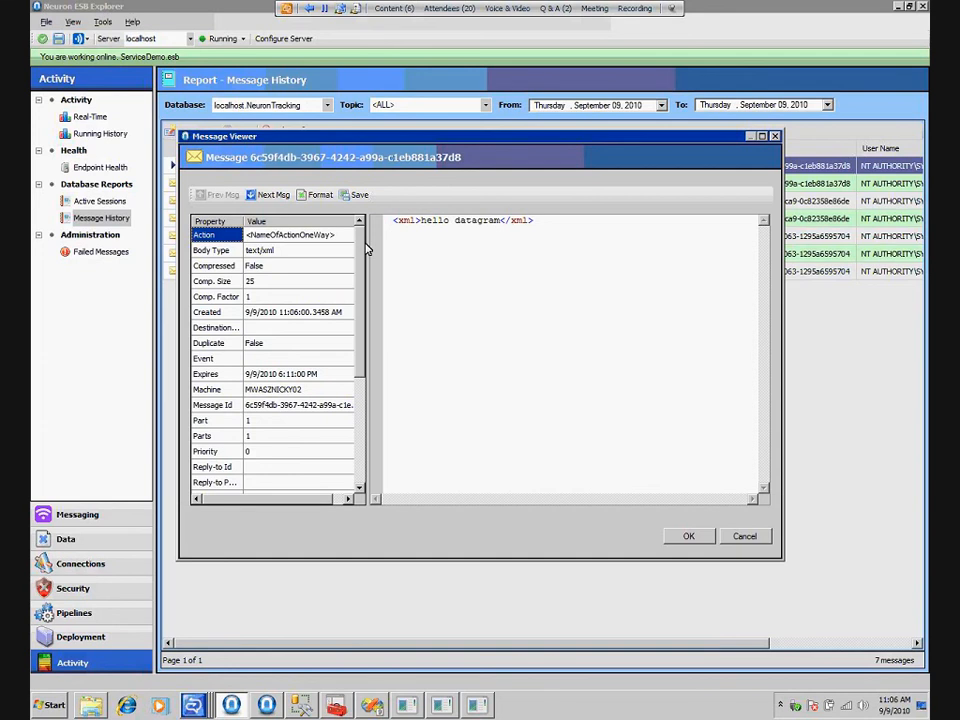
pyautogui.moveTo(367, 249); pyautogui.dragTo(443, 249)
pyautogui.moveTo(435, 380)
pyautogui.mouseDown()
pyautogui.moveTo(435, 485)
pyautogui.moveTo(427, 385)
pyautogui.mouseUp()
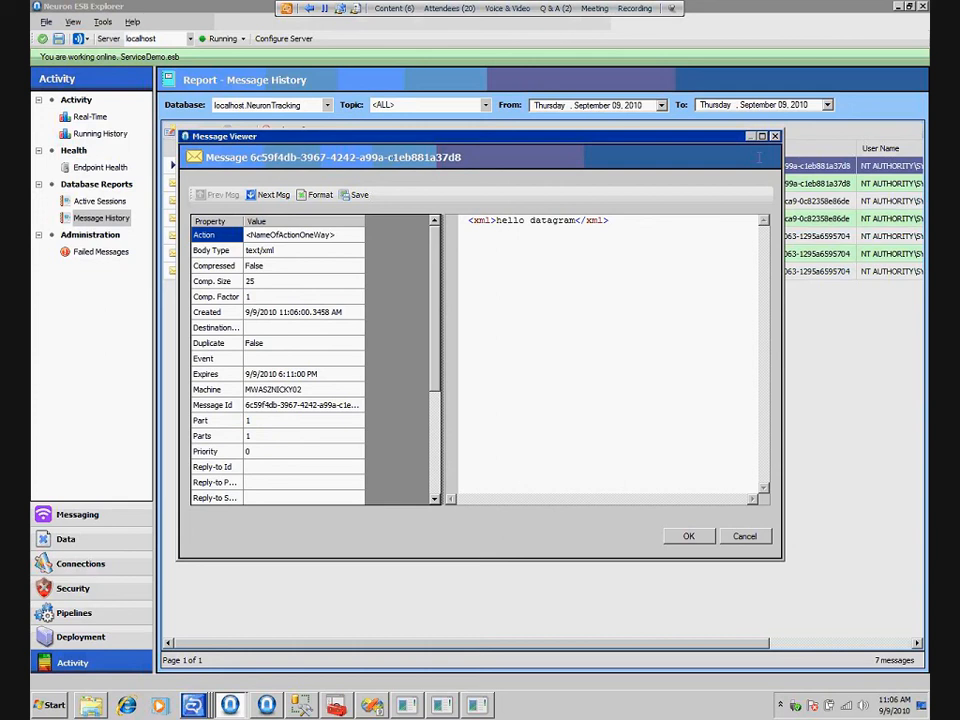
pyautogui.click(312, 10)
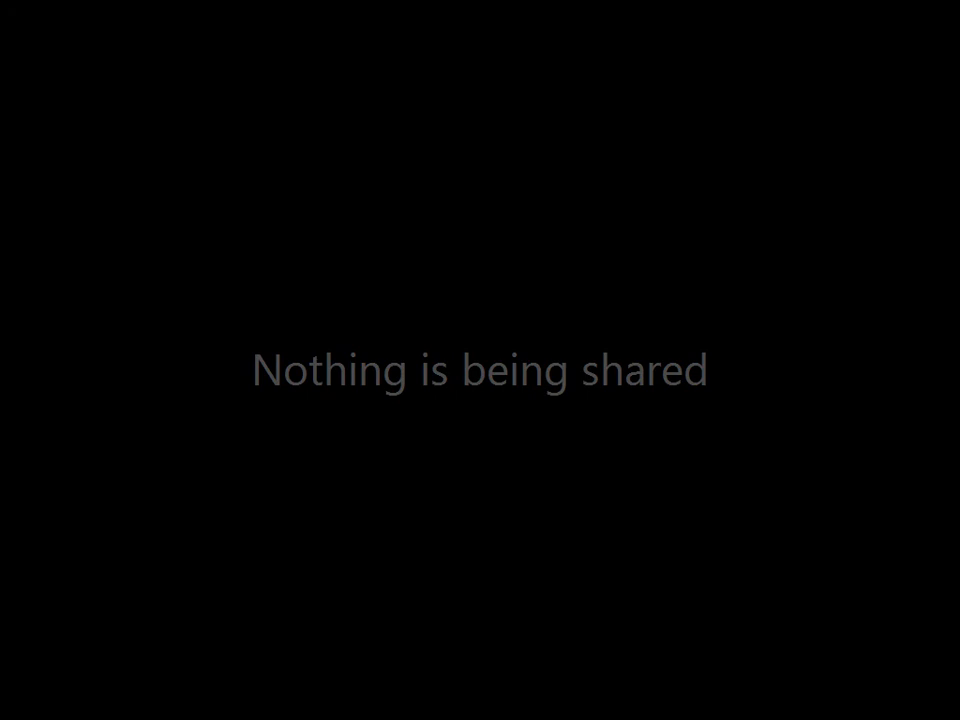